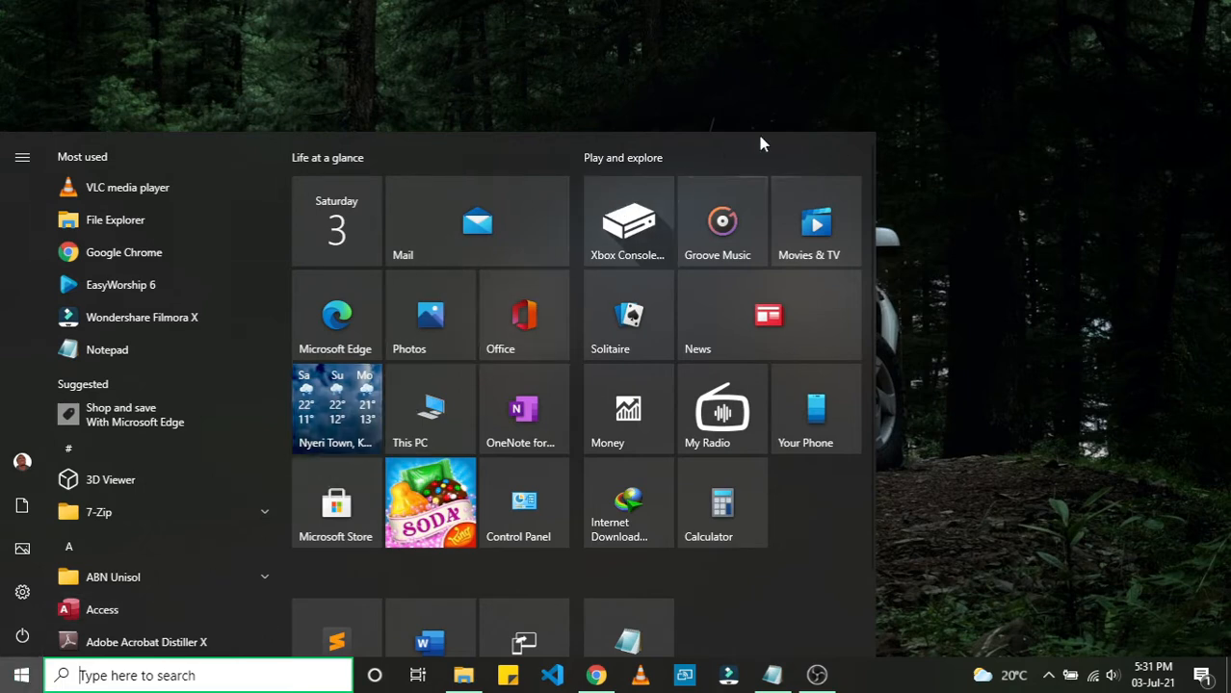
Step: Start a new project with the 16:9 (Widescreen) aspect ratio
click(953, 170)
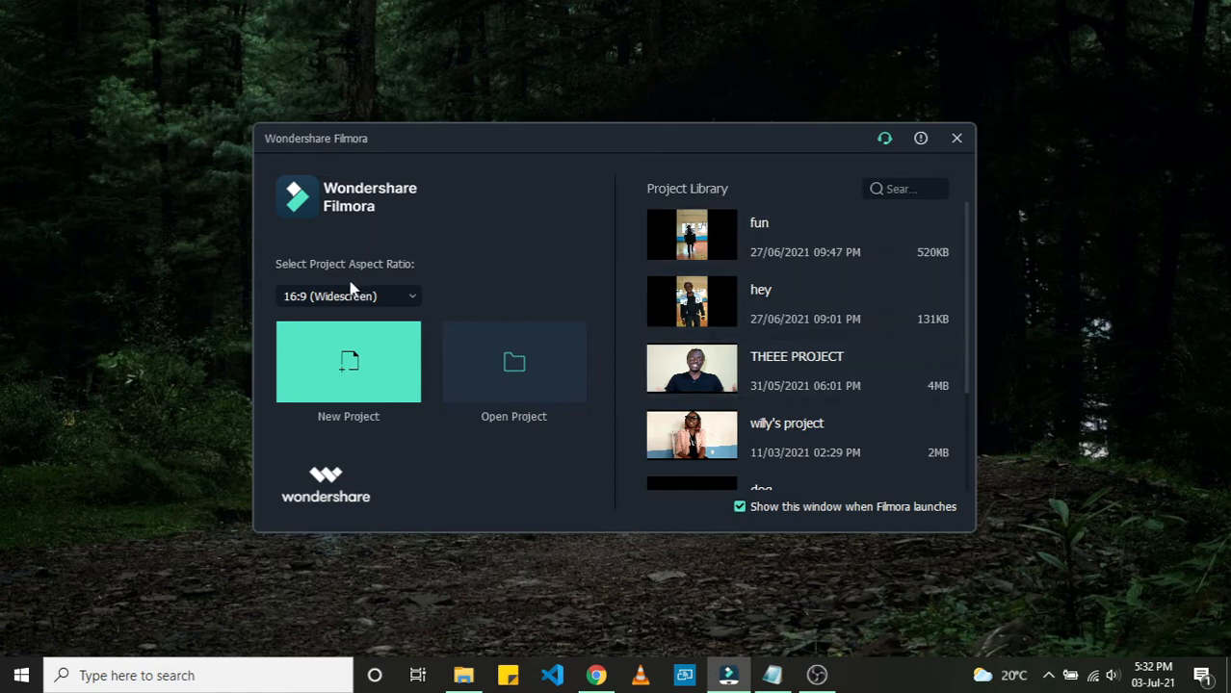
click(409, 300)
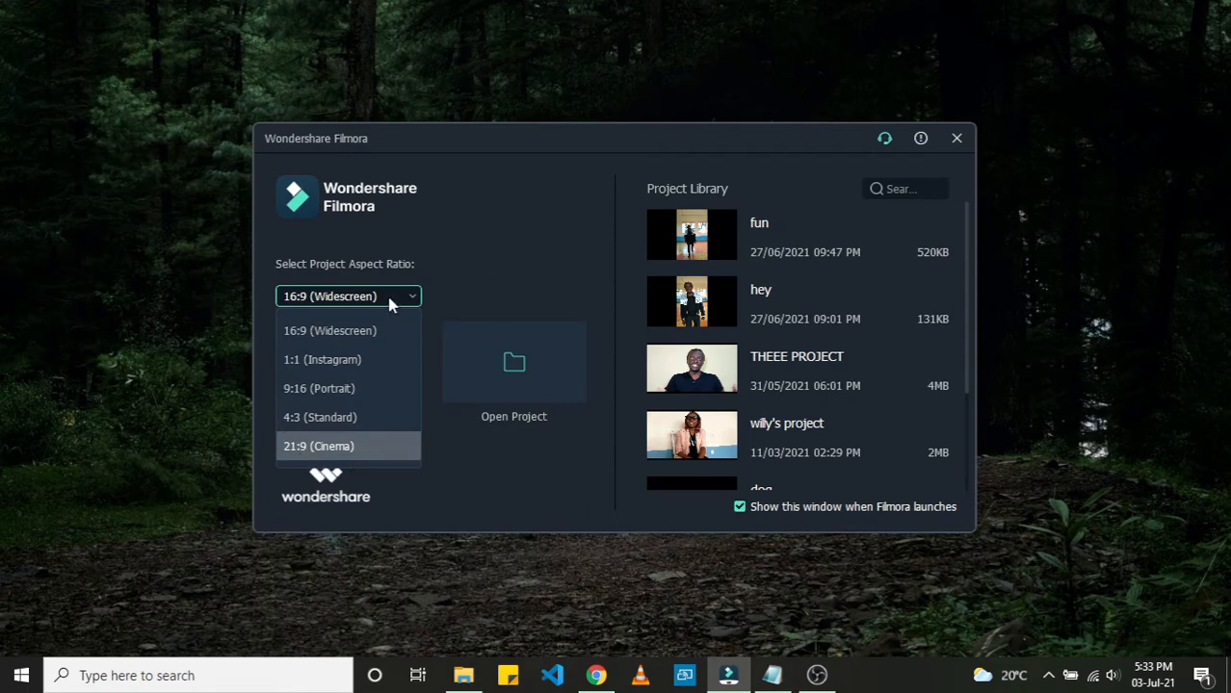
click(327, 339)
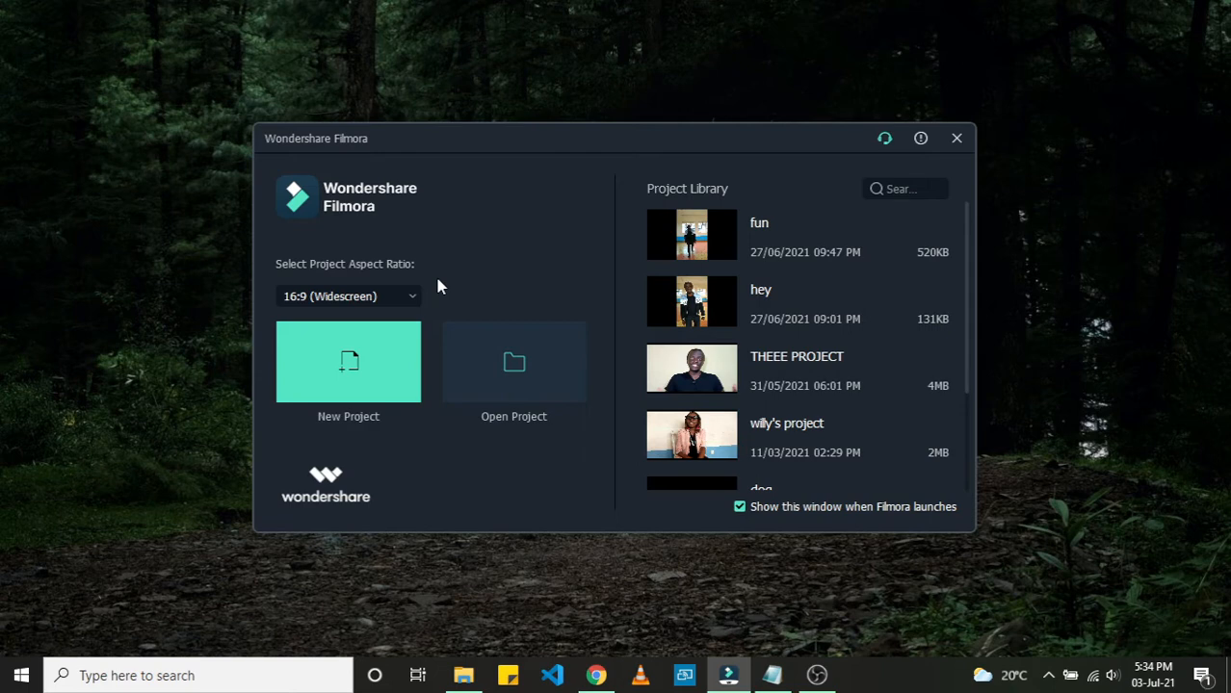
click(397, 297)
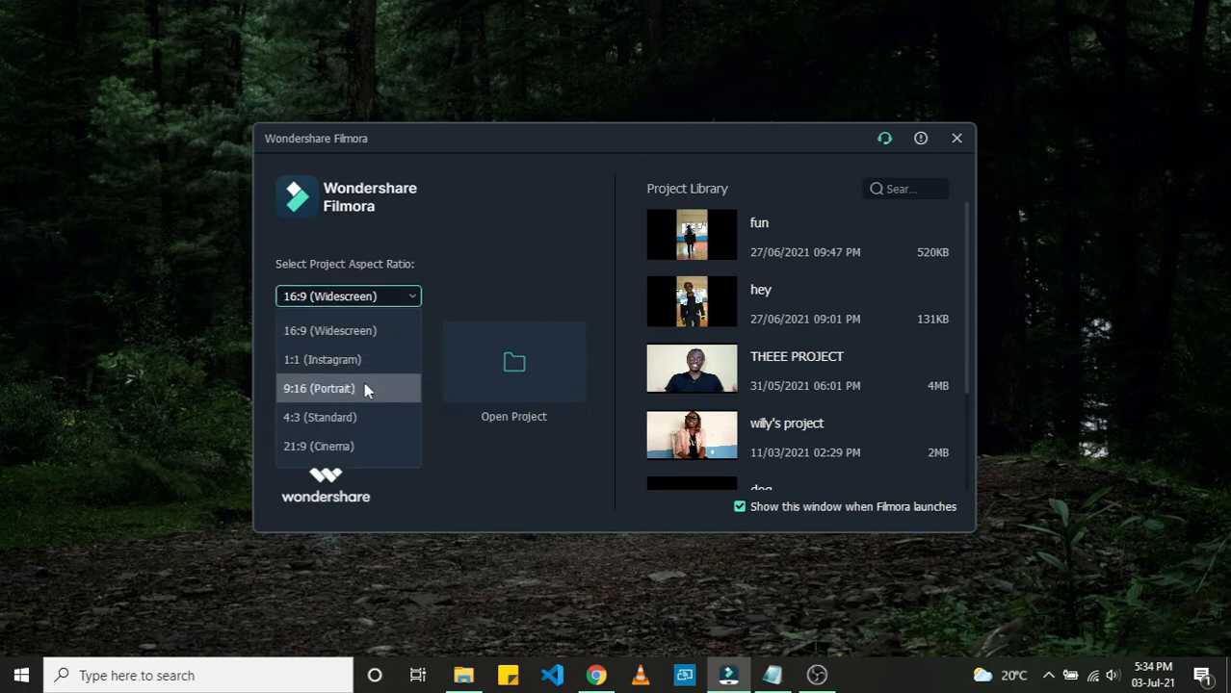
click(371, 302)
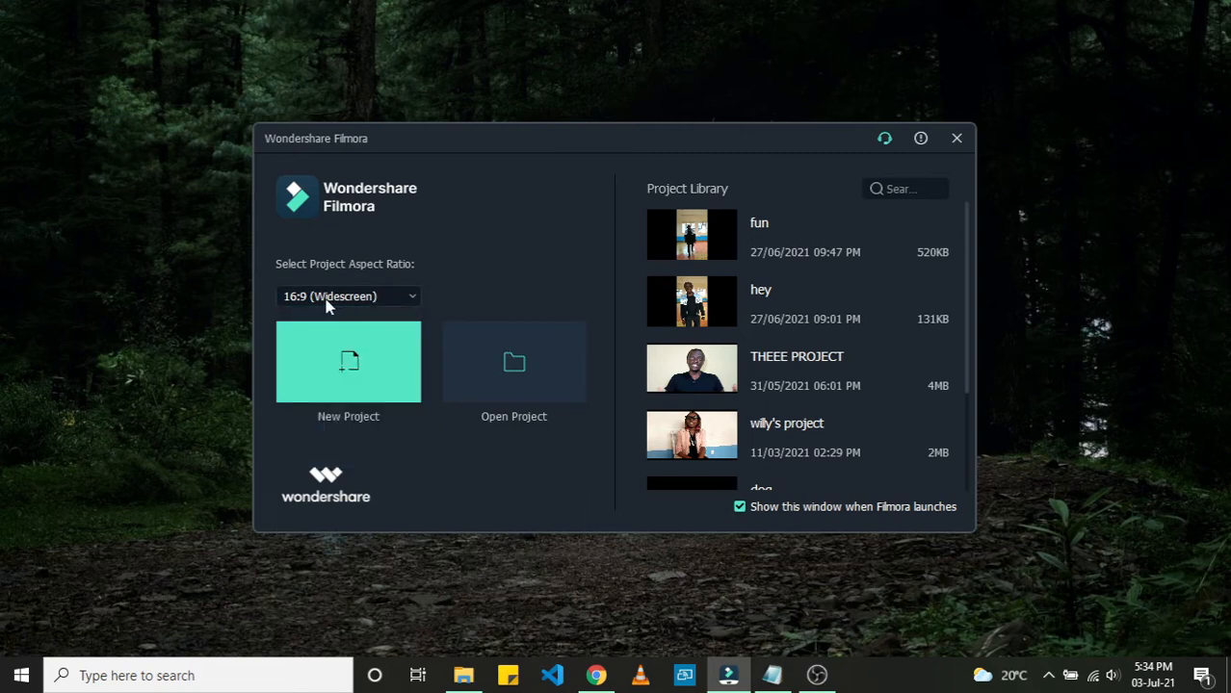
click(348, 363)
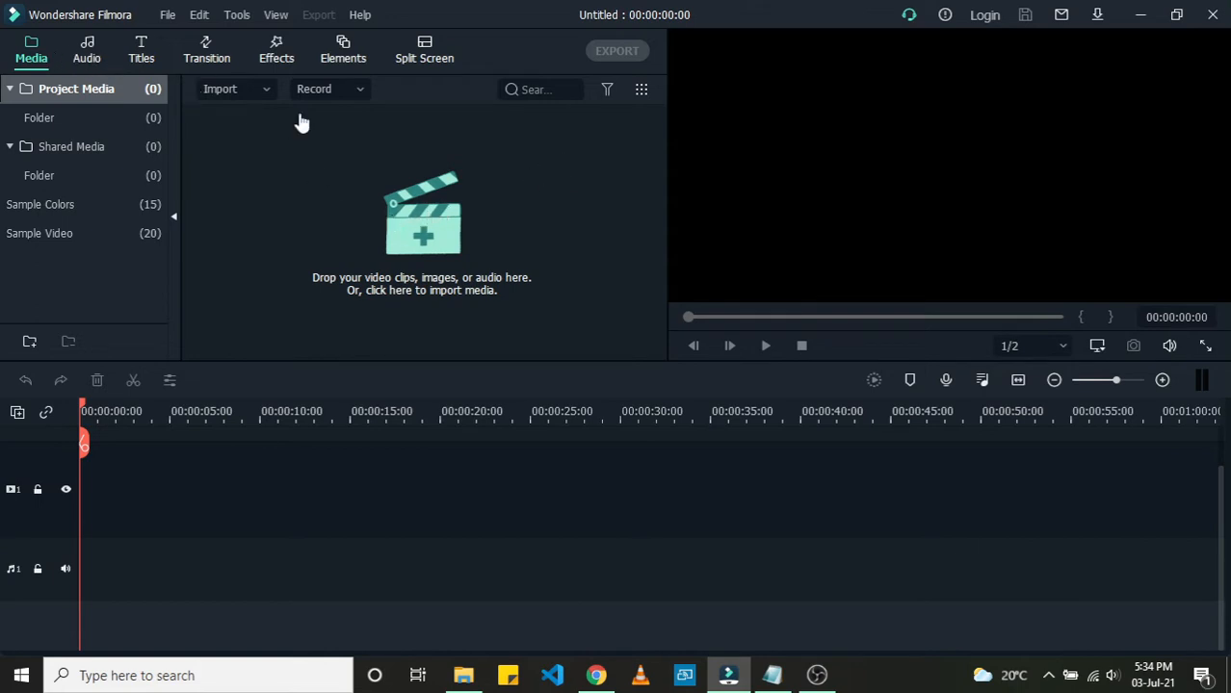
Step: Import MOV_0021.MP4 from New Volume (H:) > Videos > New folder into the project media
click(423, 240)
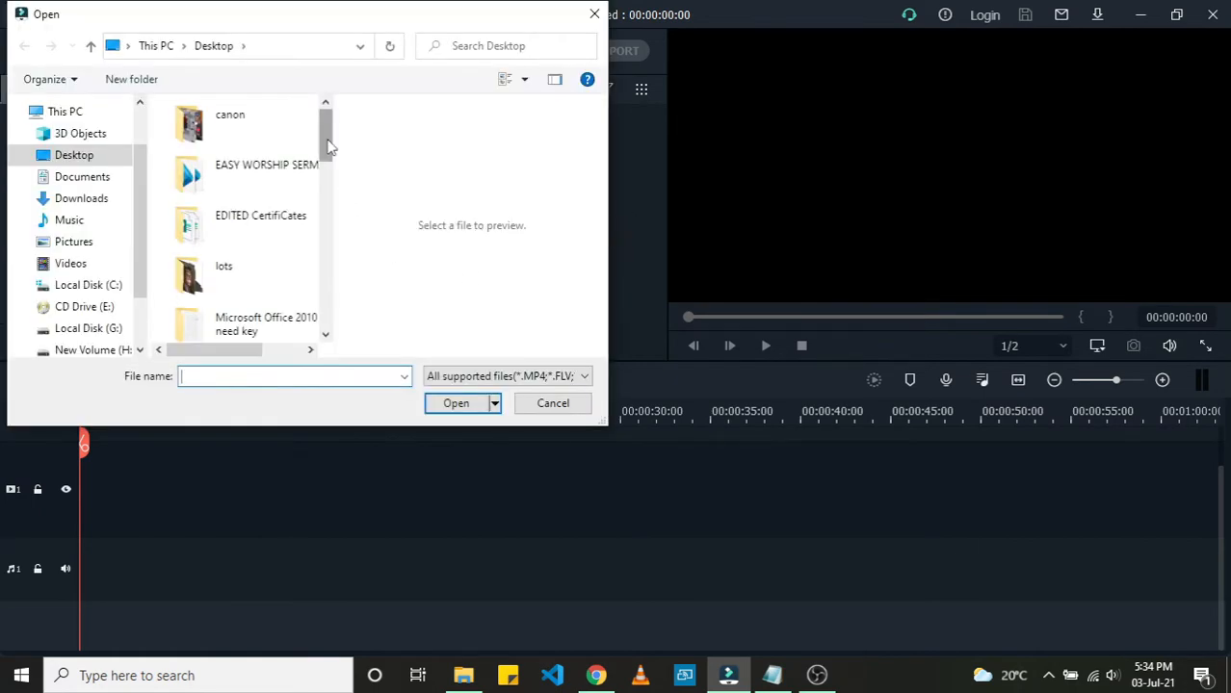
drag(328, 146, 323, 258)
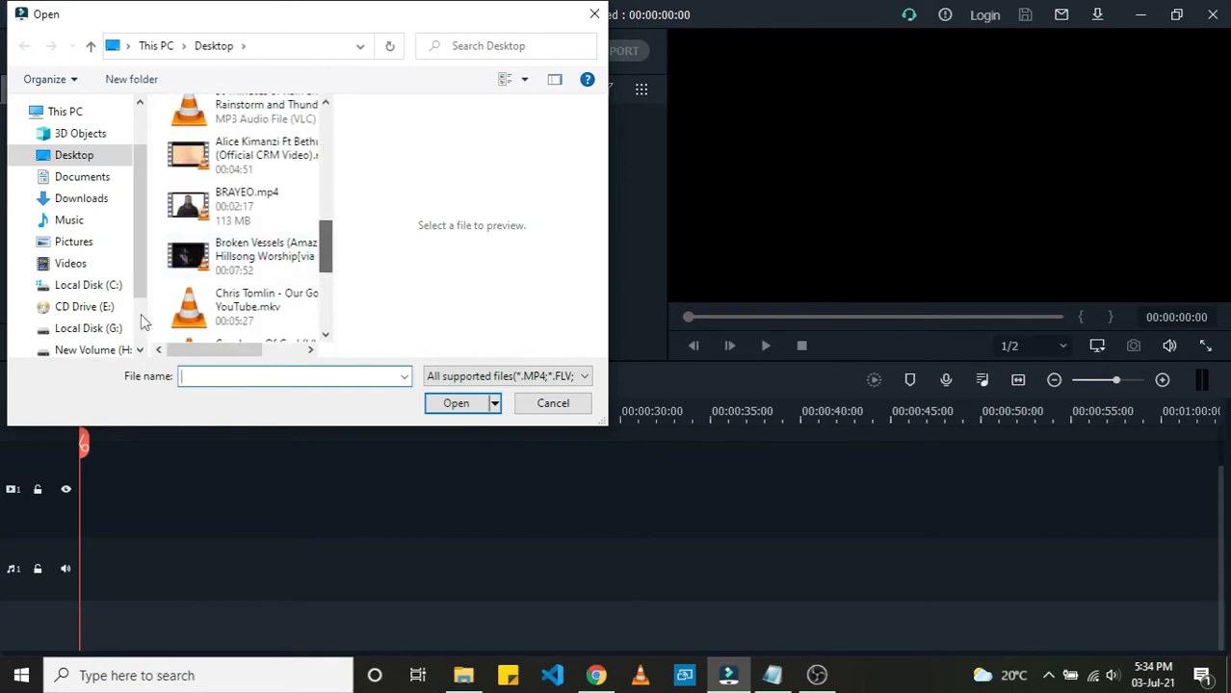
scroll(140, 316, down, 1)
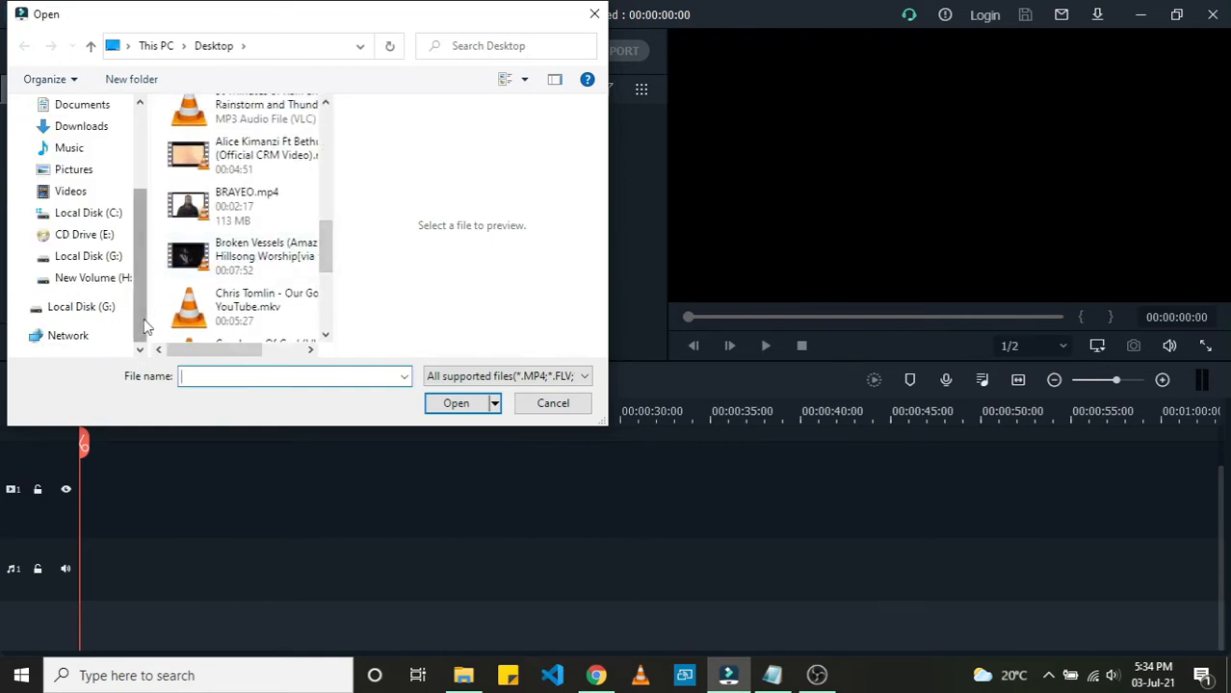
click(97, 278)
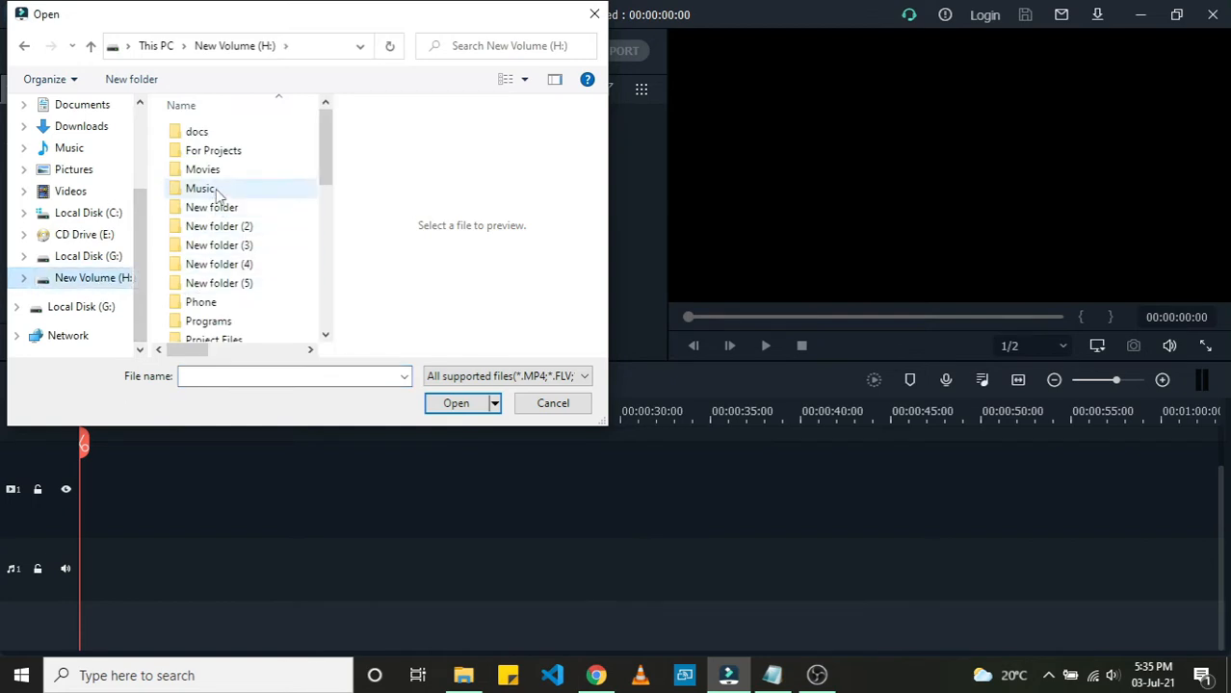
scroll(215, 188, down, 5)
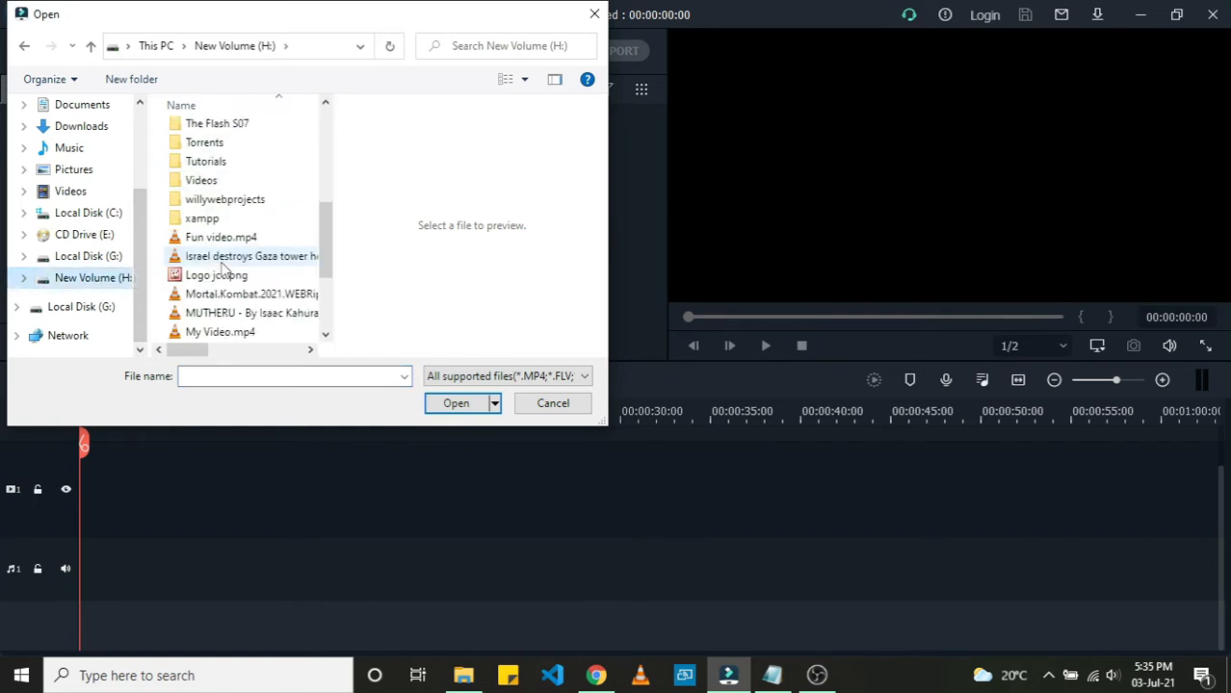
double_click(204, 180)
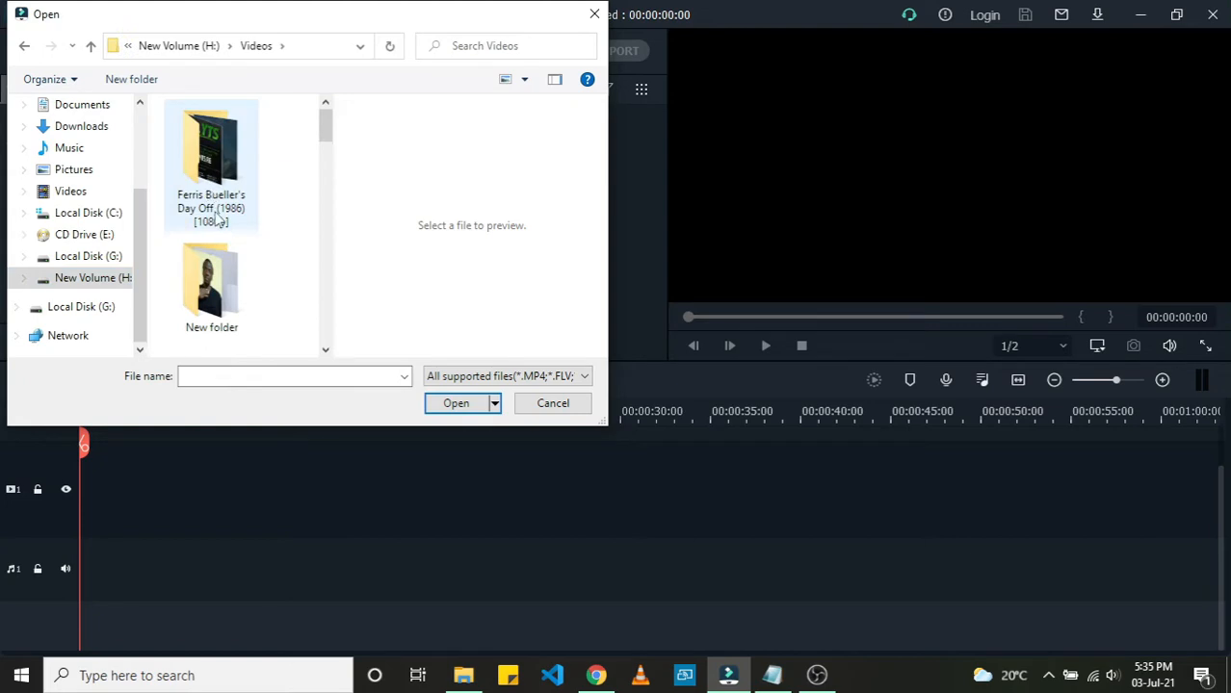
click(217, 279)
double_click(216, 279)
scroll(221, 207, down, 3)
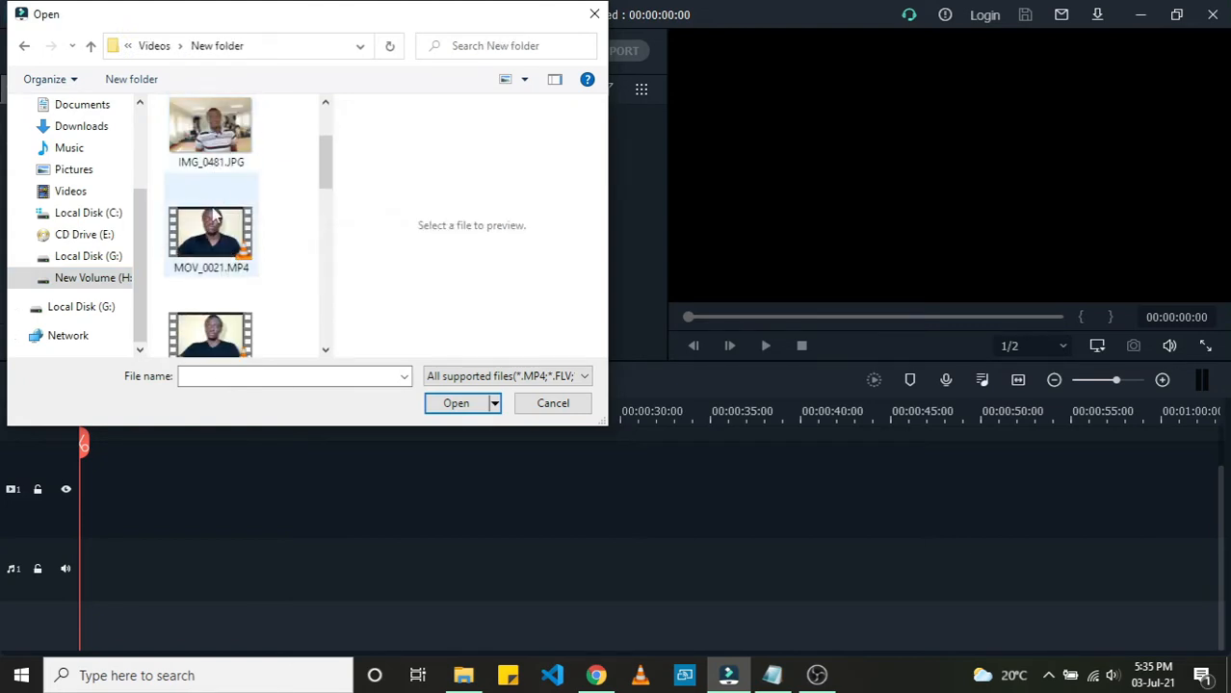
click(214, 231)
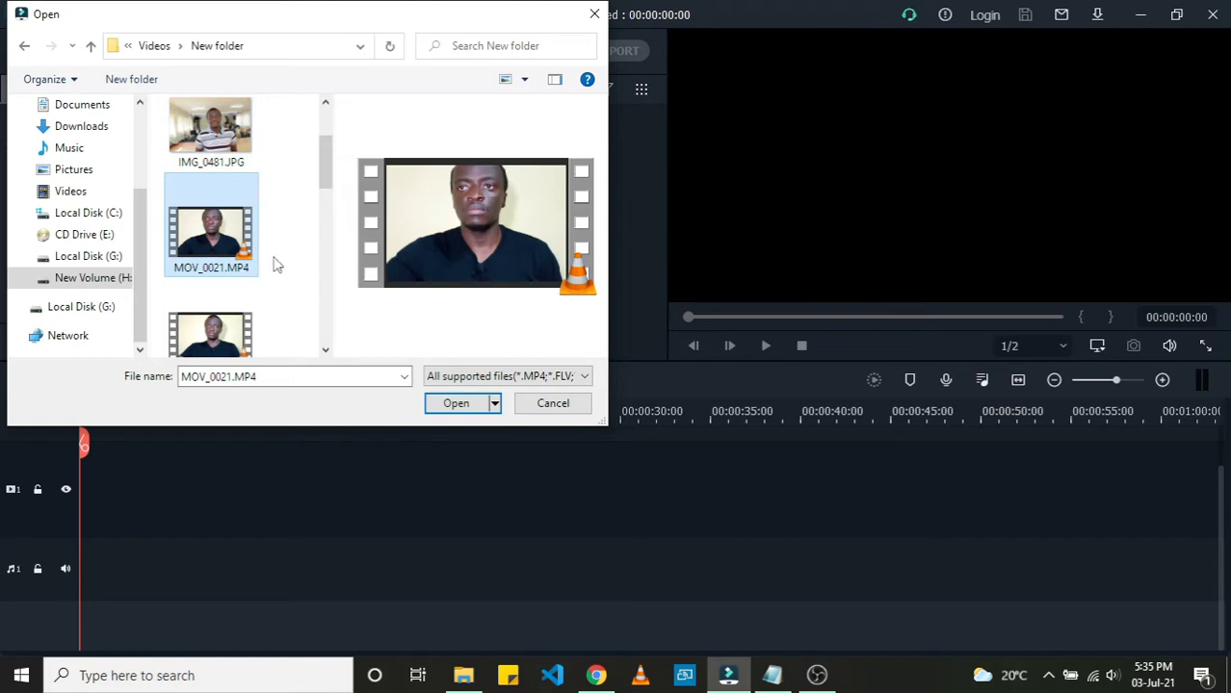
click(458, 402)
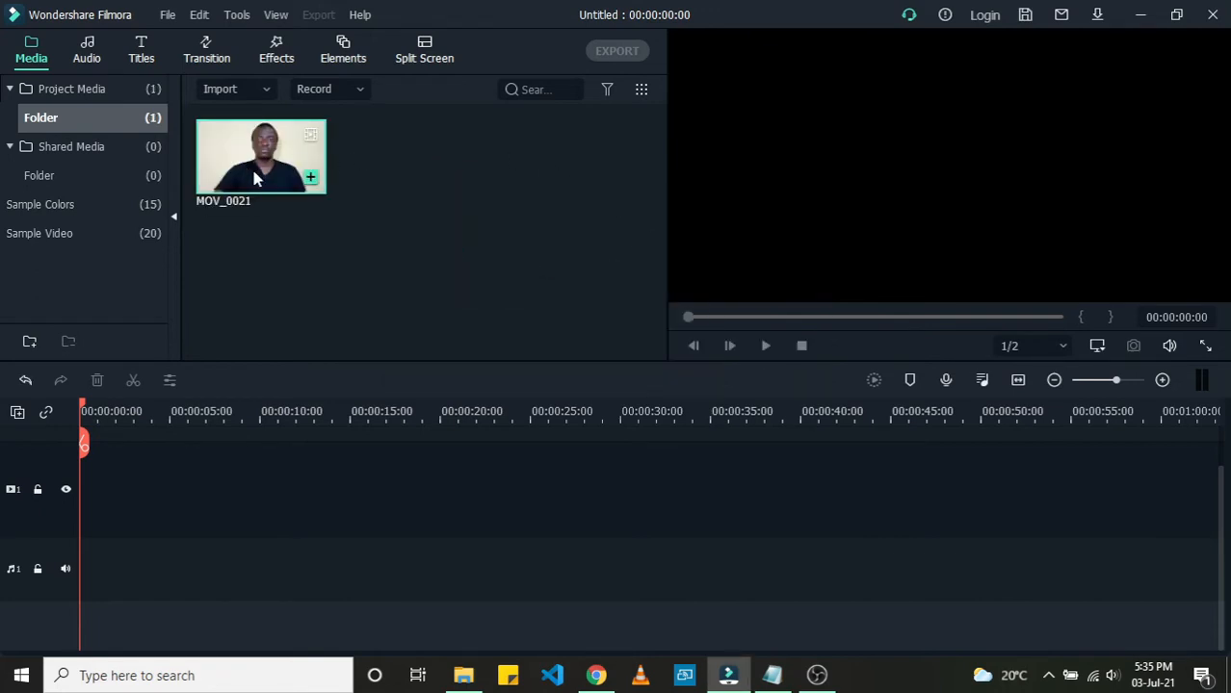
Step: Drag IMG_0481.JPG from the same folder in File Explorer into the project media library
click(470, 680)
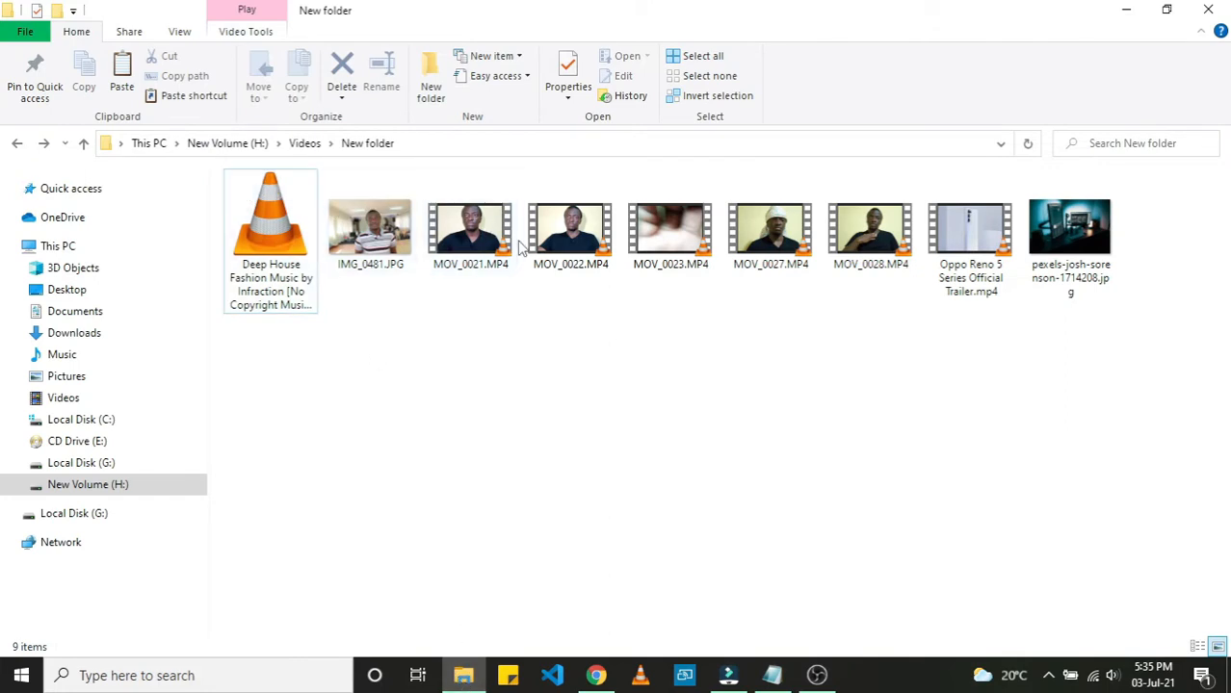
click(469, 238)
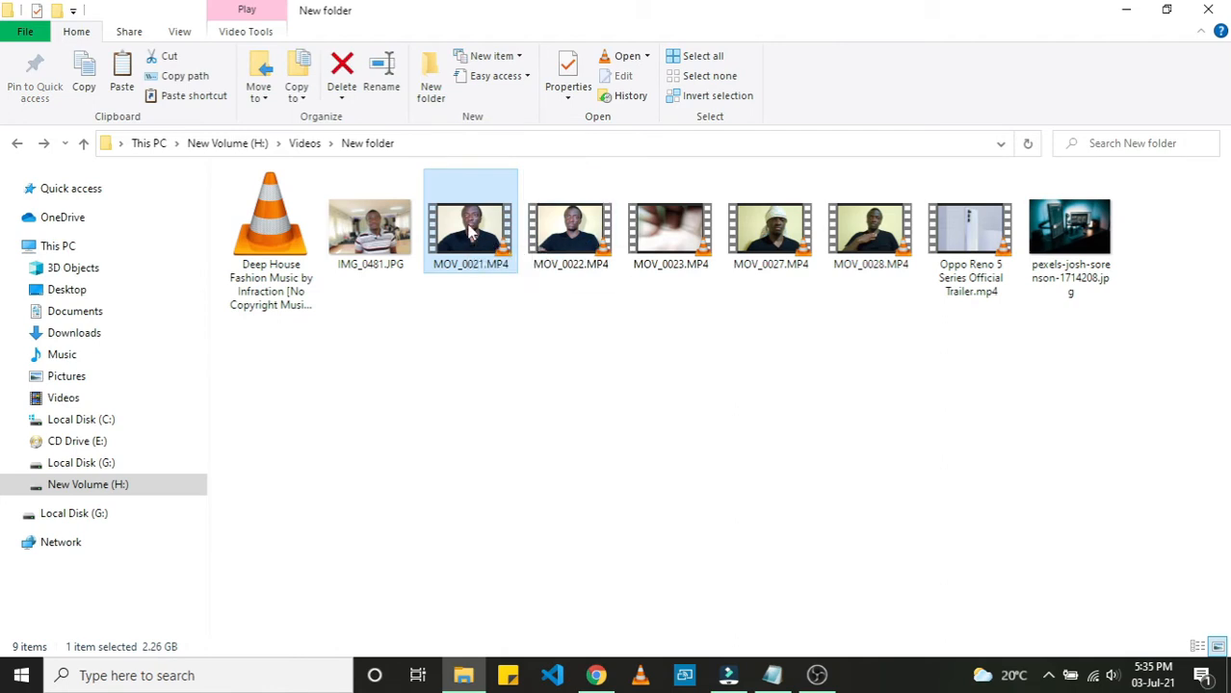
drag(469, 238, 818, 674)
drag(724, 680, 412, 184)
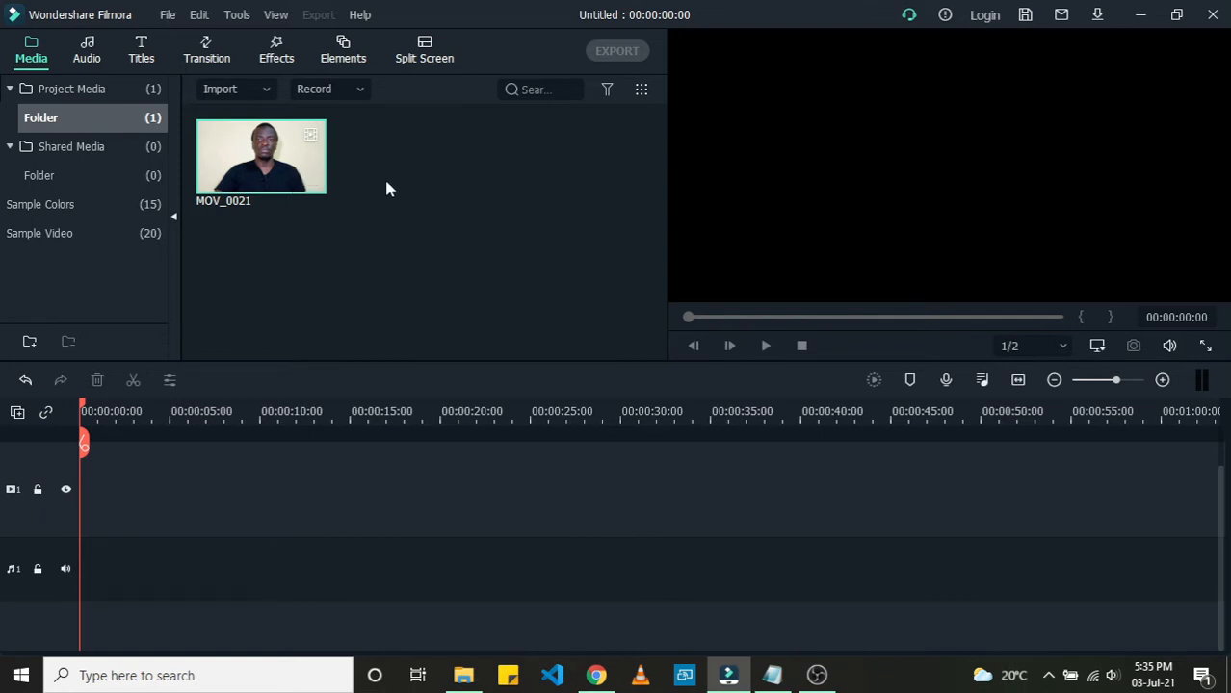
click(463, 675)
drag(363, 234, 419, 208)
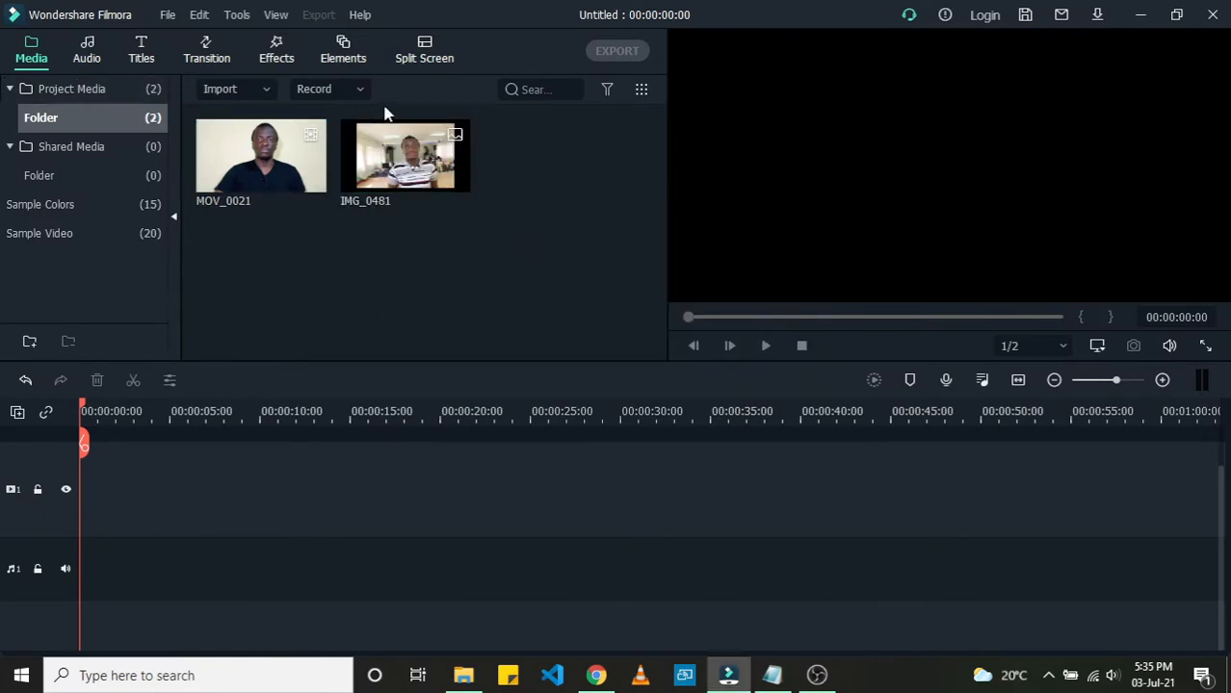
Step: Browse the included audio tracks in the audio library
click(84, 58)
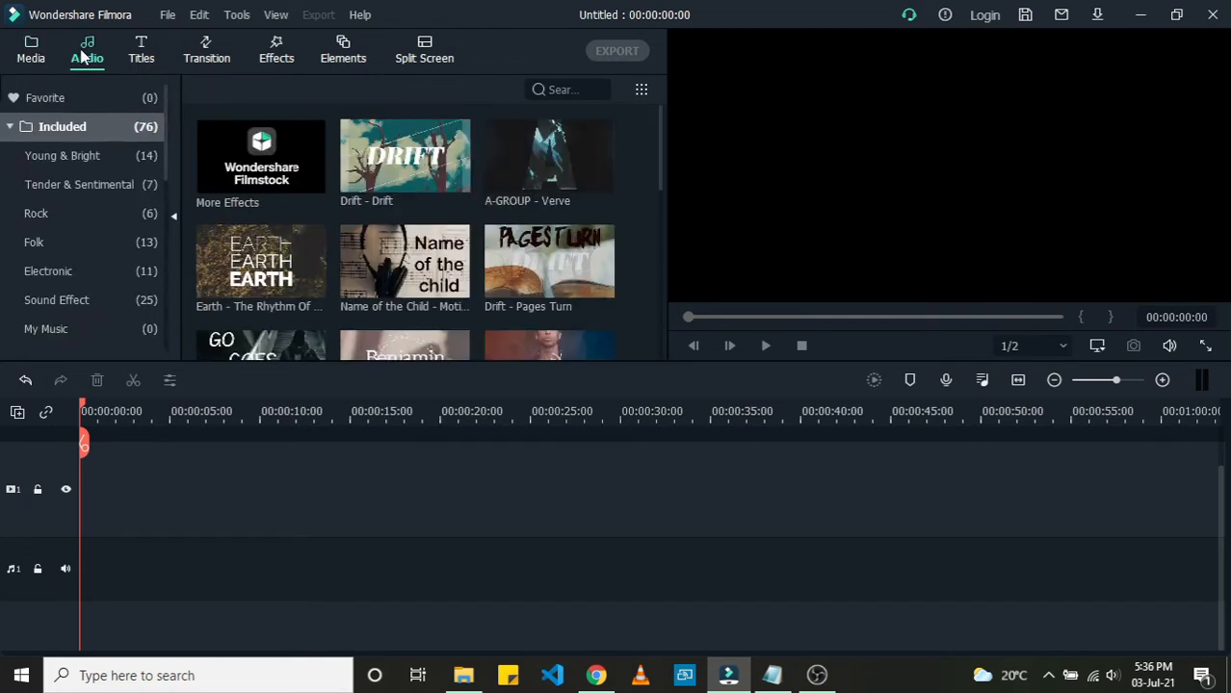
scroll(441, 197, down, 3)
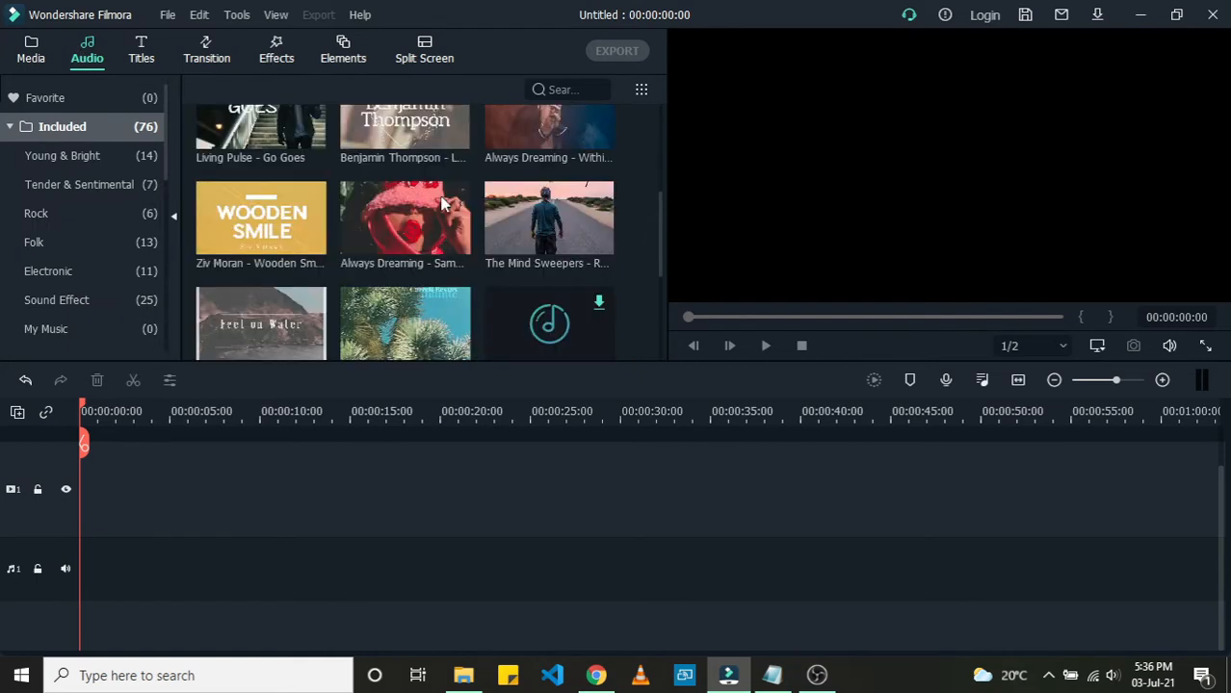
scroll(441, 202, up, 3)
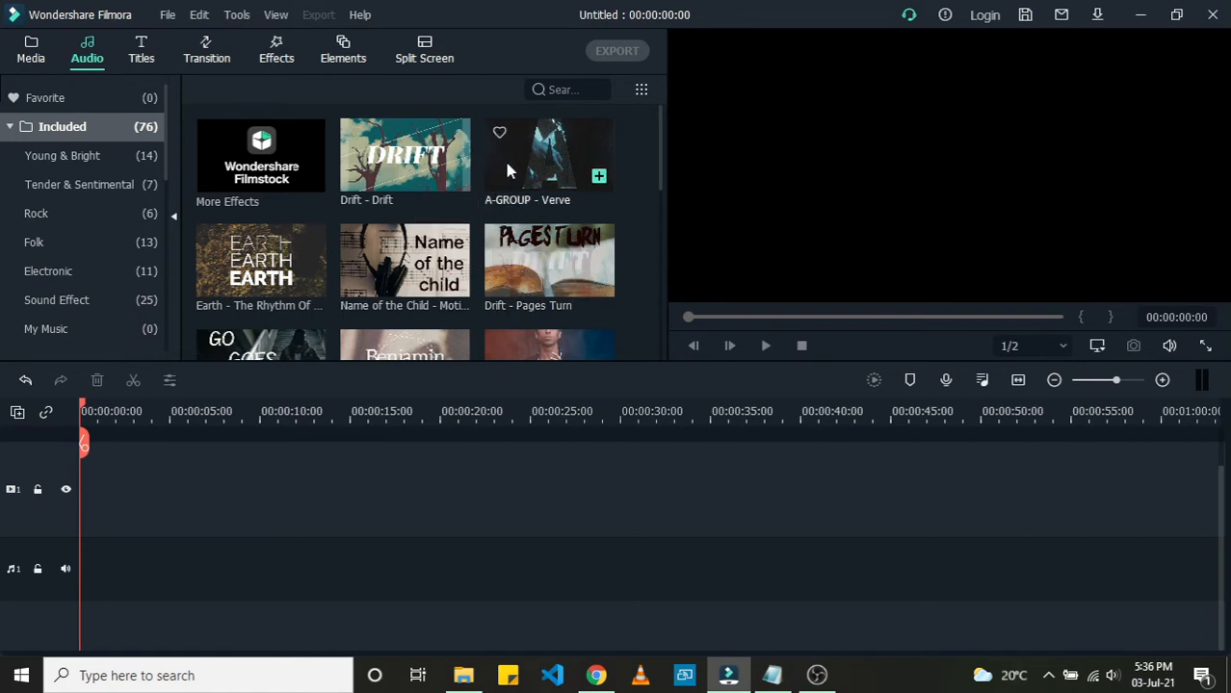
mouse_move(661, 131)
mouse_down()
mouse_move(655, 189)
mouse_move(648, 128)
mouse_up()
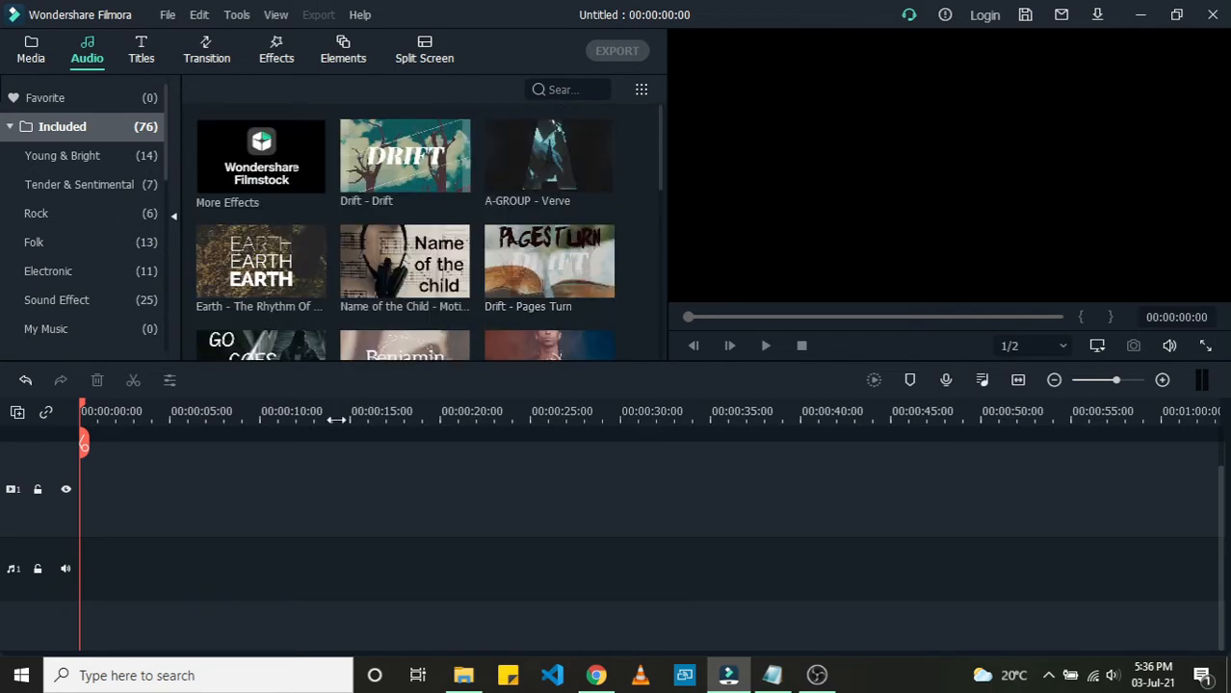
Step: Preview the Basic 6 and Callout 1 title templates and scroll through the included titles
click(142, 48)
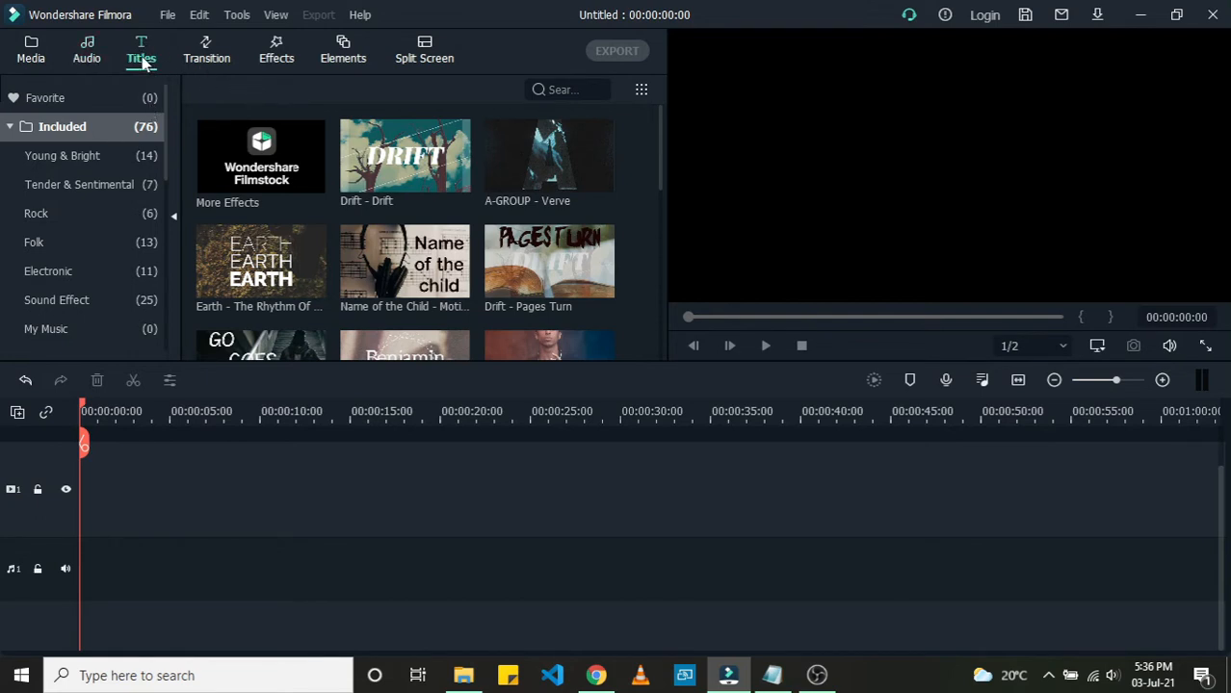
click(145, 60)
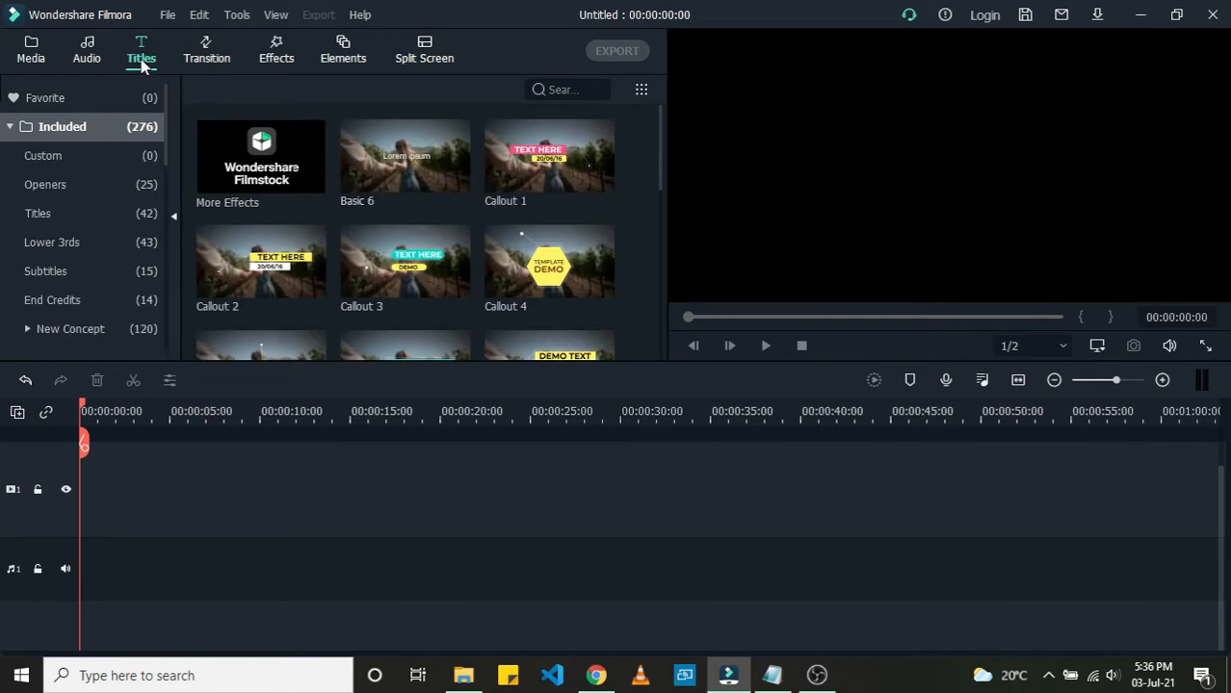
mouse_move(424, 170)
click(416, 169)
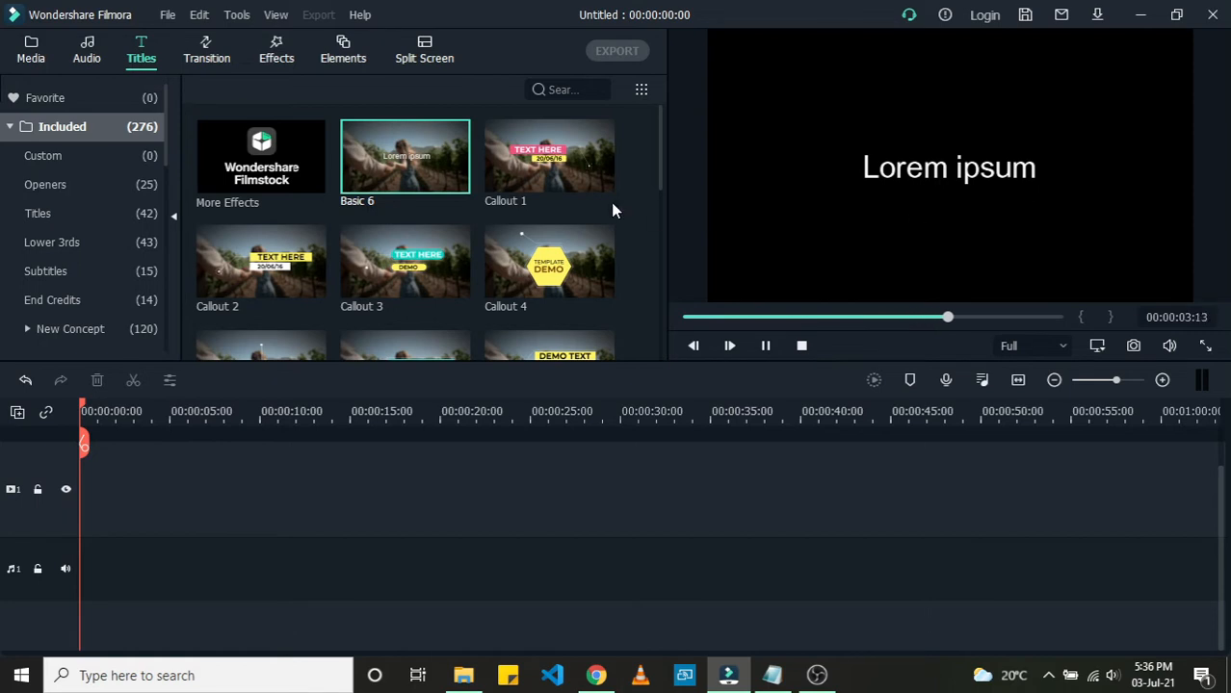
mouse_move(500, 193)
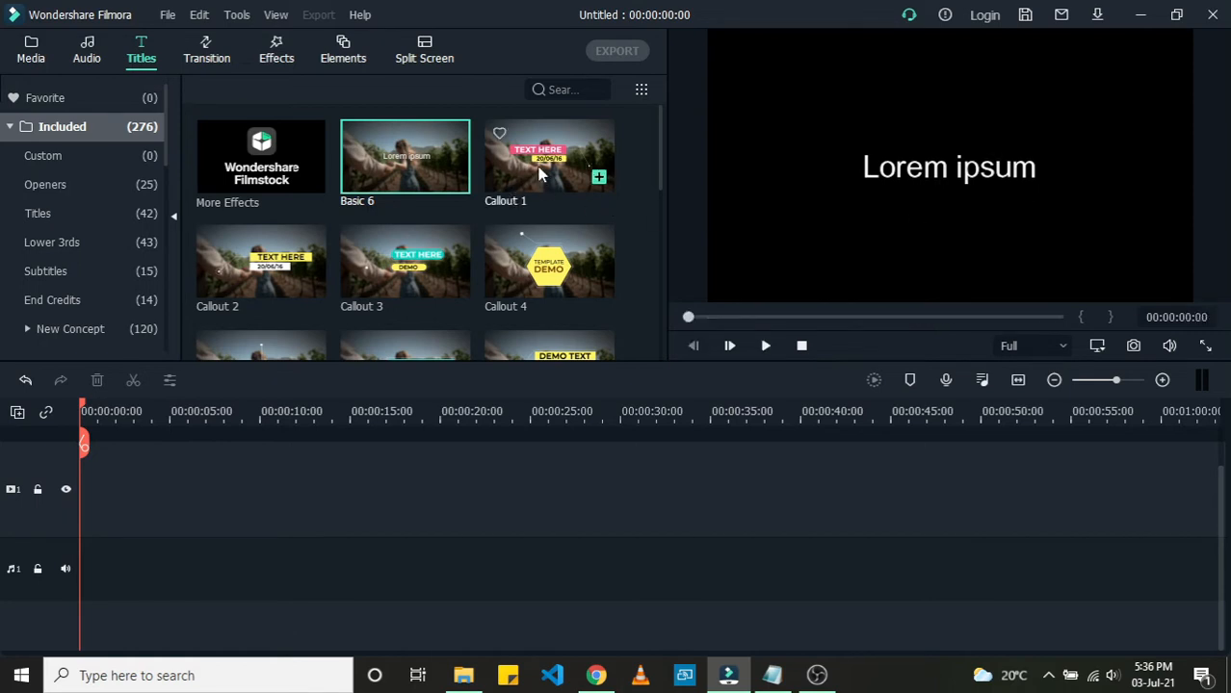
click(540, 174)
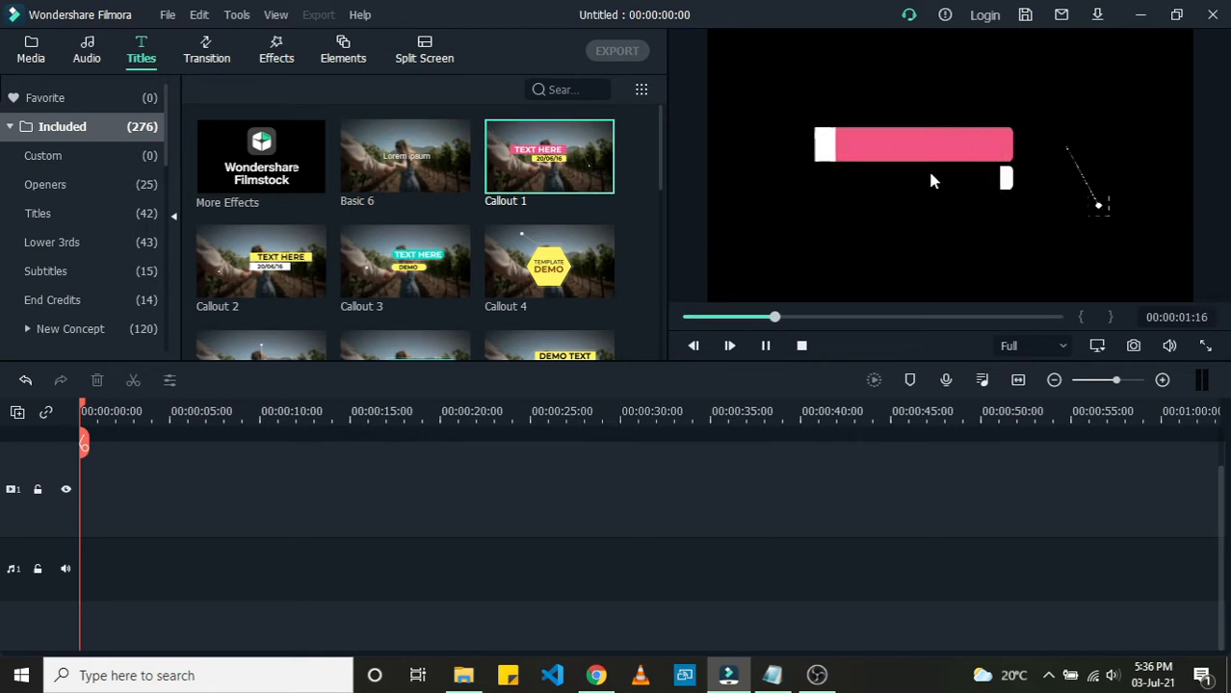
mouse_move(578, 201)
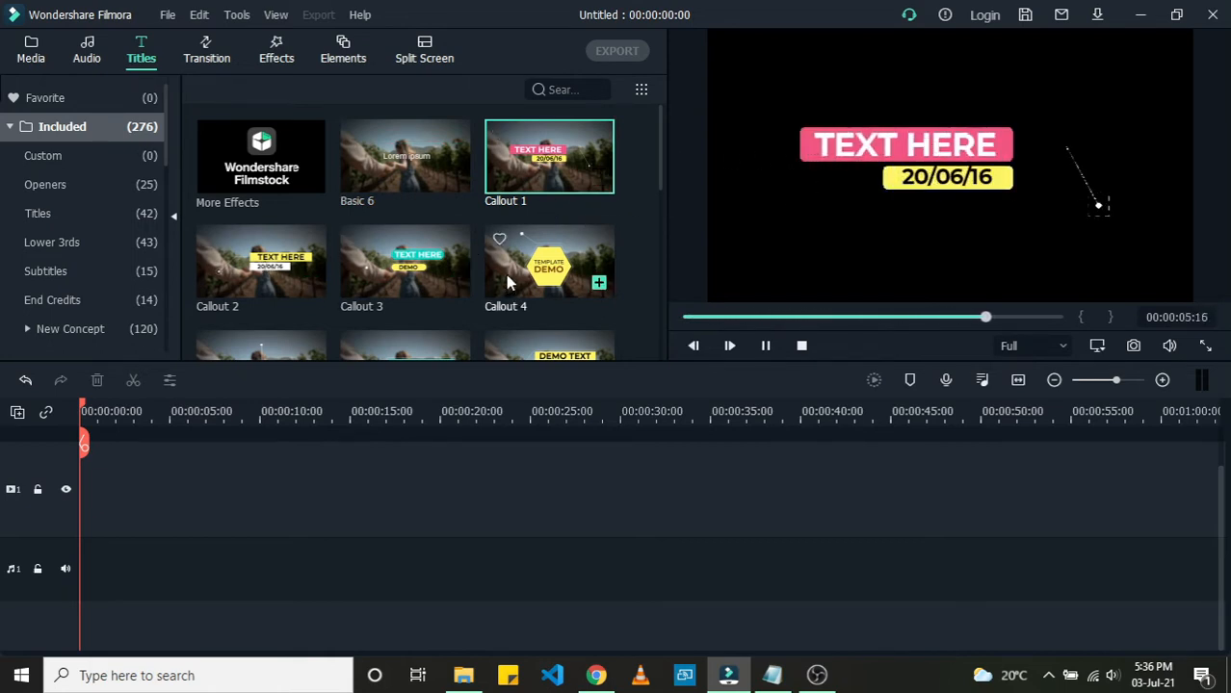
scroll(508, 281, down, 3)
scroll(507, 281, down, 10)
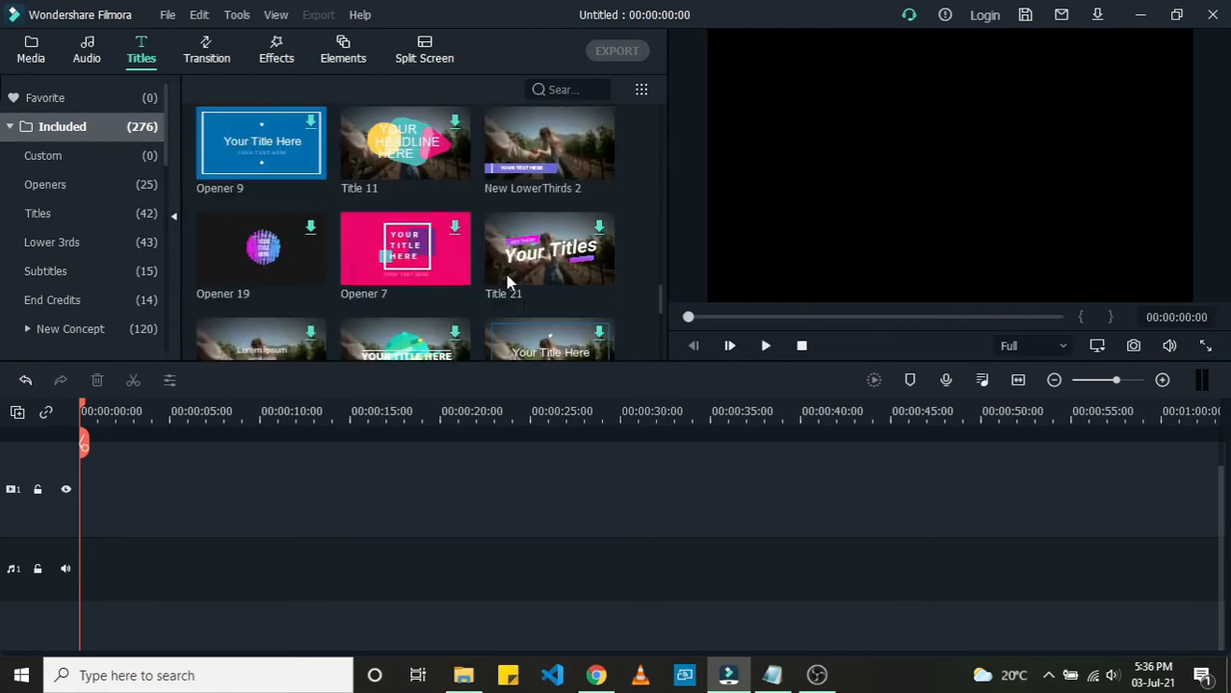
scroll(507, 280, up, 13)
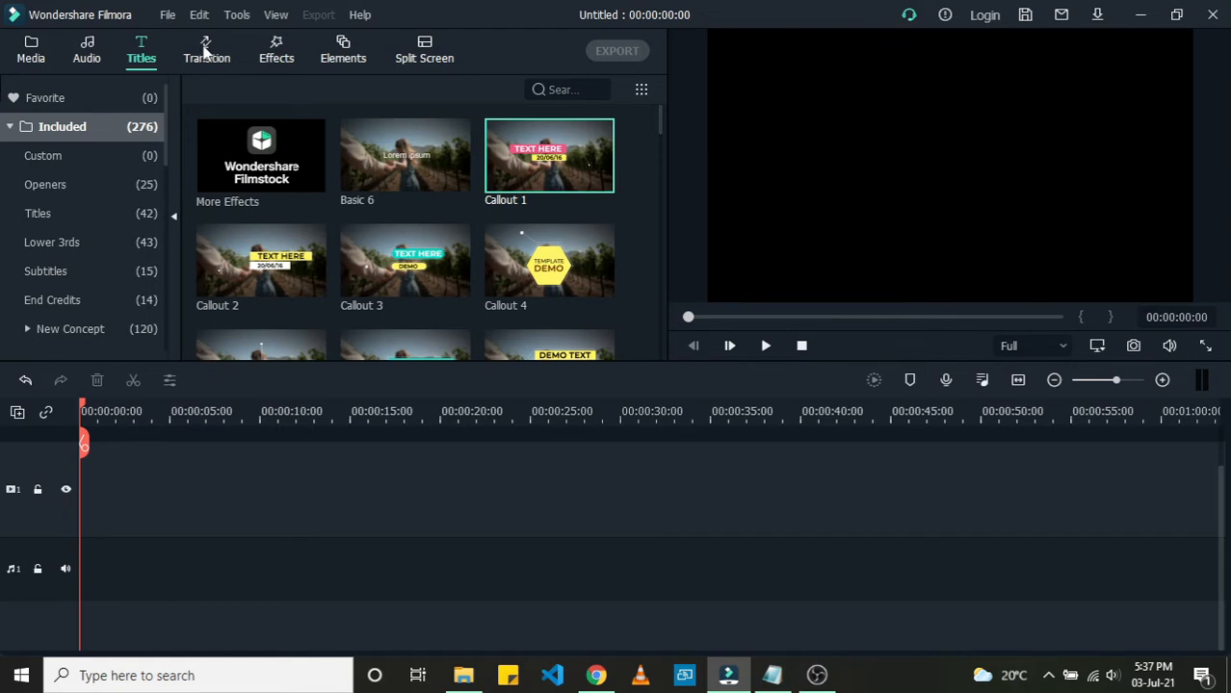
Step: Browse the included transitions and the effects library
click(205, 51)
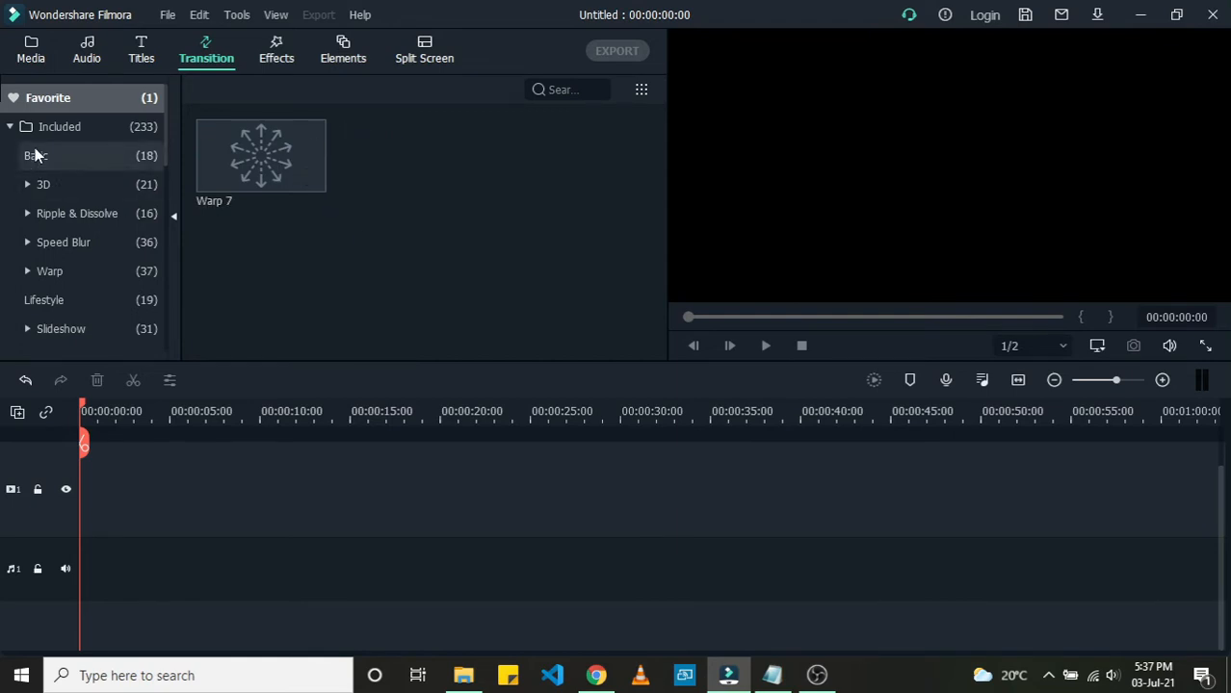
click(60, 128)
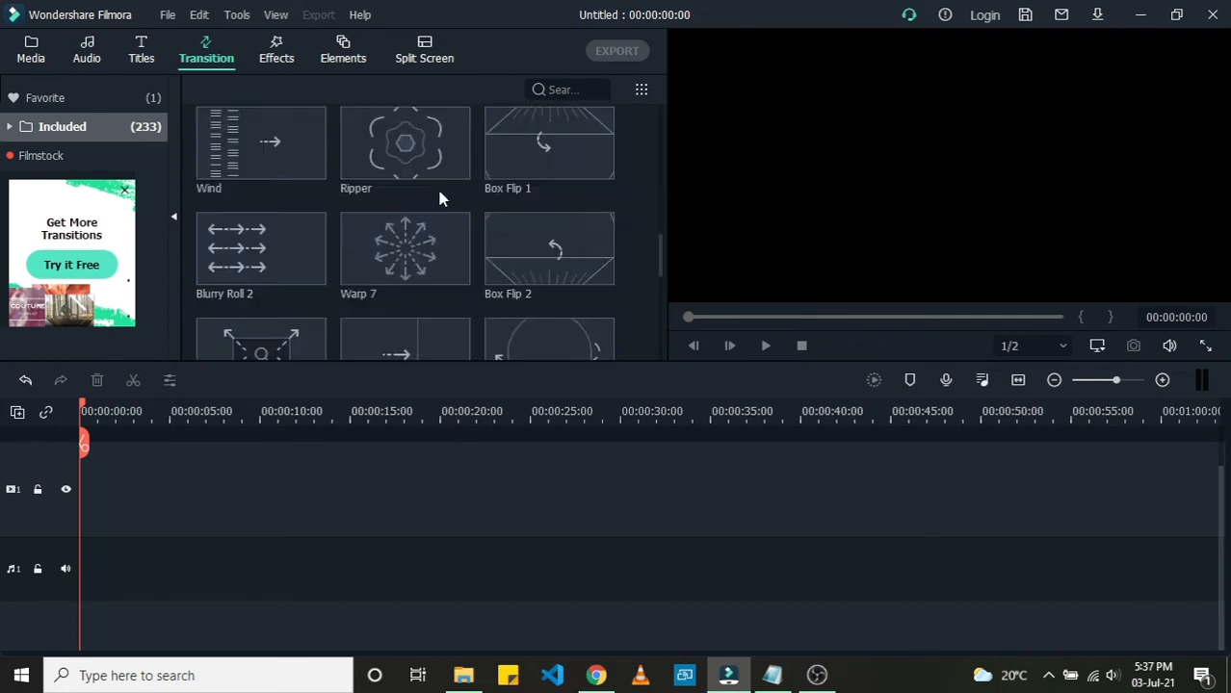
click(275, 50)
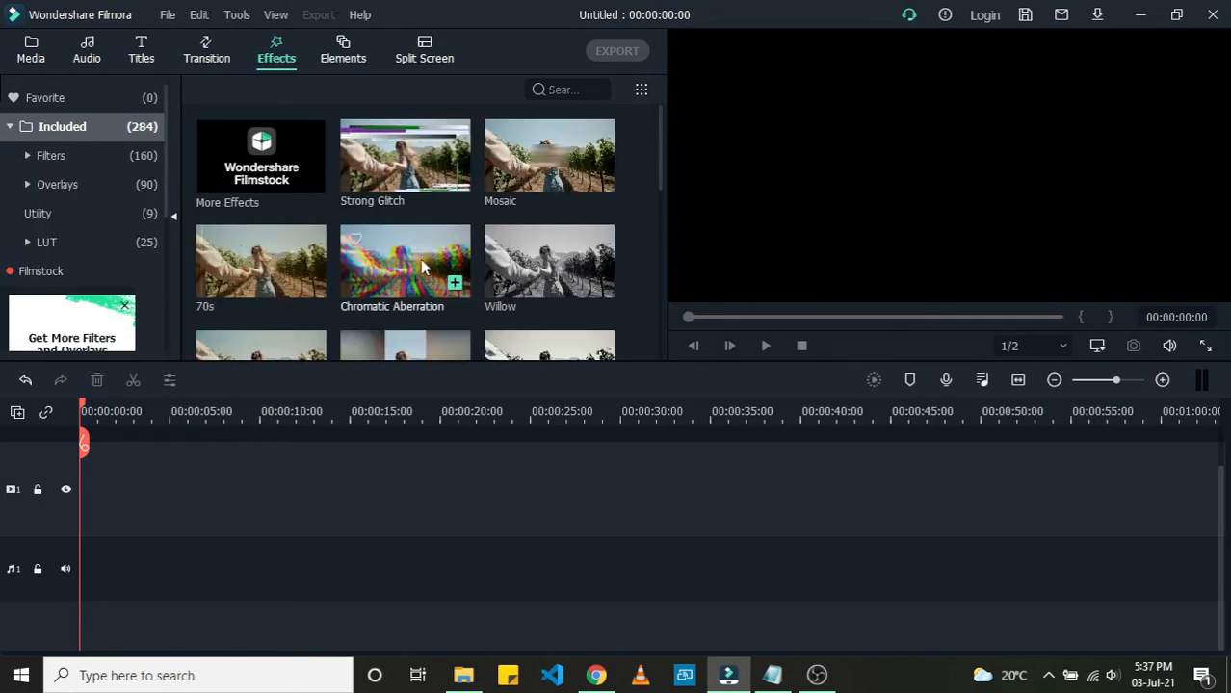
scroll(419, 260, down, 3)
scroll(420, 259, up, 3)
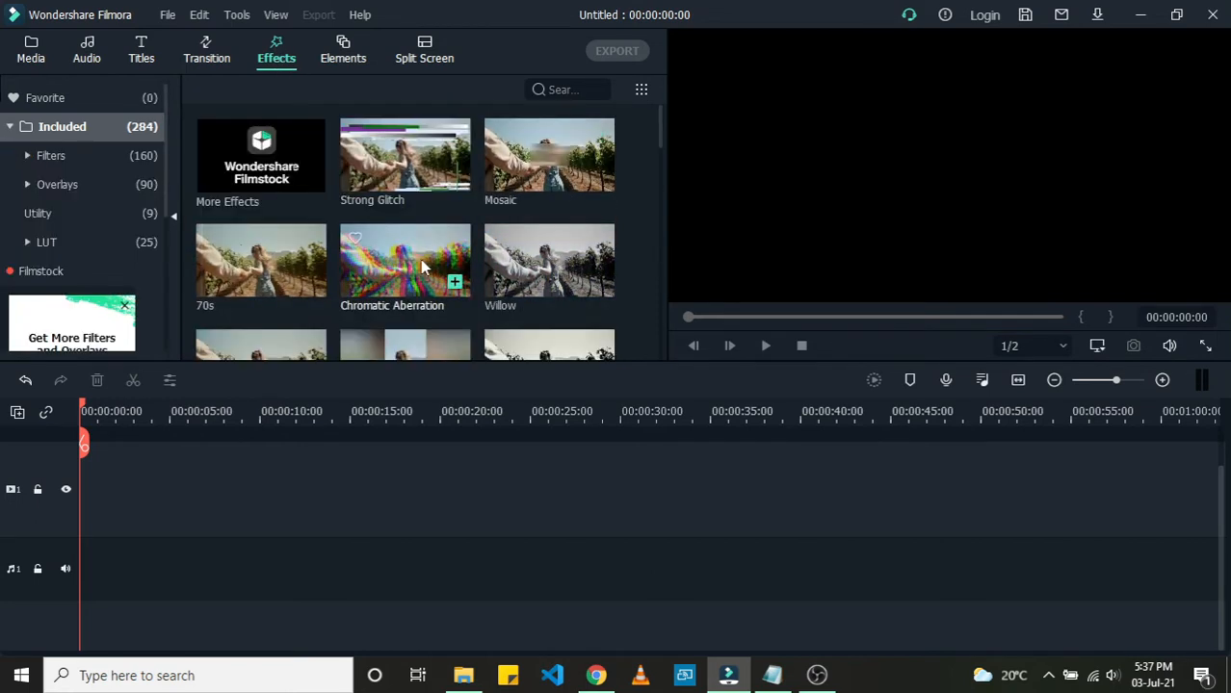
Step: Preview the Mosaic and Strong Glitch effects in the effects library
click(535, 171)
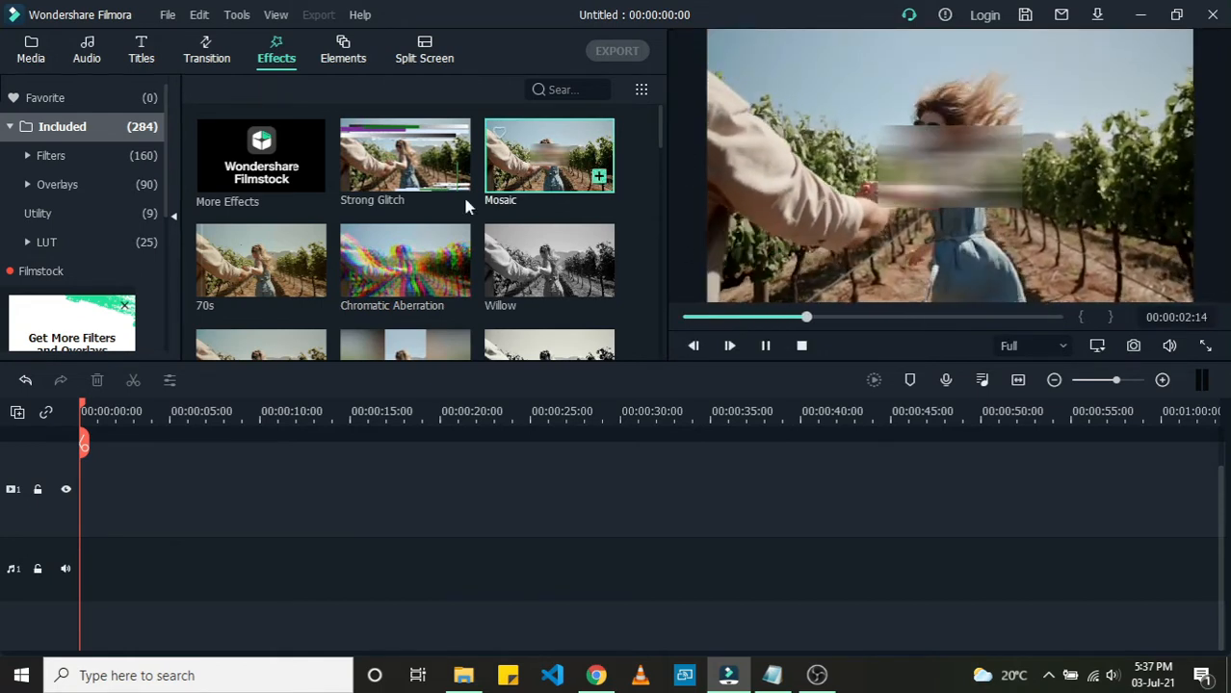
click(389, 178)
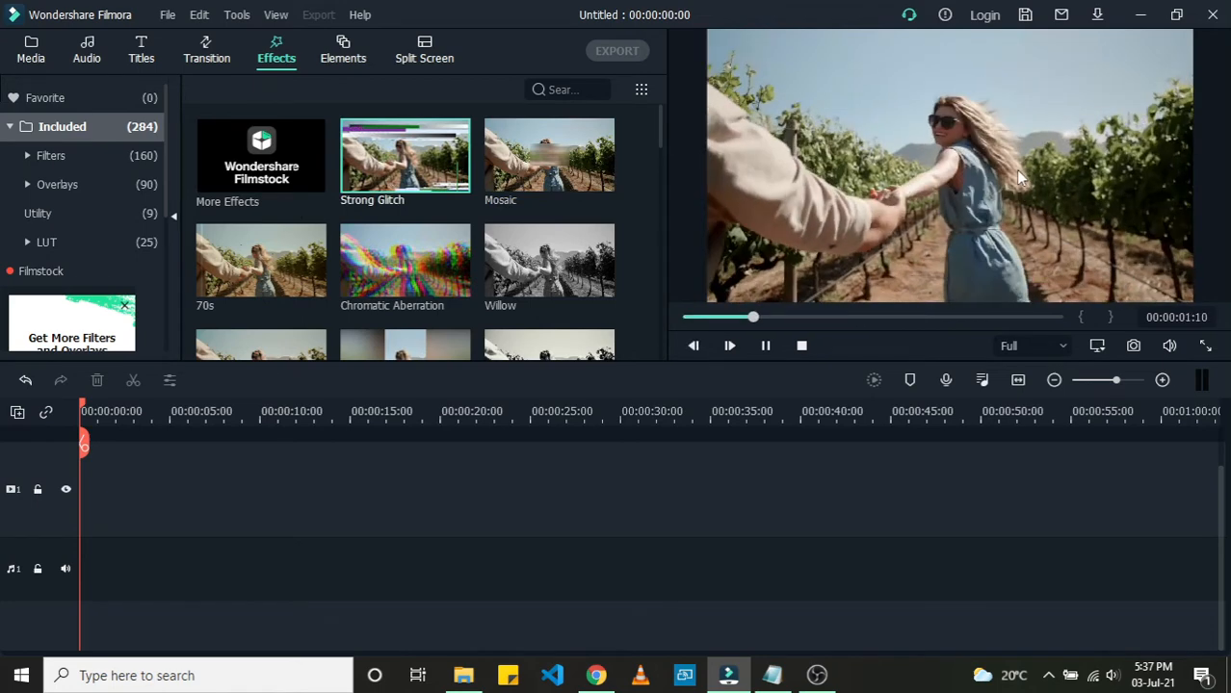
Step: Browse the included Elements and Split Screen template libraries, then return to the project media
click(343, 58)
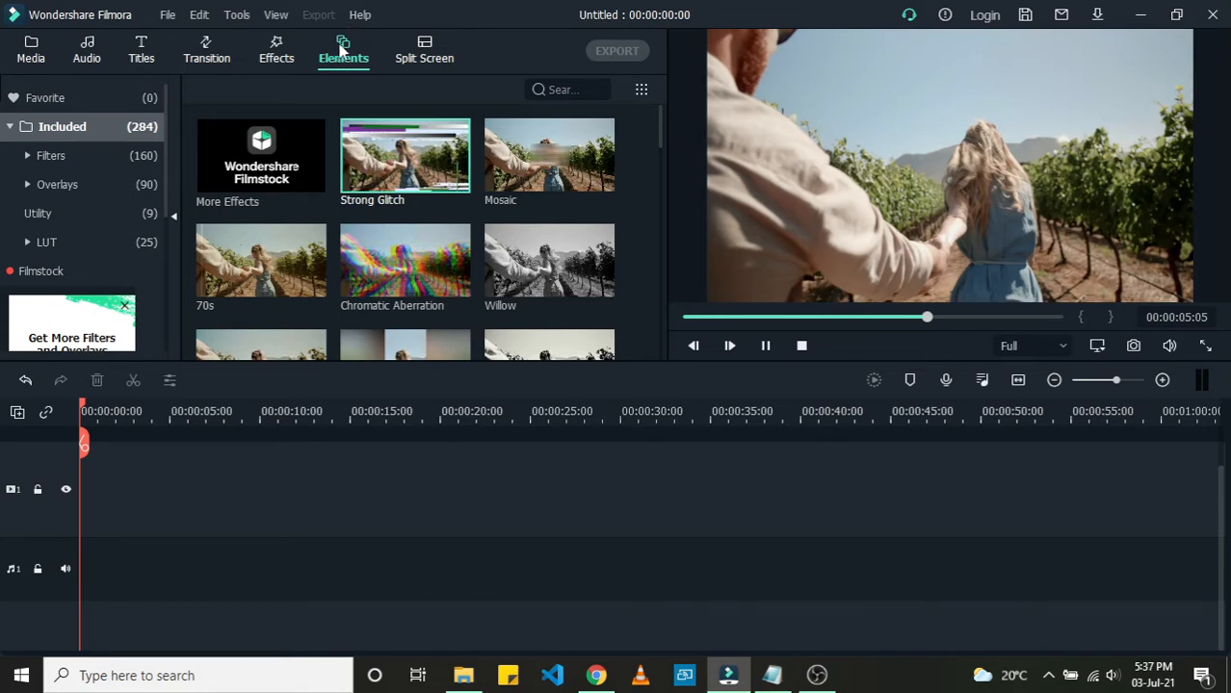
click(339, 50)
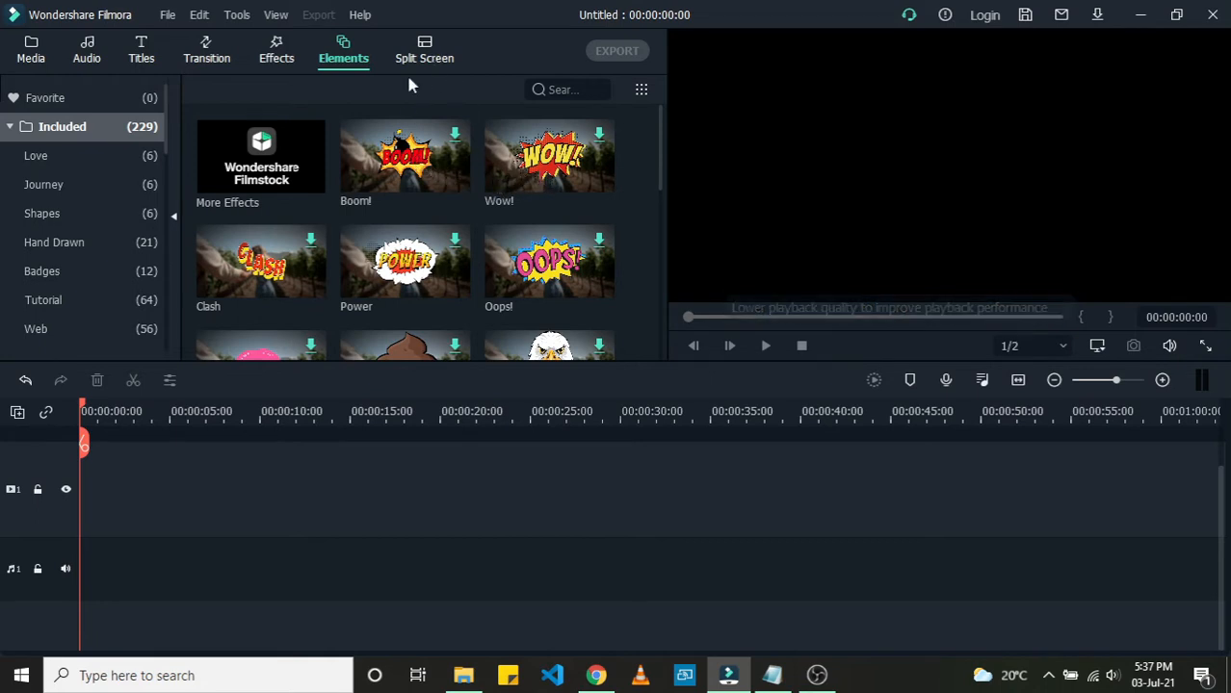
click(425, 56)
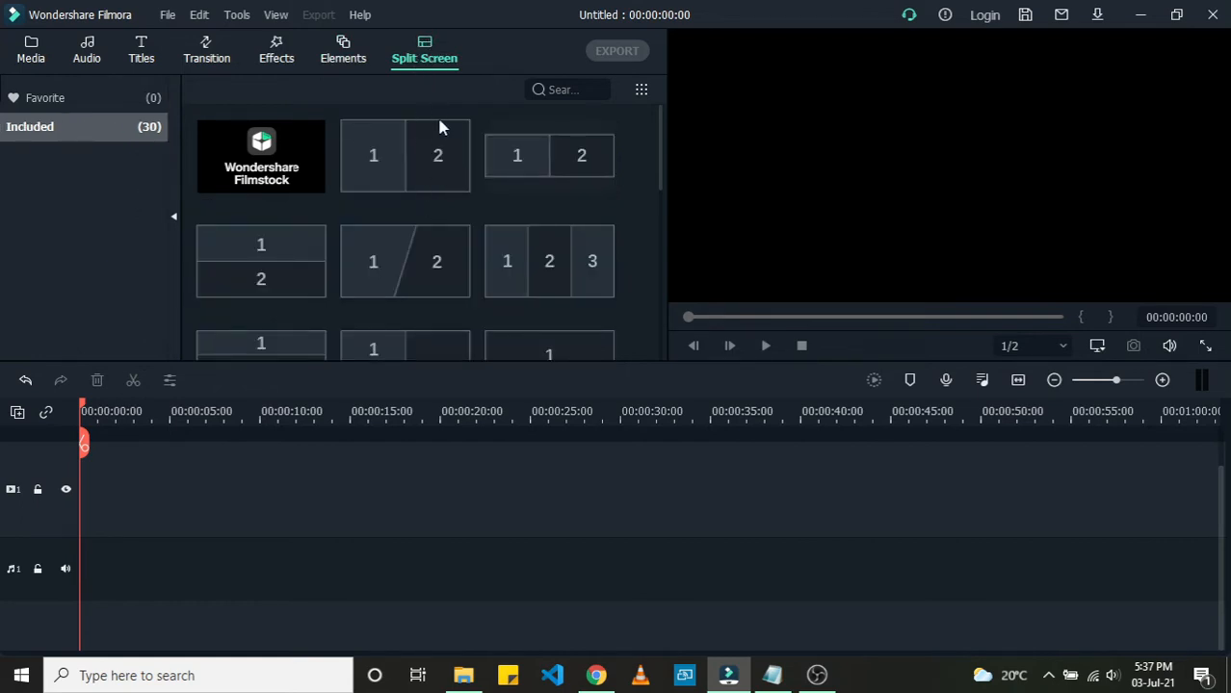
scroll(480, 173, down, 5)
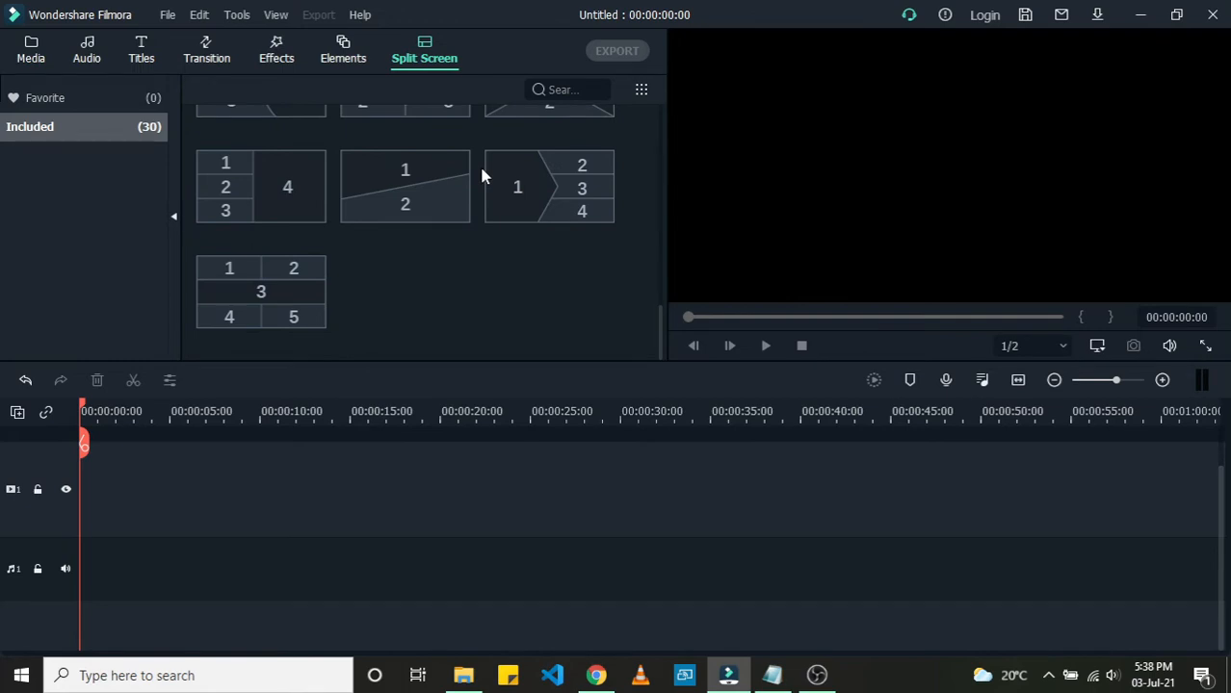
scroll(482, 173, up, 5)
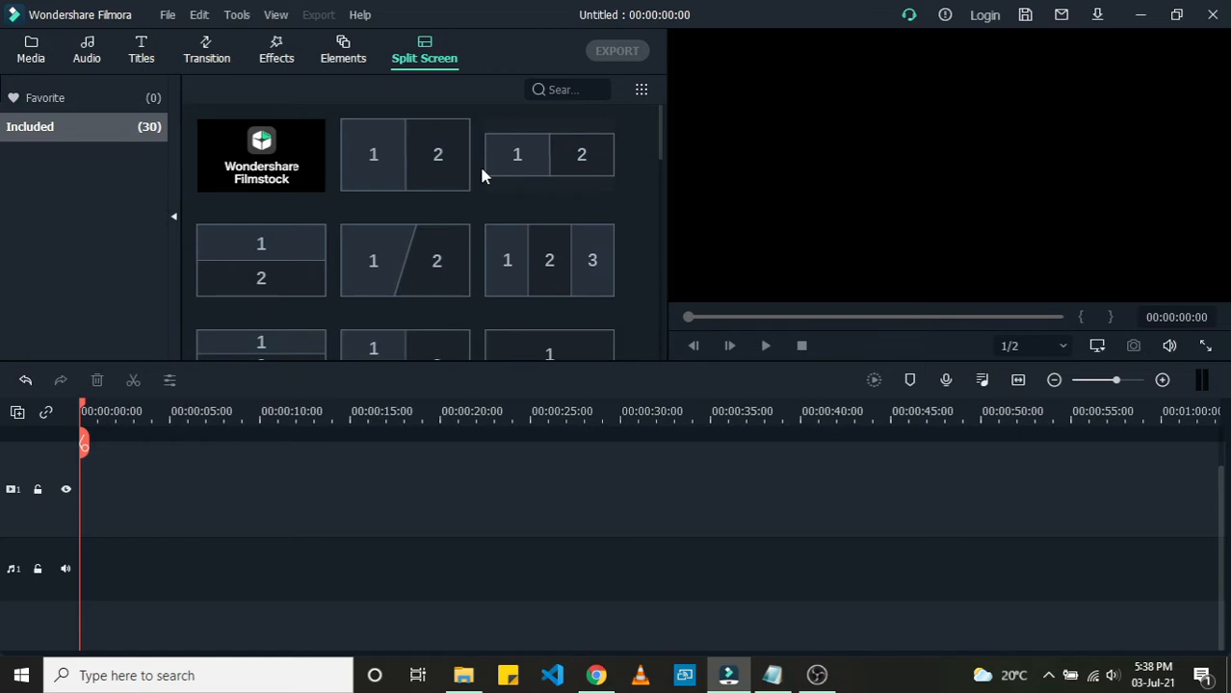
click(32, 55)
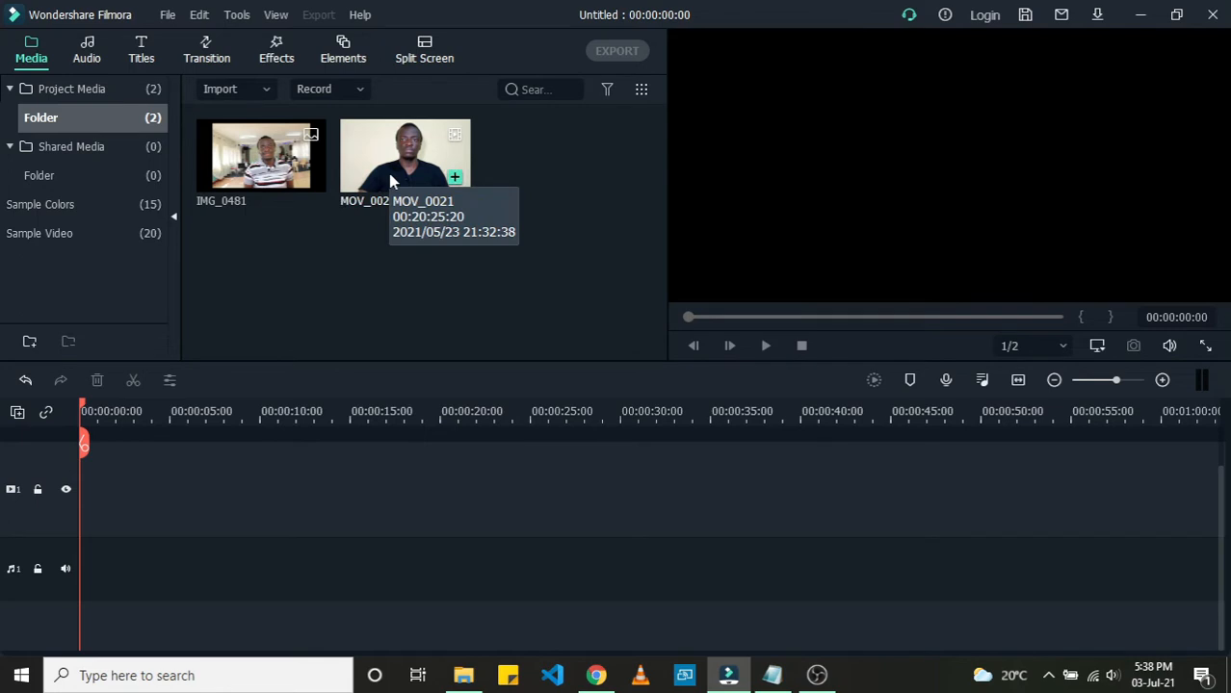
drag(388, 173, 138, 521)
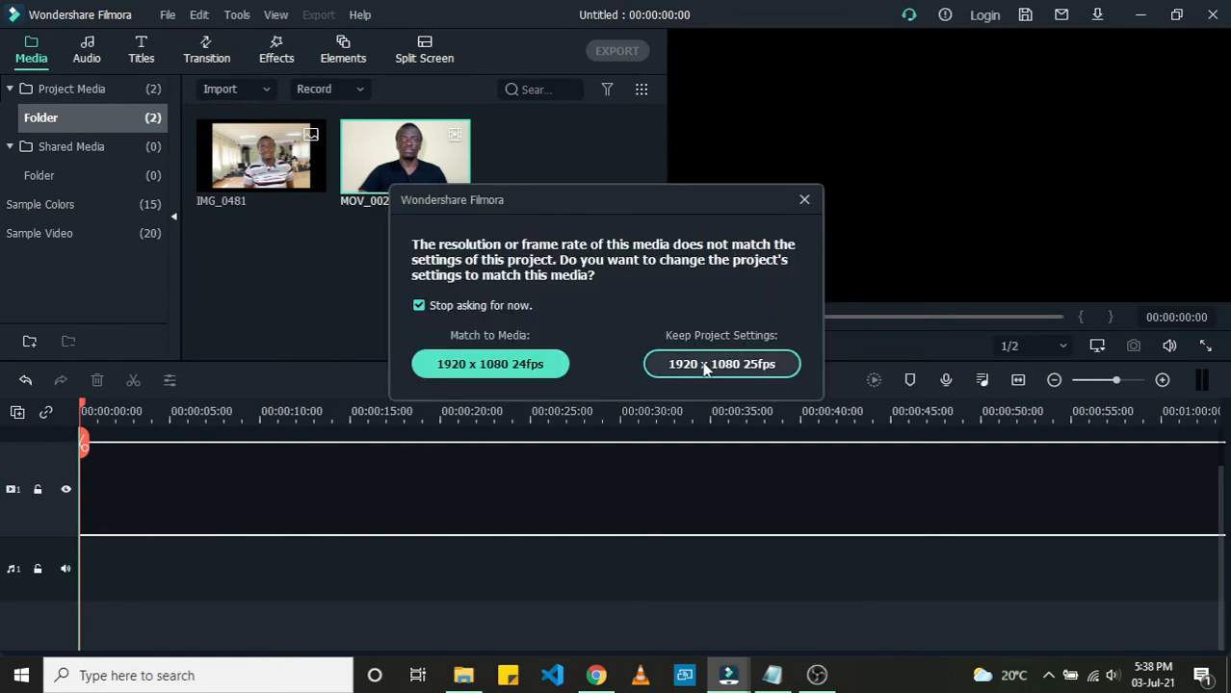
click(804, 202)
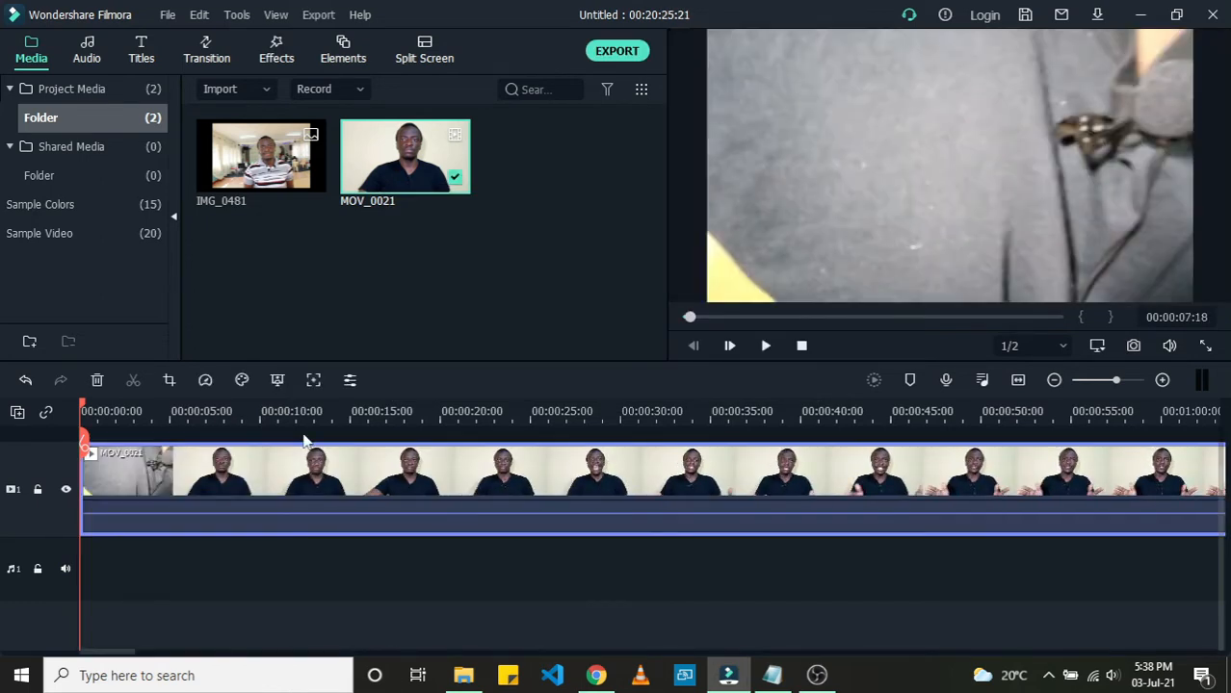
key(space)
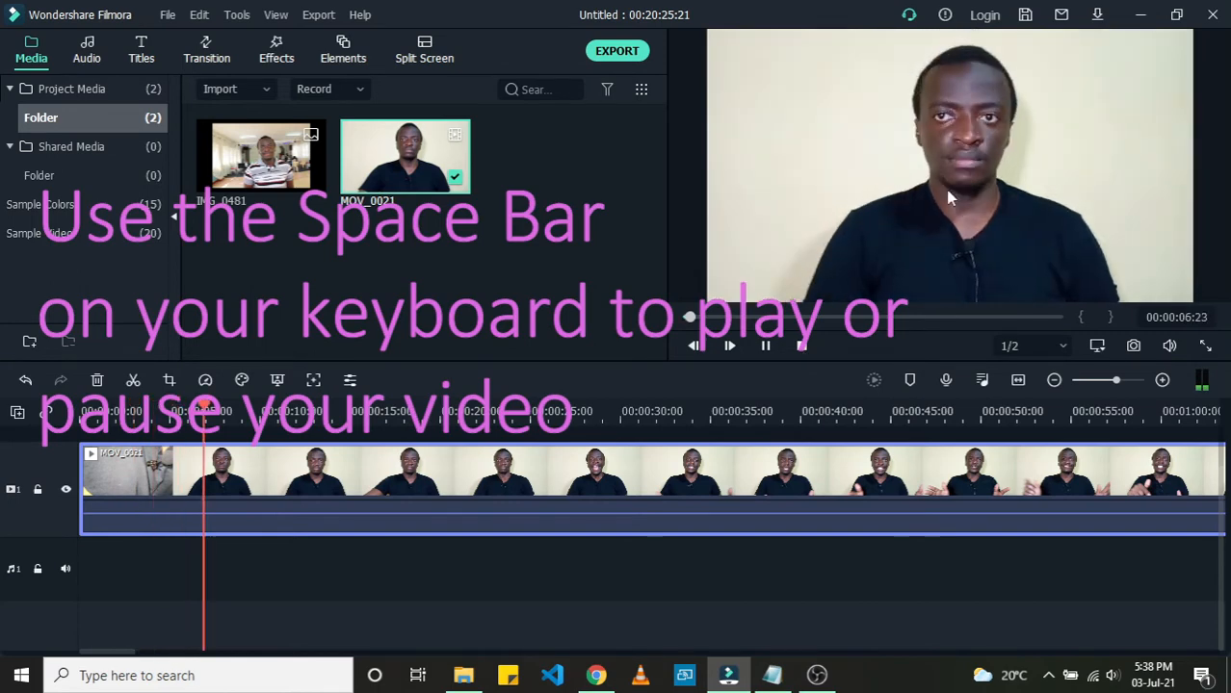
key(space)
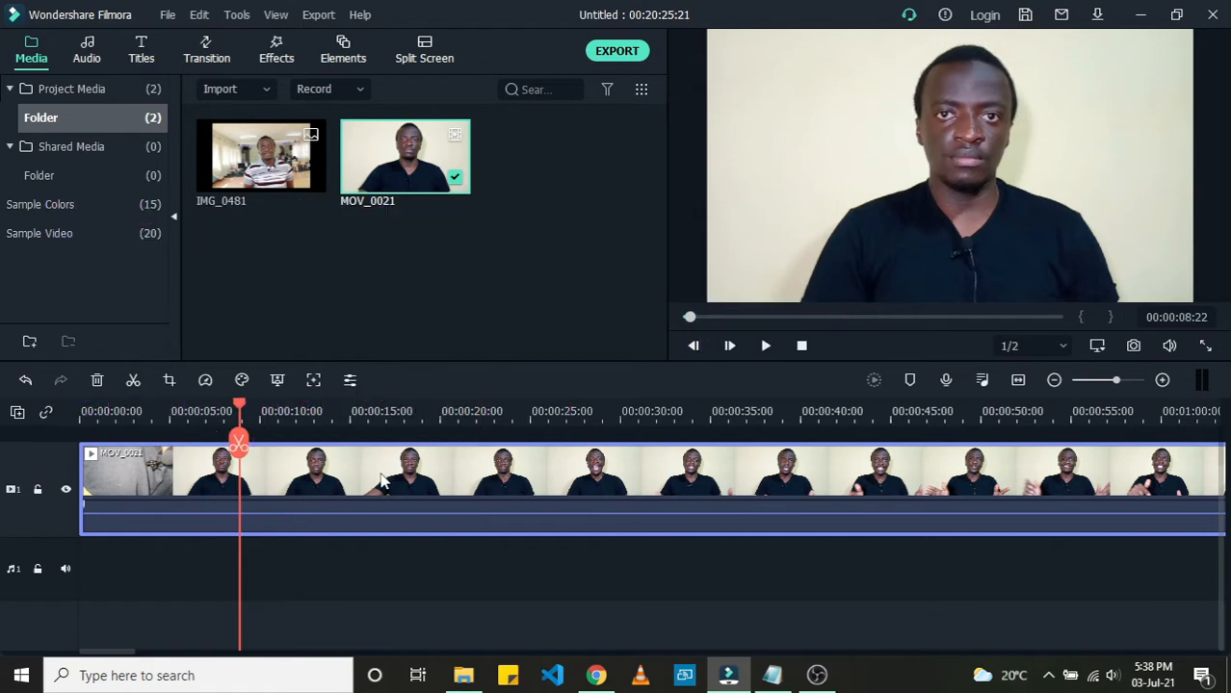
key(Delete)
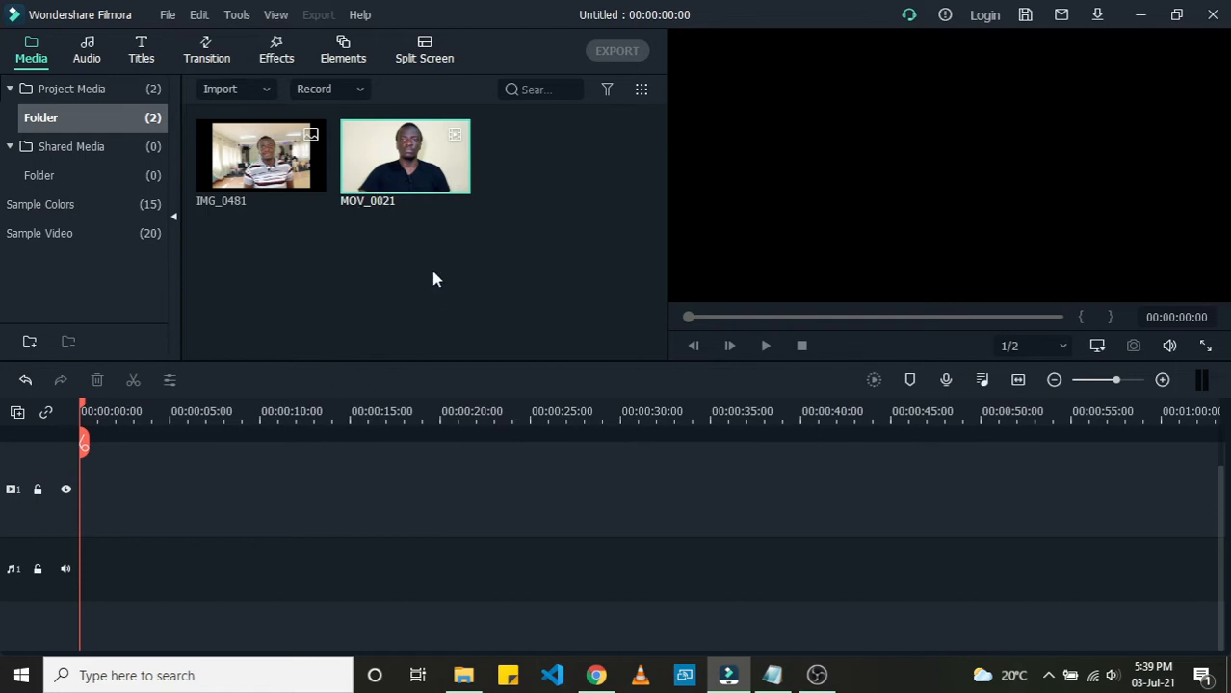
Step: Add MOV_0021 to the video track, matching the project settings to the media at 1920 x 1080 24fps
mouse_move(405, 183)
mouse_move(271, 130)
mouse_move(272, 161)
mouse_move(378, 156)
drag(405, 159, 69, 518)
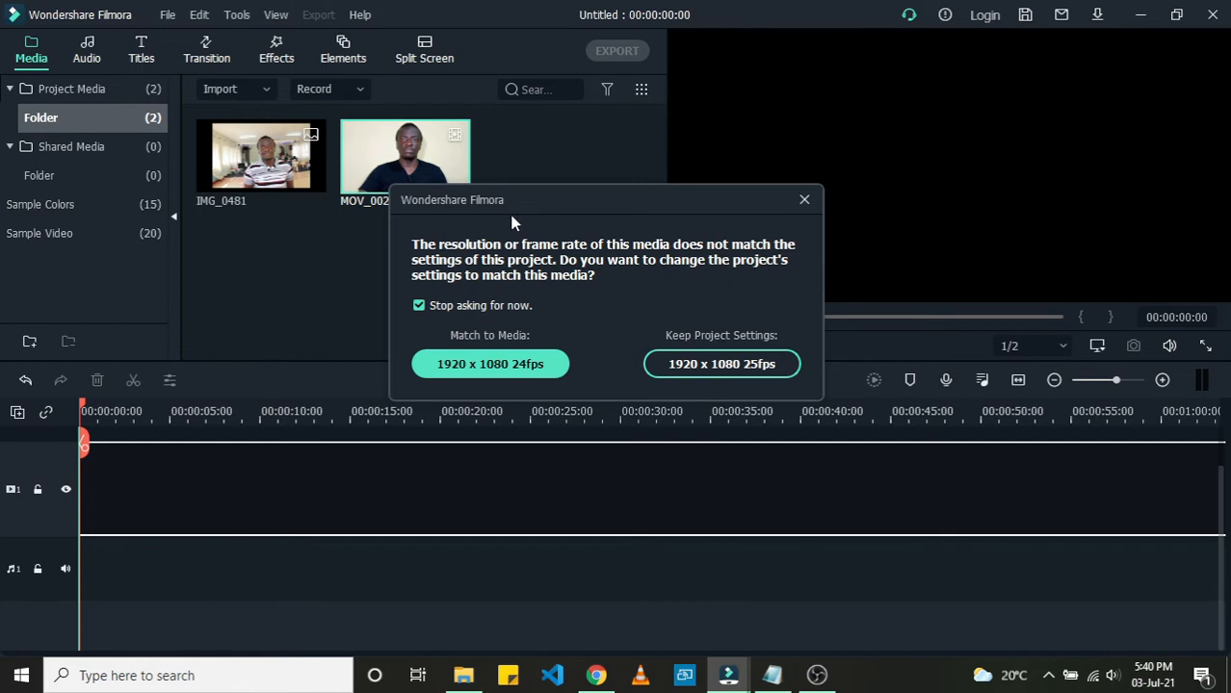
click(505, 361)
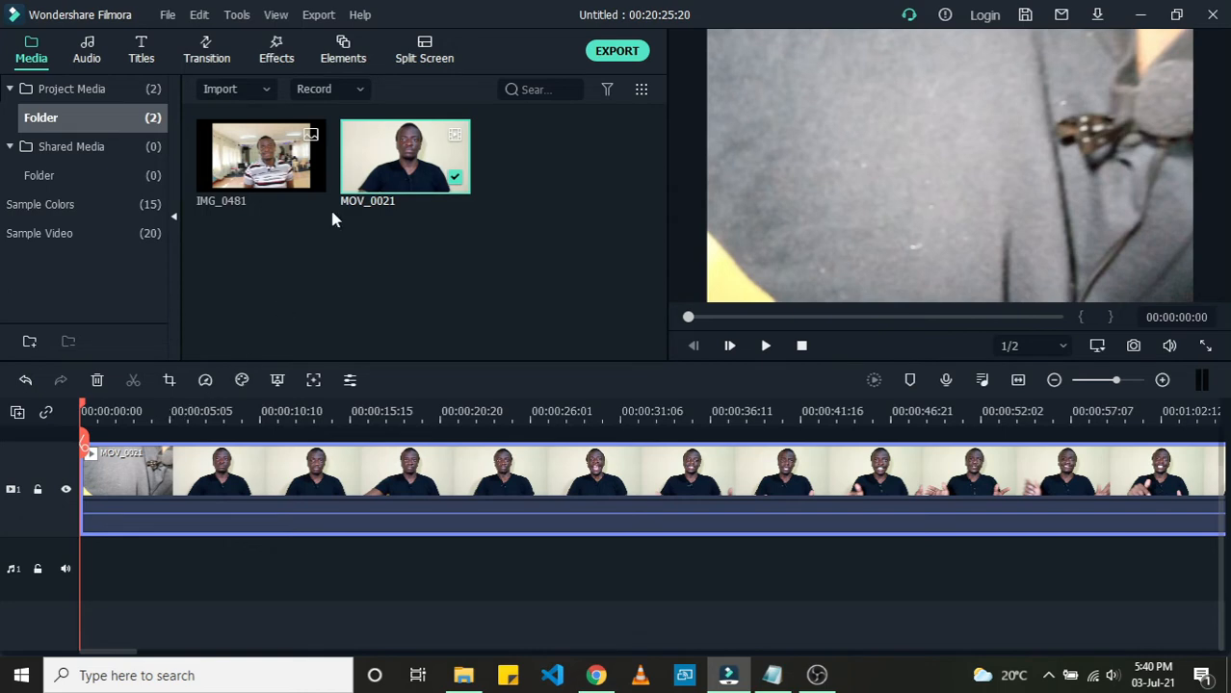
Step: Scroll through and play back the clip in the timeline to review its content
mouse_move(365, 169)
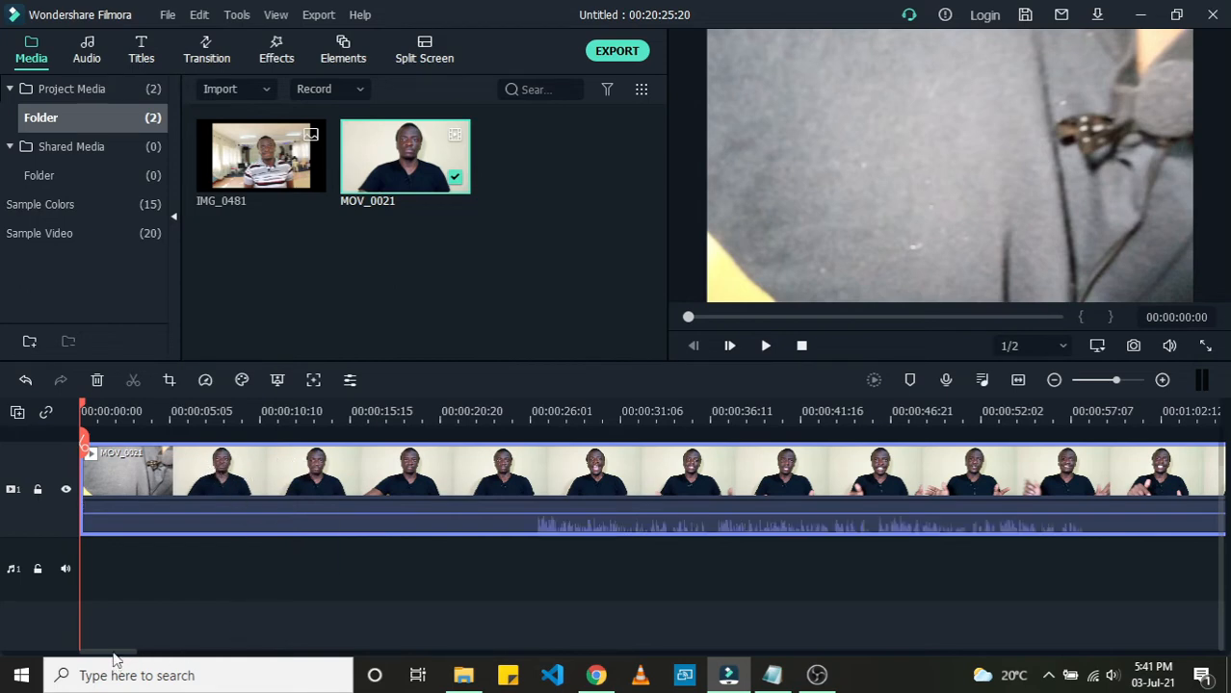
drag(115, 655, 216, 672)
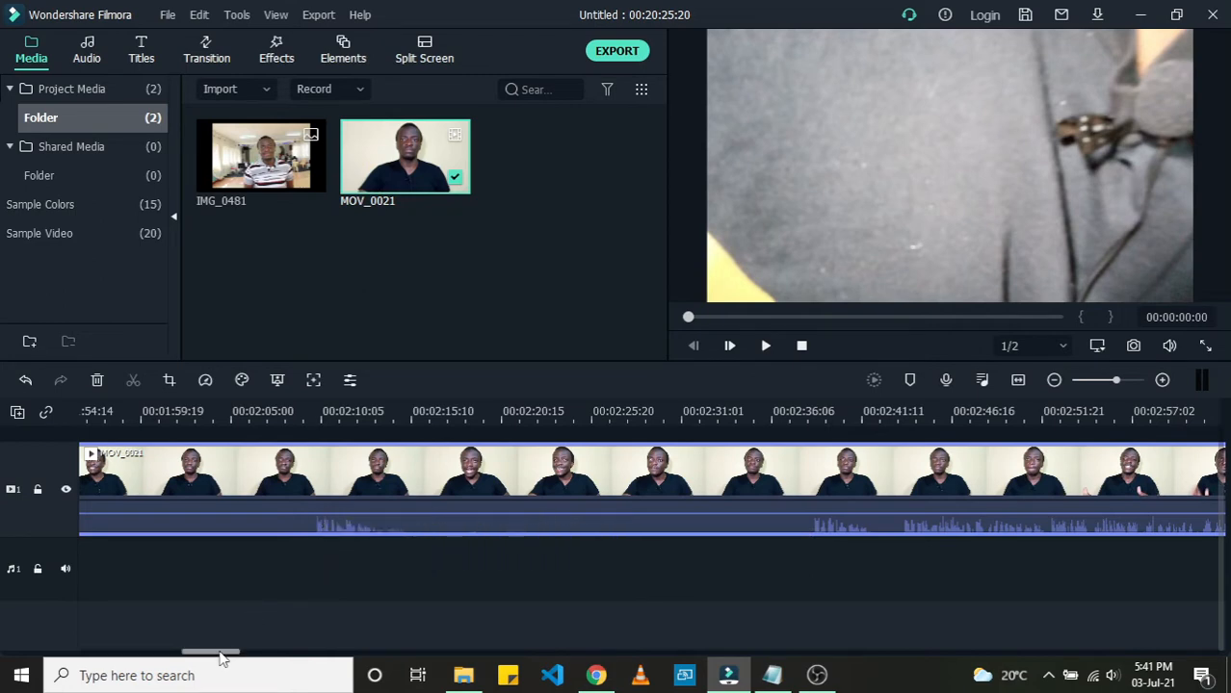
drag(213, 659, 164, 659)
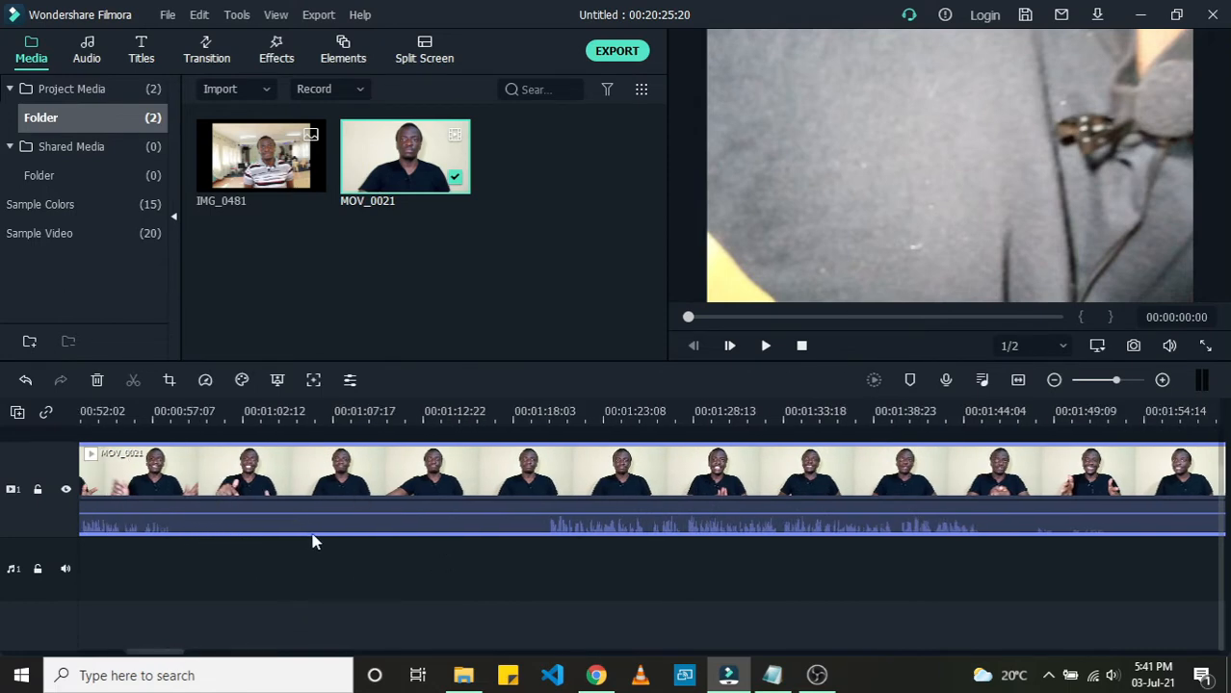
click(204, 411)
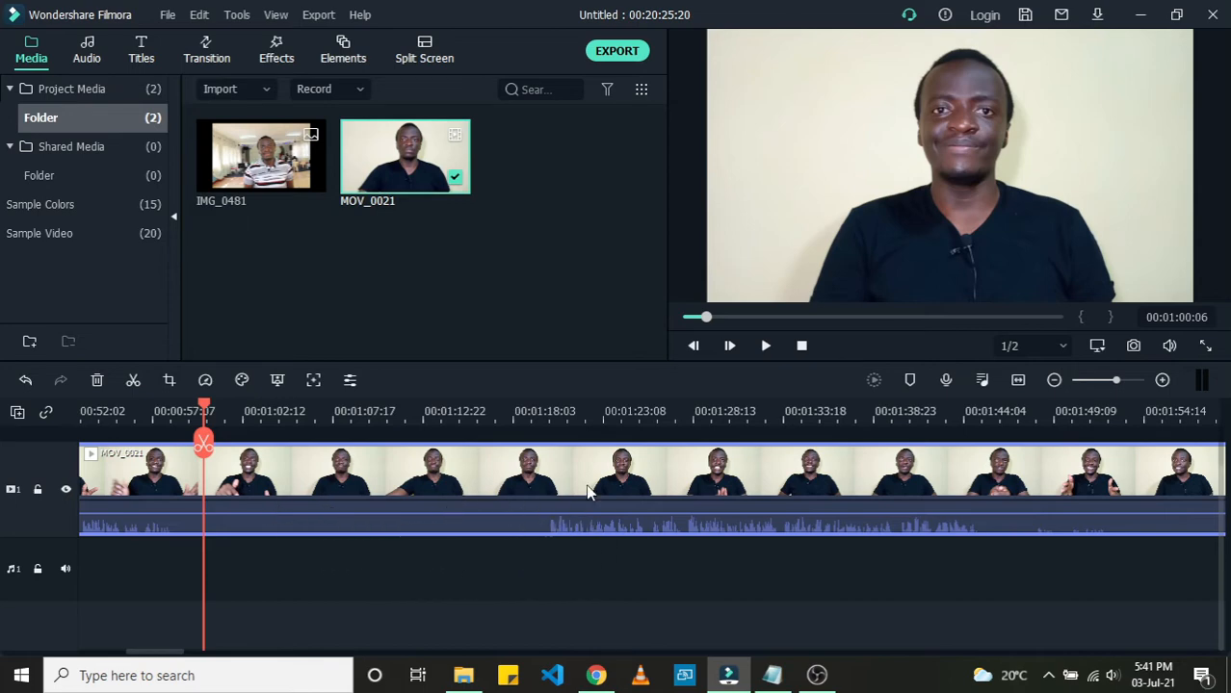
click(541, 414)
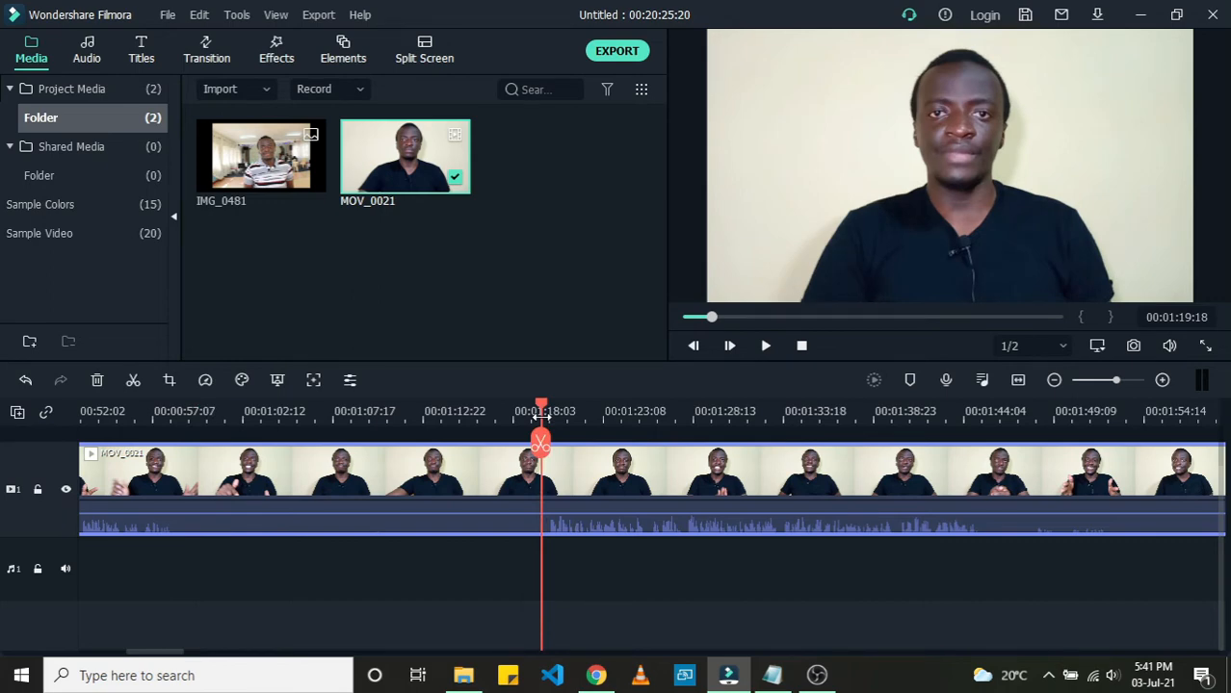
key(space)
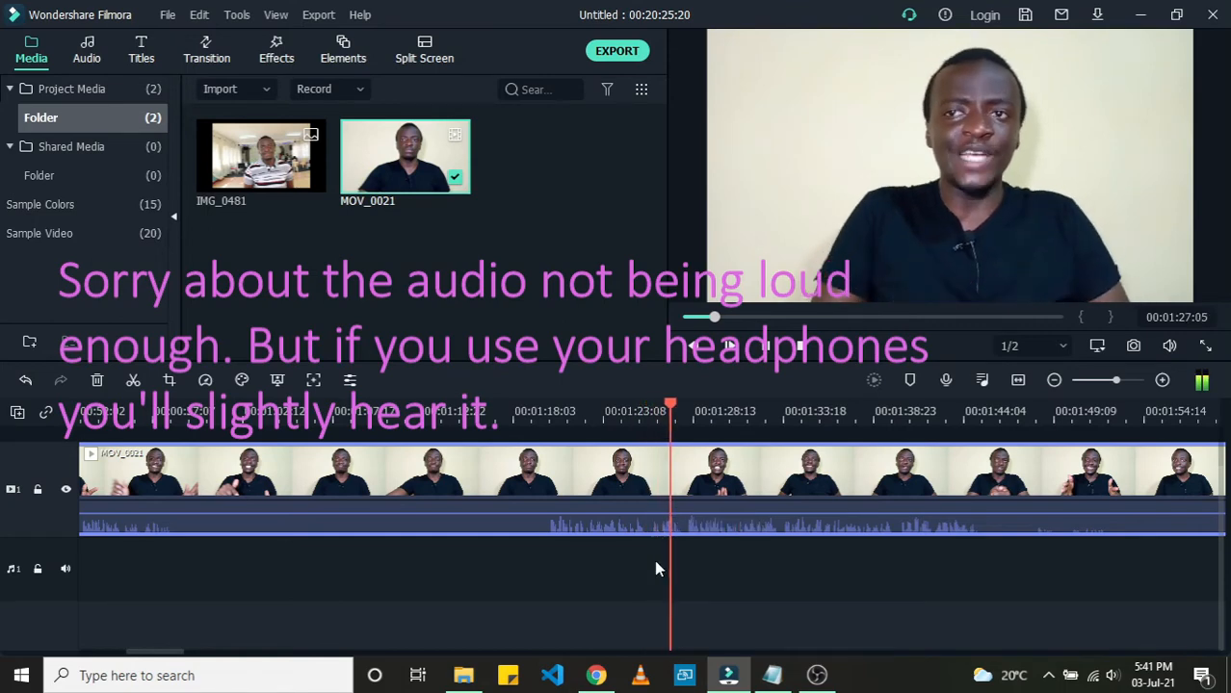
key(space)
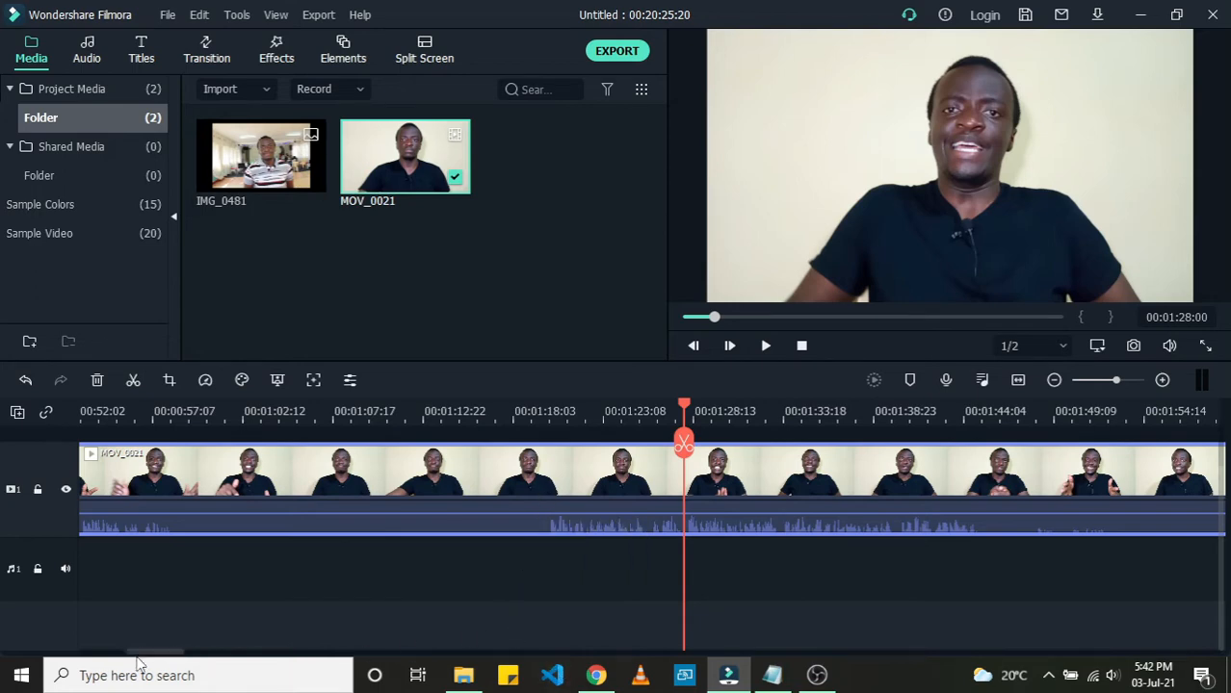
drag(139, 655, 78, 655)
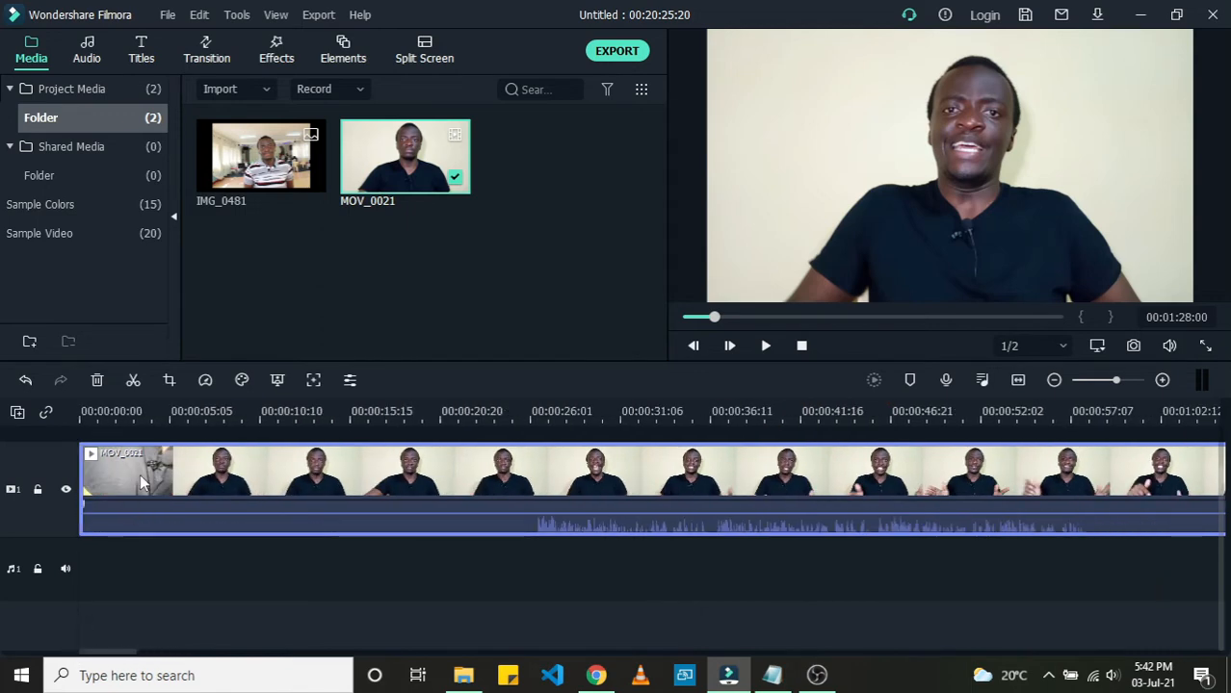
click(124, 414)
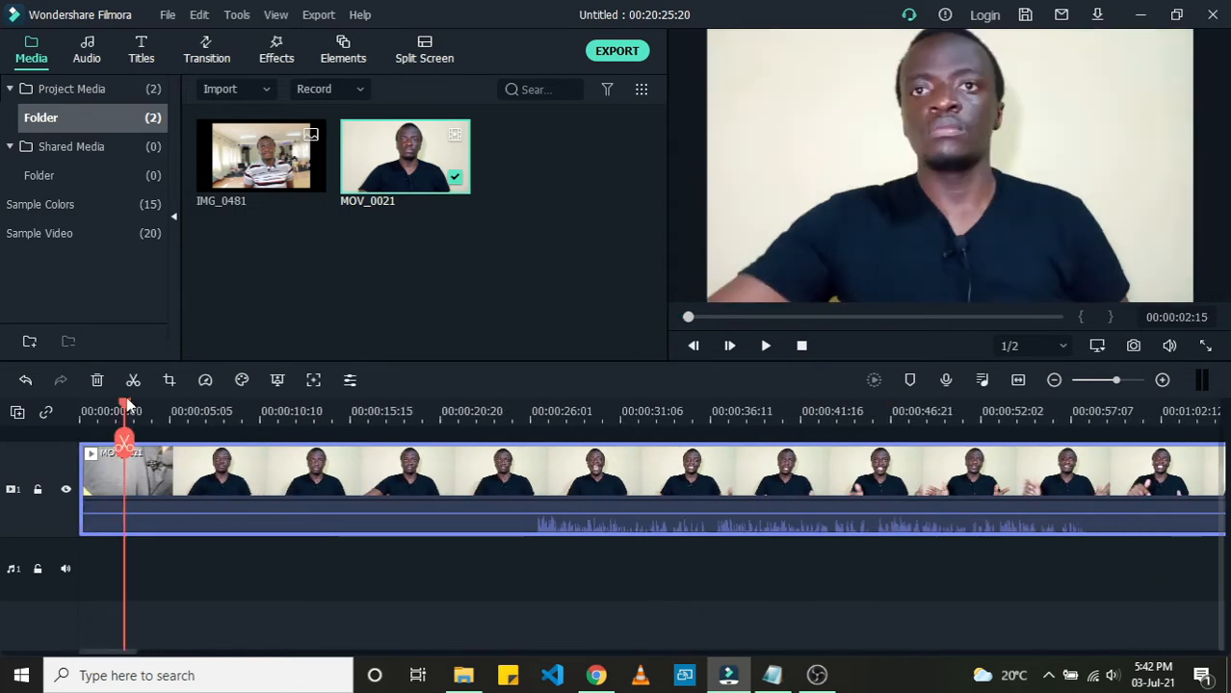
drag(123, 407, 76, 414)
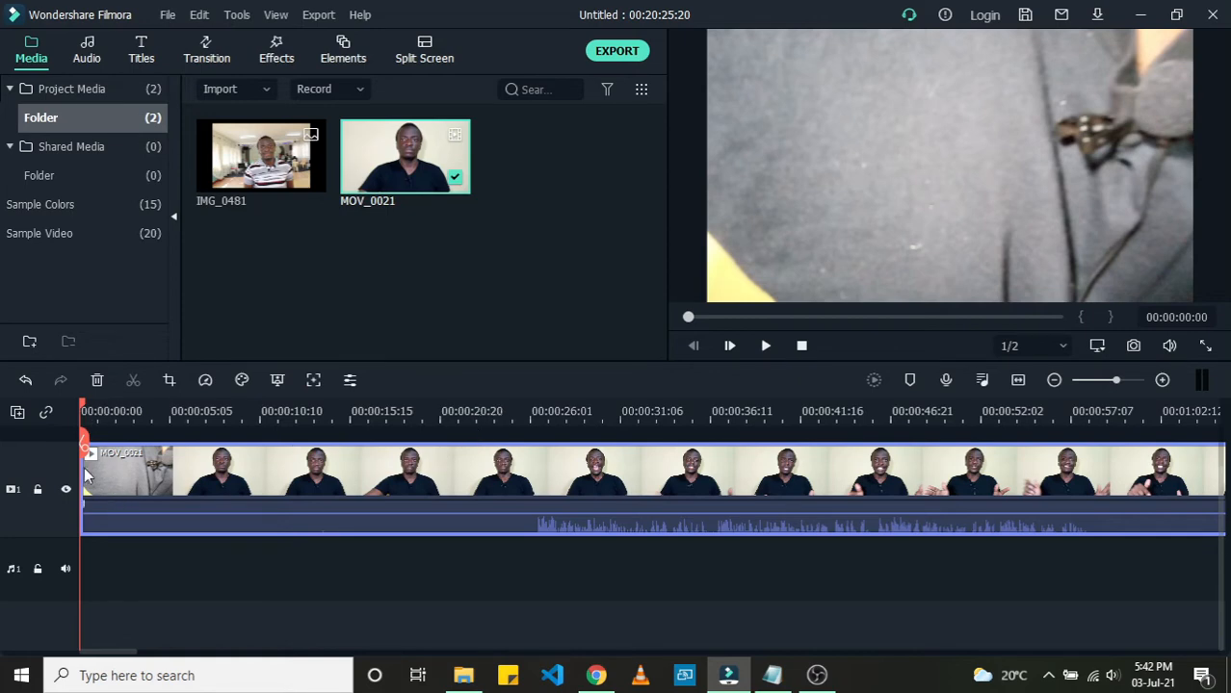
Step: Split the clip at about 00:00:26:07 and delete the segment before the split
scroll(138, 499, up, 1)
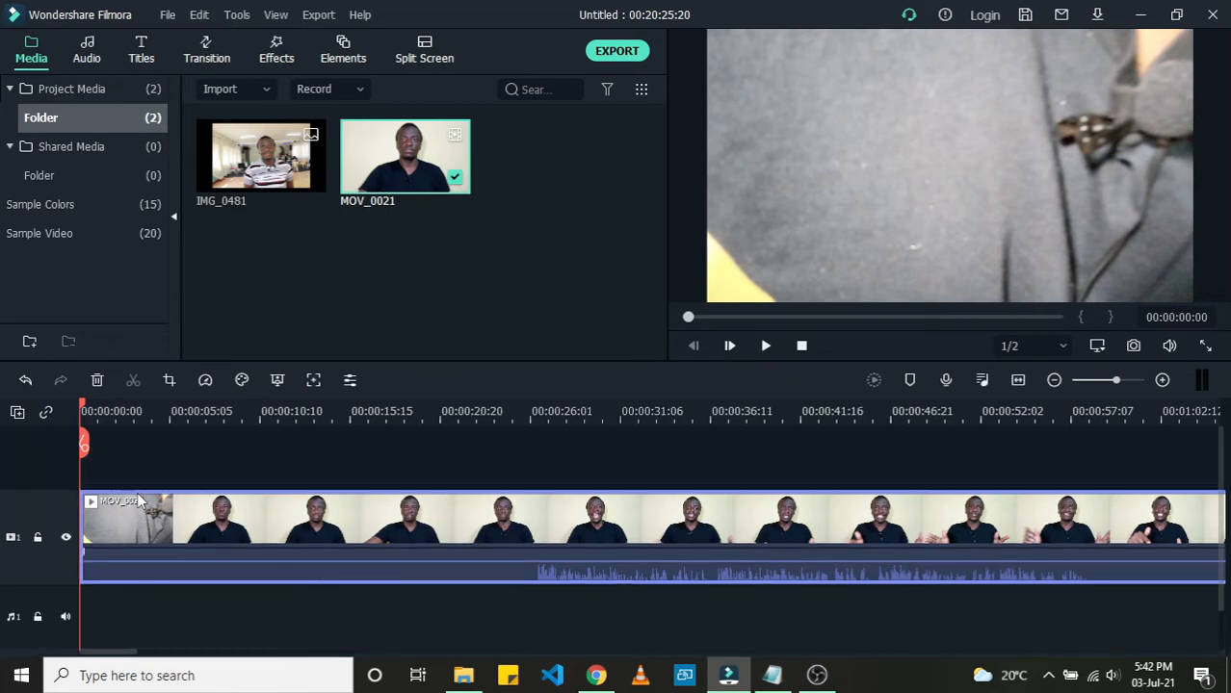
click(108, 411)
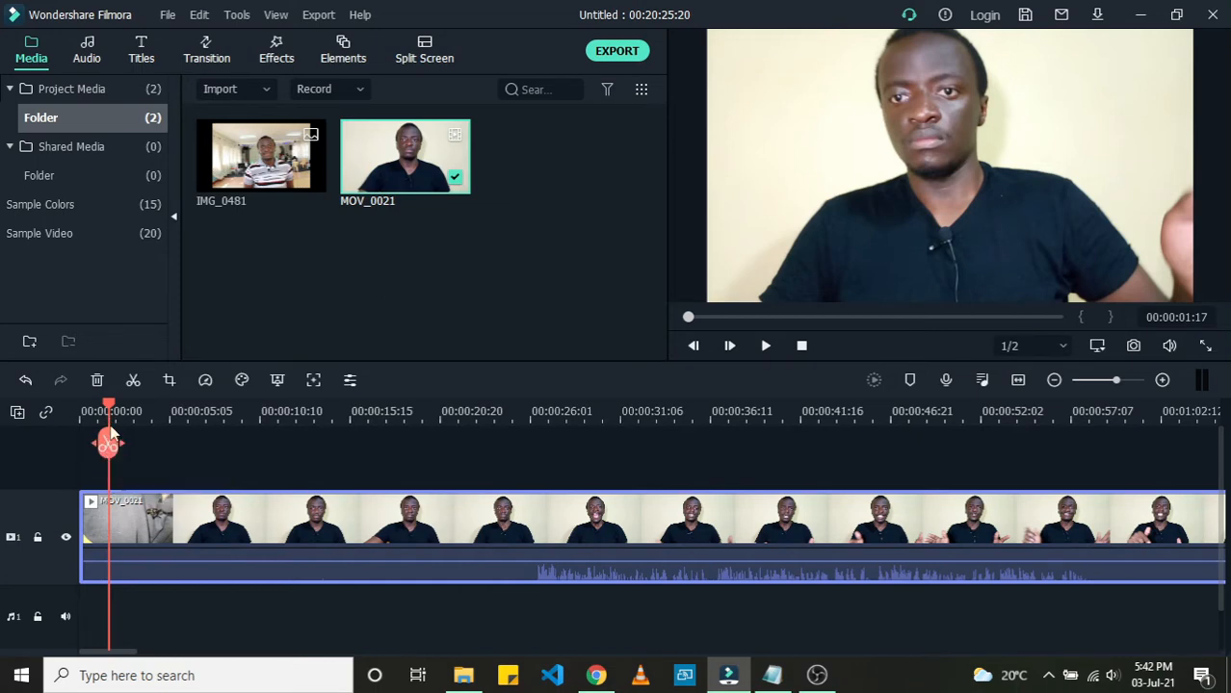
click(220, 414)
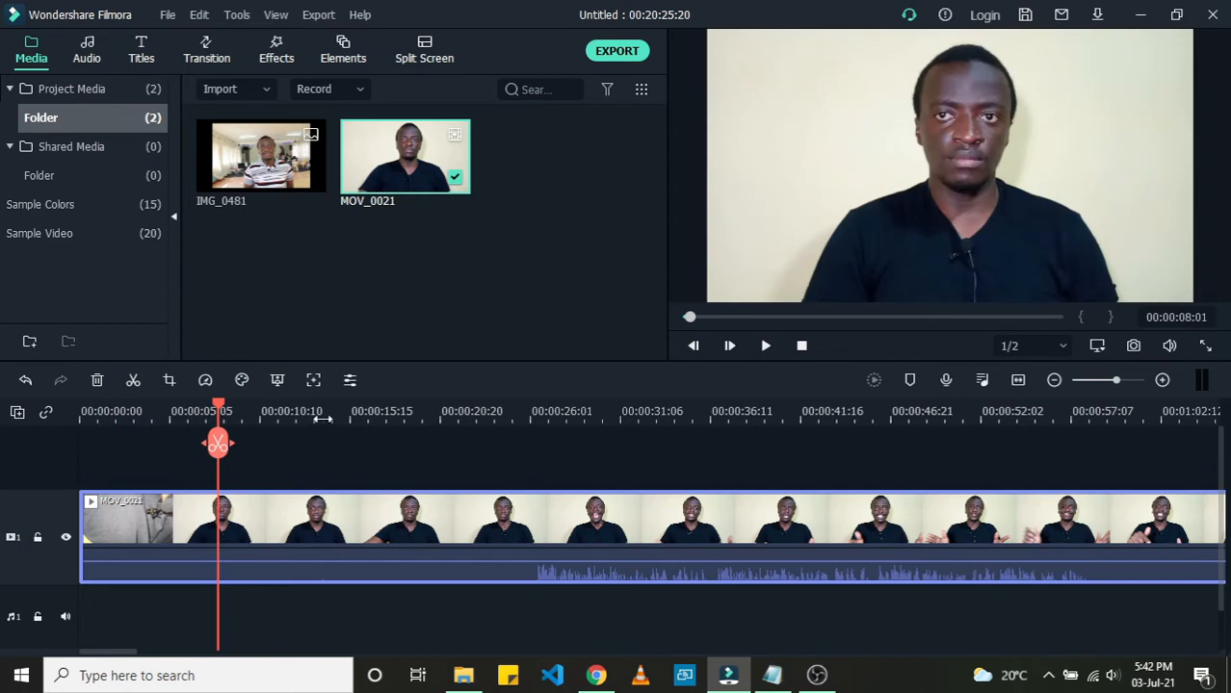
click(378, 416)
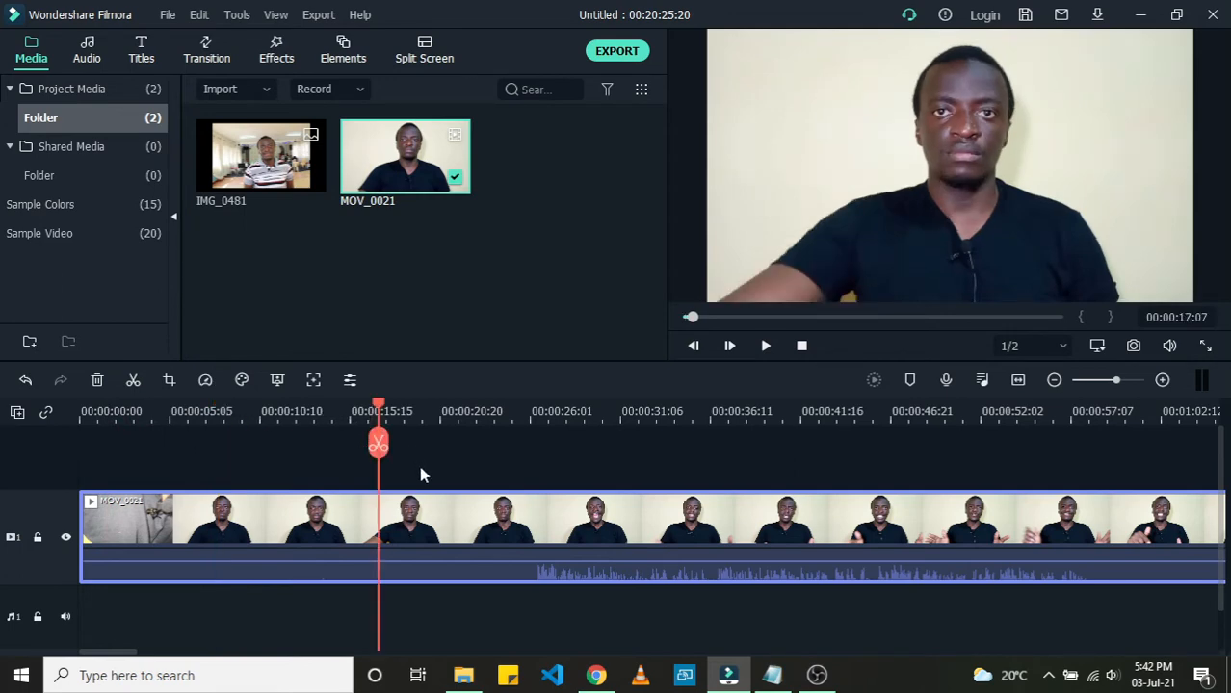
click(512, 412)
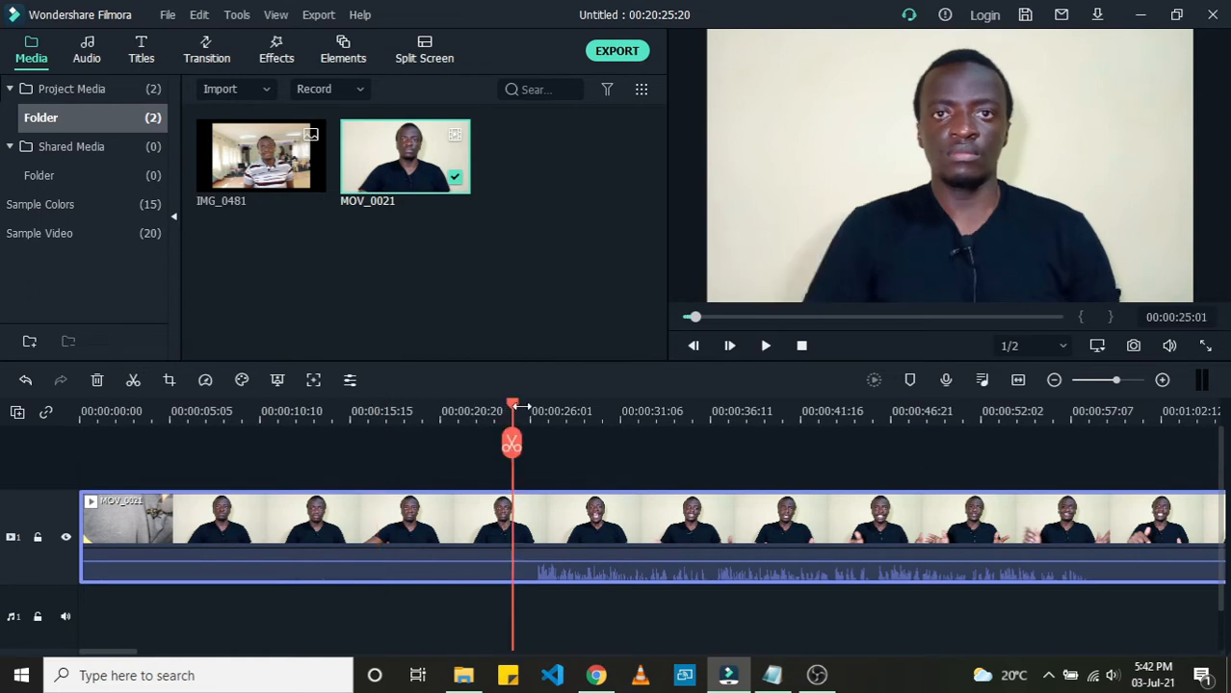
click(532, 412)
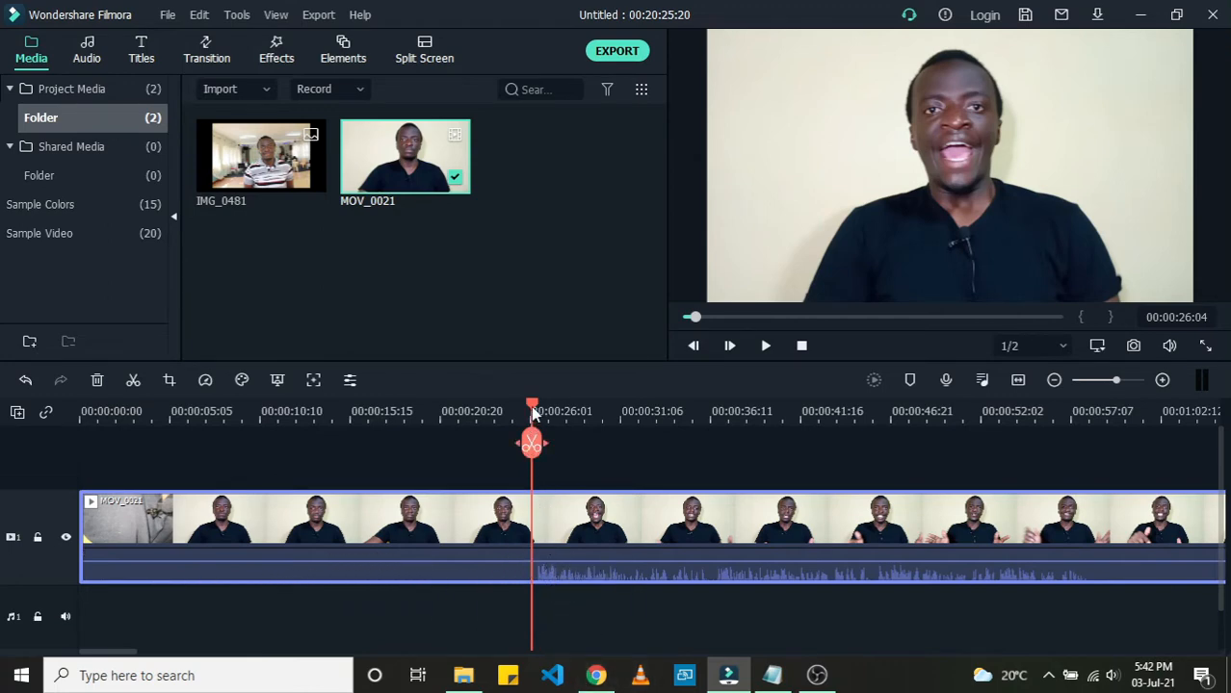
drag(531, 404, 533, 400)
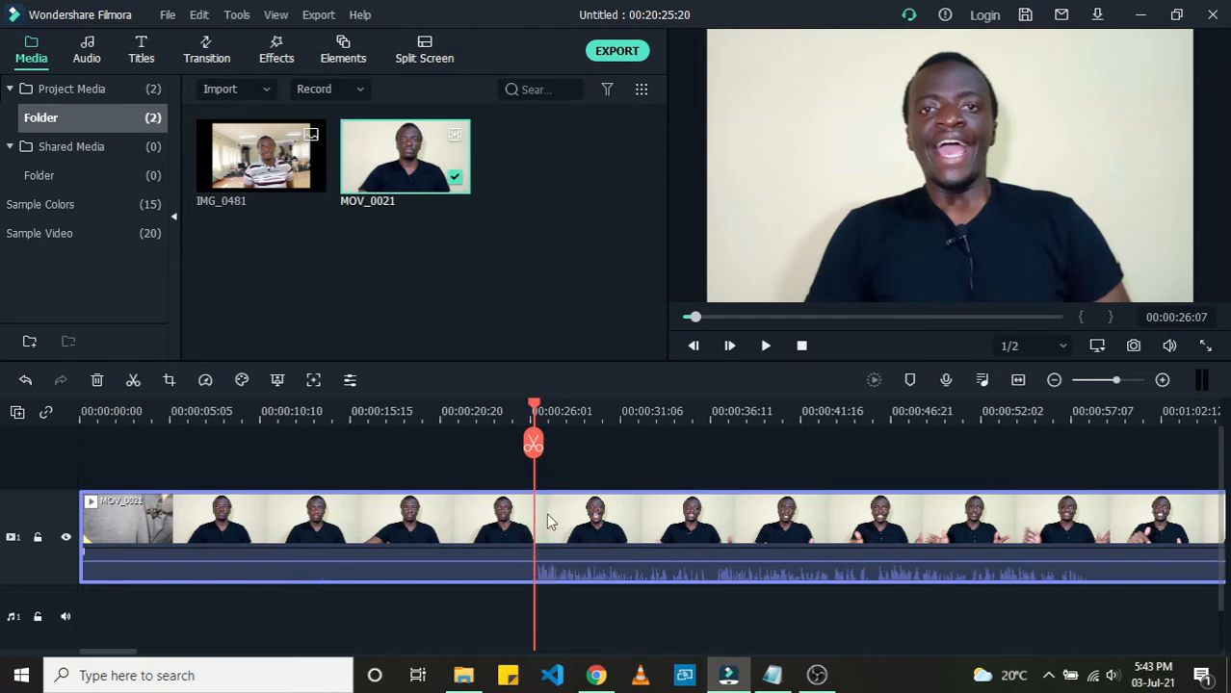
click(536, 444)
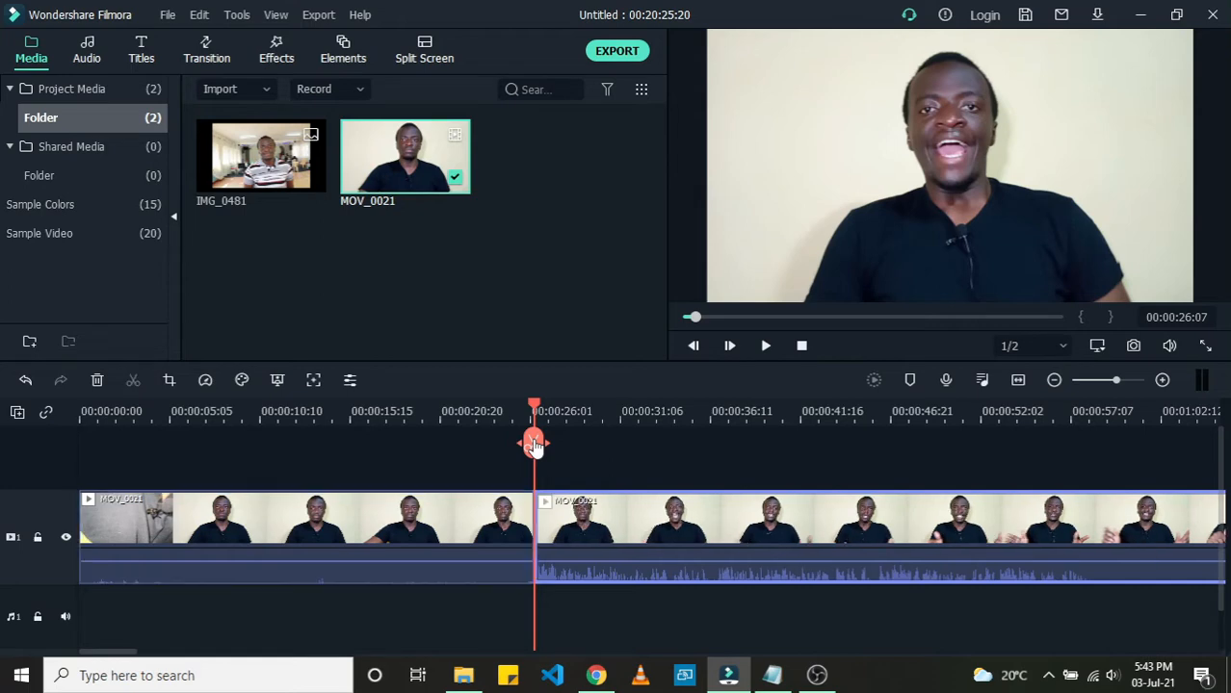
click(475, 520)
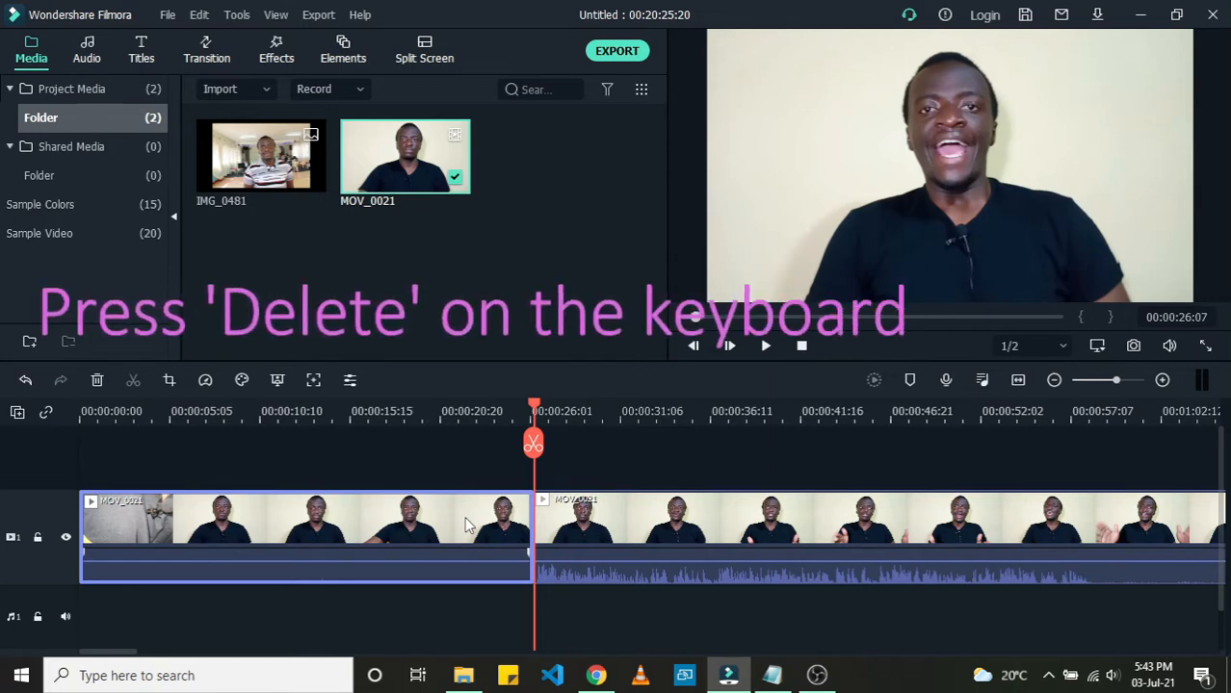
key(Delete)
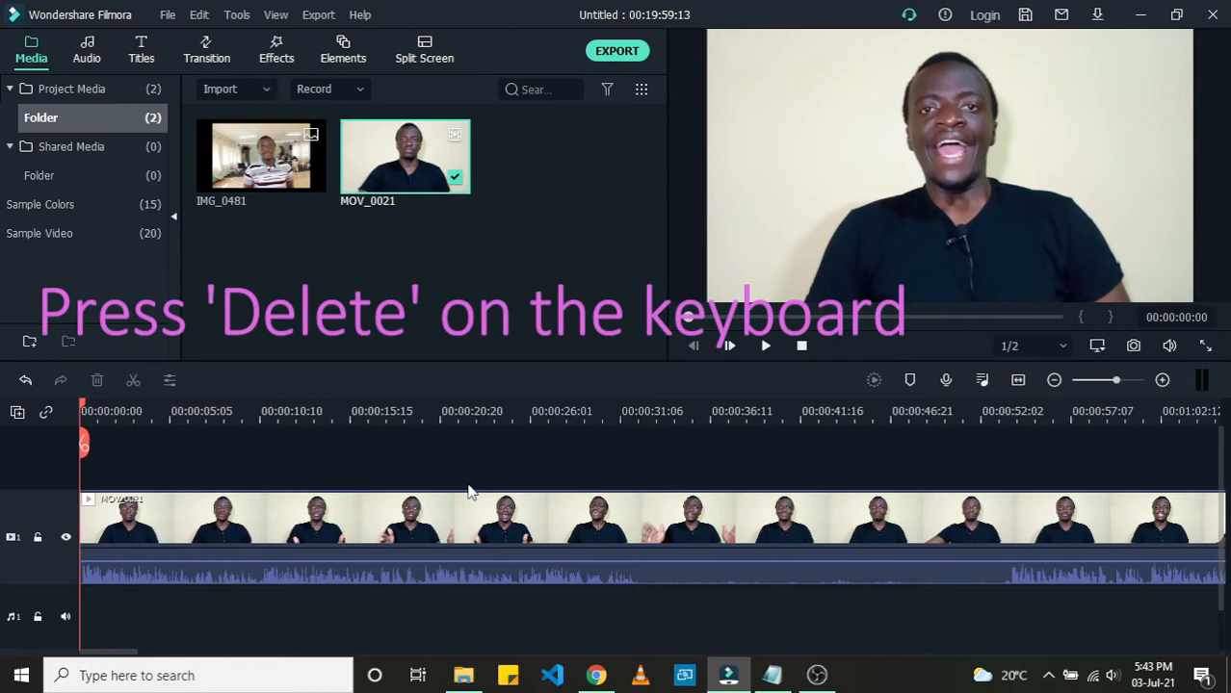
Step: Play back the trimmed clip from the start to review it
key(space)
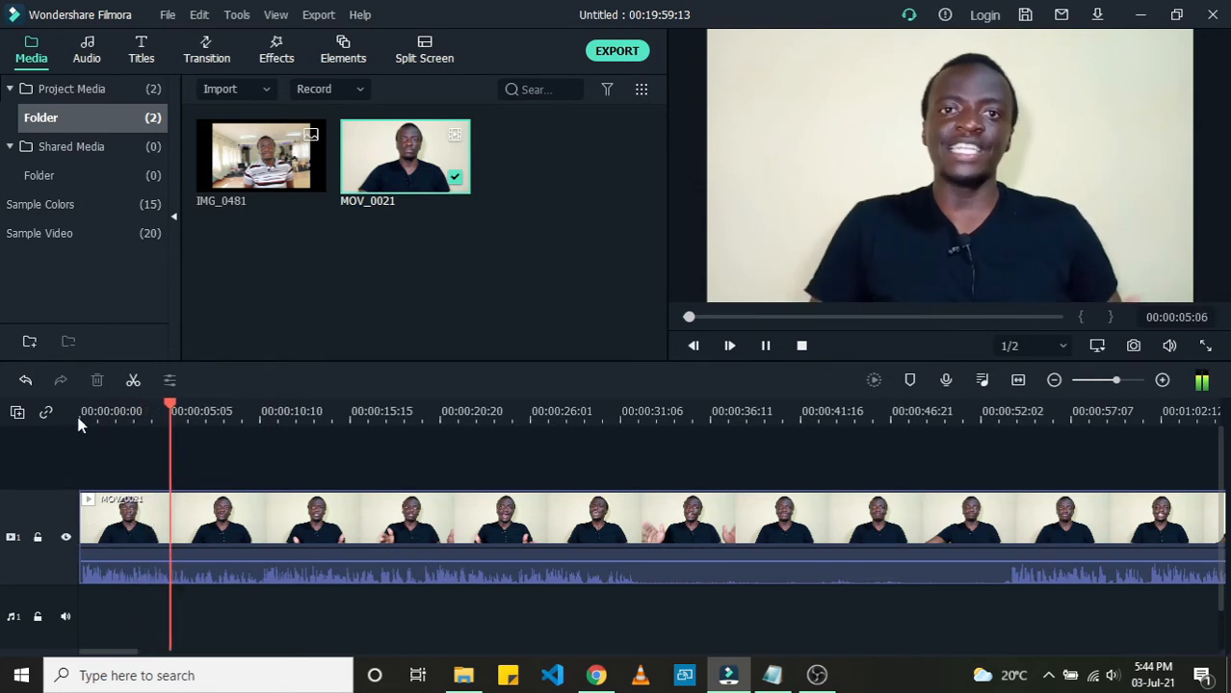
click(106, 419)
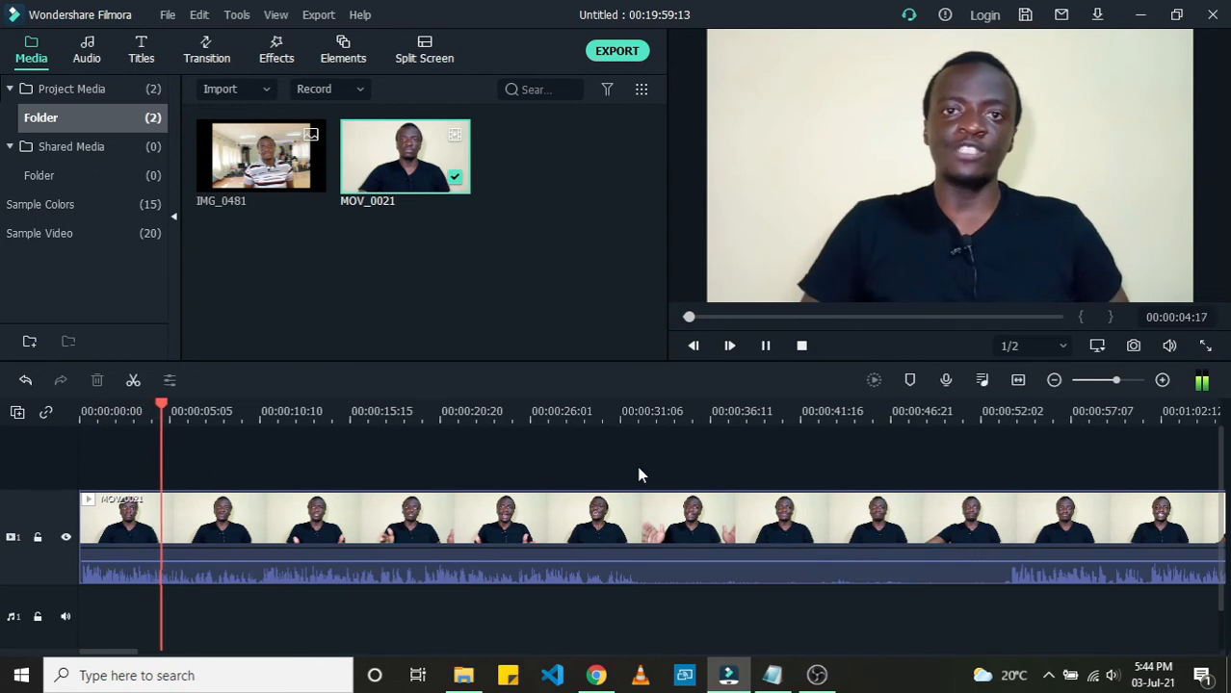
click(625, 414)
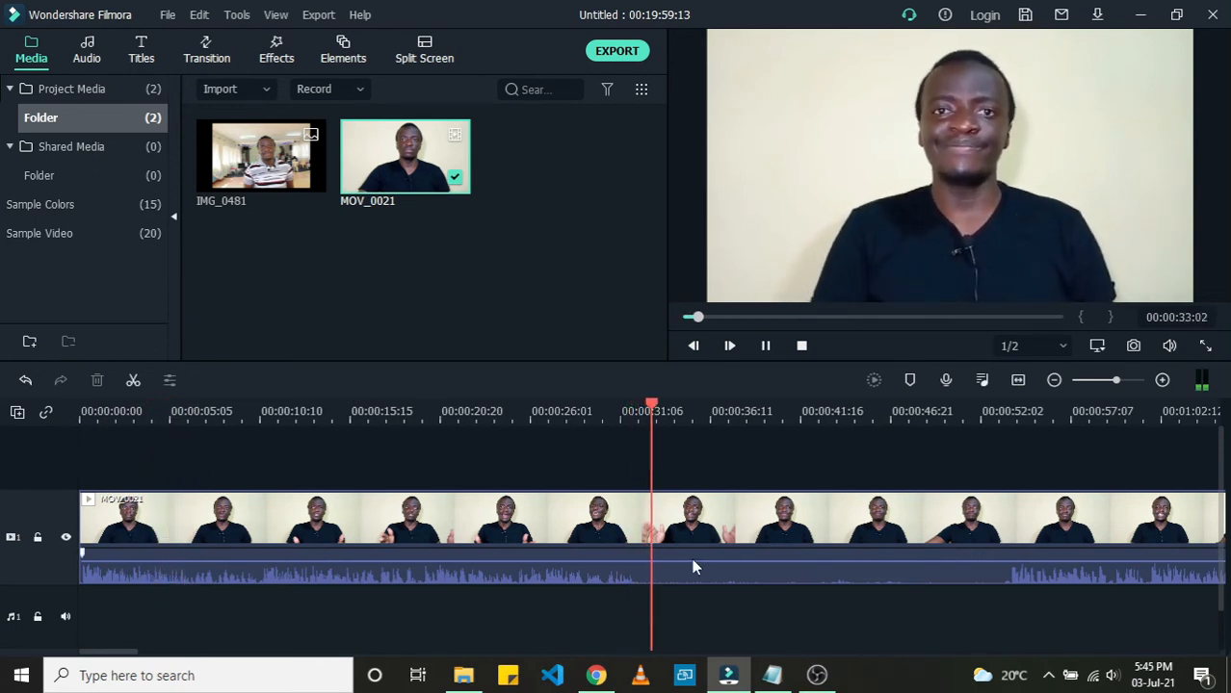
key(space)
Step: Split the clip at about 00:00:32:02
drag(104, 652, 119, 653)
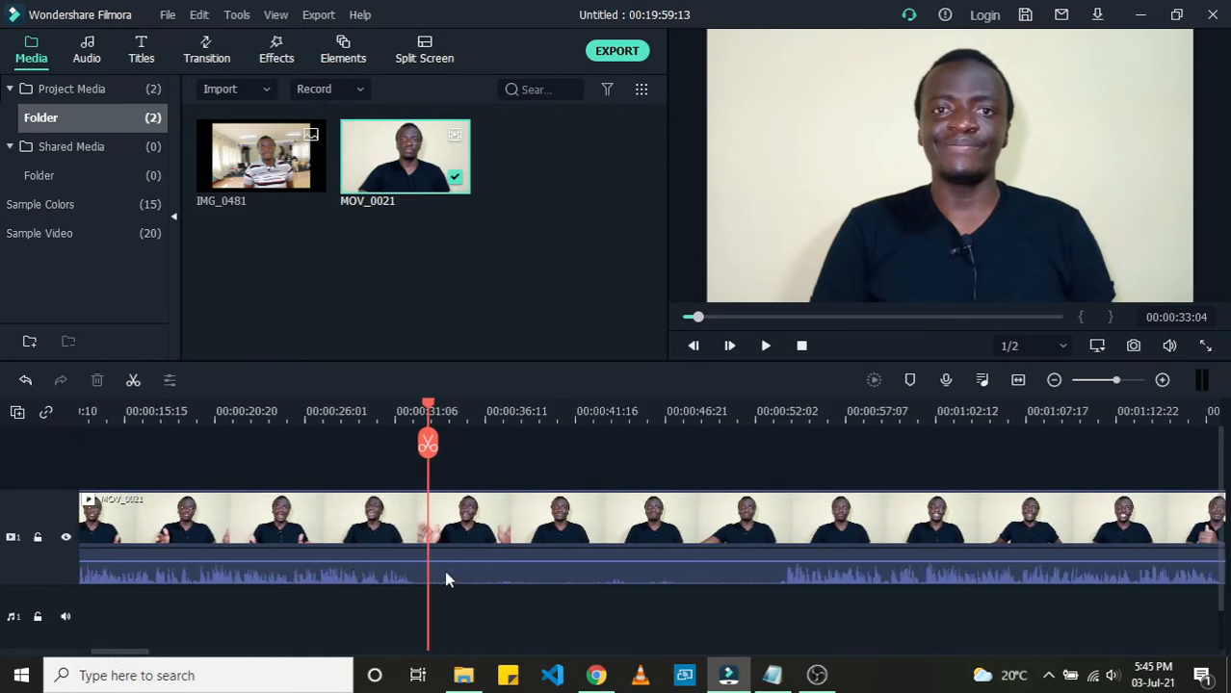
click(412, 412)
mouse_move(122, 653)
mouse_down()
mouse_move(111, 658)
mouse_move(132, 654)
mouse_up()
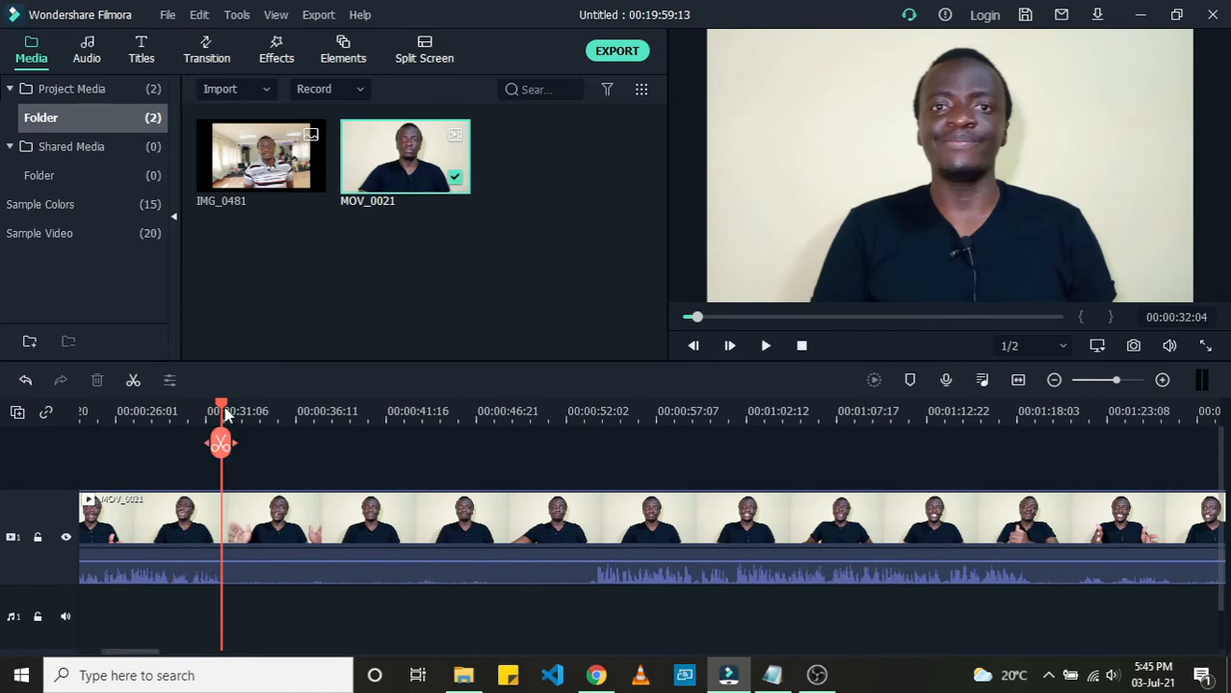
drag(222, 408, 224, 409)
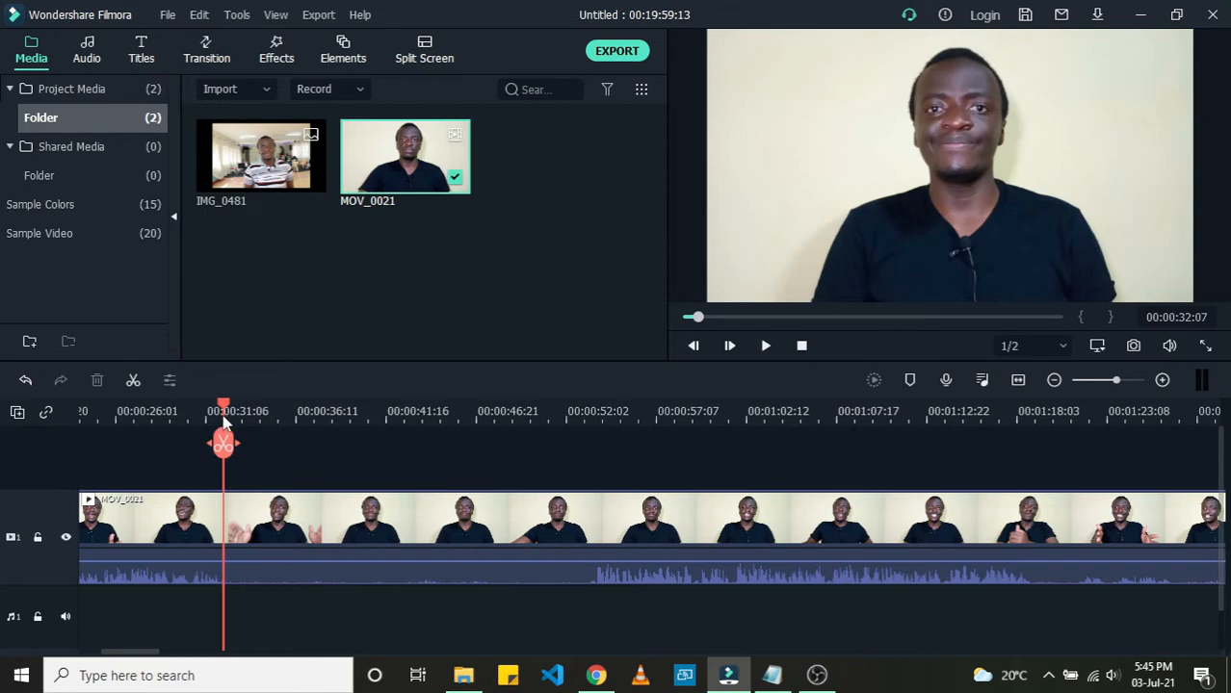
drag(223, 416, 221, 412)
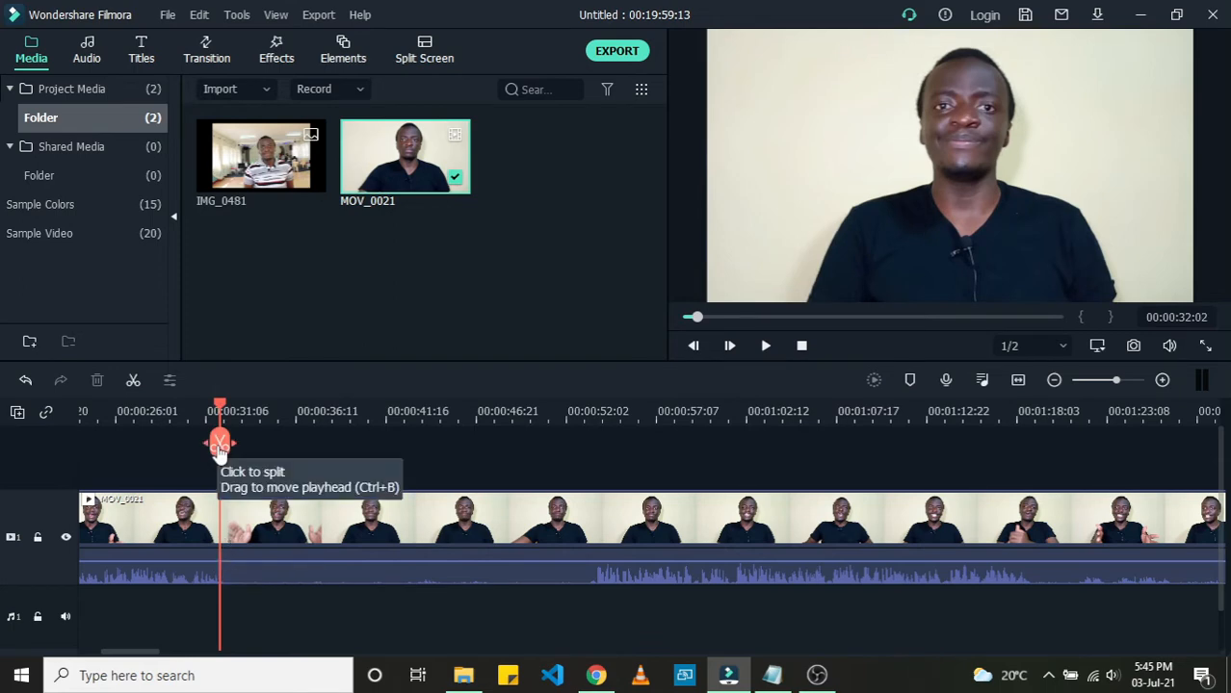
click(219, 445)
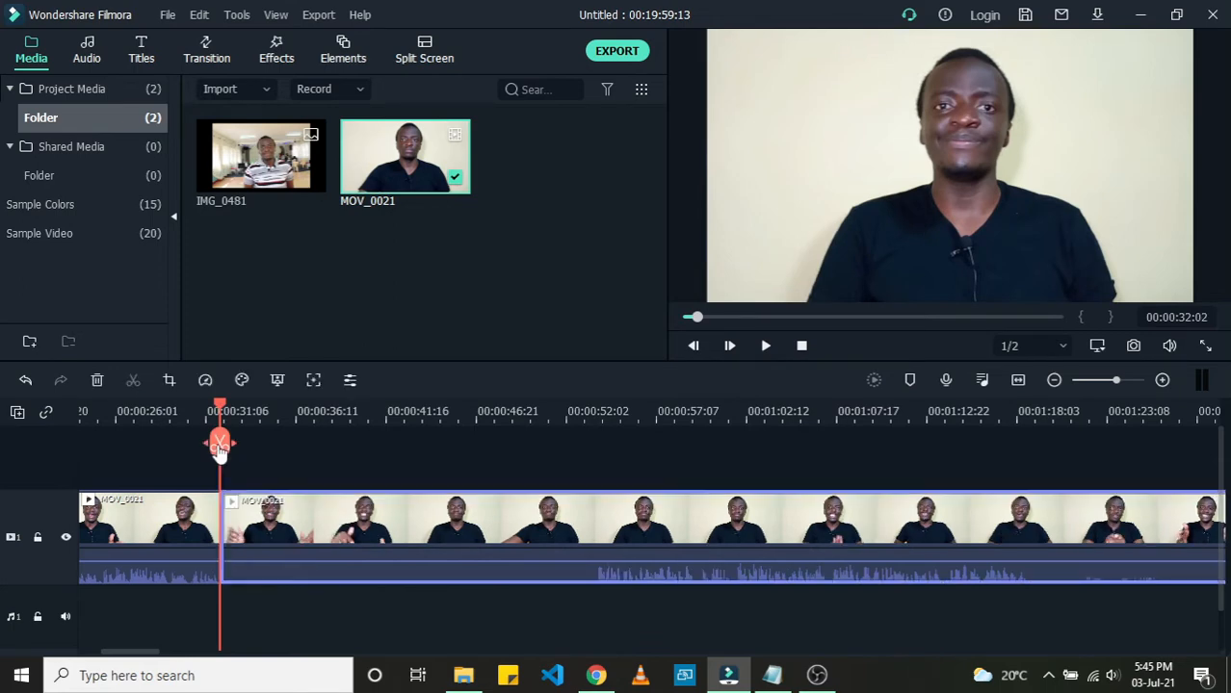
Step: Split the clip again at about 00:00:53:20 and delete the segment between the two splits
click(572, 415)
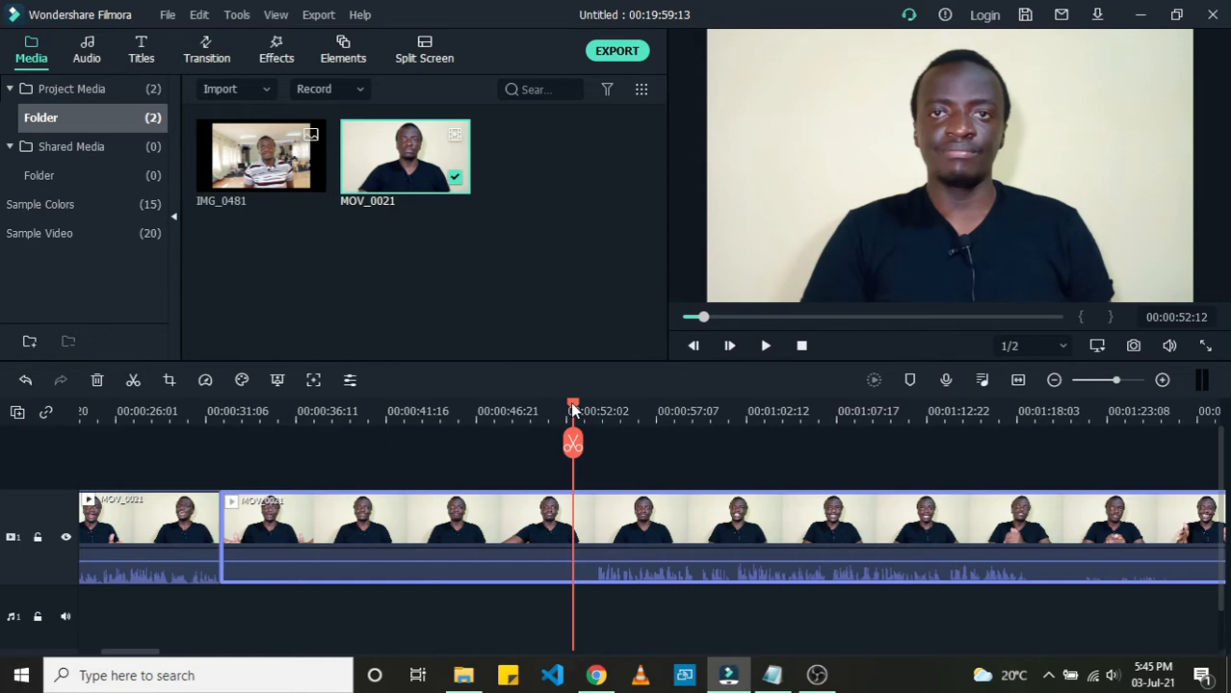
drag(572, 409, 594, 400)
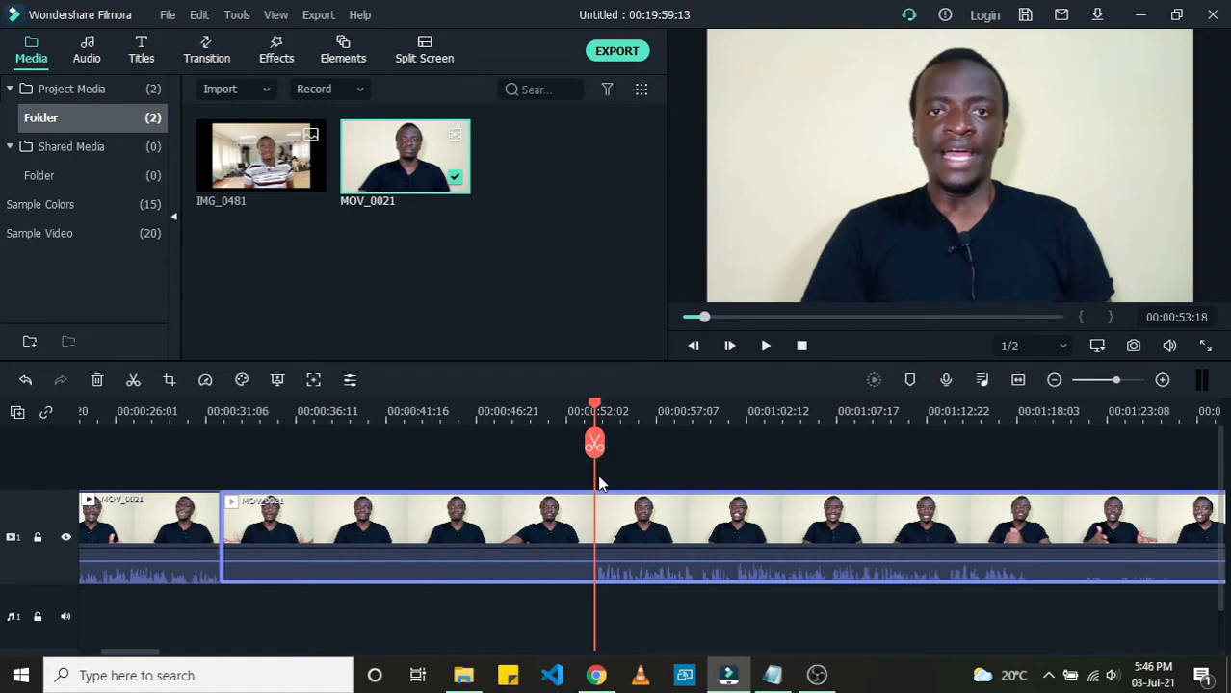
click(594, 409)
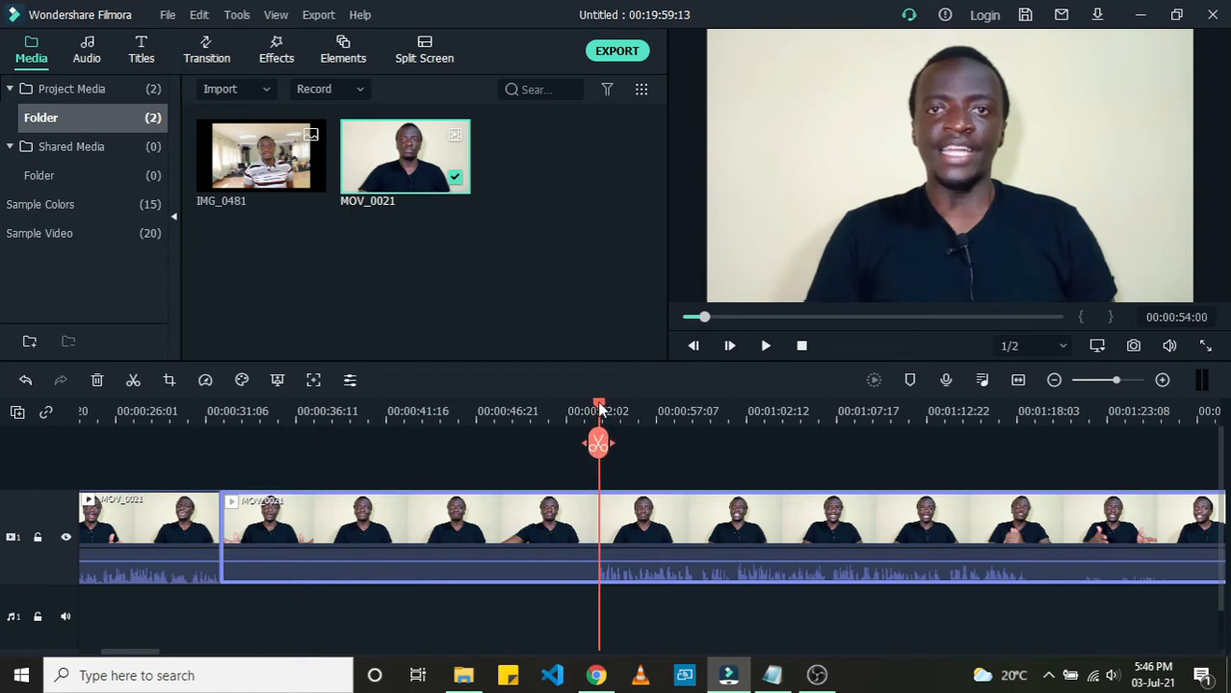
click(597, 409)
click(596, 445)
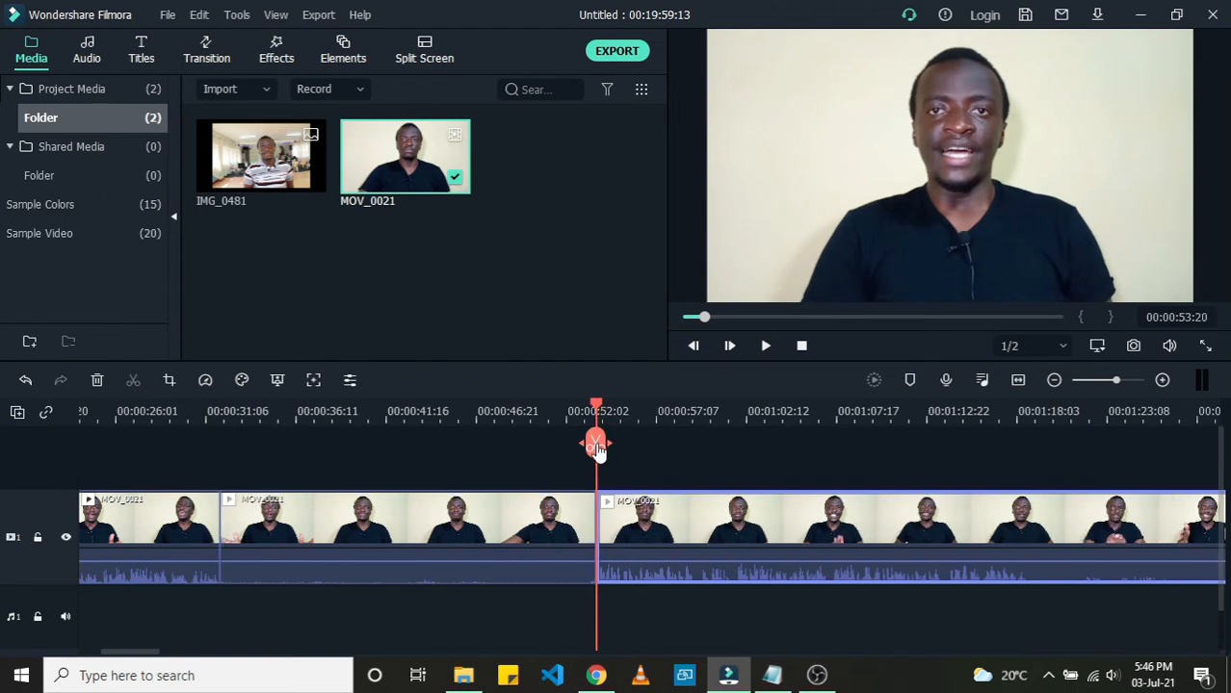
click(487, 517)
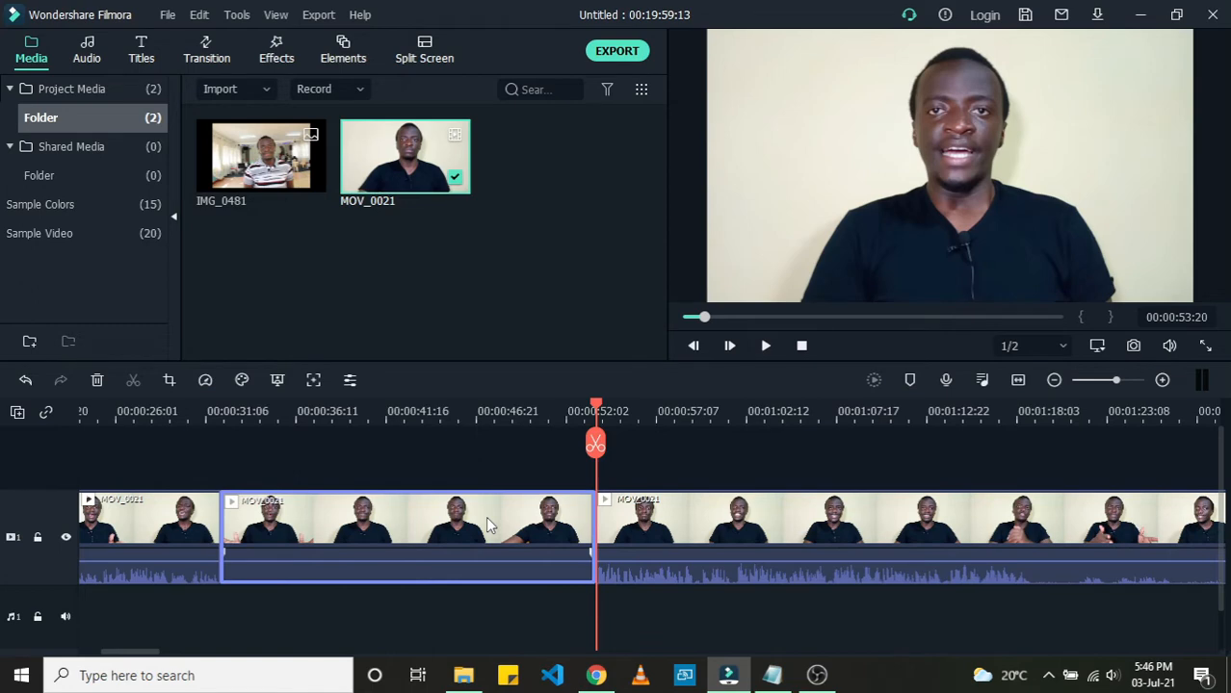
key(Delete)
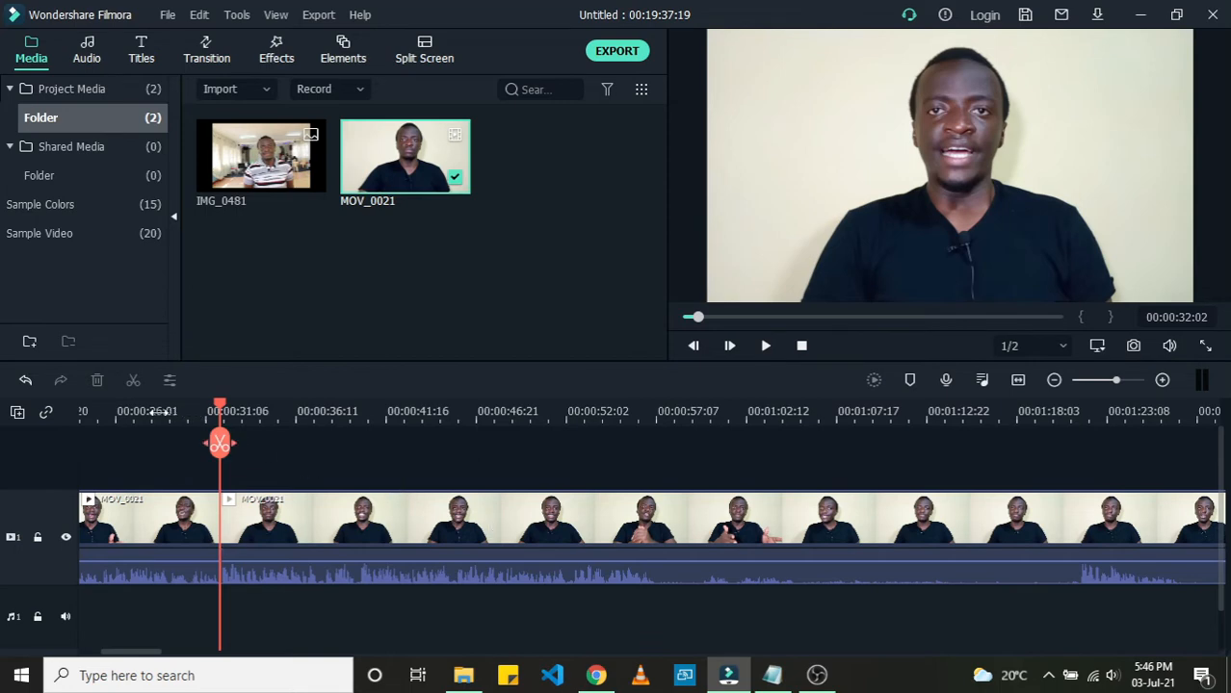
Step: Cut the clip at about 00:00:57:00 and delete the segment after the cut
click(159, 412)
key(space)
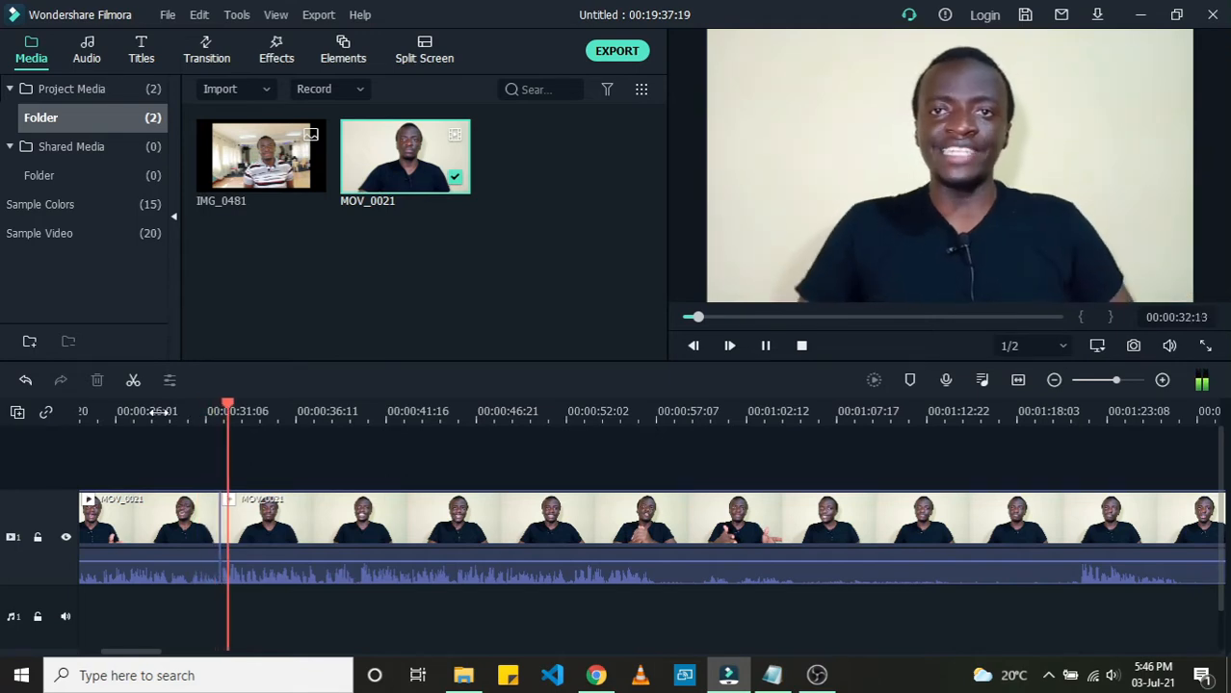
key(space)
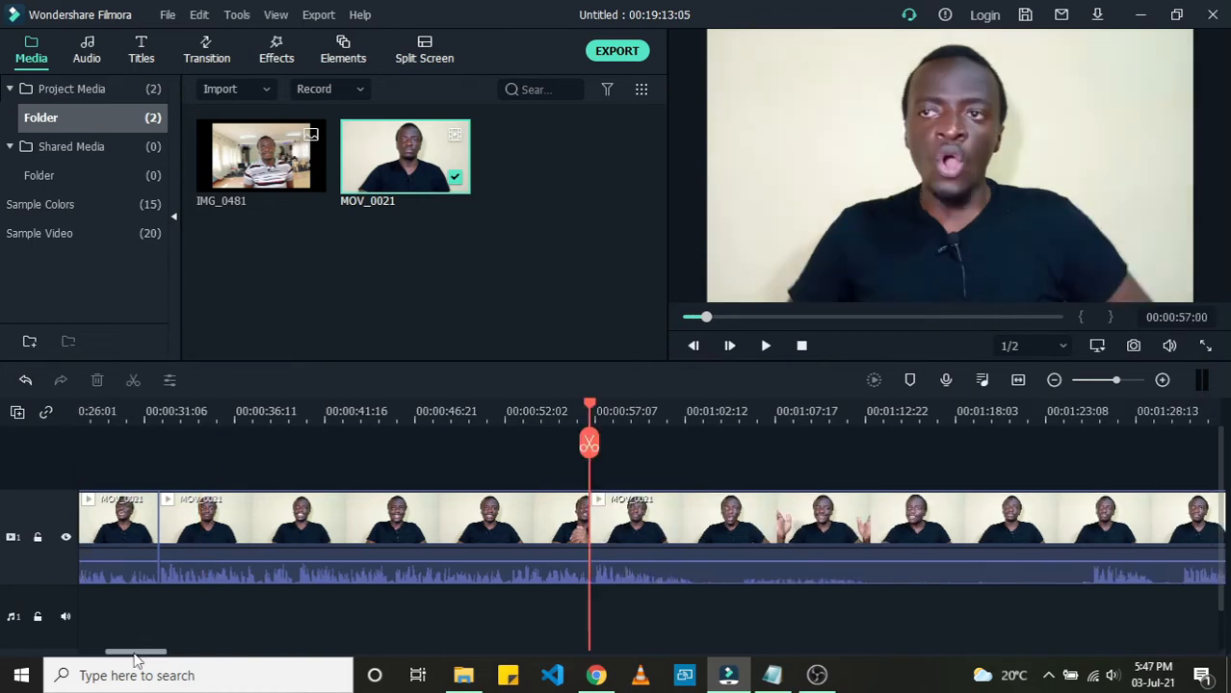
drag(138, 660, 160, 659)
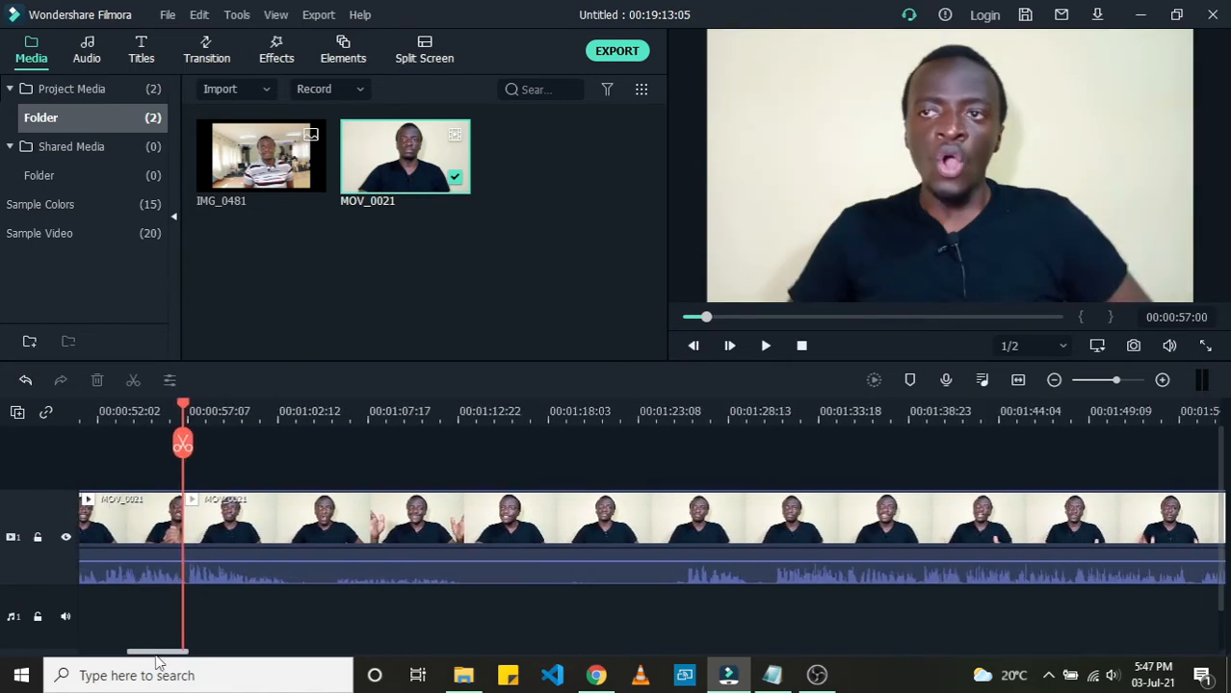
click(657, 528)
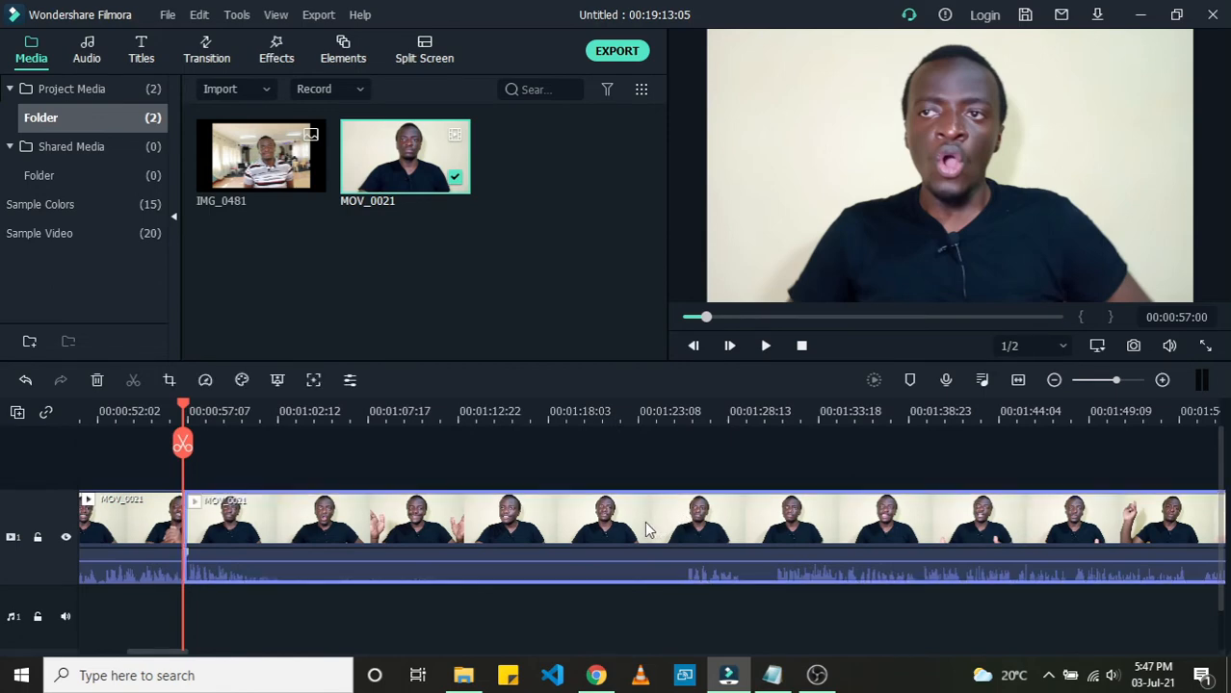
key(Delete)
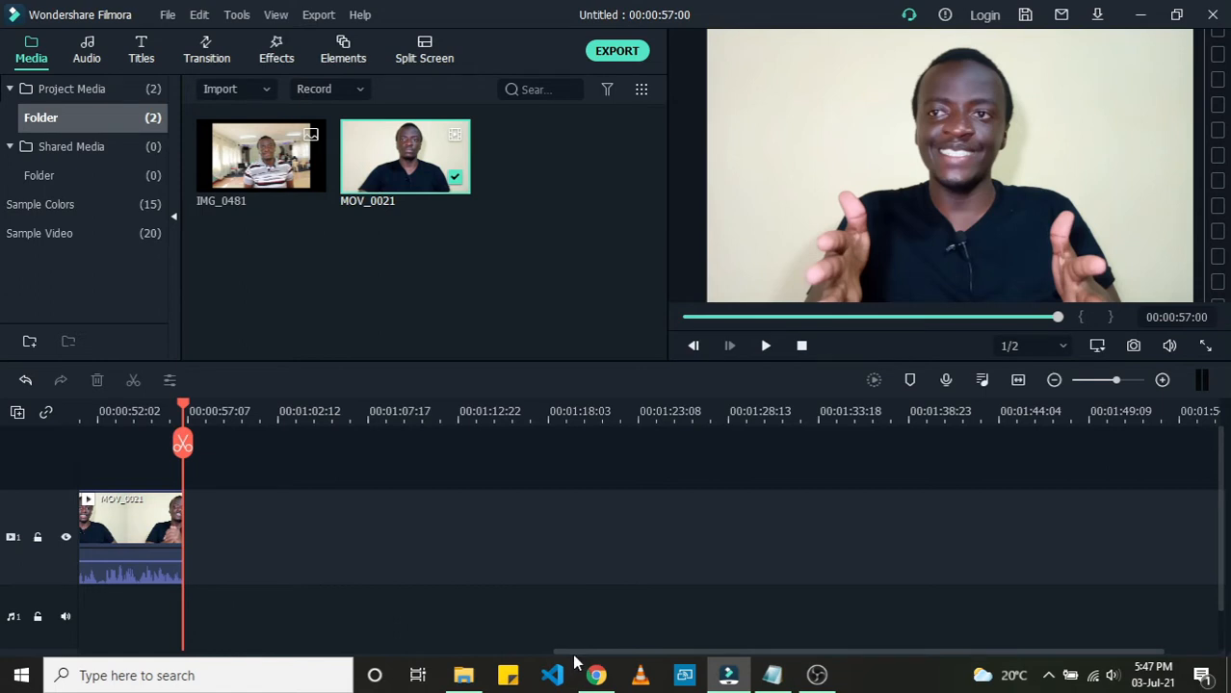
Step: Add IMG_0481 to a second video track above the clip, starting at about 00:00:09
drag(572, 658, 67, 647)
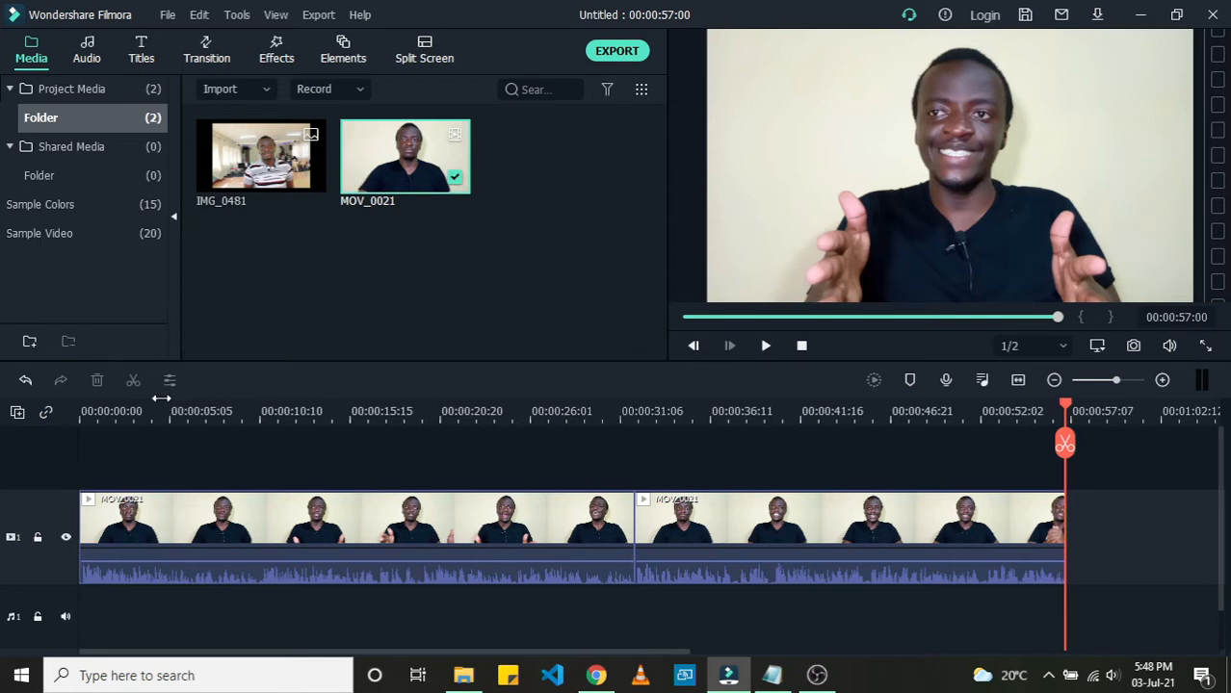
click(94, 412)
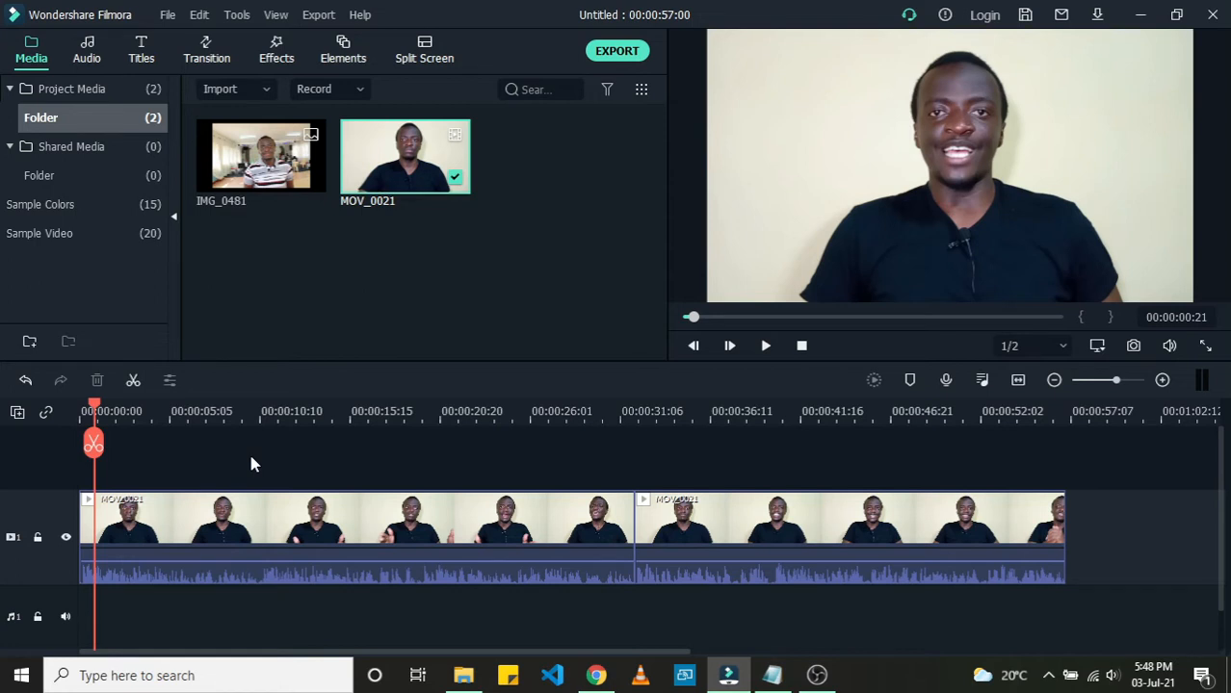
click(267, 168)
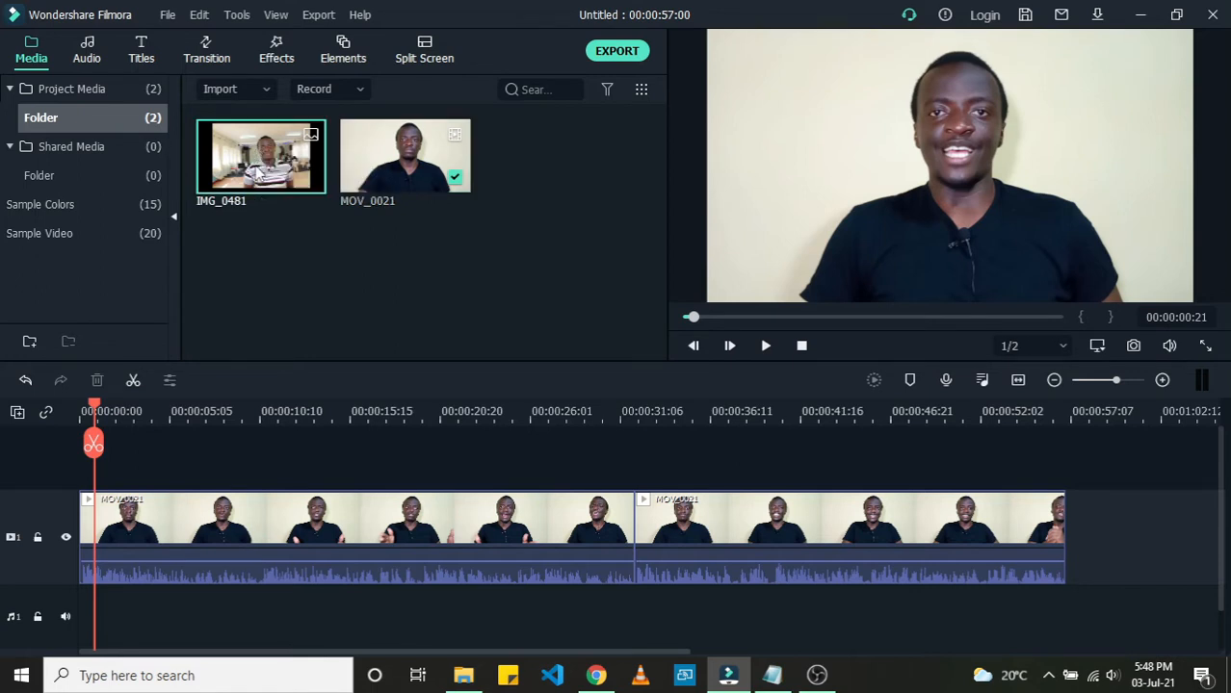
drag(265, 164, 248, 479)
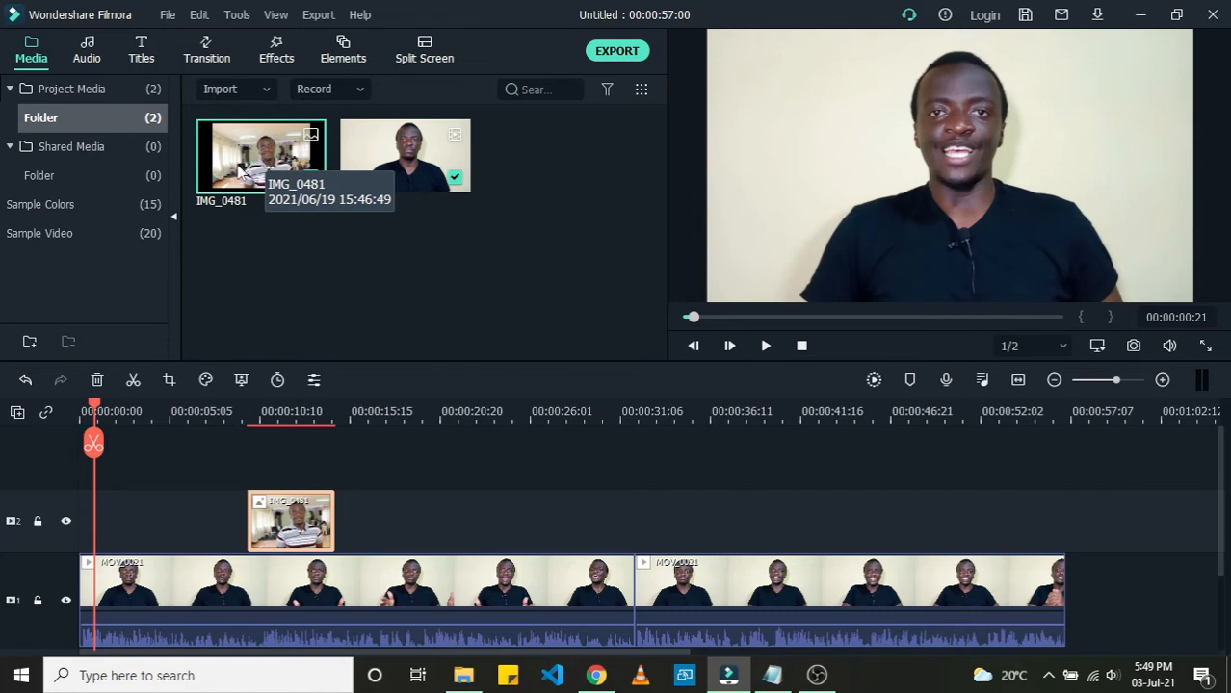
Step: Play back the section around the image overlay to review it
click(209, 416)
key(space)
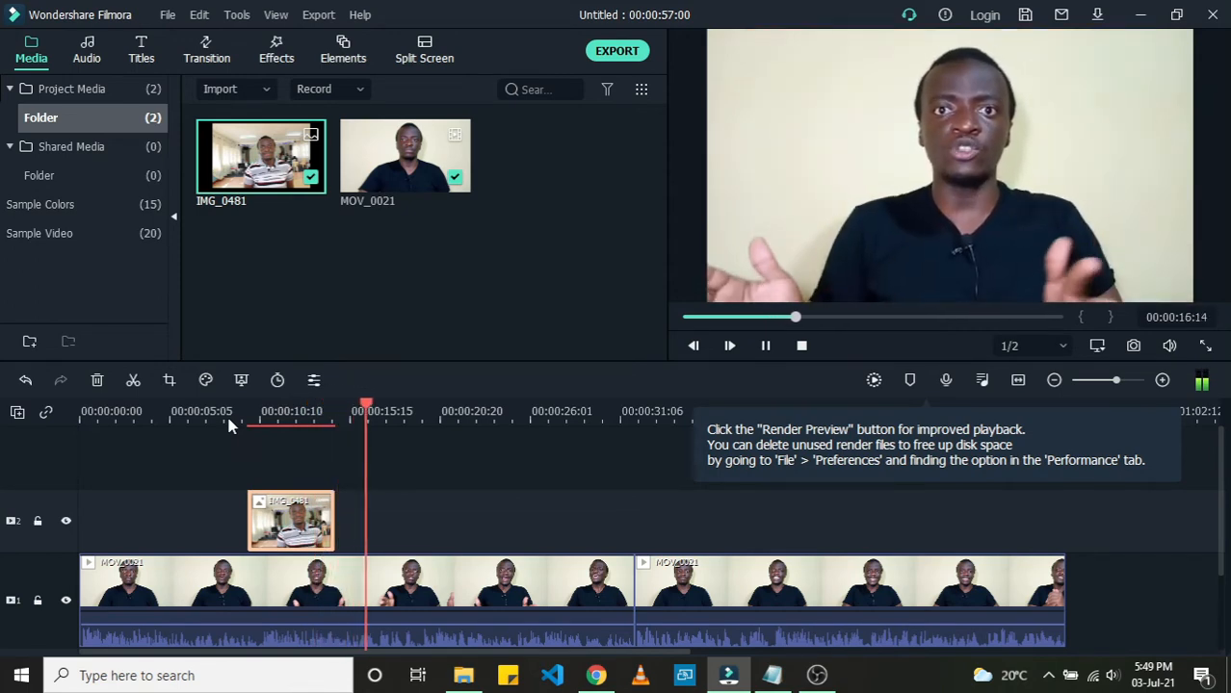
click(228, 414)
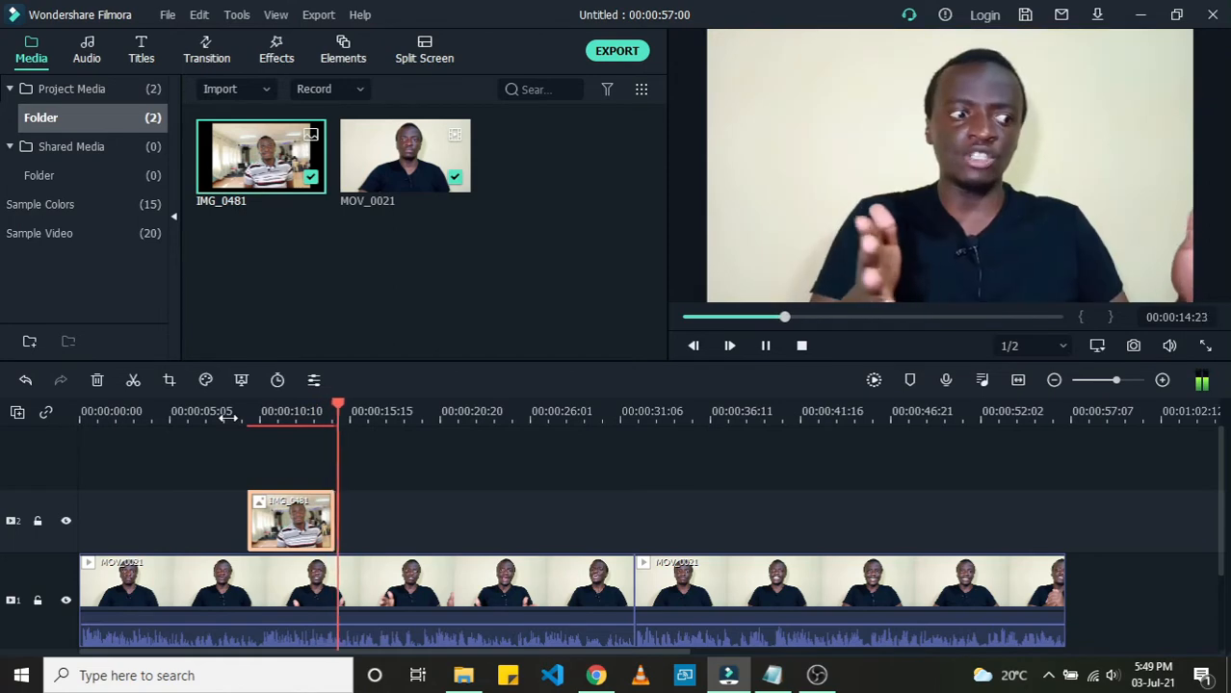
key(space)
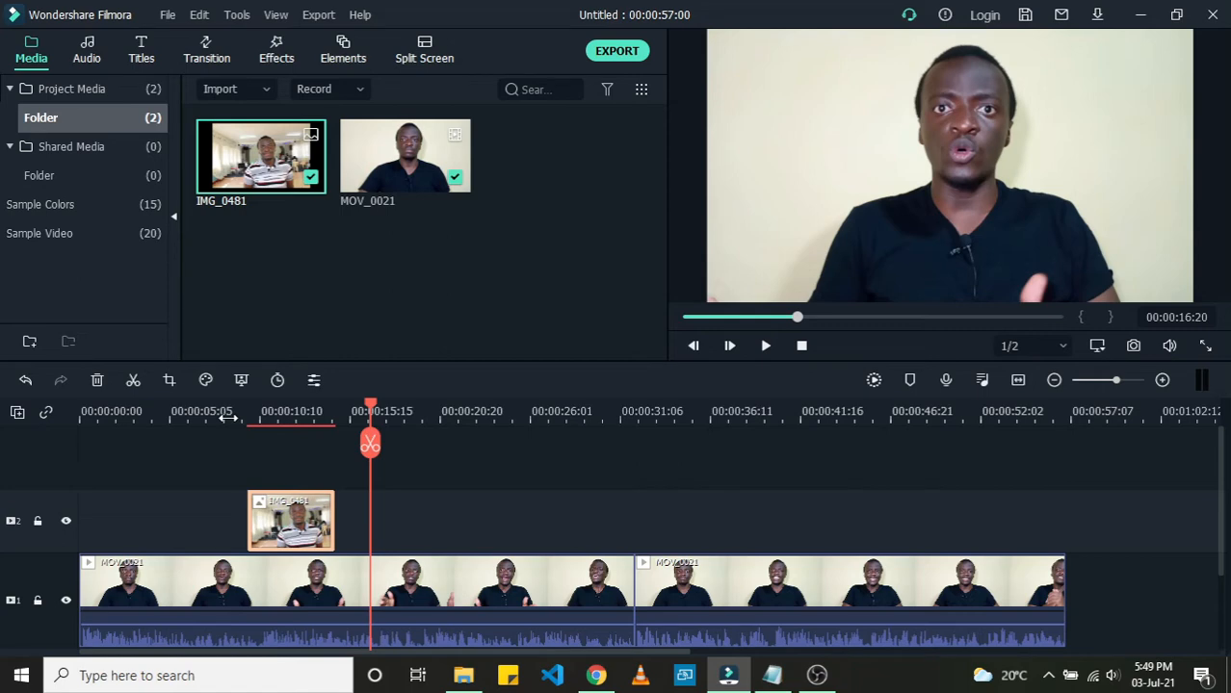
click(225, 414)
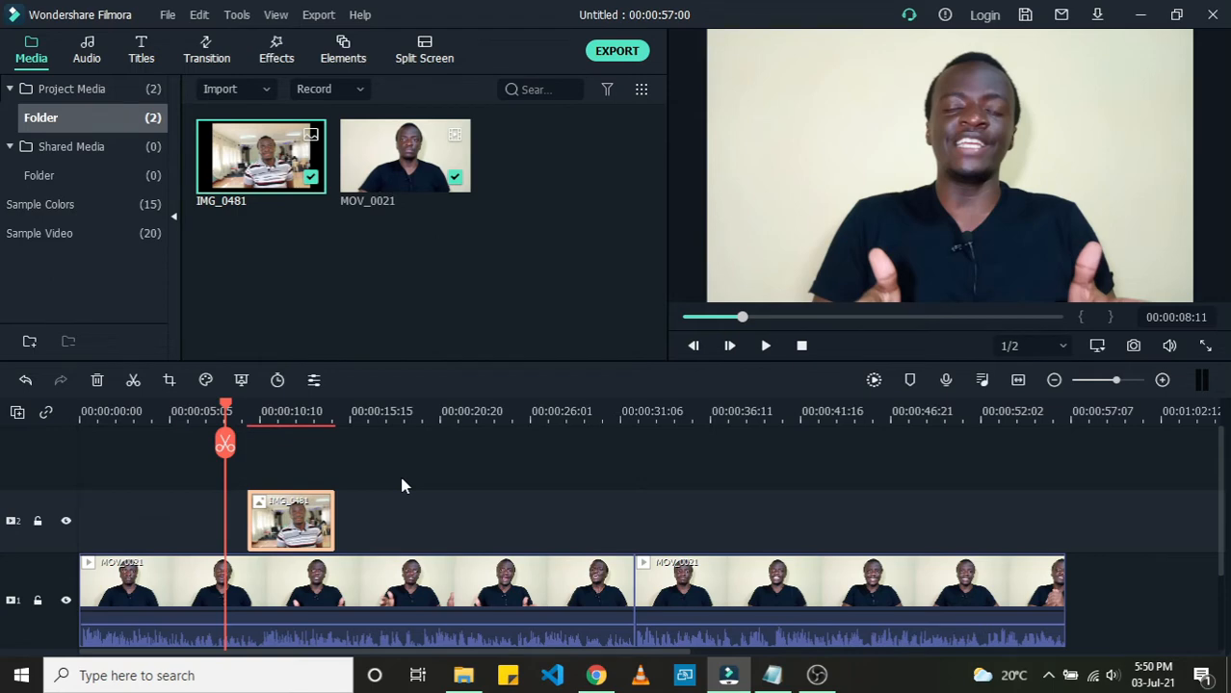
Step: Import Oppo Reno 5 Series Official Trailer.mp4 from File Explorer into the project media
click(461, 679)
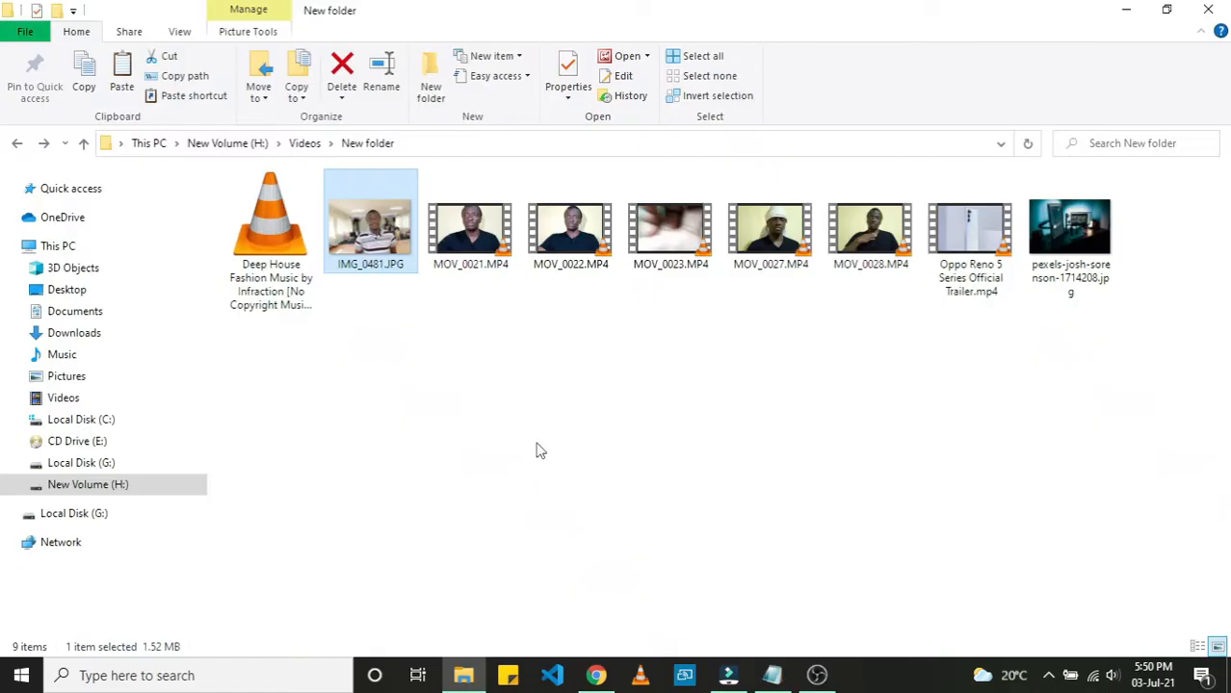
click(959, 243)
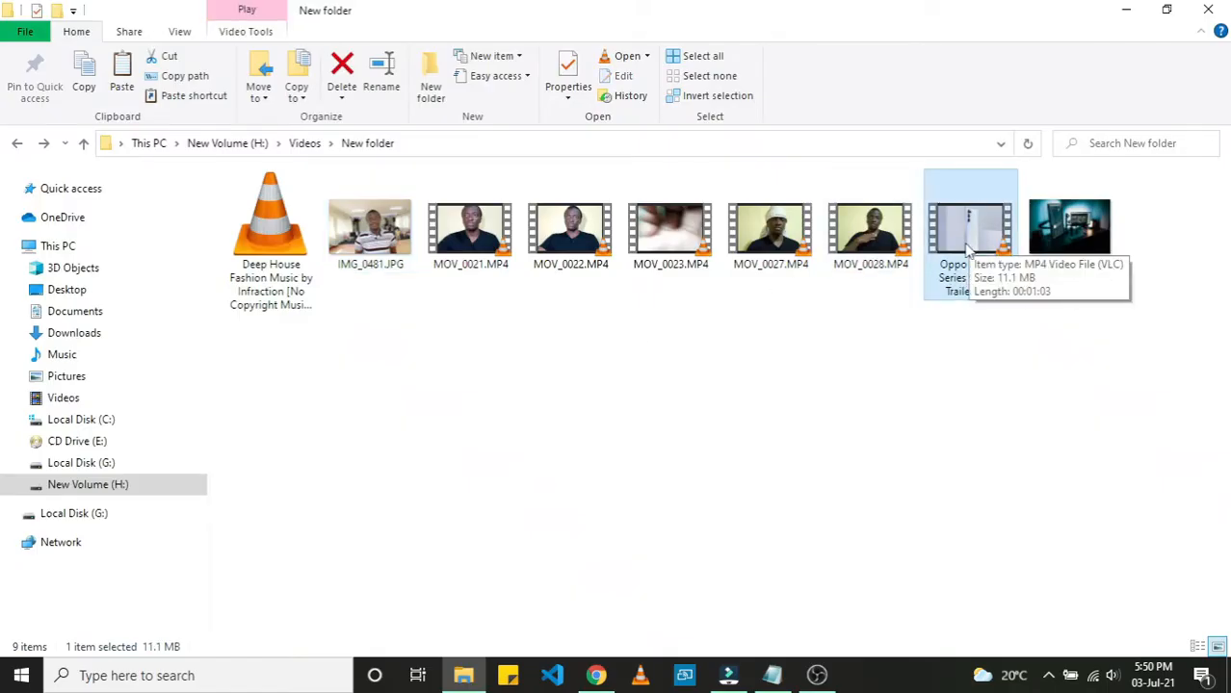
drag(968, 242, 563, 256)
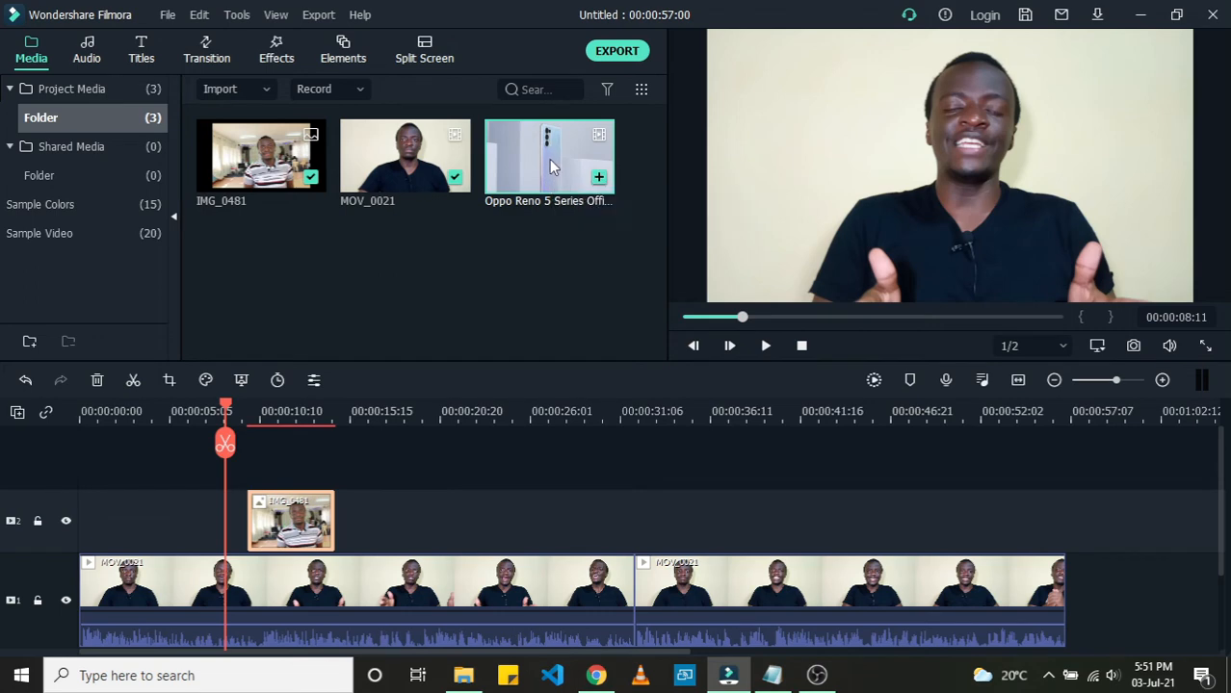
Step: Place the Oppo Reno 5 trailer on the second video track after the image, at about 00:00:16
drag(481, 320, 366, 522)
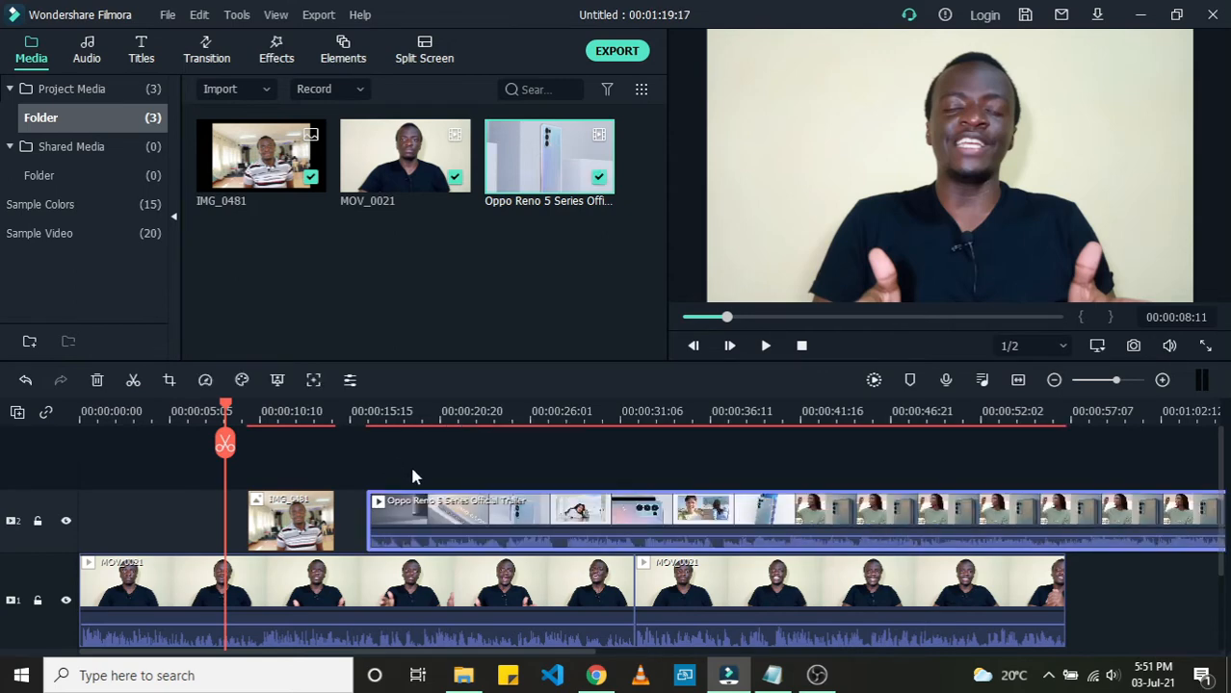
click(294, 517)
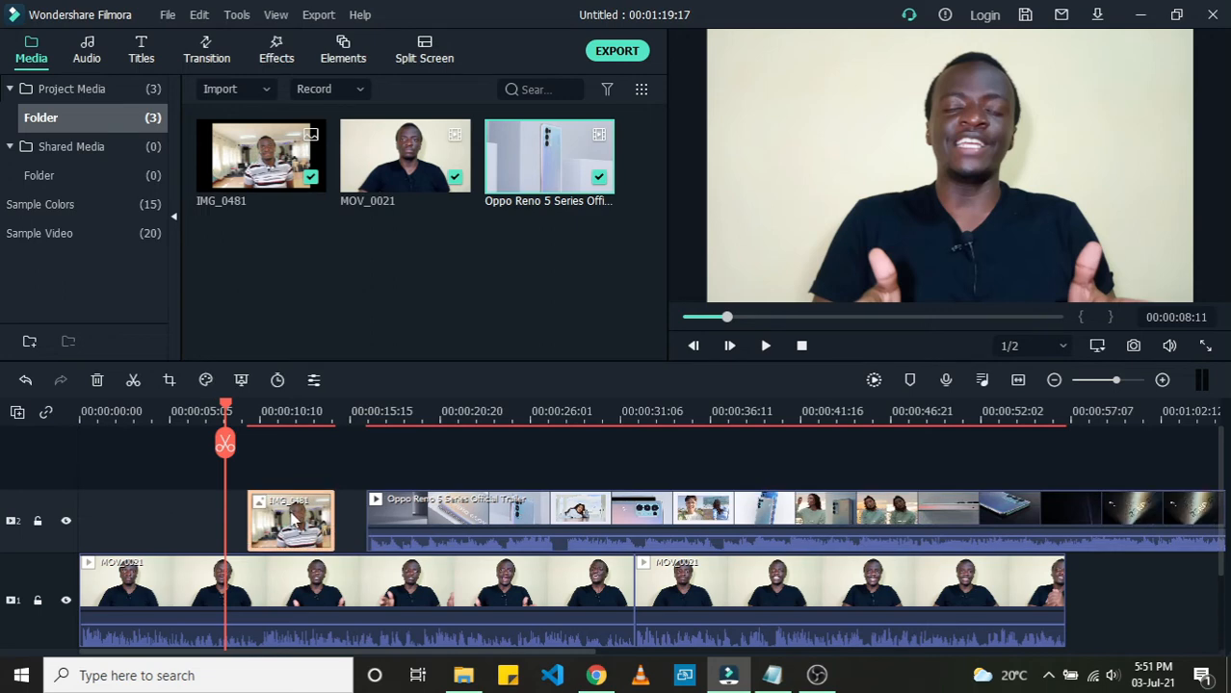
click(416, 520)
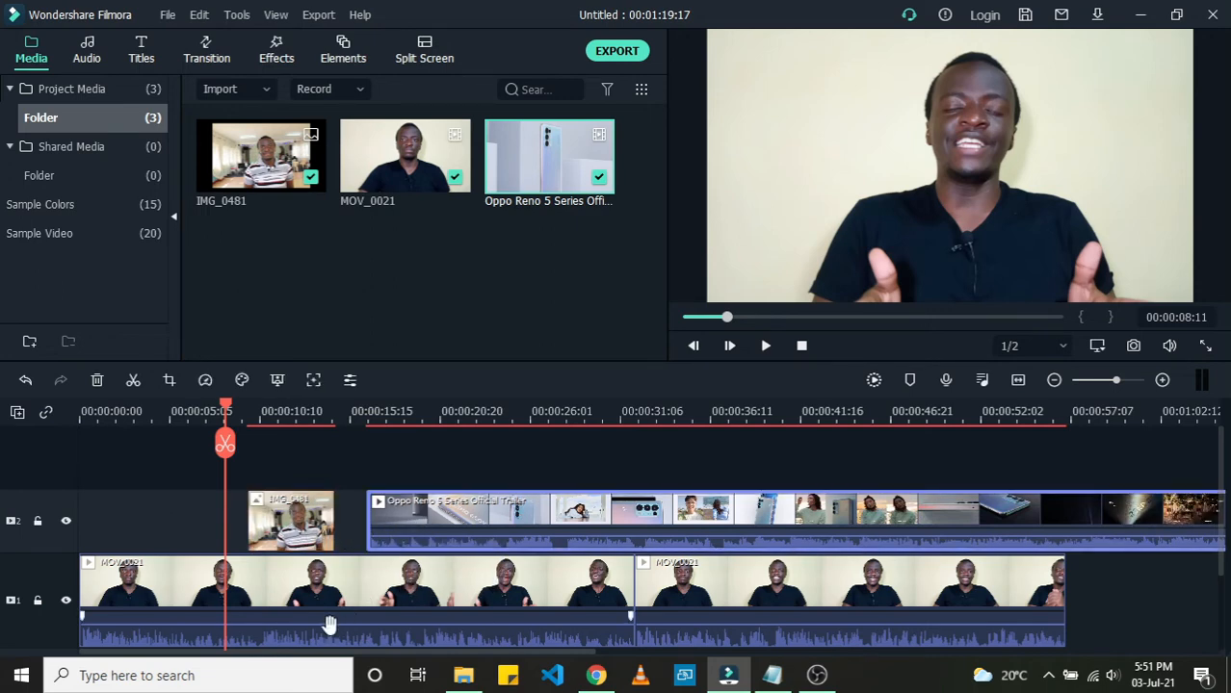
Step: Play back the start of the trailer section on the timeline to review it
drag(373, 662, 415, 662)
click(248, 412)
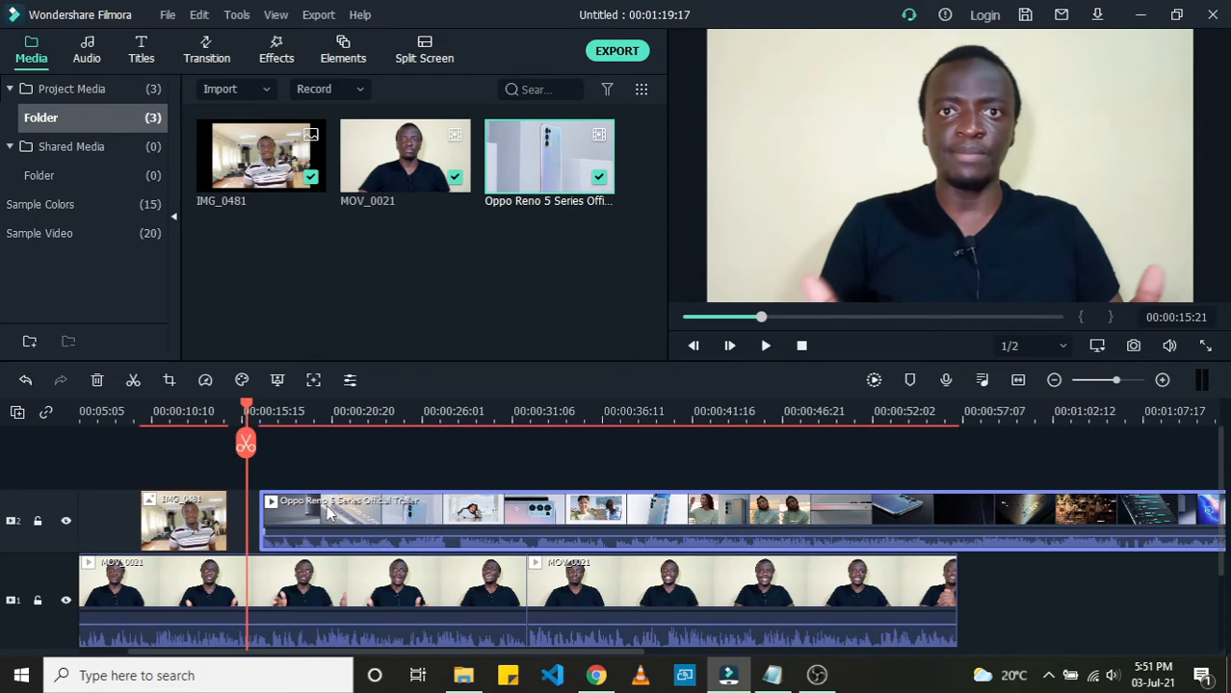
click(332, 597)
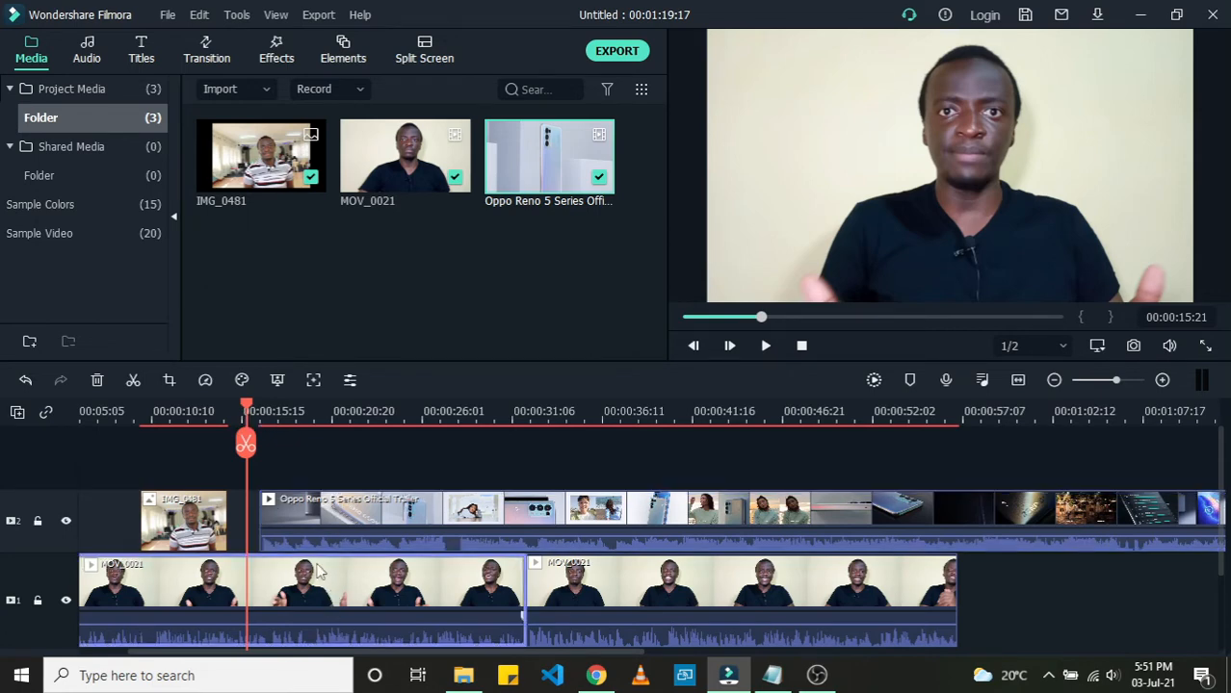
key(space)
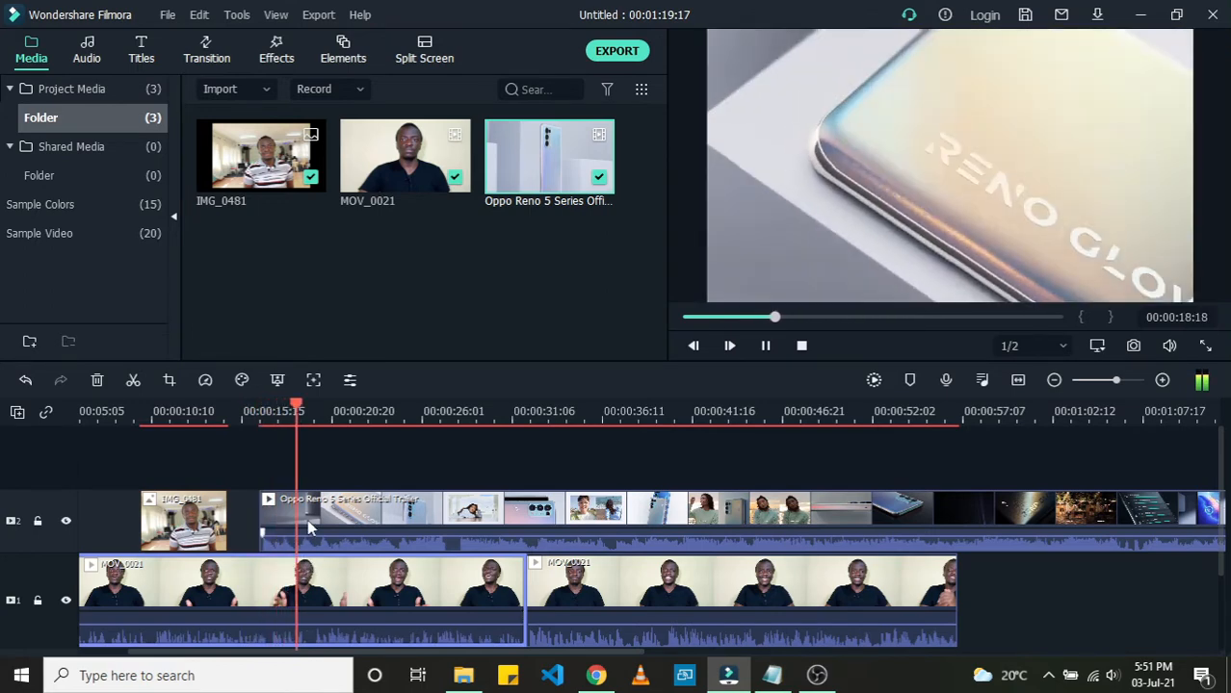
key(space)
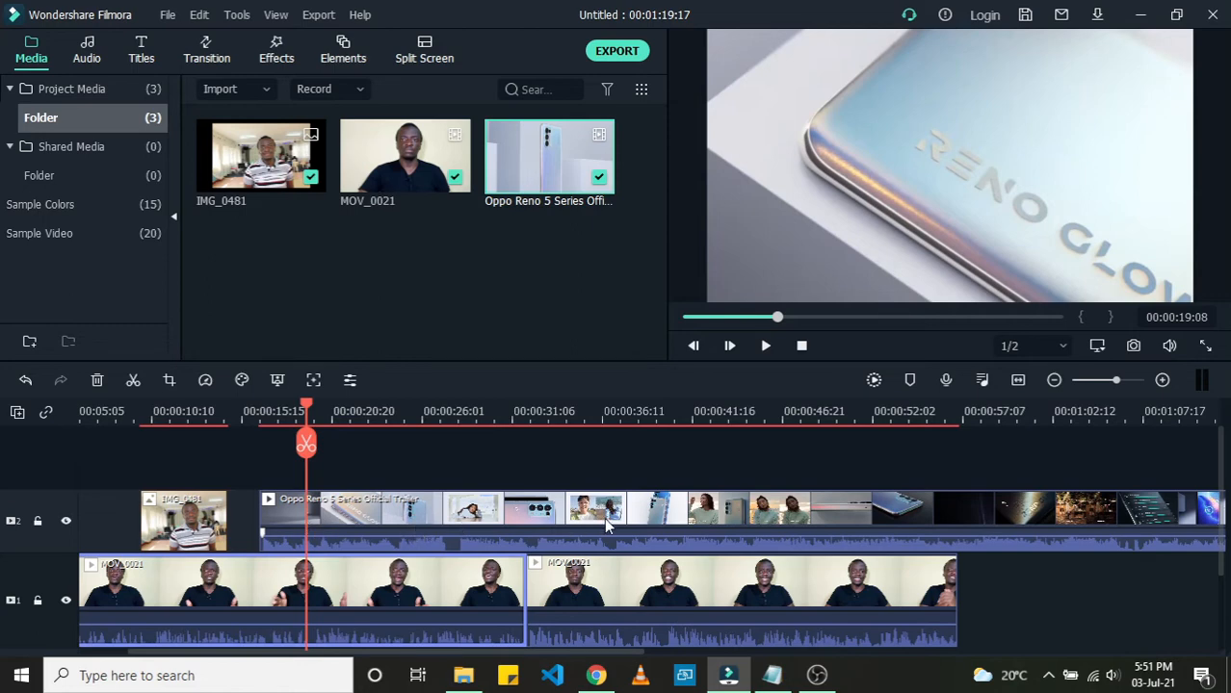
Step: Split the trailer clip at about 00:00:33:20 and delete the portion after the split
click(952, 414)
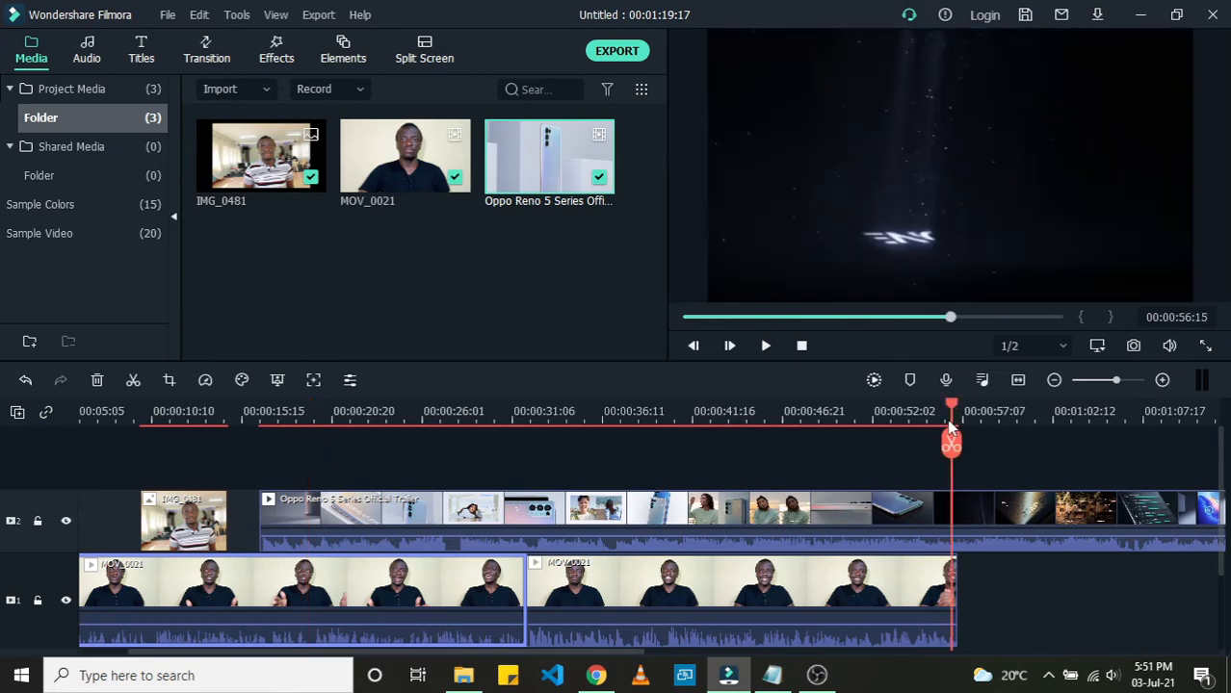
click(496, 414)
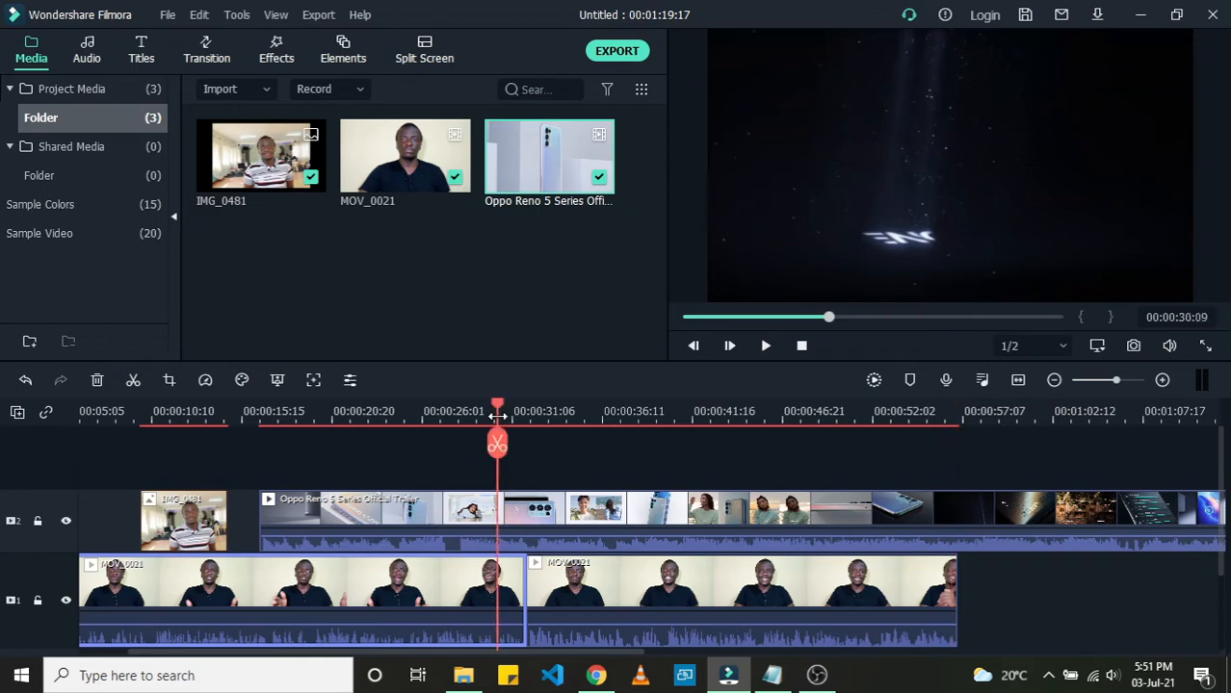
click(557, 416)
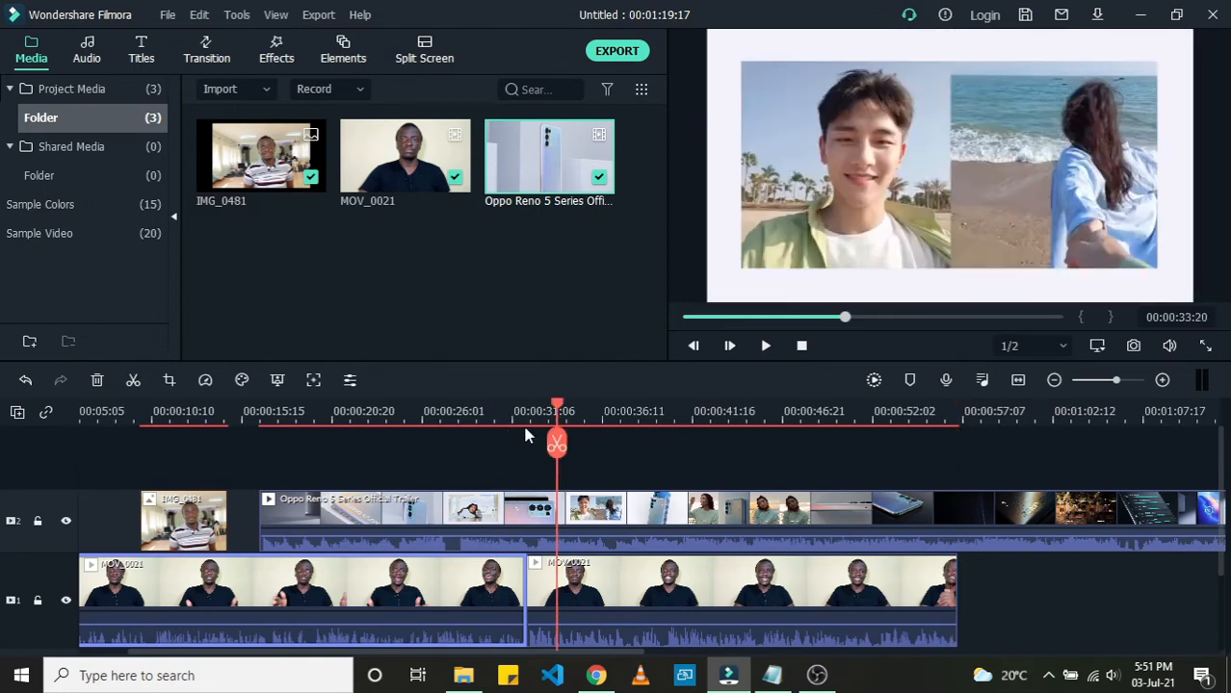
click(579, 515)
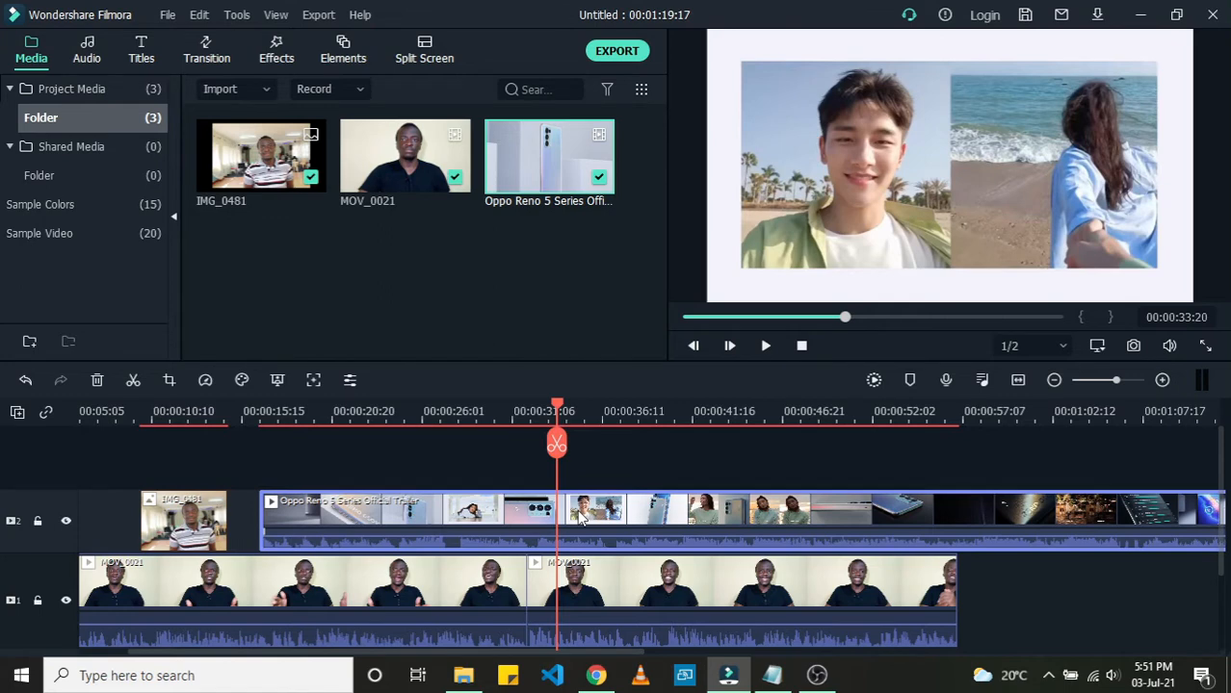
click(557, 445)
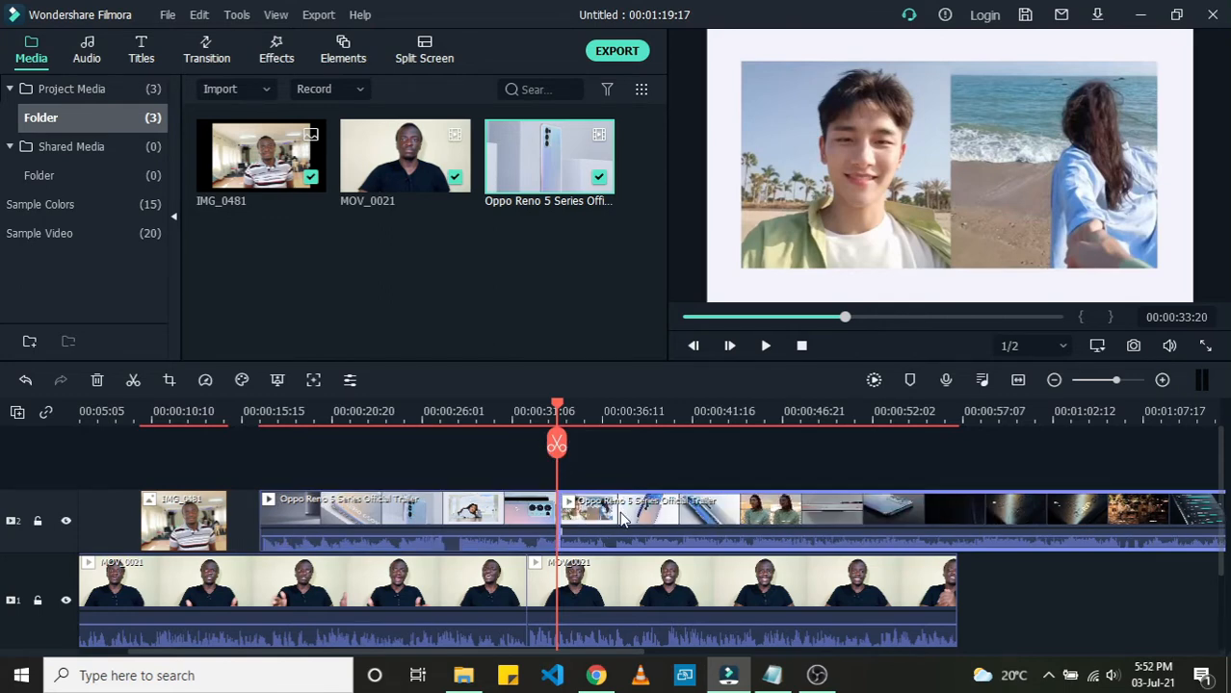
key(Delete)
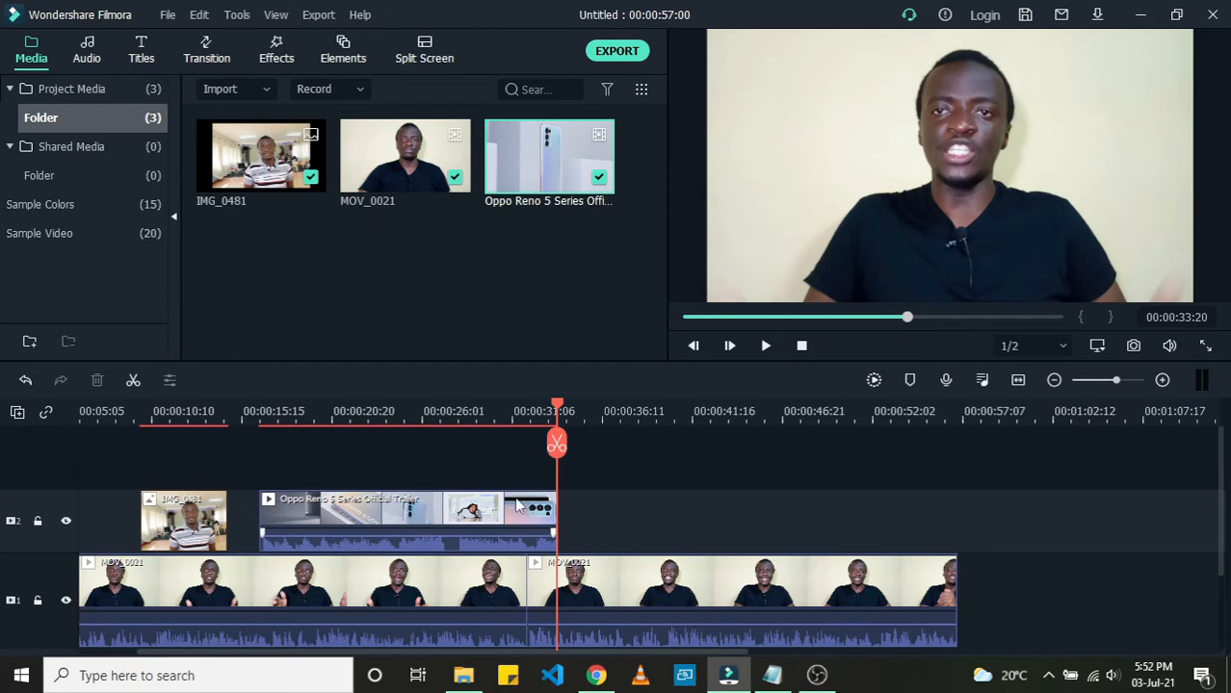
Step: Lower the trailer clip's volume to the minimum and play back the result
click(242, 419)
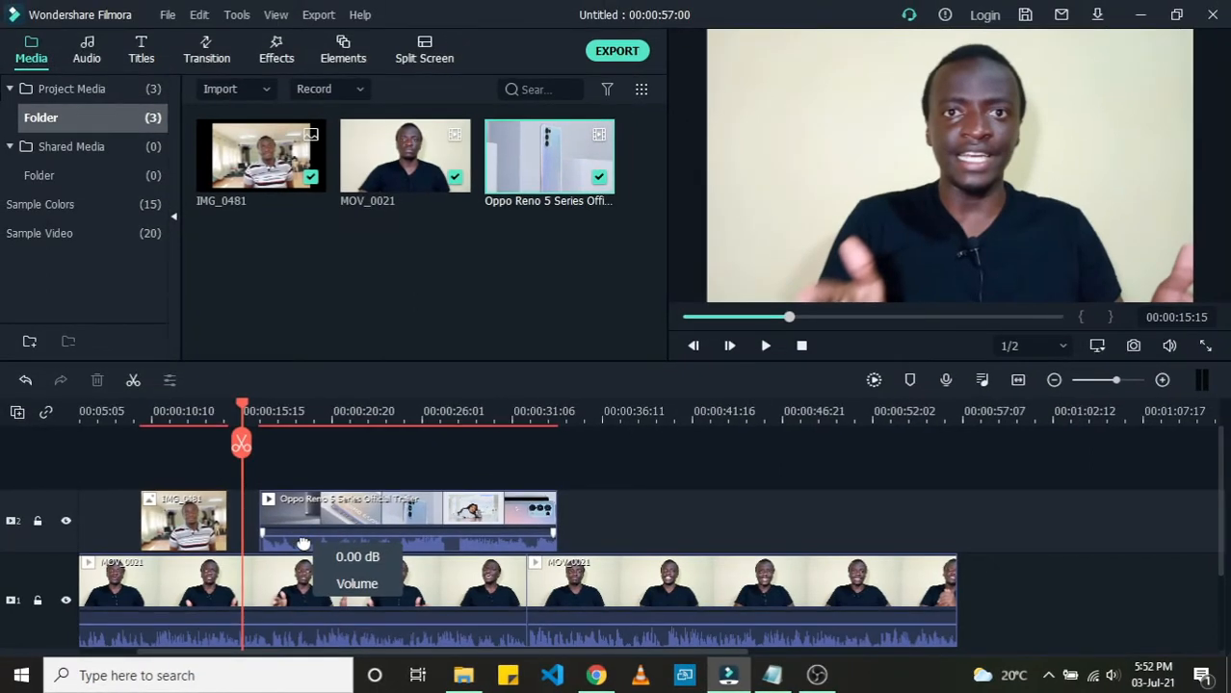
drag(302, 544, 305, 569)
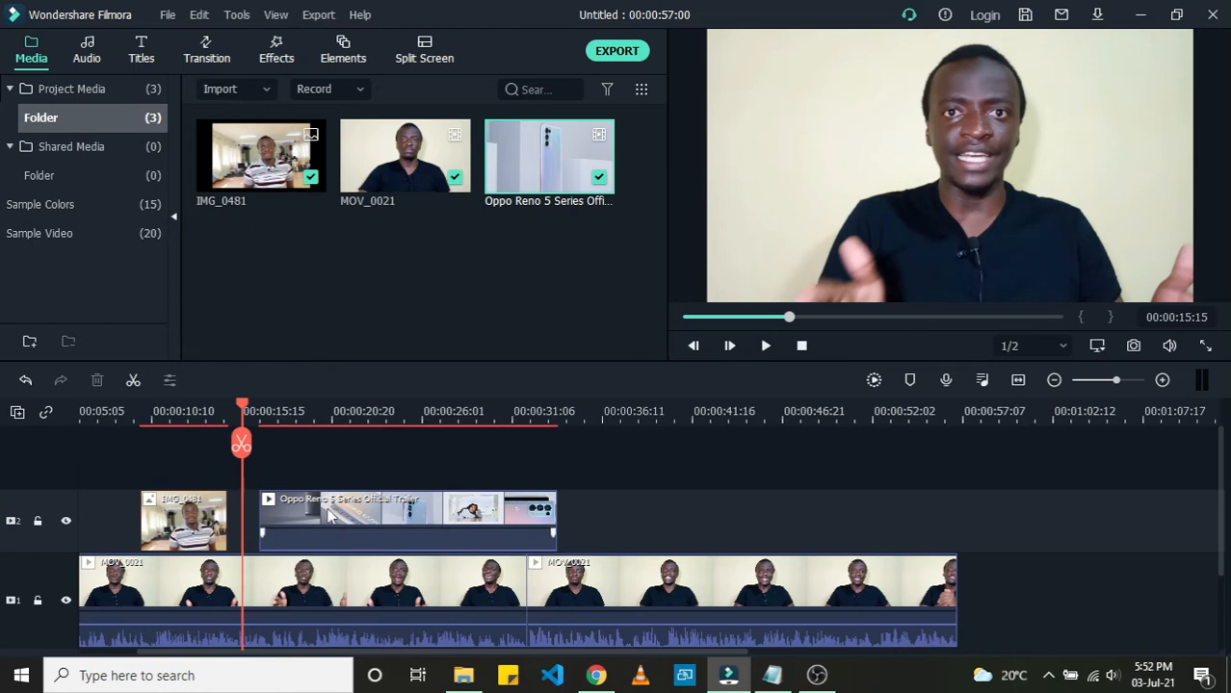
key(space)
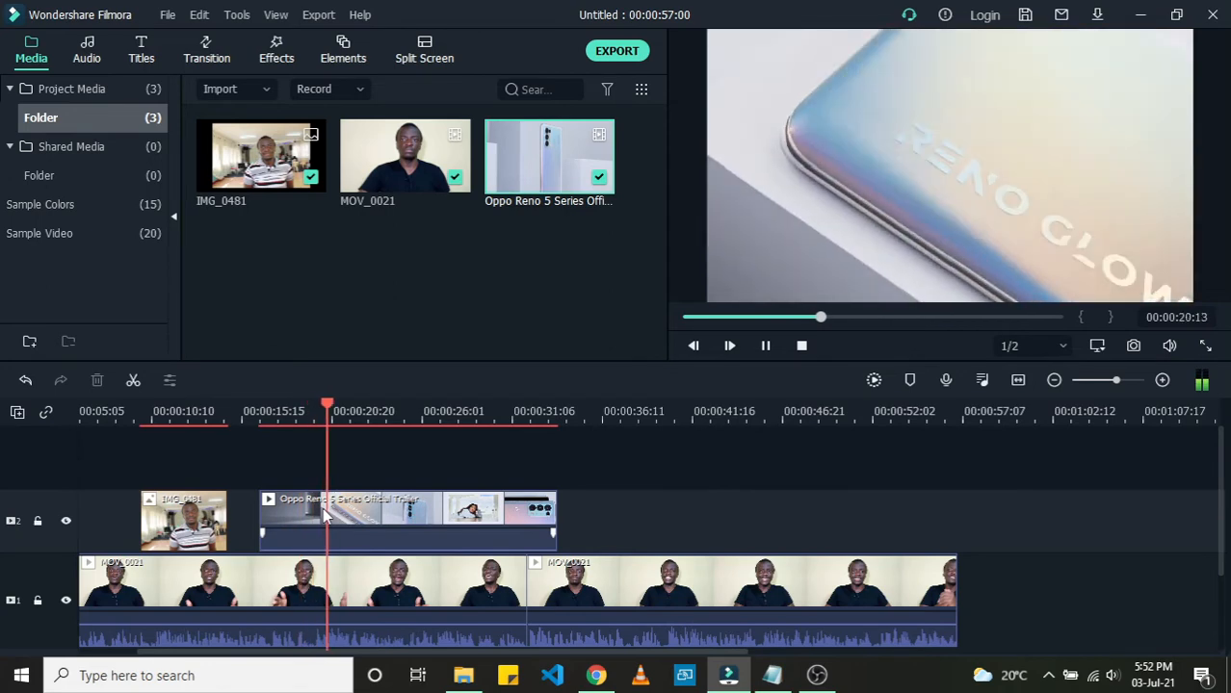
key(space)
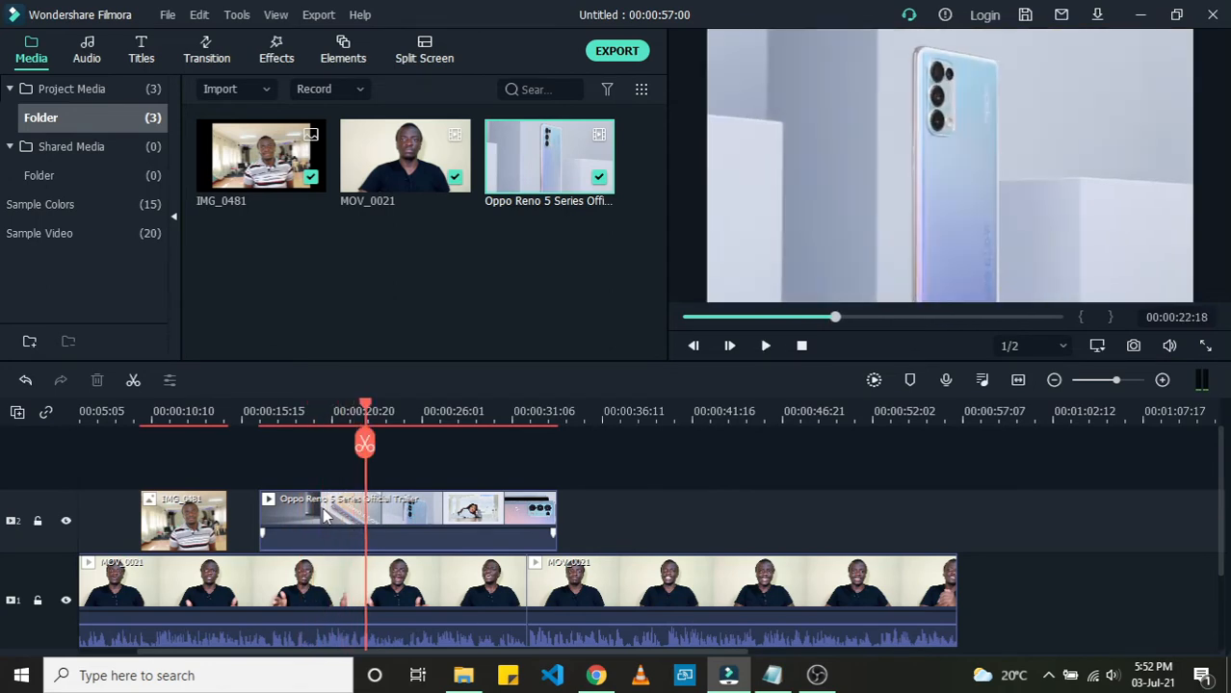
Step: Detach the trailer's audio onto an audio track and delete the detached audio clip
click(321, 508)
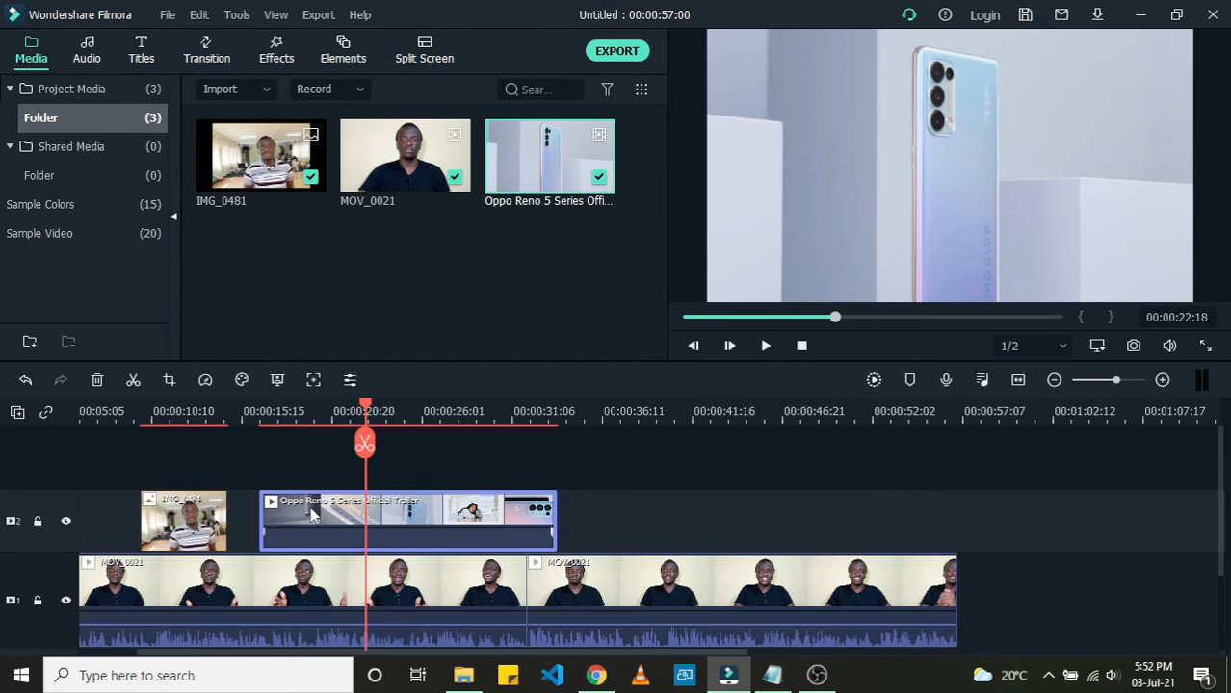
right_click(311, 515)
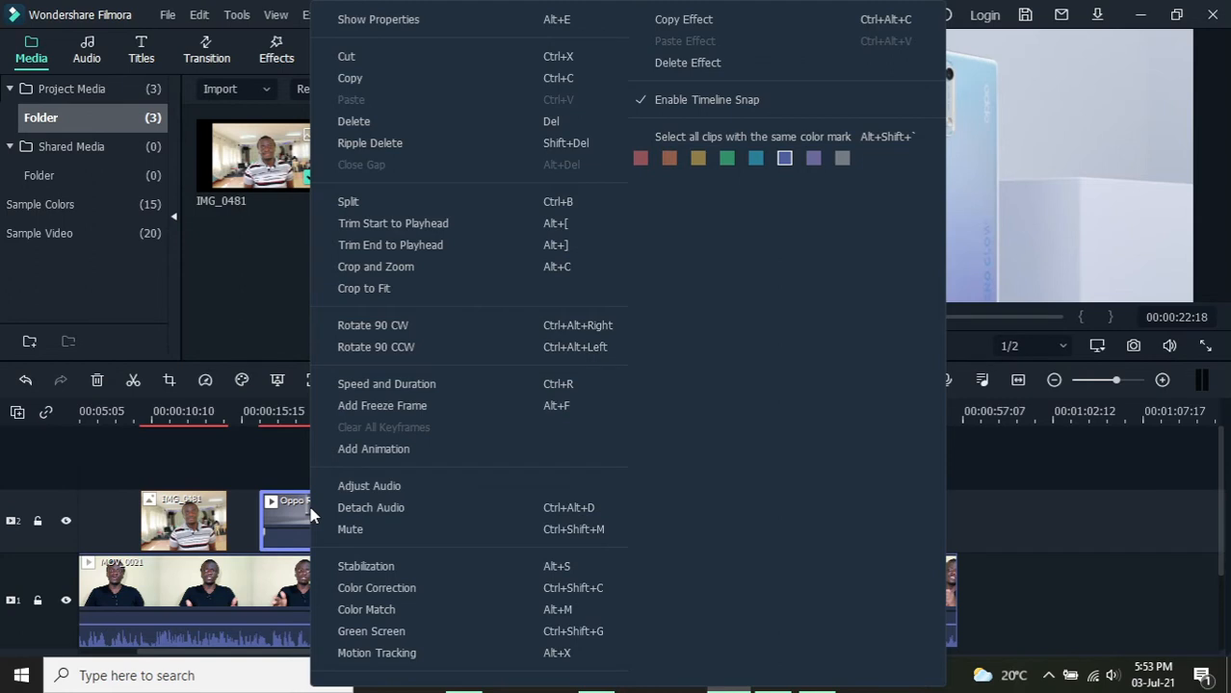
click(374, 510)
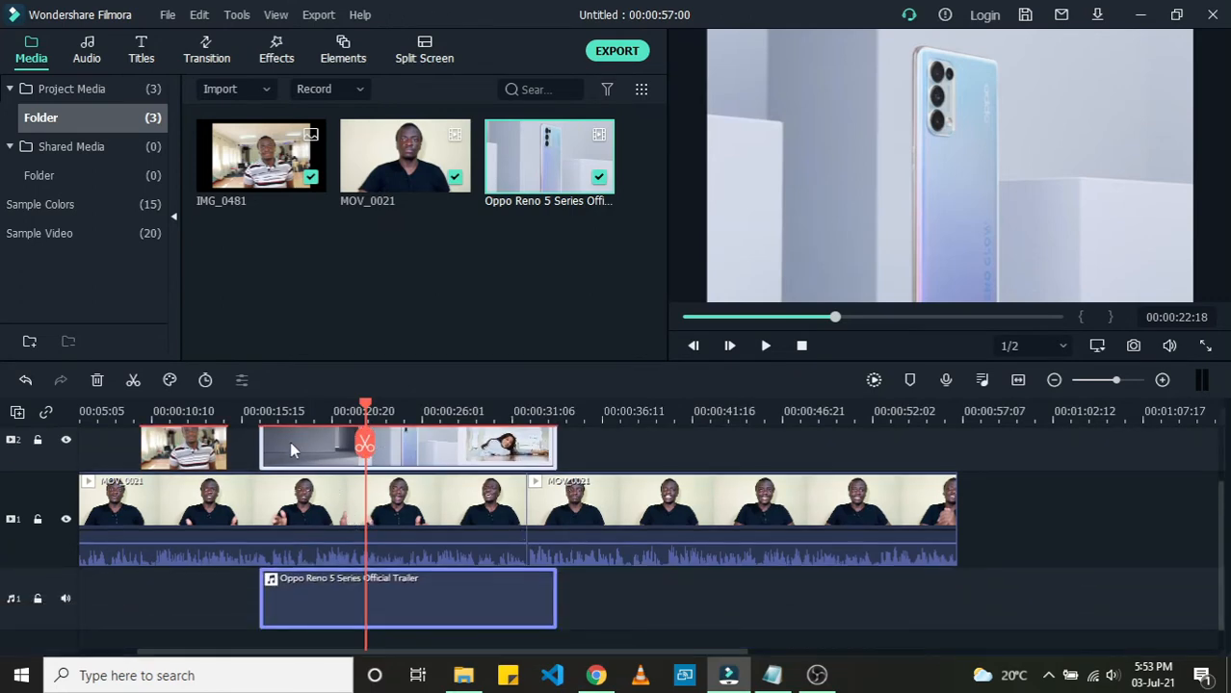
click(290, 442)
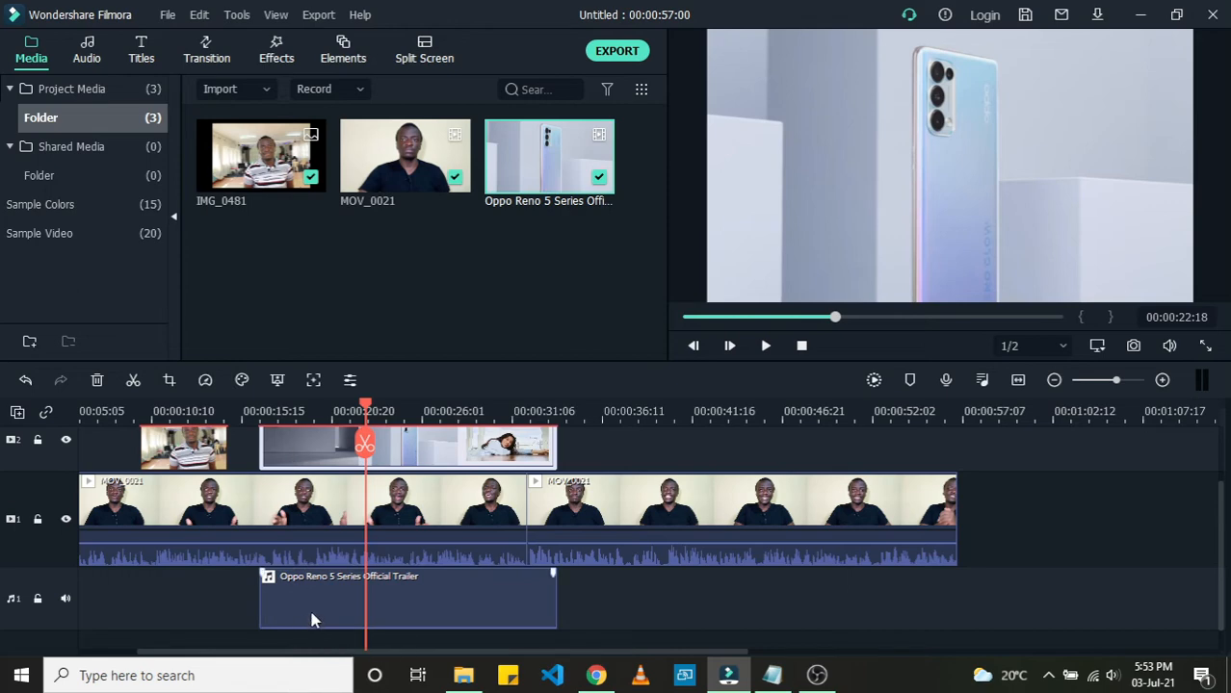
click(311, 620)
click(309, 451)
click(307, 604)
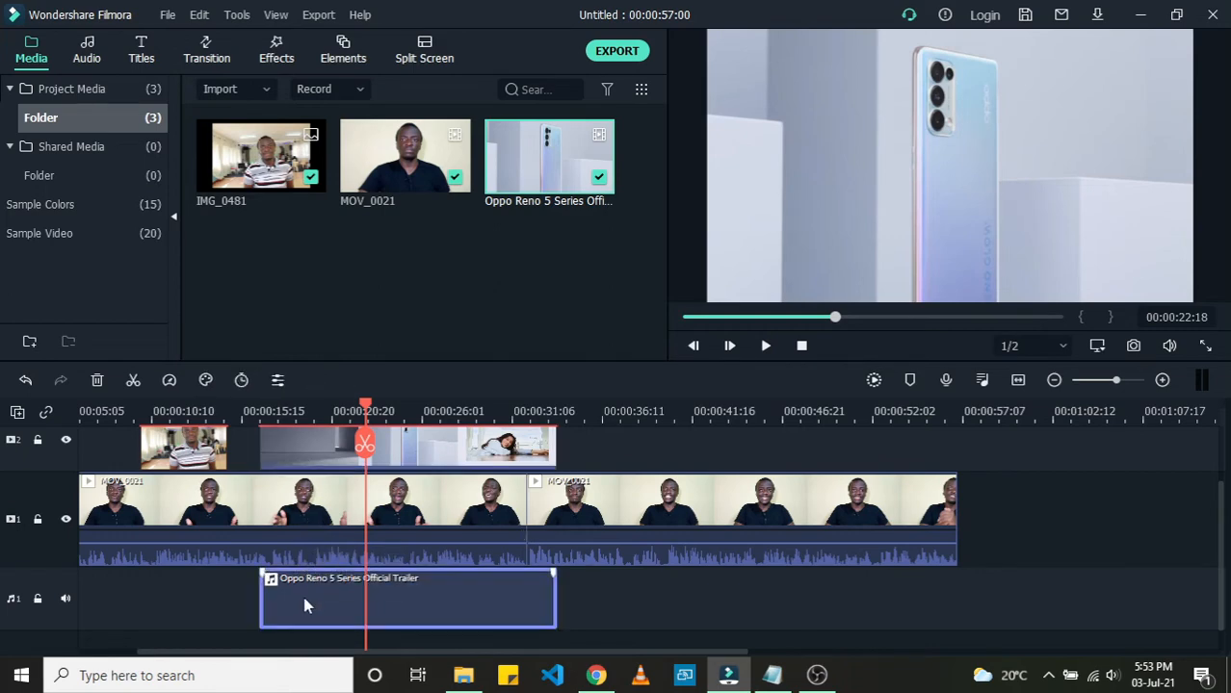
key(Delete)
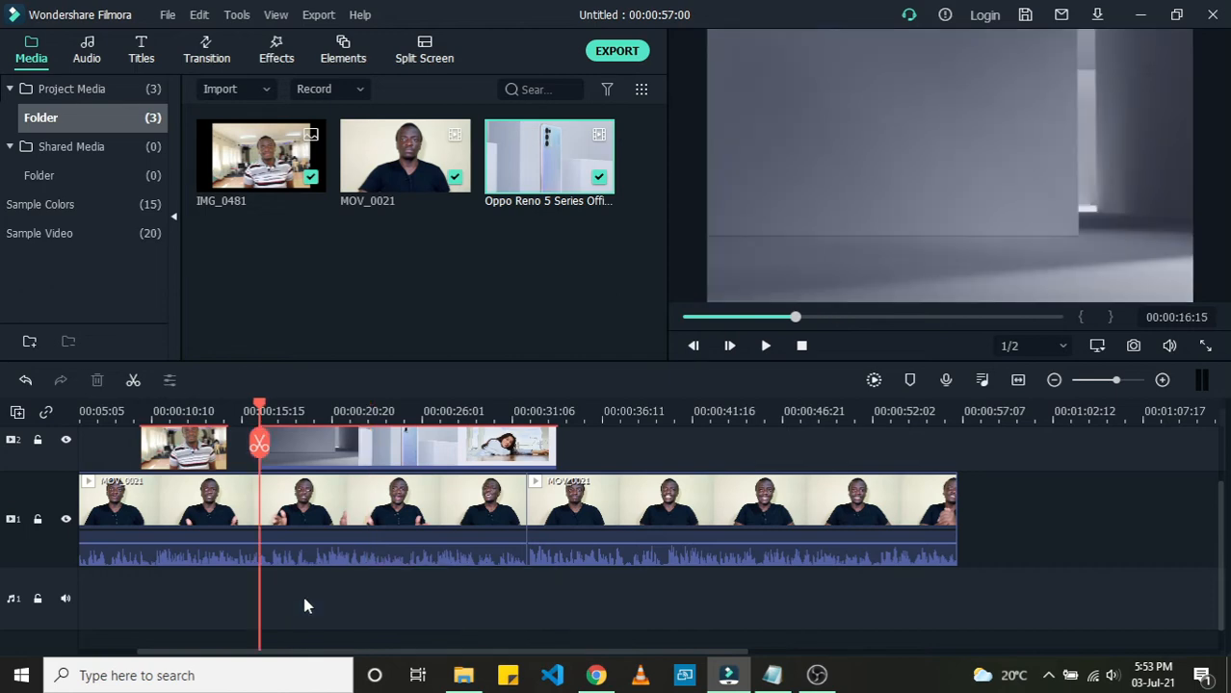
Step: Play back the trailer, then undo both the audio deletion and the audio detach
key(space)
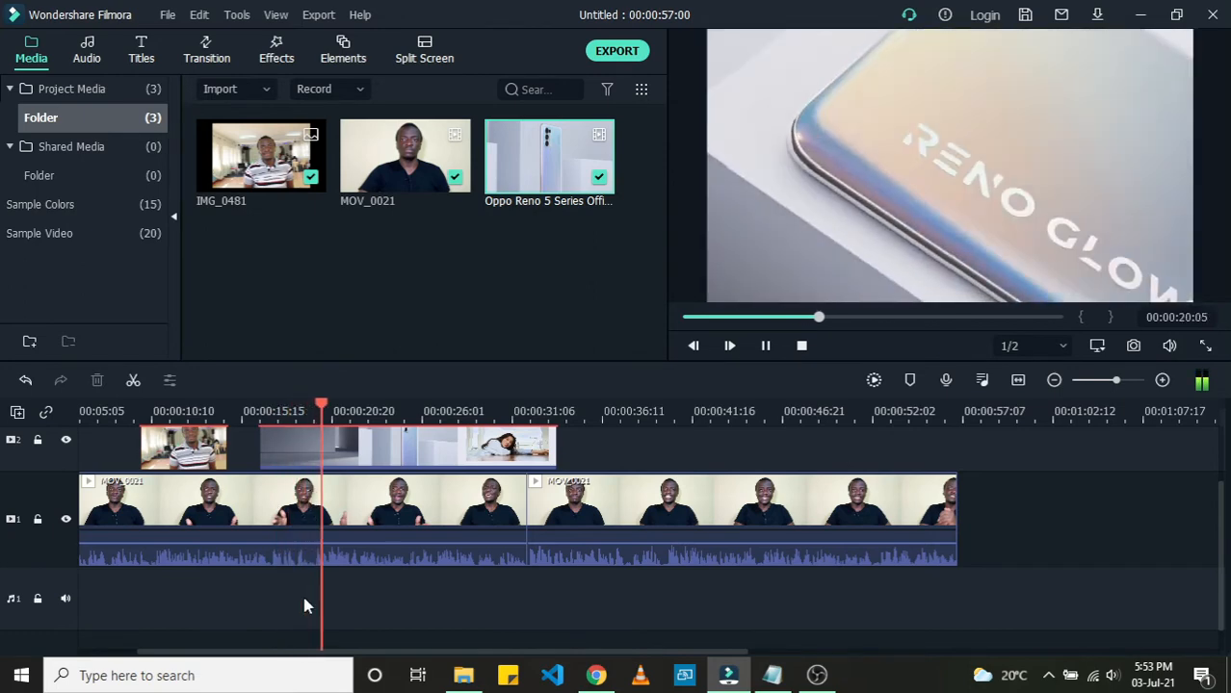
key(space)
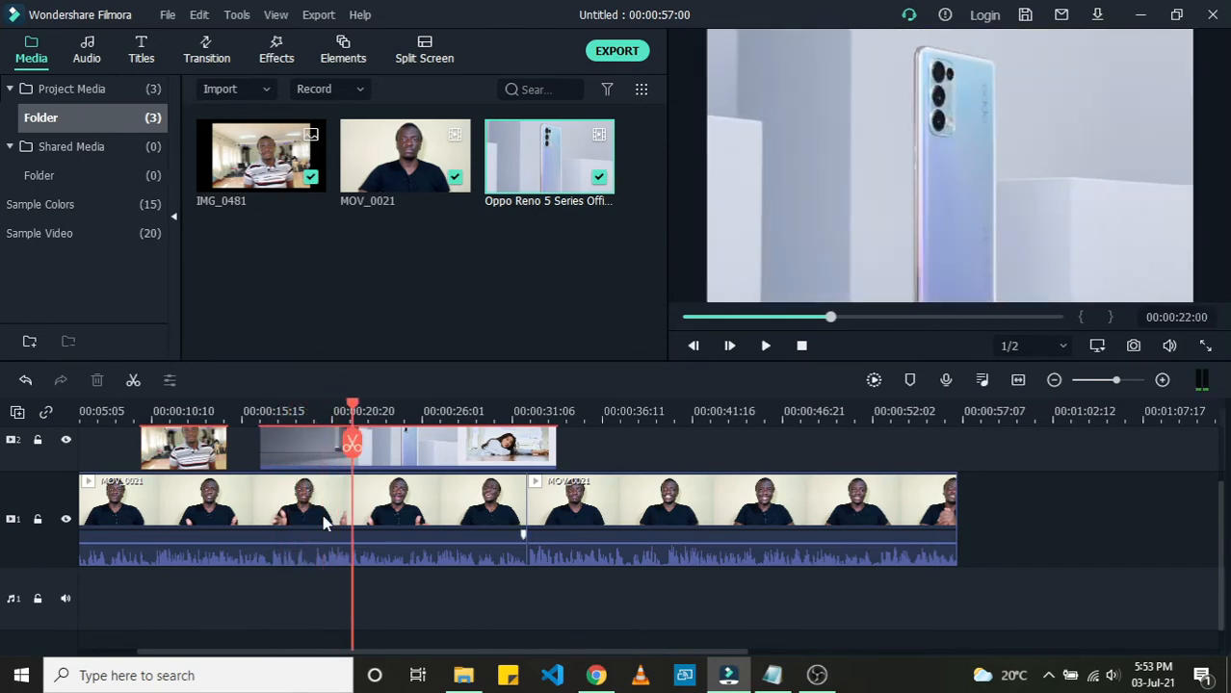
click(313, 463)
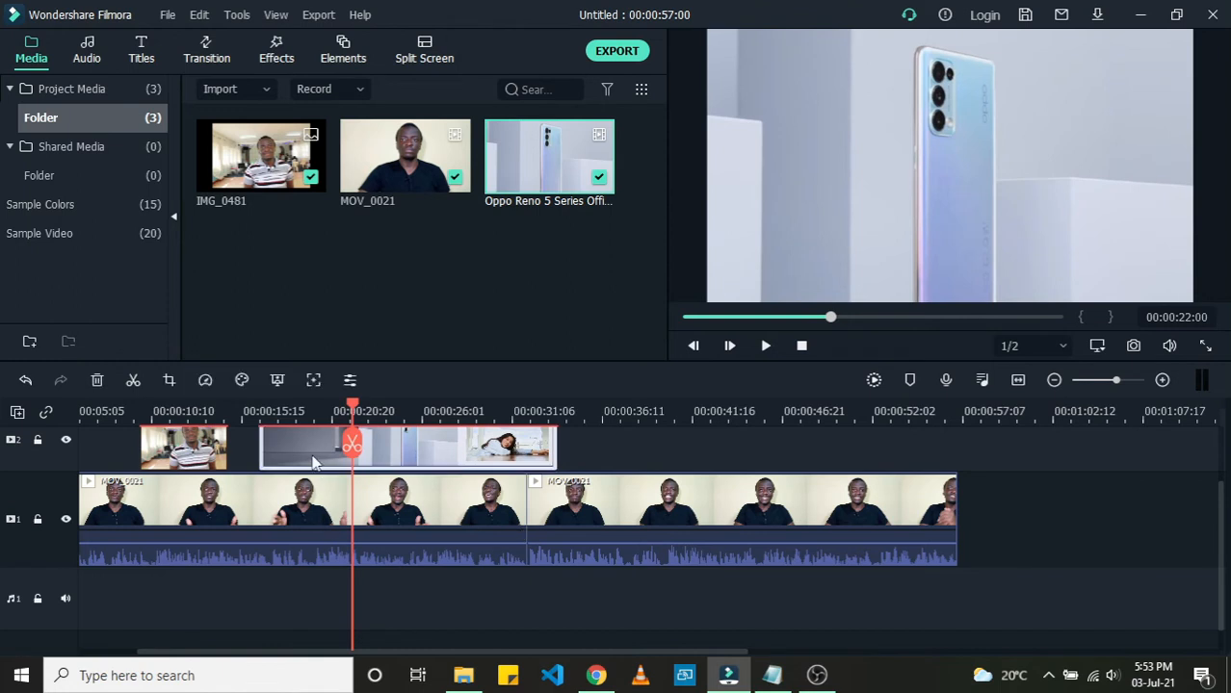
click(25, 381)
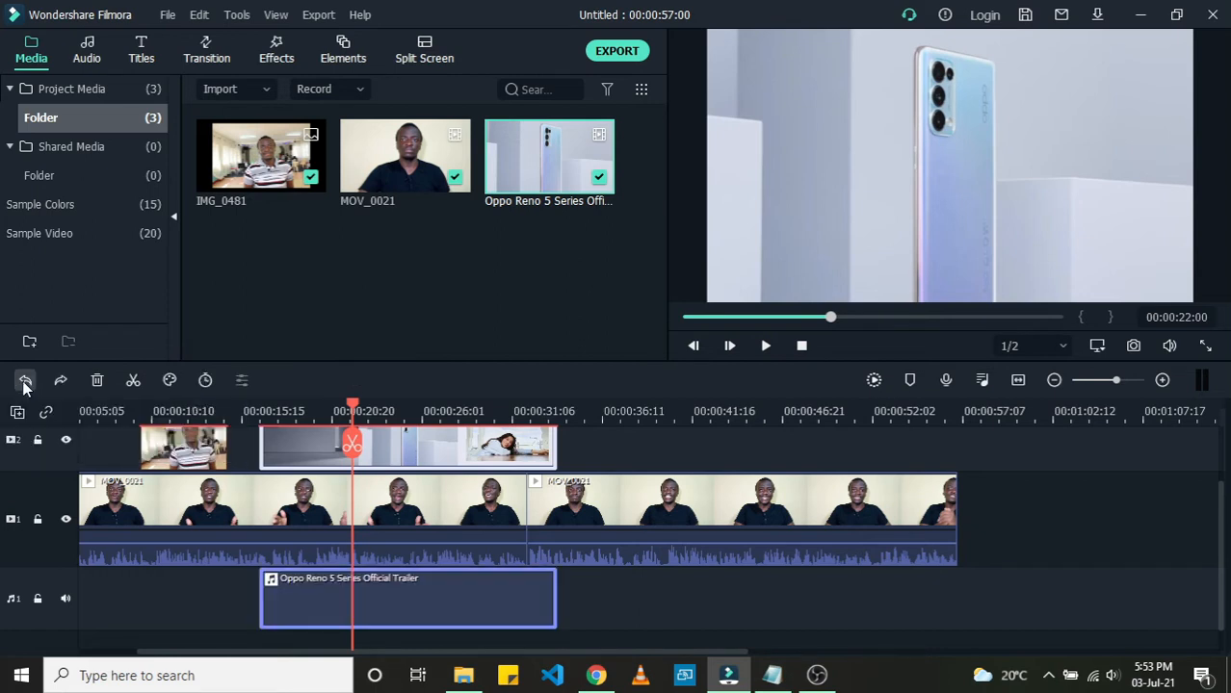
click(25, 381)
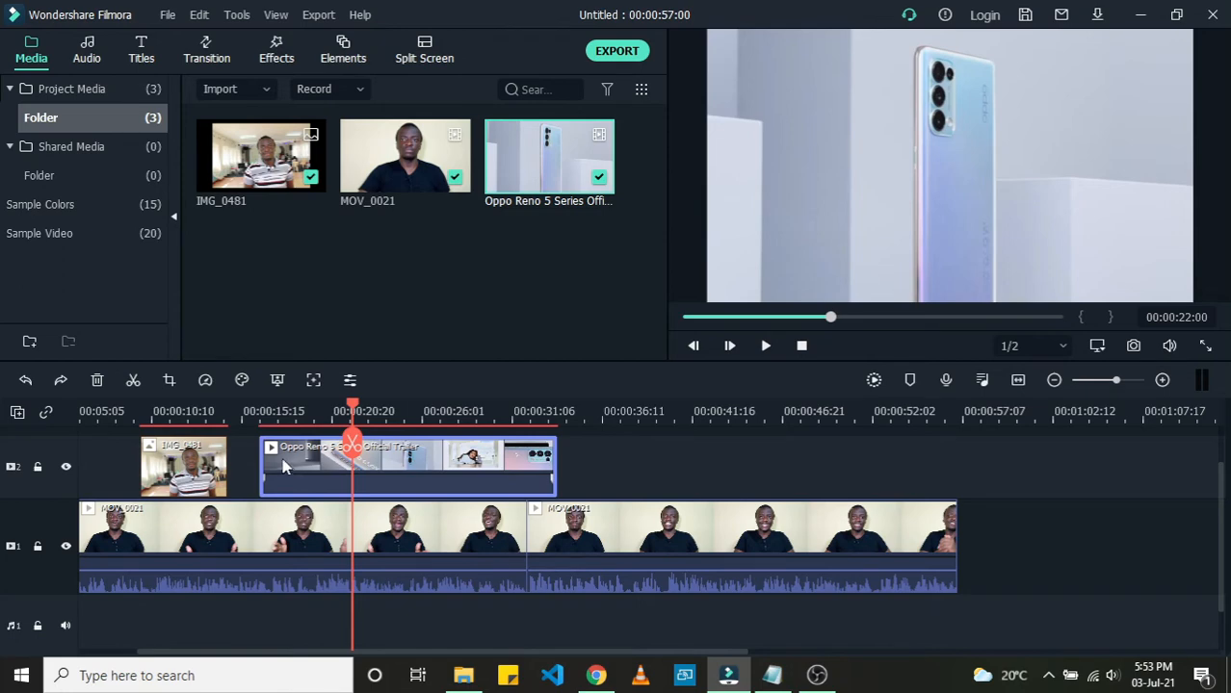
Step: Mute the trailer clip and play it back from about 00:00:17
right_click(282, 466)
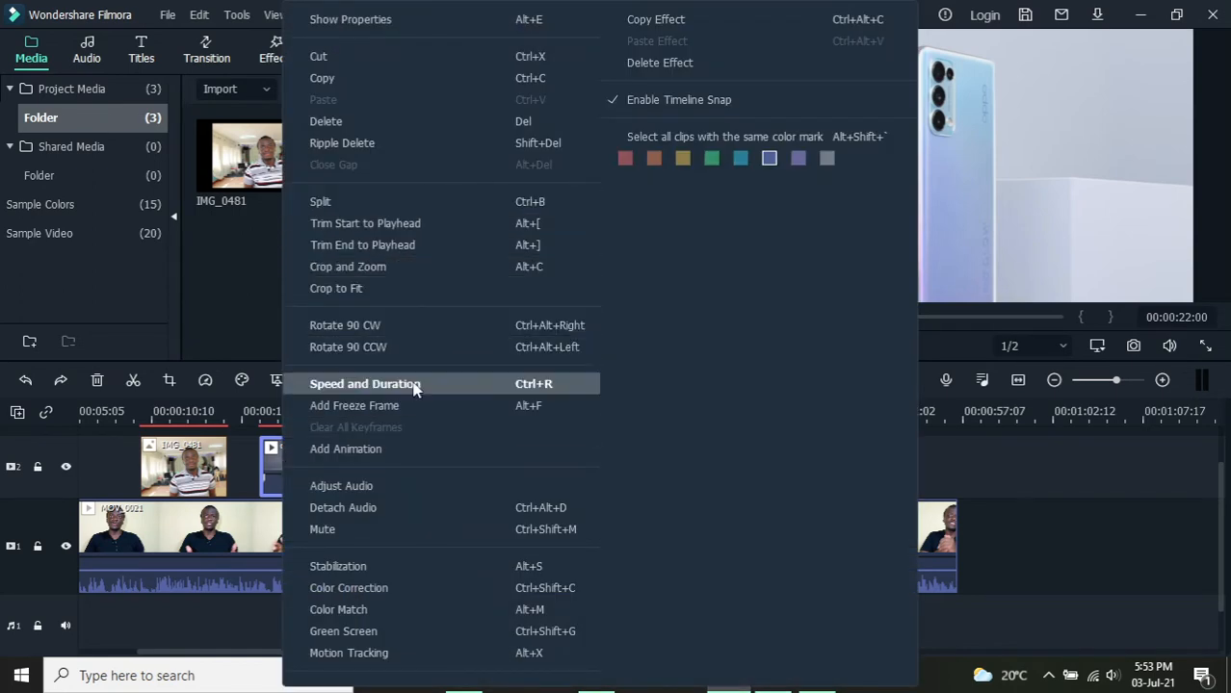
click(373, 538)
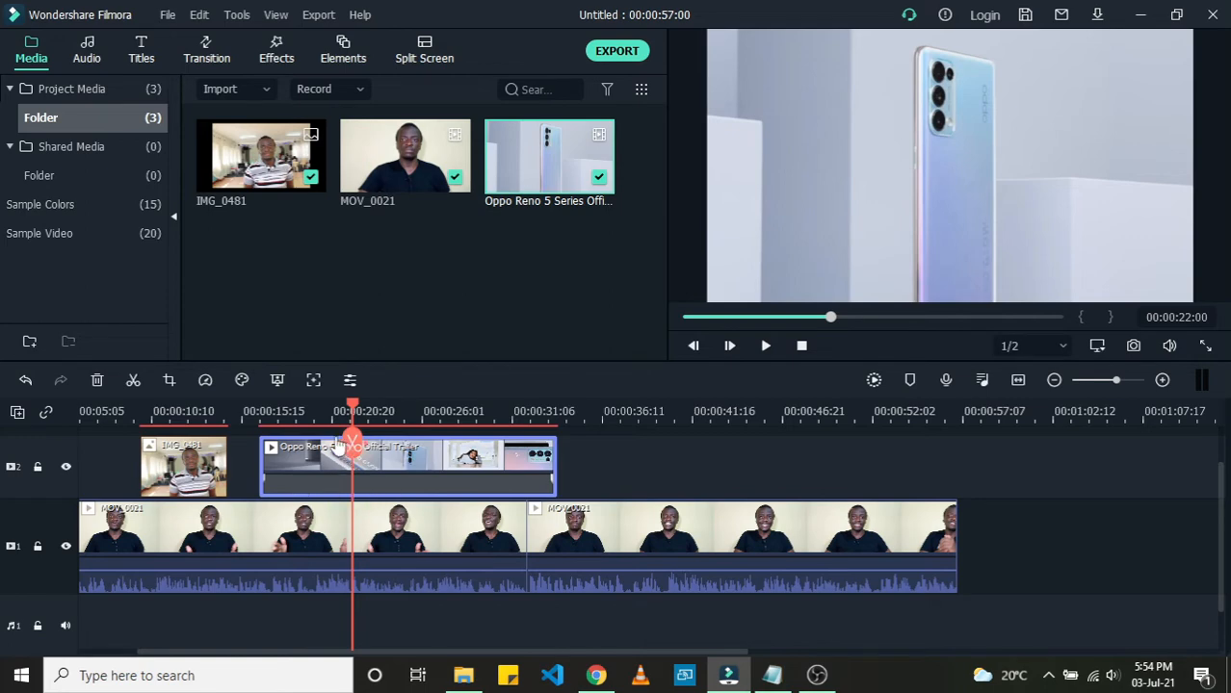
click(282, 418)
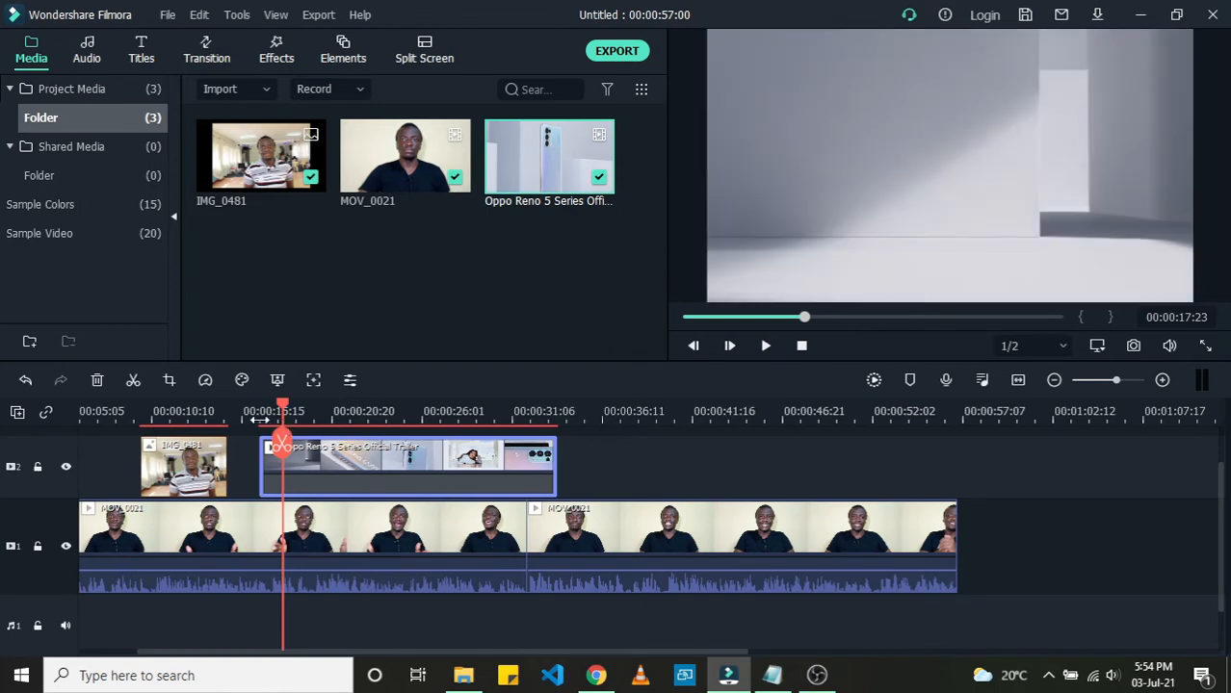
key(space)
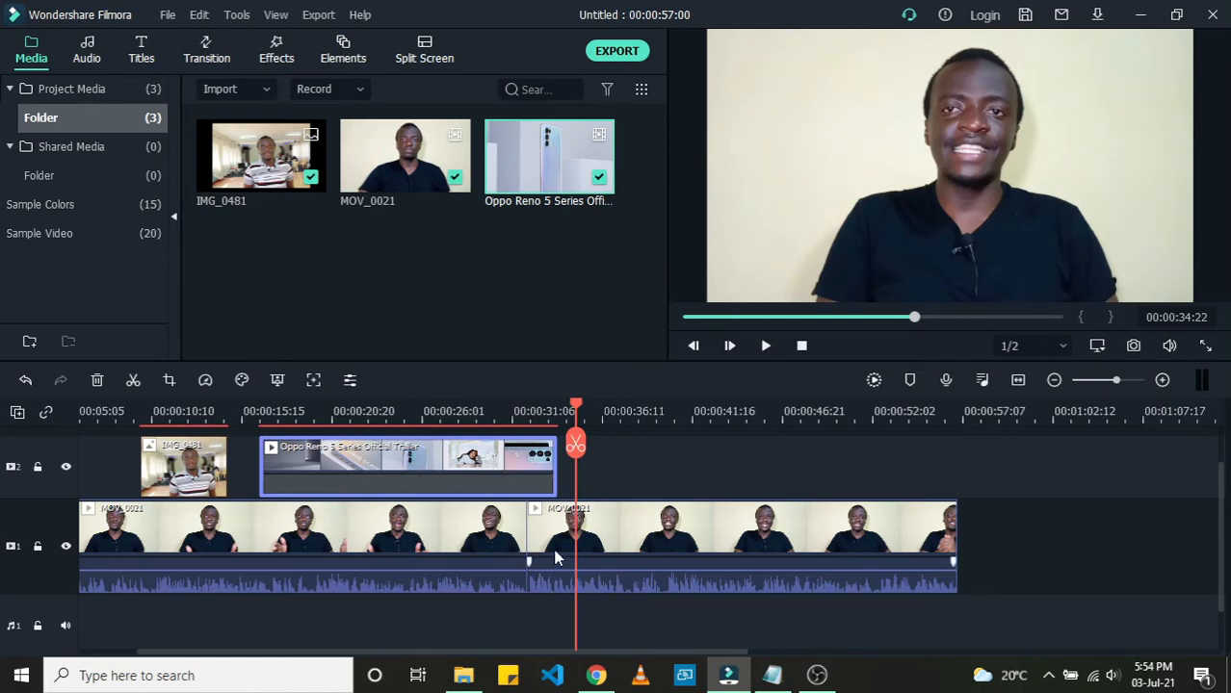
Step: Move the trailer clip along the second track to start at about 00:00:35
click(611, 526)
click(472, 541)
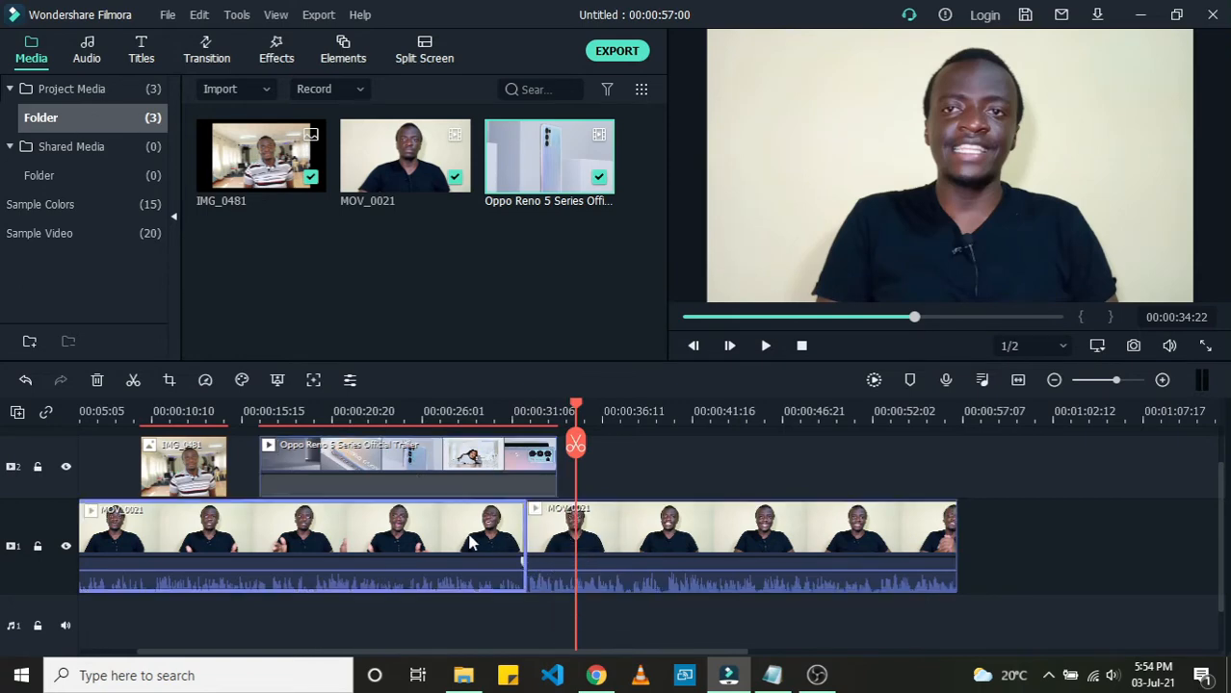
click(238, 411)
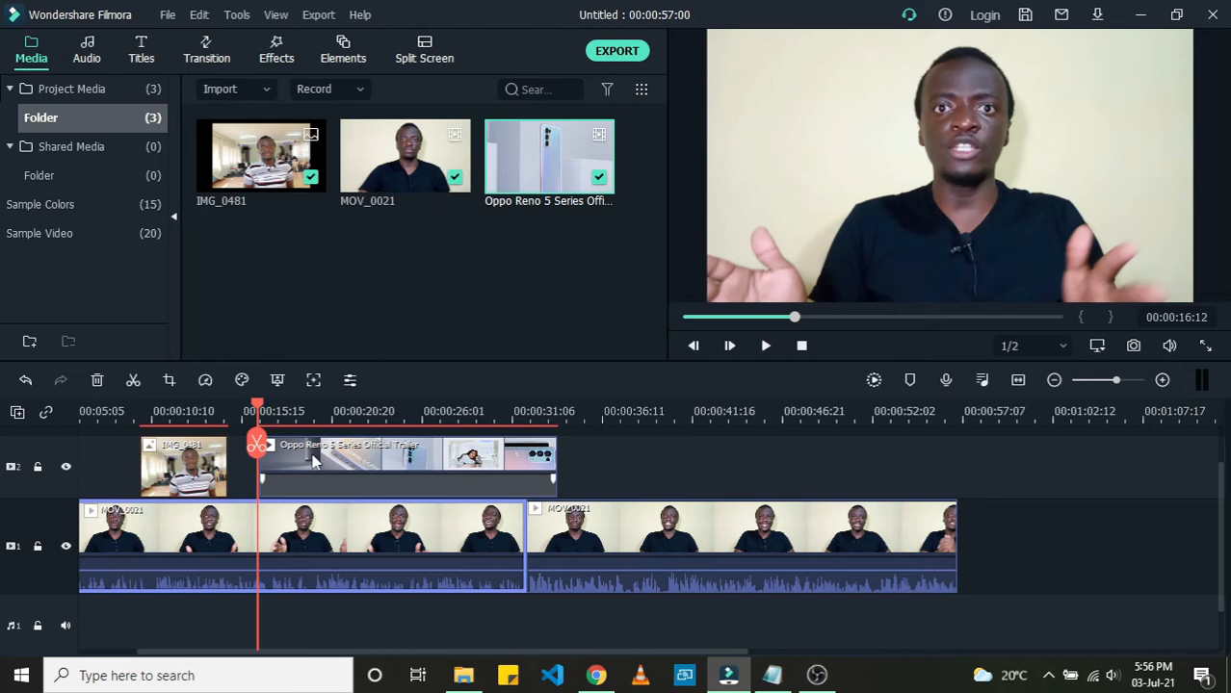
drag(313, 461, 631, 502)
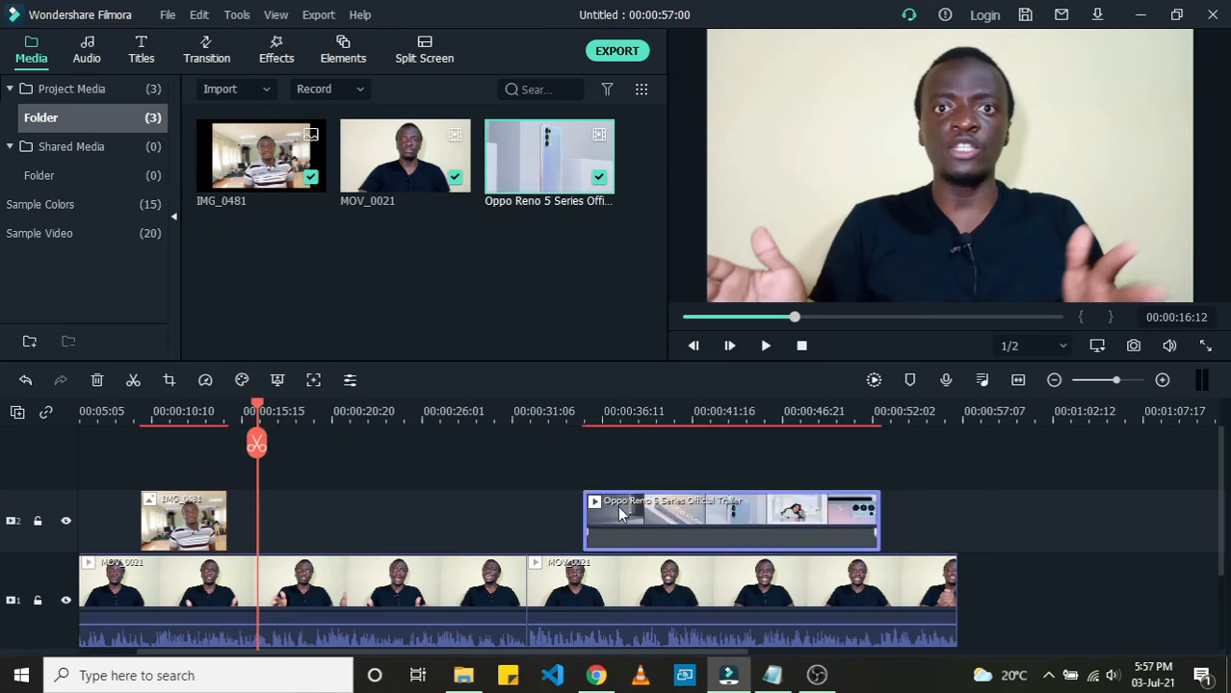
click(377, 591)
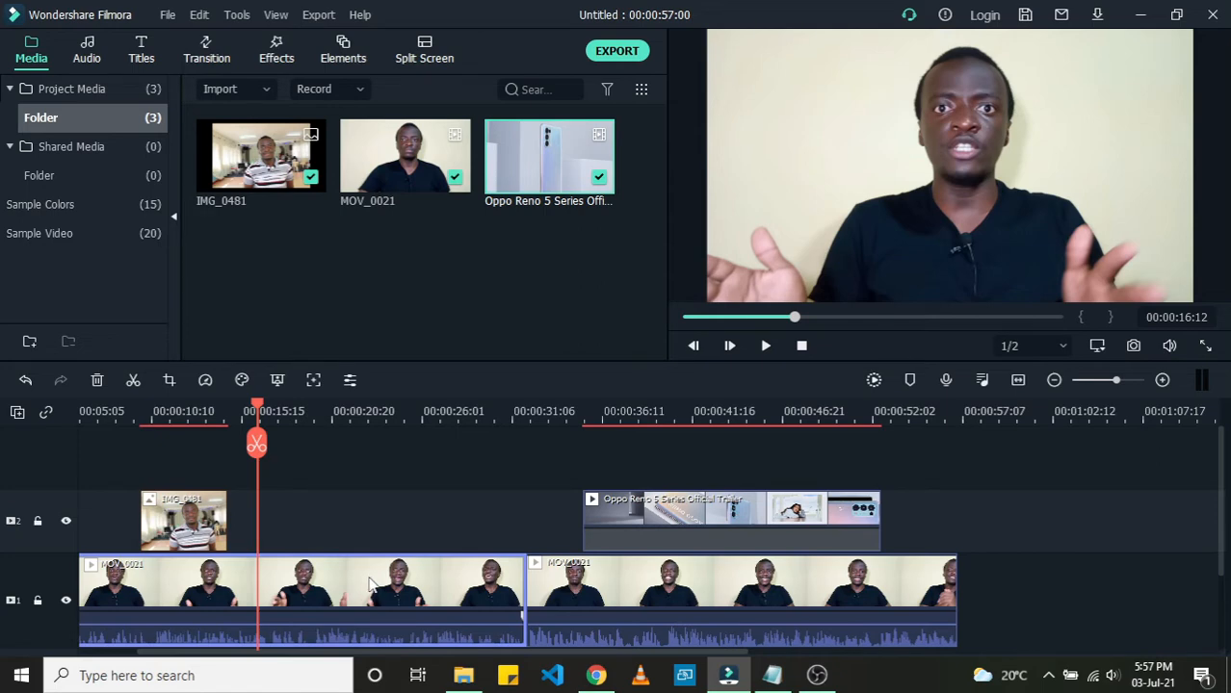
drag(371, 584, 197, 583)
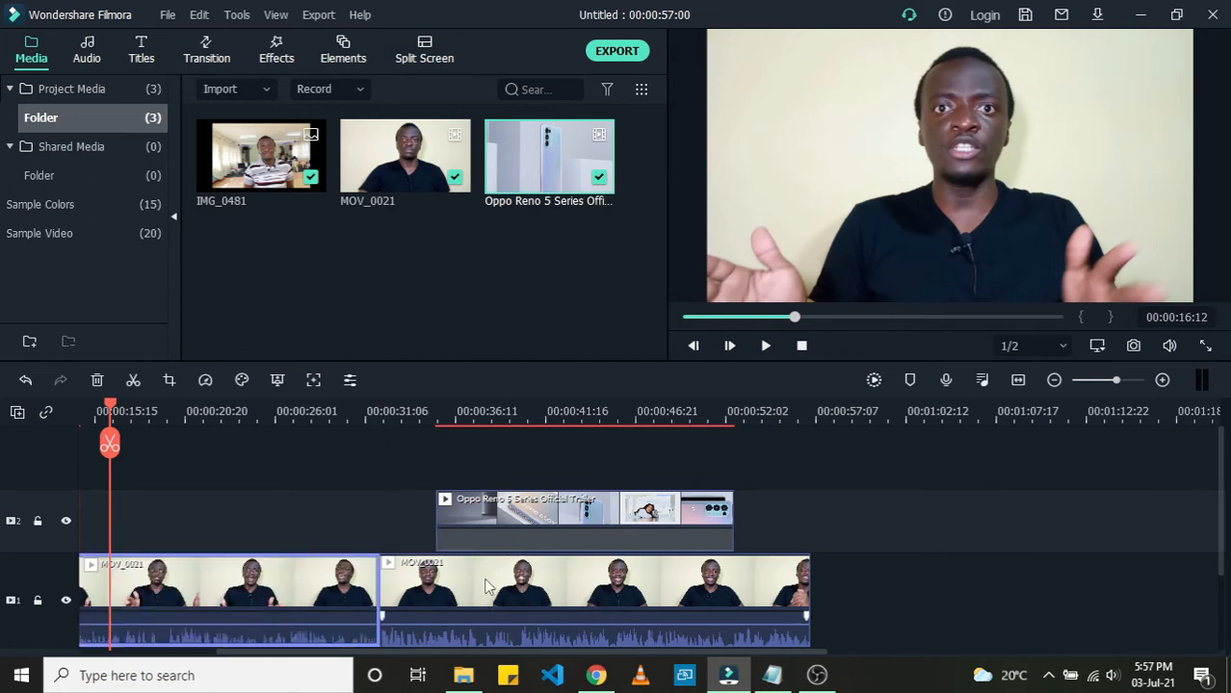
mouse_move(493, 529)
mouse_down()
mouse_move(445, 532)
mouse_move(530, 520)
mouse_move(511, 520)
mouse_up()
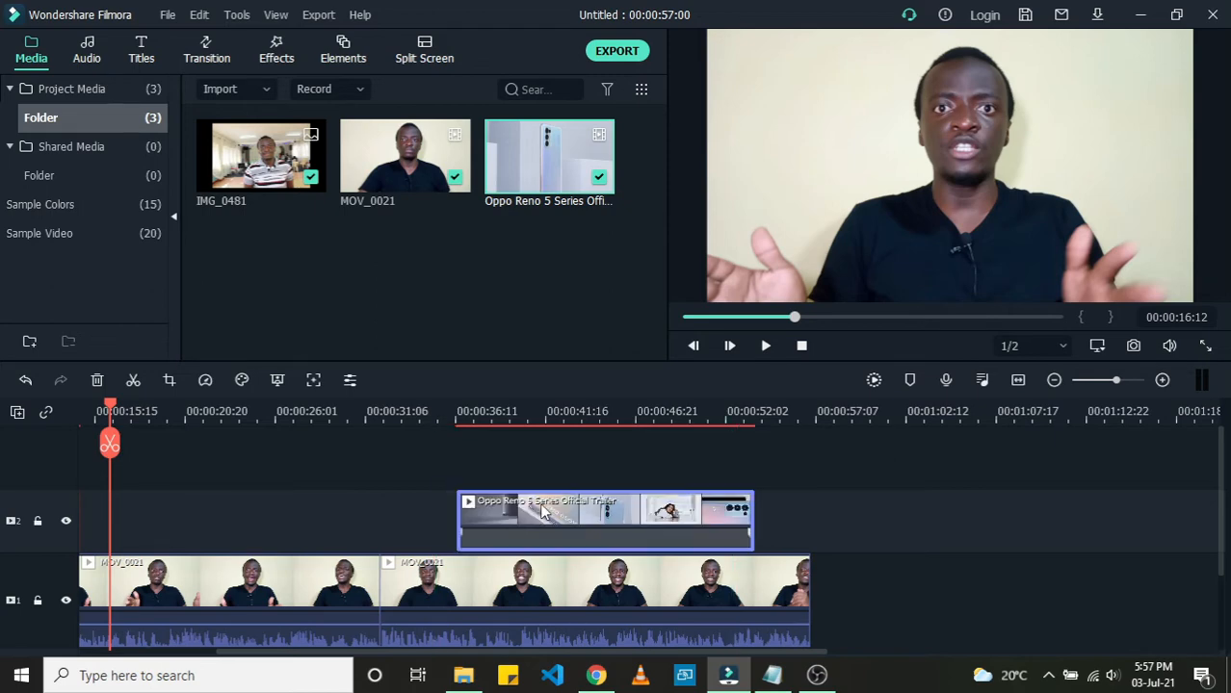
Step: Move the trailer clip earlier on the second track so it starts at about 00:00:33
scroll(539, 511, down, 1)
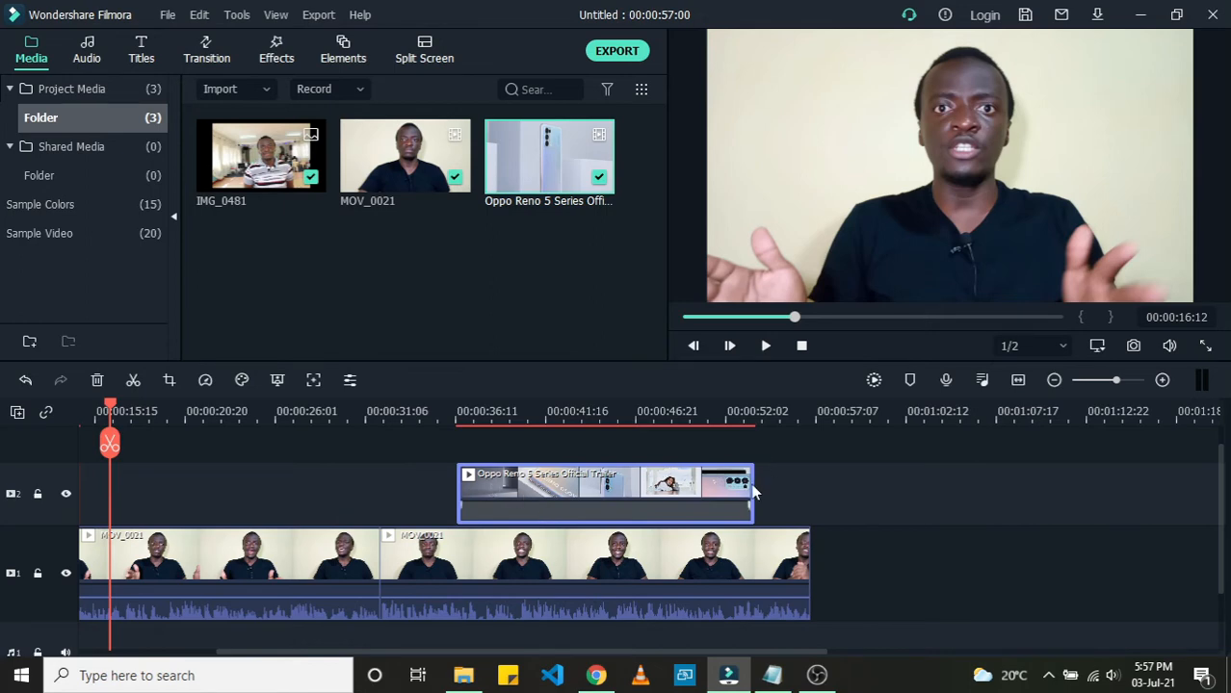
click(753, 420)
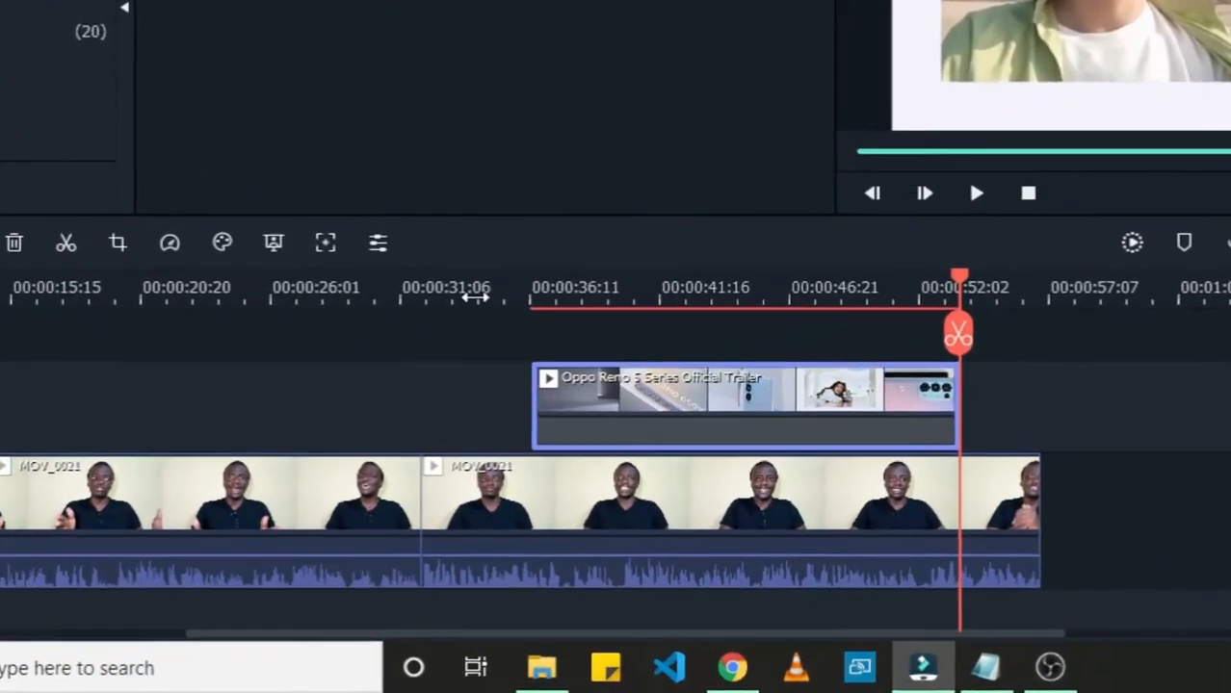
click(477, 298)
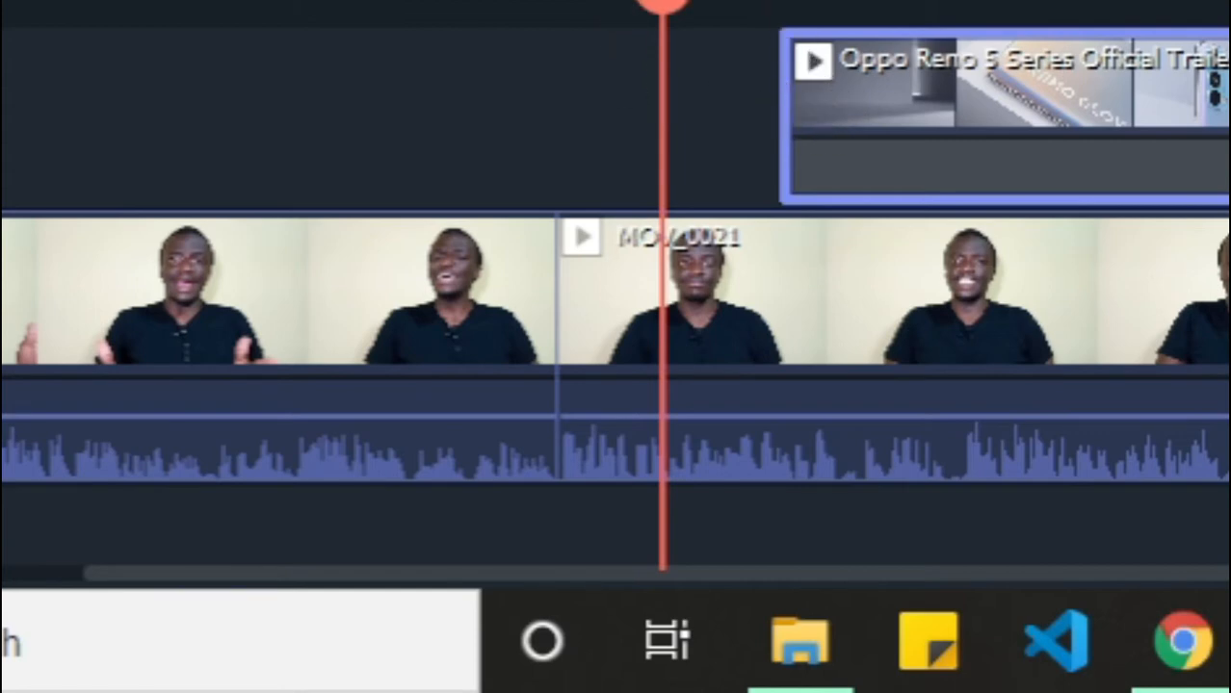
drag(662, 3, 630, 2)
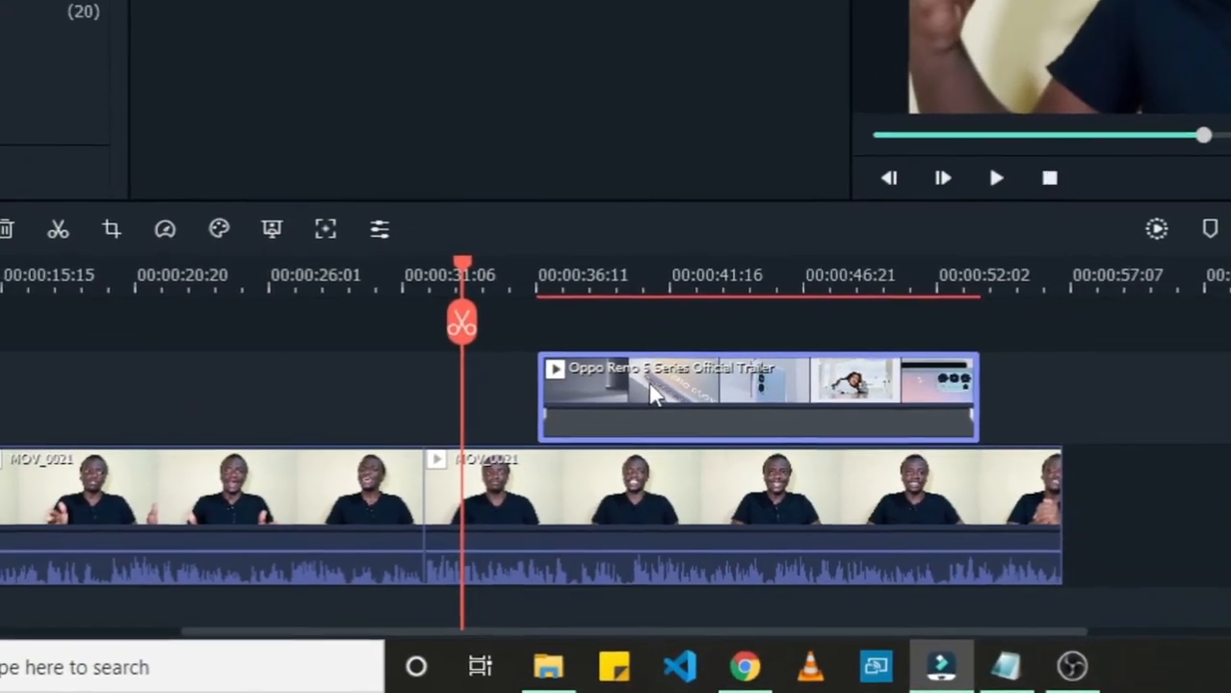
drag(700, 354, 621, 339)
drag(510, 470, 506, 470)
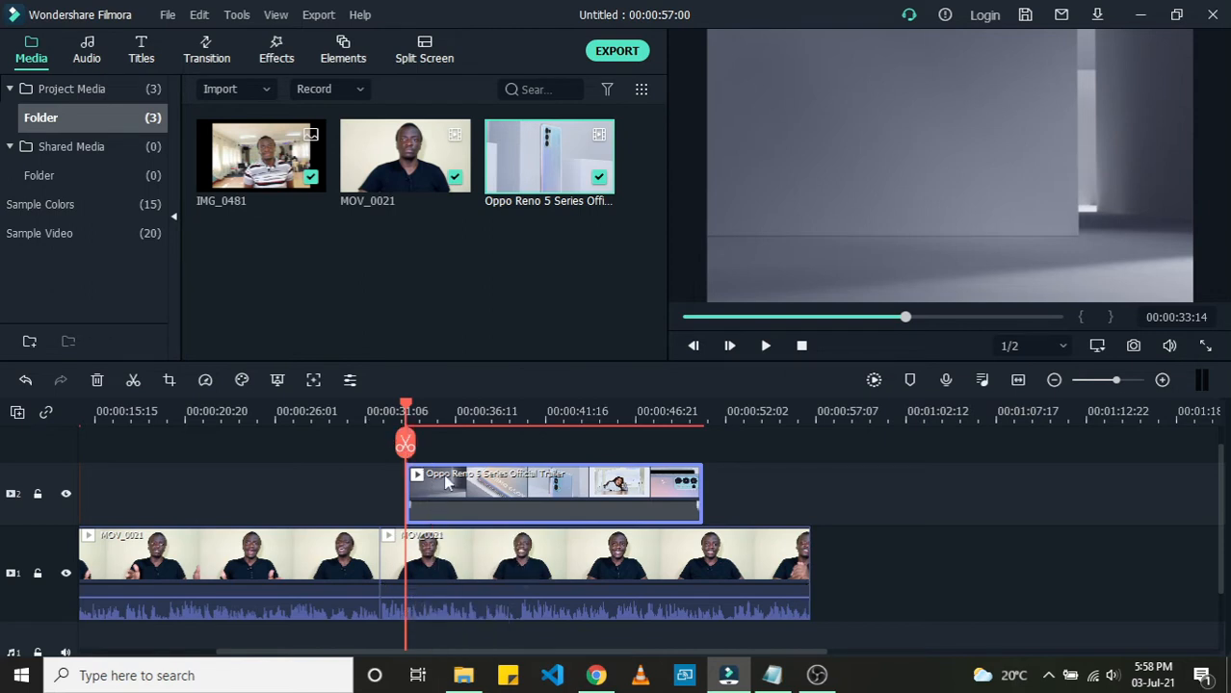
Step: Play back the moved trailer section, then return the playhead and timeline view toward the start
key(space)
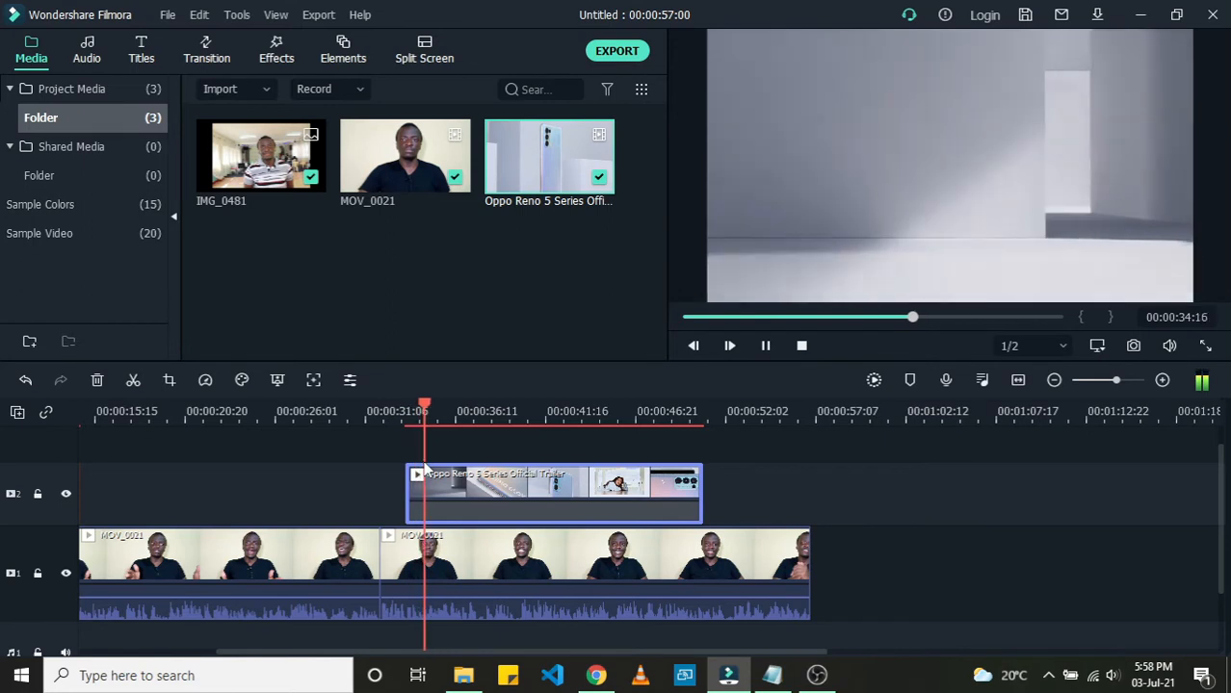
key(space)
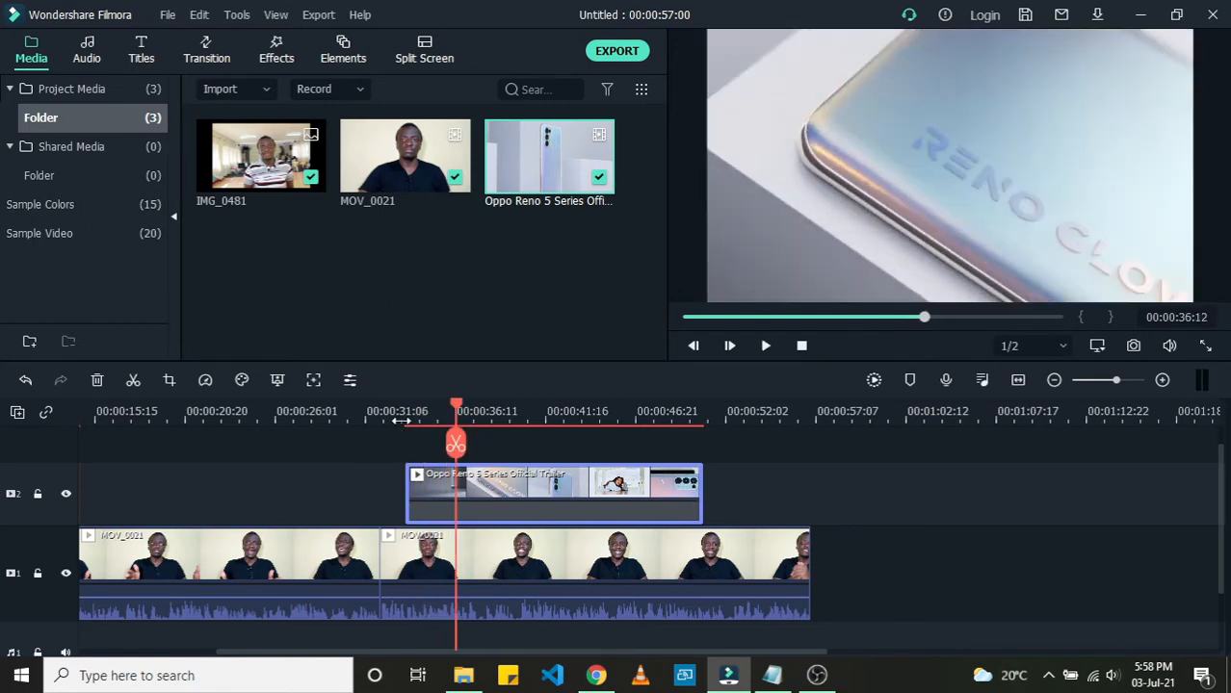
click(401, 421)
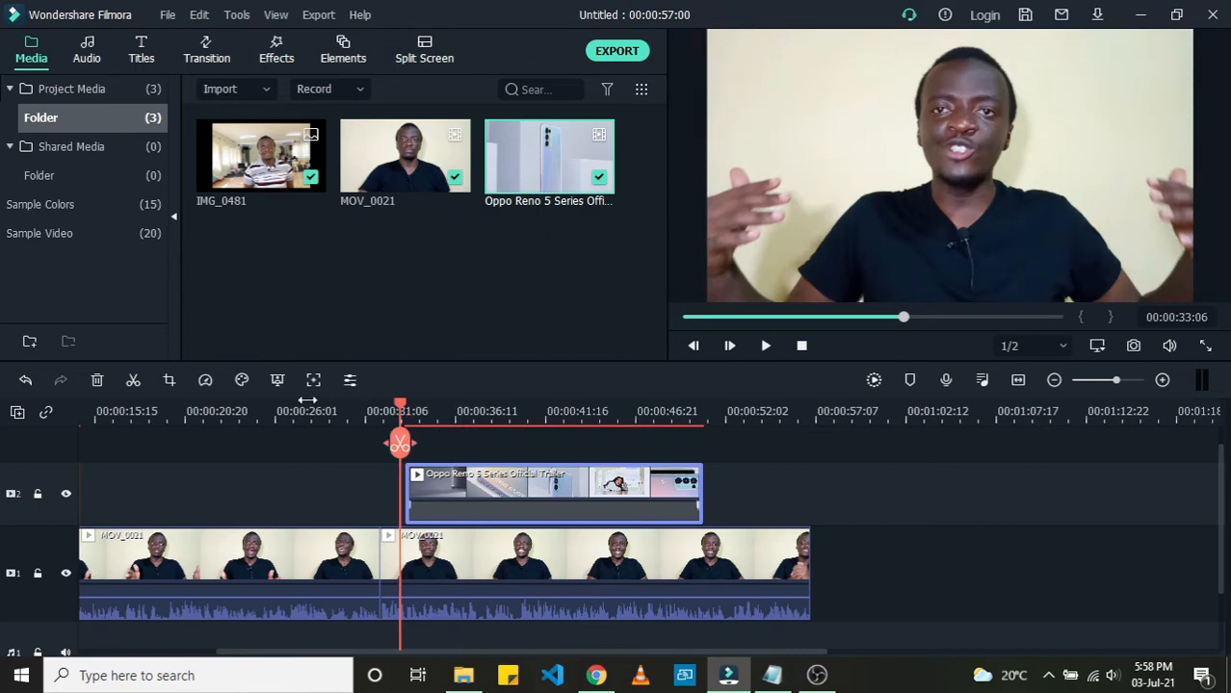
click(165, 415)
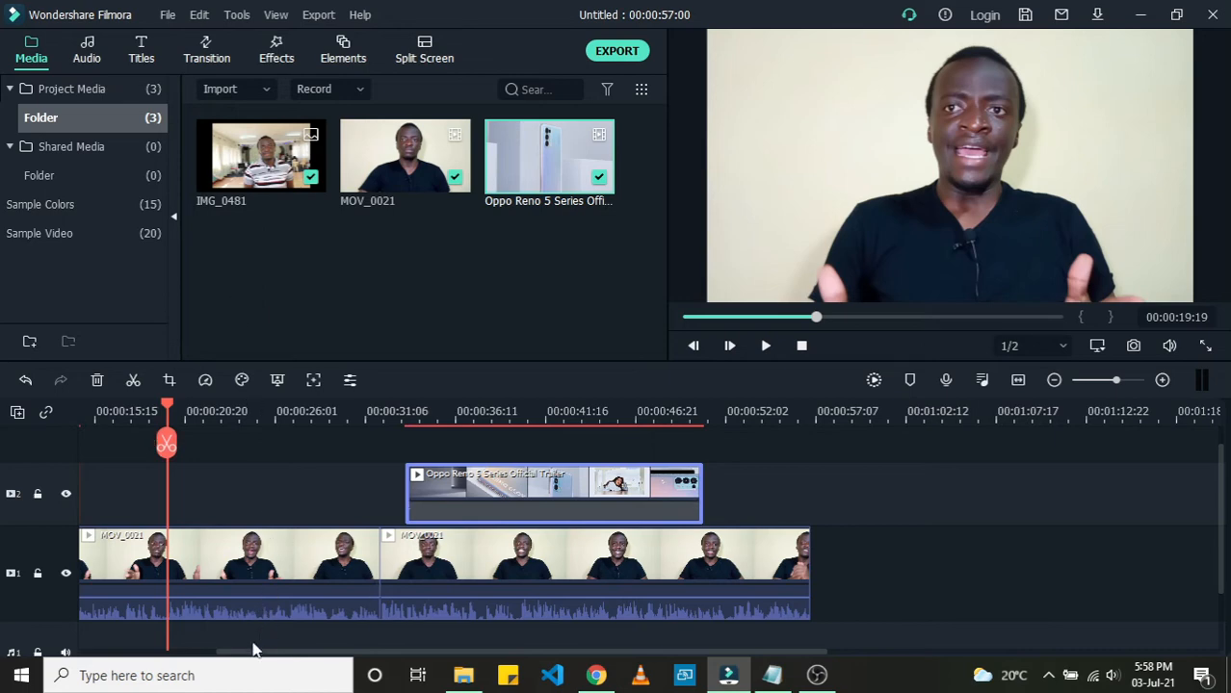
drag(249, 658, 88, 651)
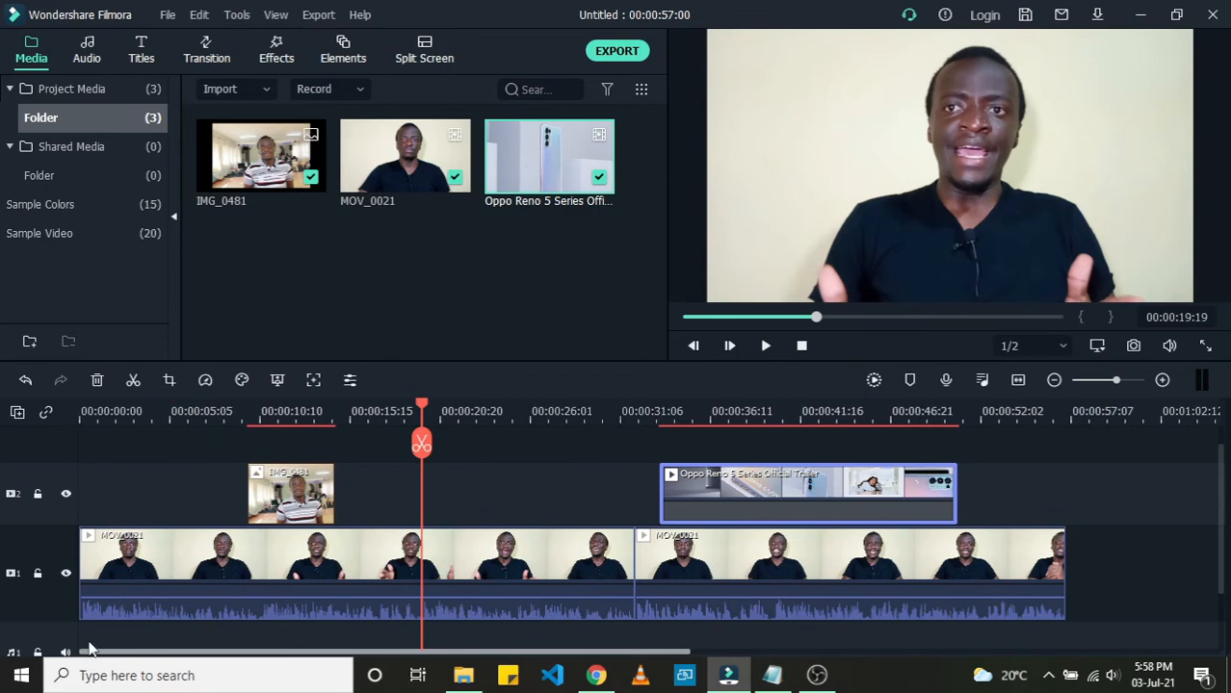
Step: Browse the title templates and add Title 1 on a new third track near the start of the timeline
click(142, 52)
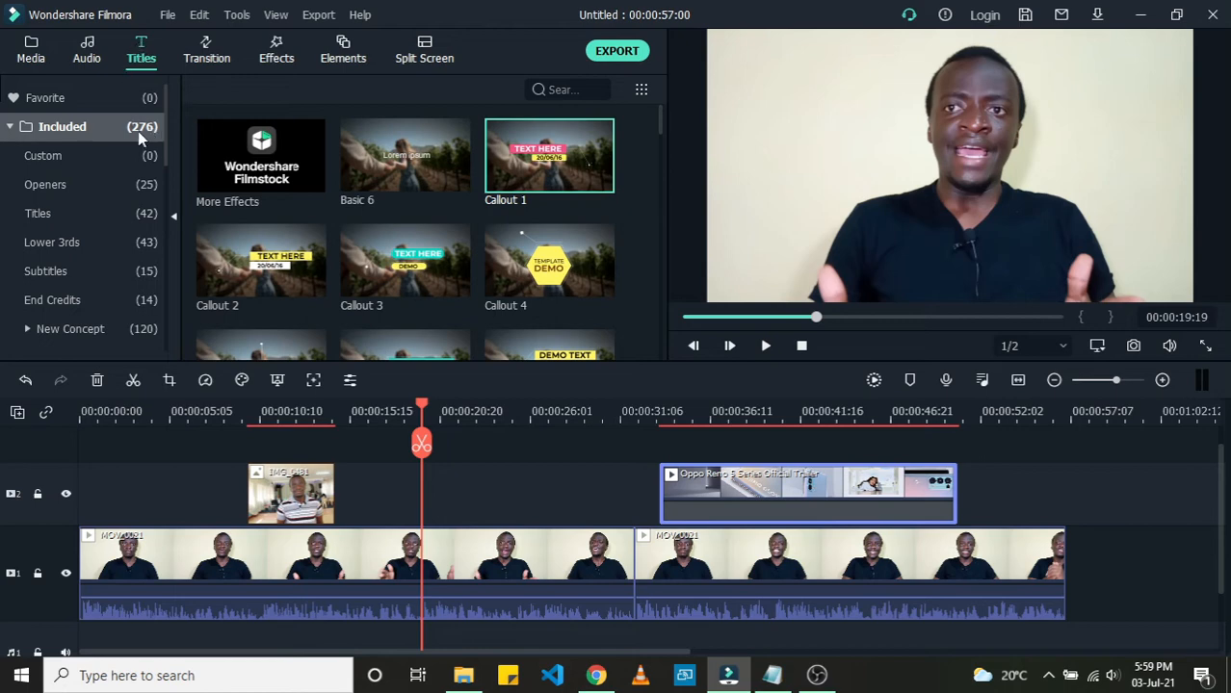
scroll(423, 197, down, 3)
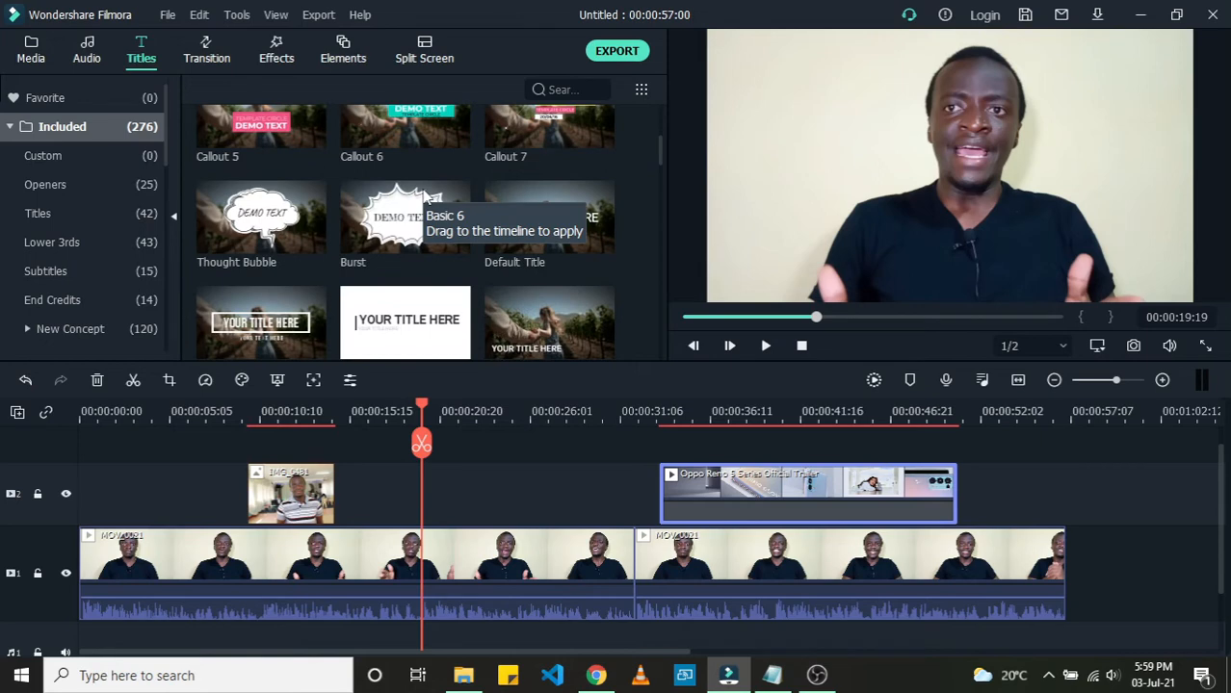
scroll(424, 198, down, 5)
scroll(424, 197, up, 10)
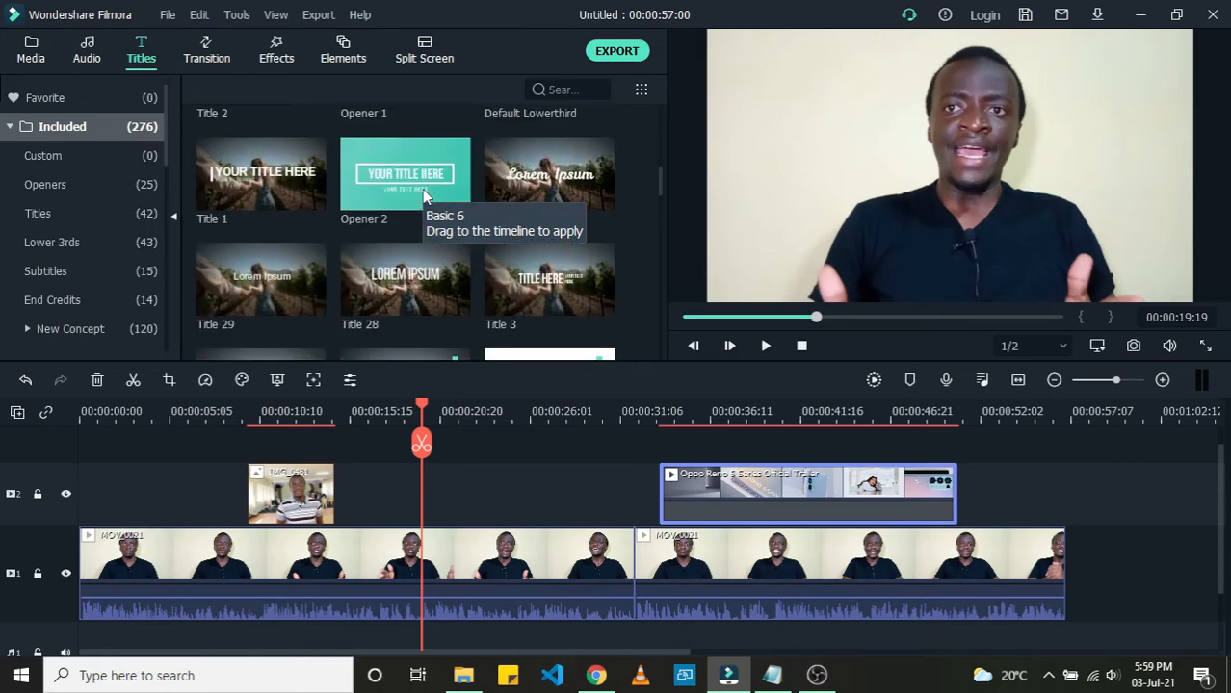
scroll(380, 189, down, 5)
scroll(382, 193, up, 5)
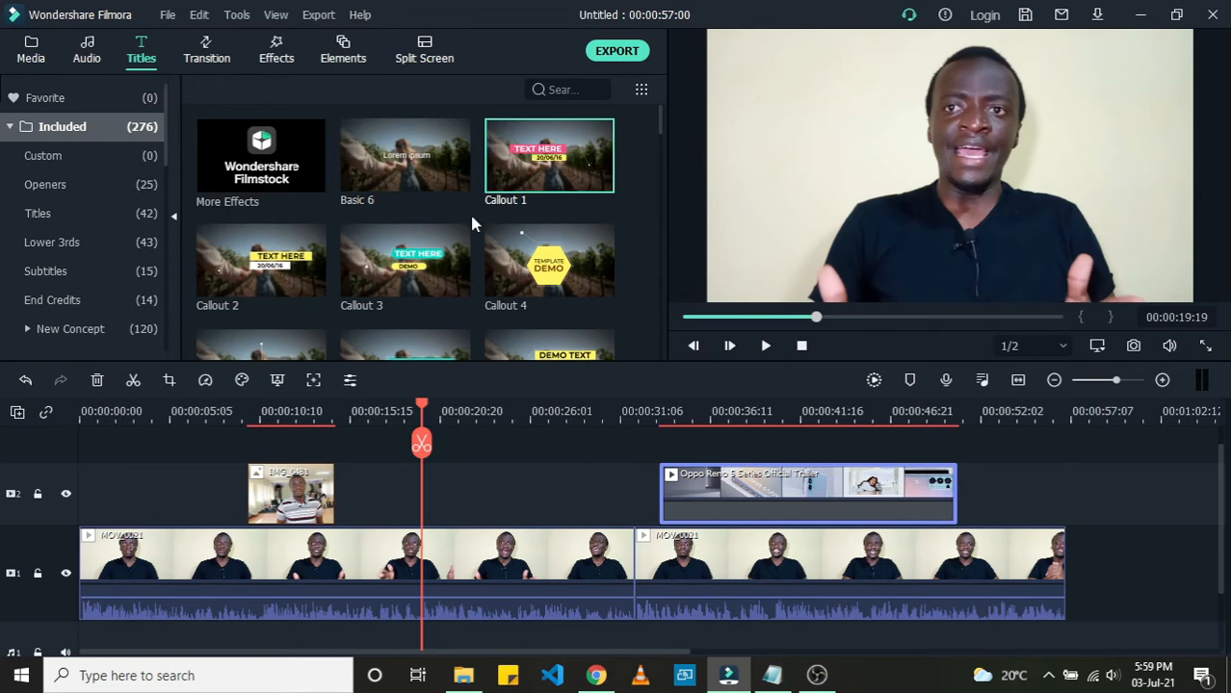
click(413, 268)
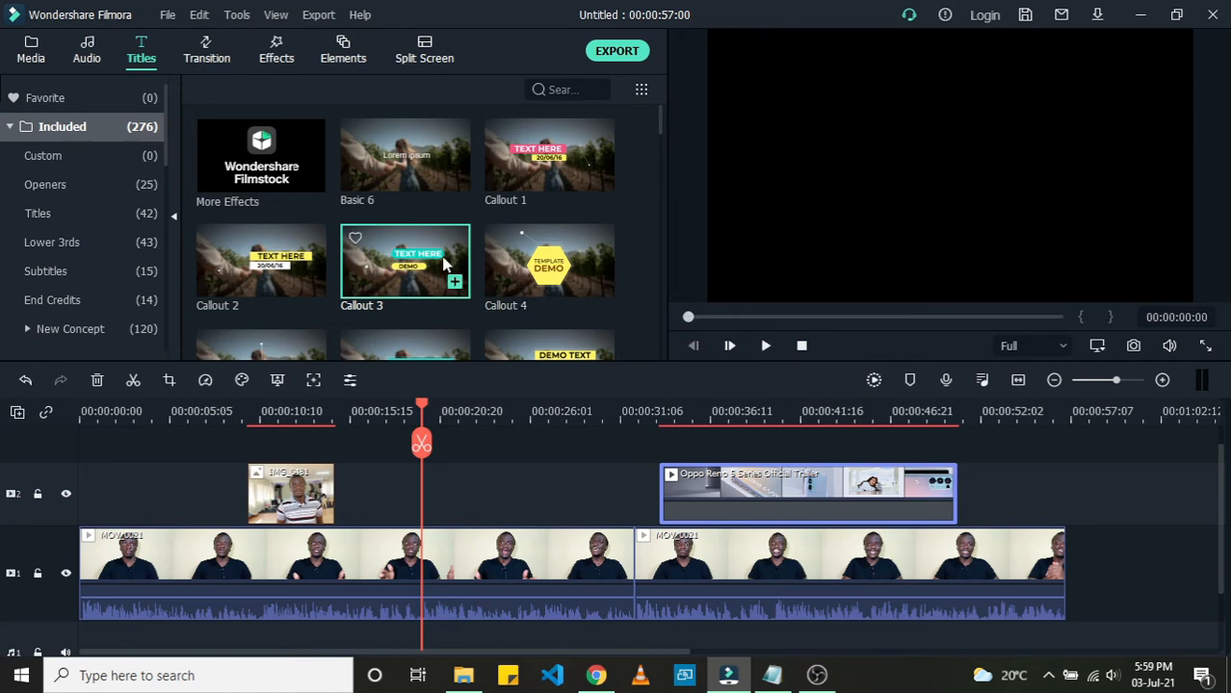
scroll(442, 260, down, 3)
scroll(440, 252, down, 5)
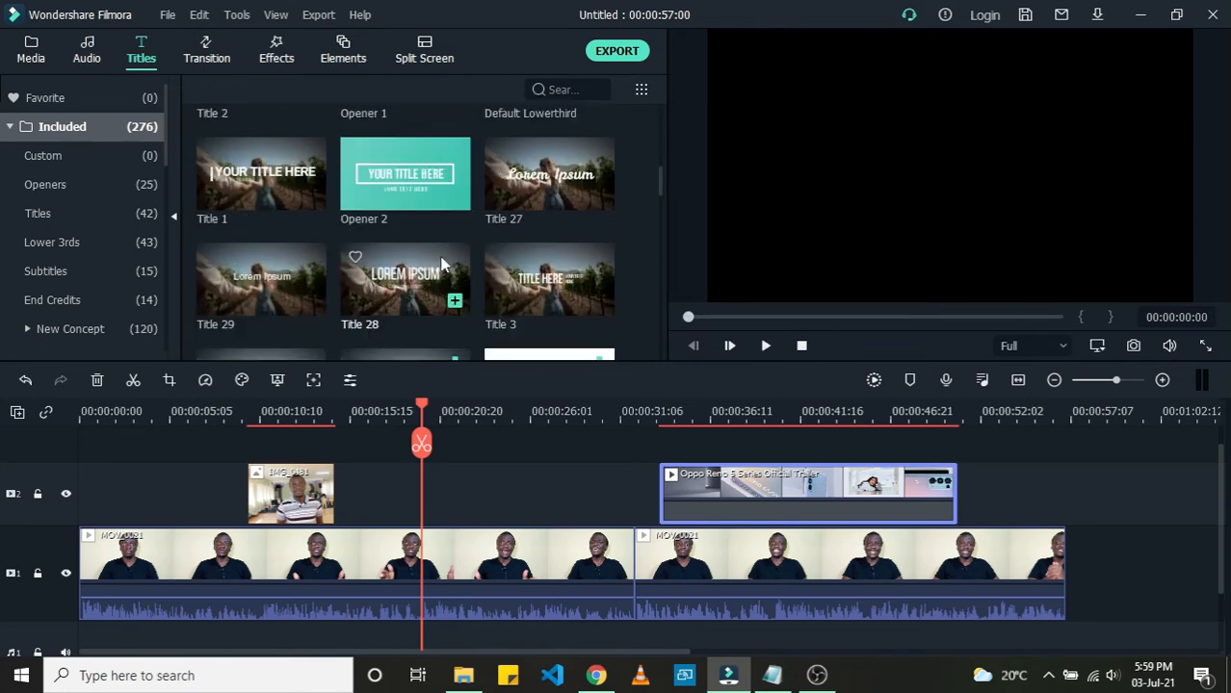
click(250, 180)
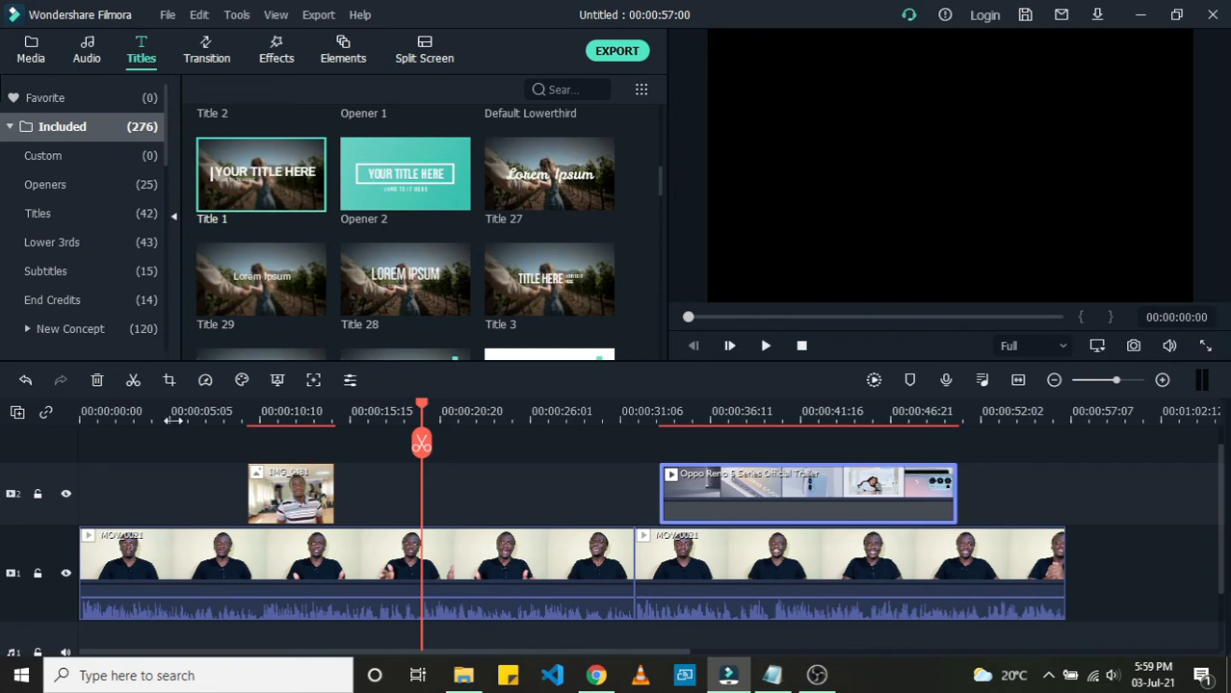
drag(249, 190, 143, 463)
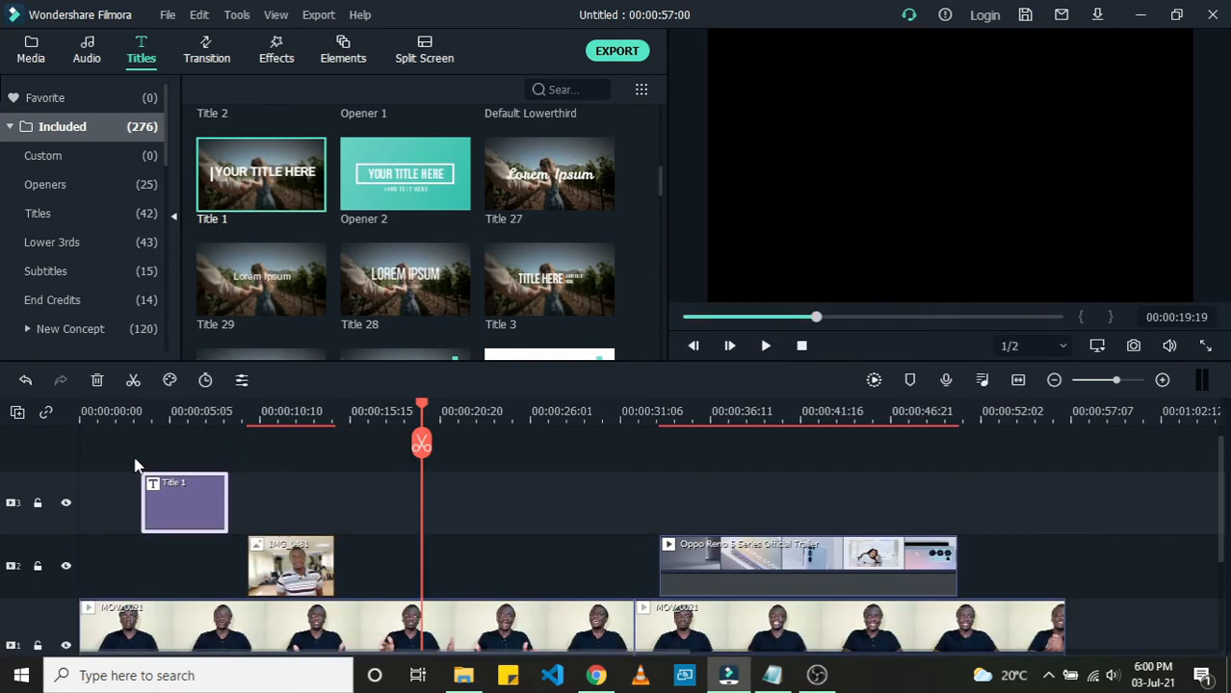
Step: Preview the title over the video from around its start
click(144, 418)
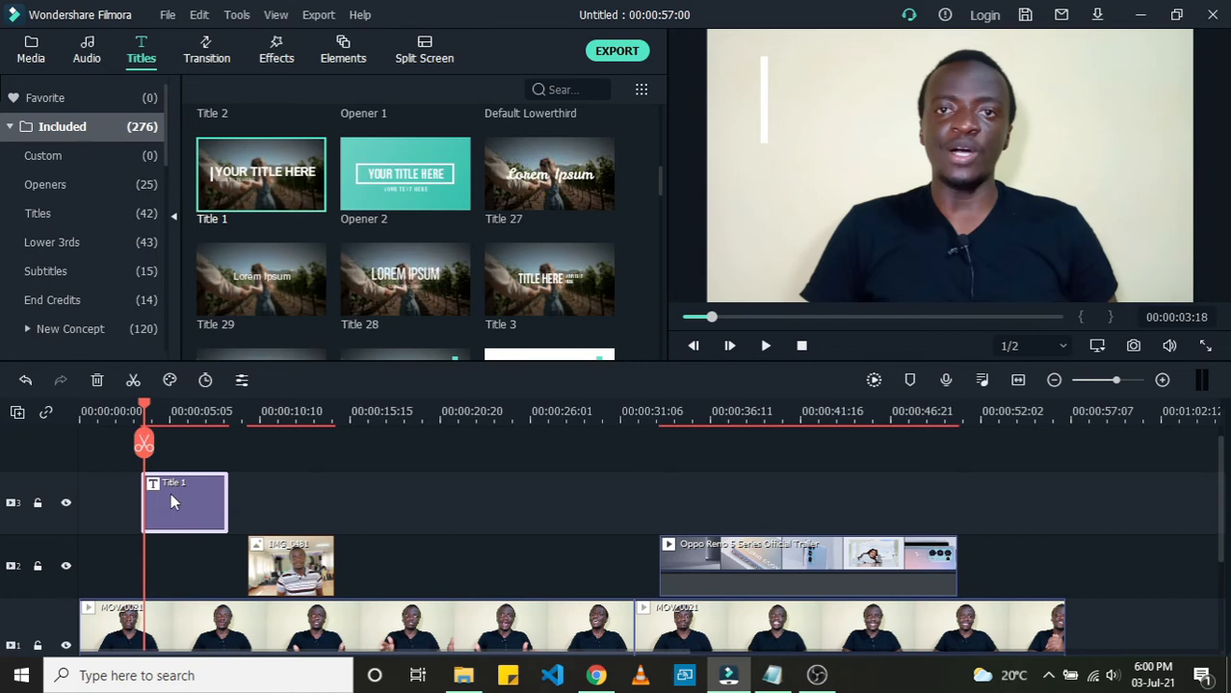
mouse_move(170, 493)
mouse_down()
mouse_move(178, 500)
mouse_move(139, 508)
mouse_move(166, 516)
mouse_up()
key(space)
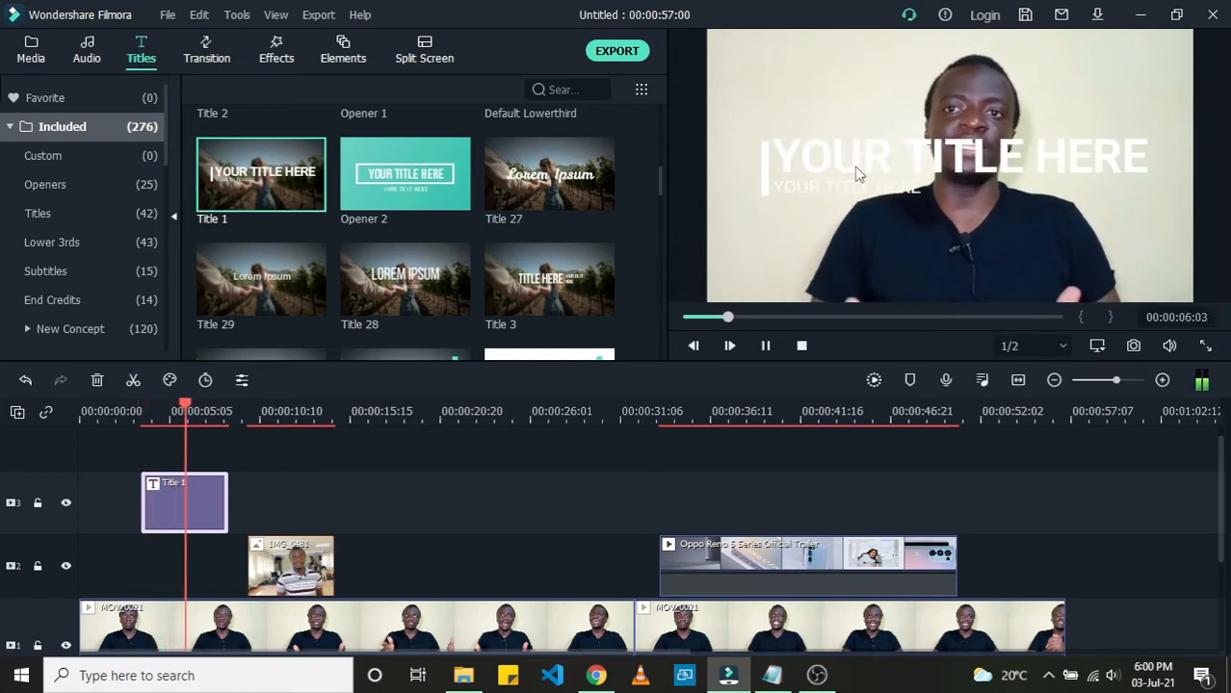
key(space)
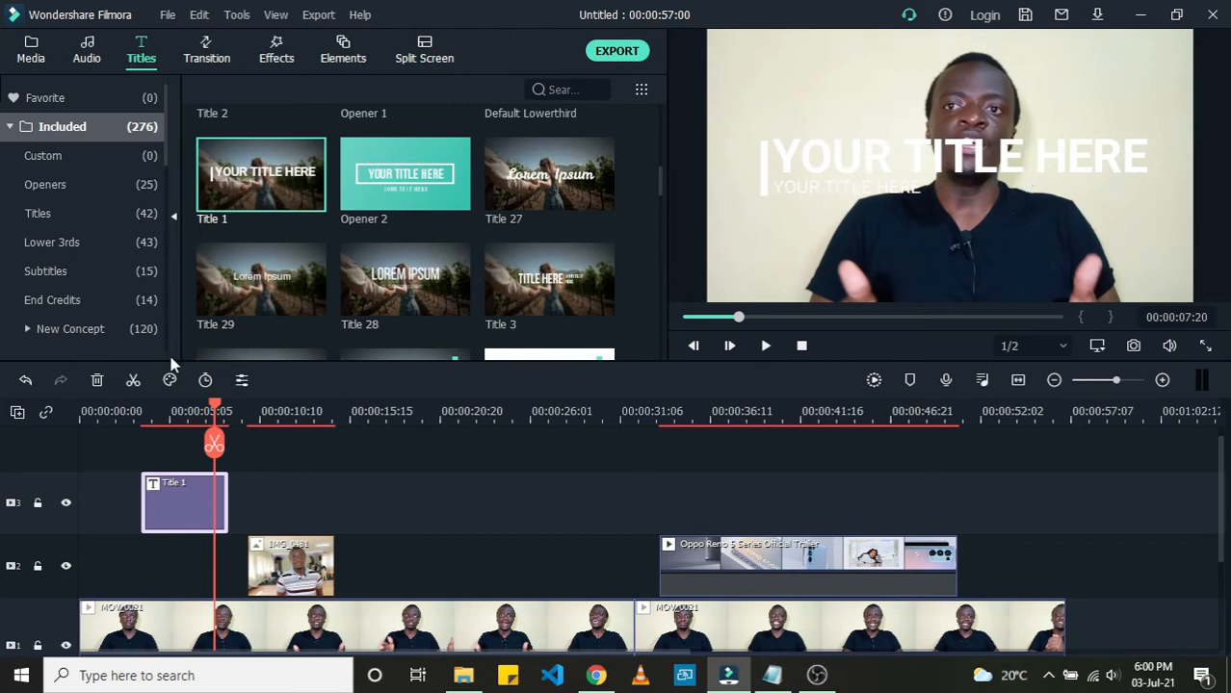
click(126, 413)
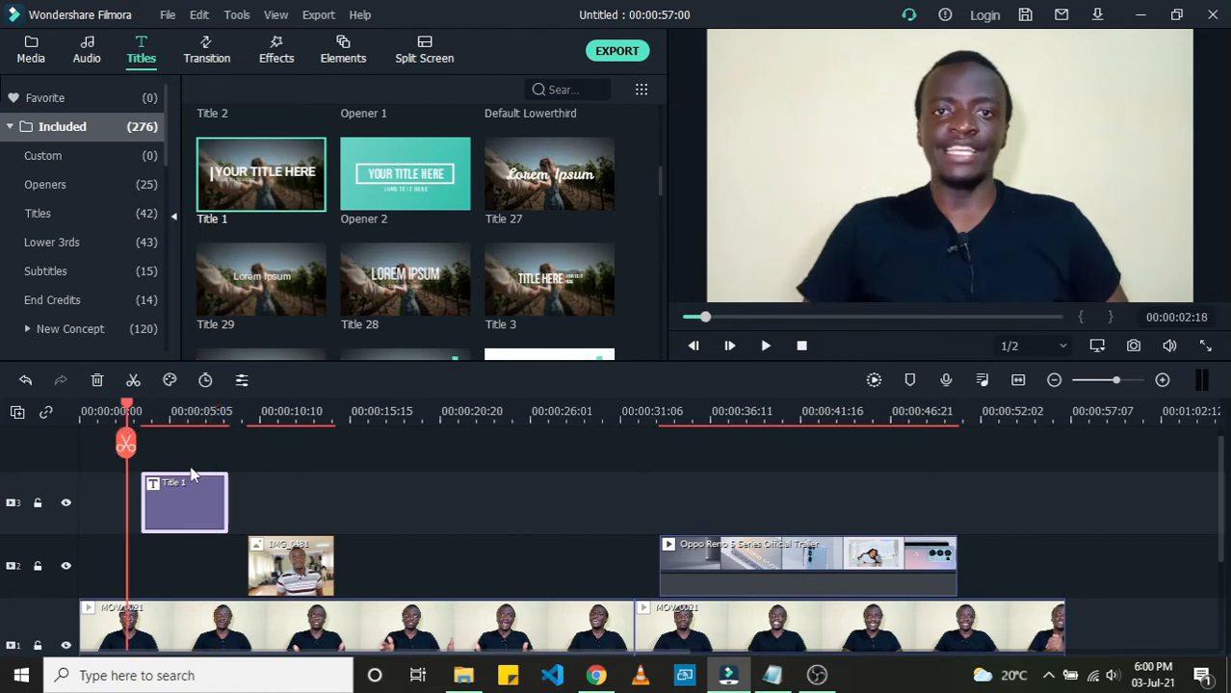
click(163, 422)
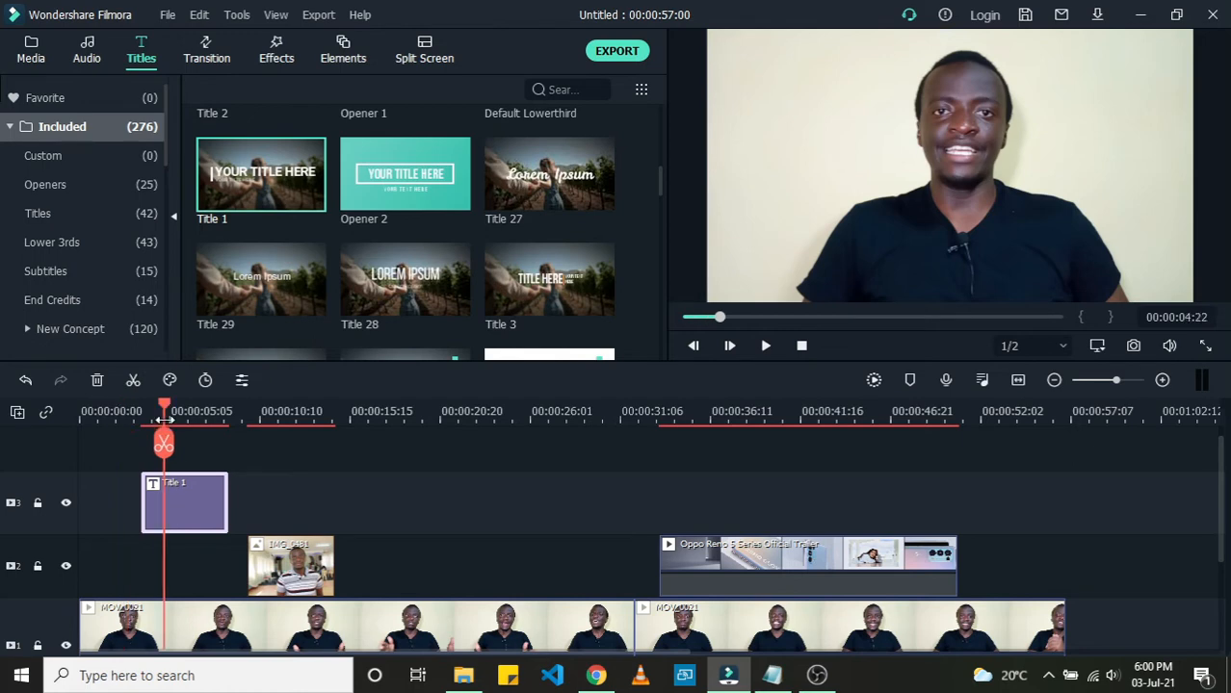
Step: Open the title for editing, replace the smaller subtitle line's text with the presenter's name, and nudge it slightly left
double_click(202, 509)
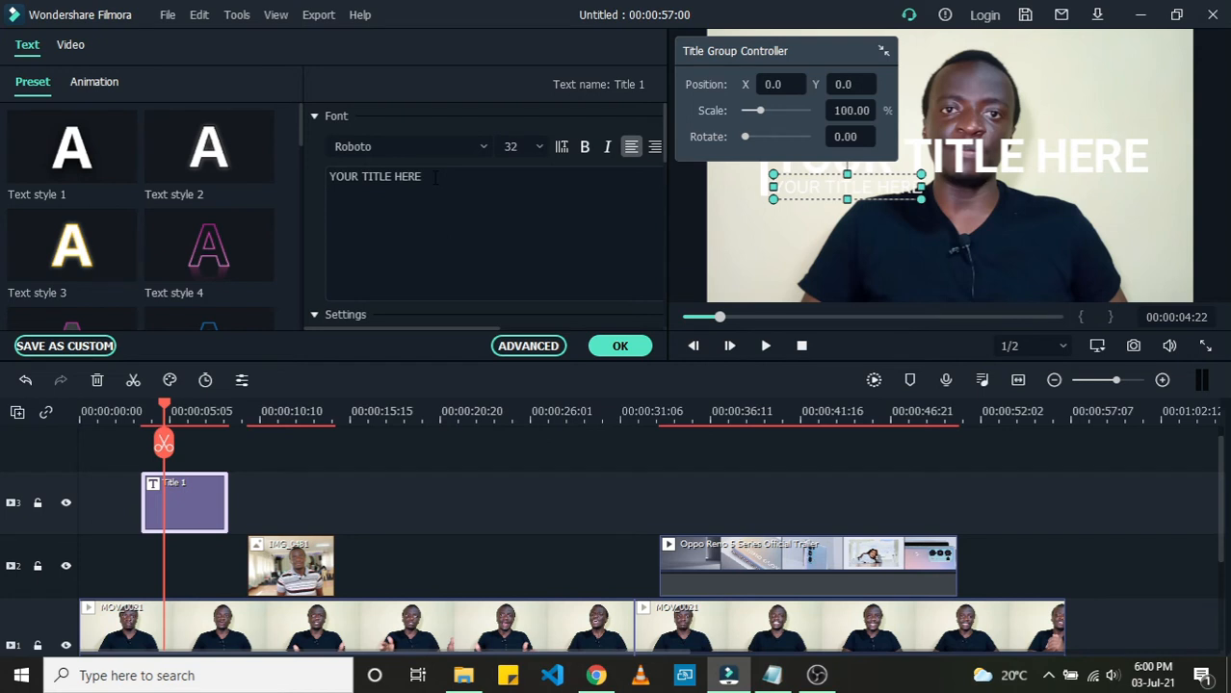
click(883, 50)
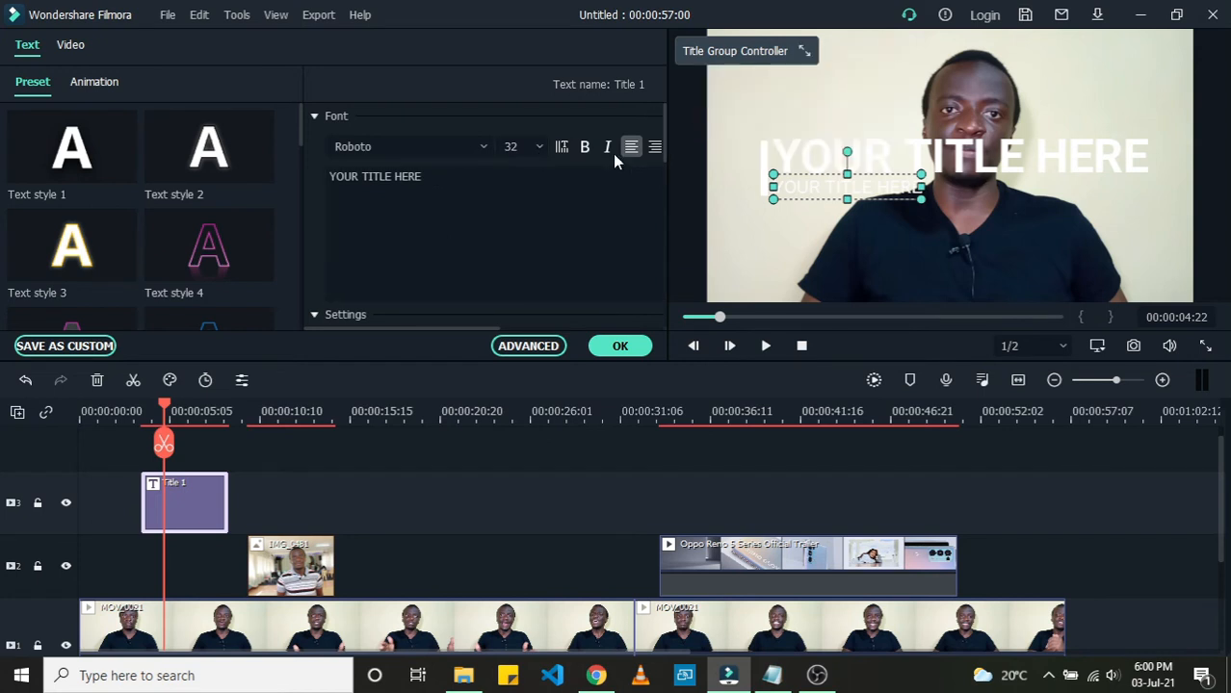
click(445, 181)
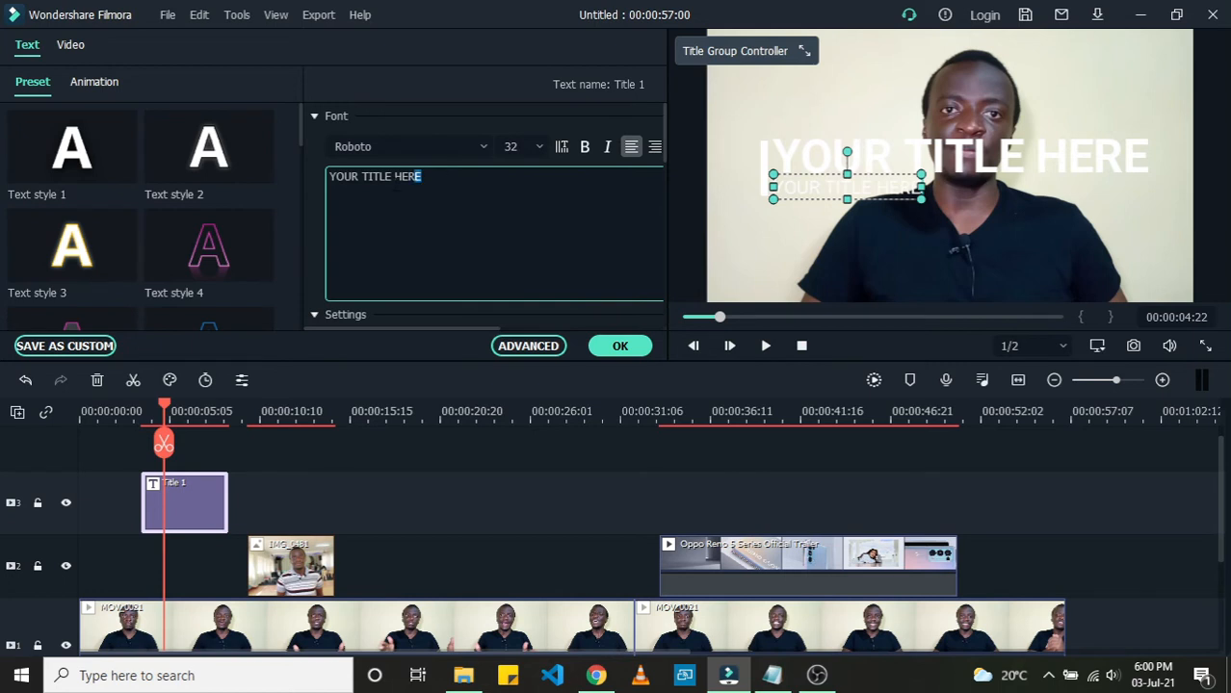
drag(457, 188, 317, 187)
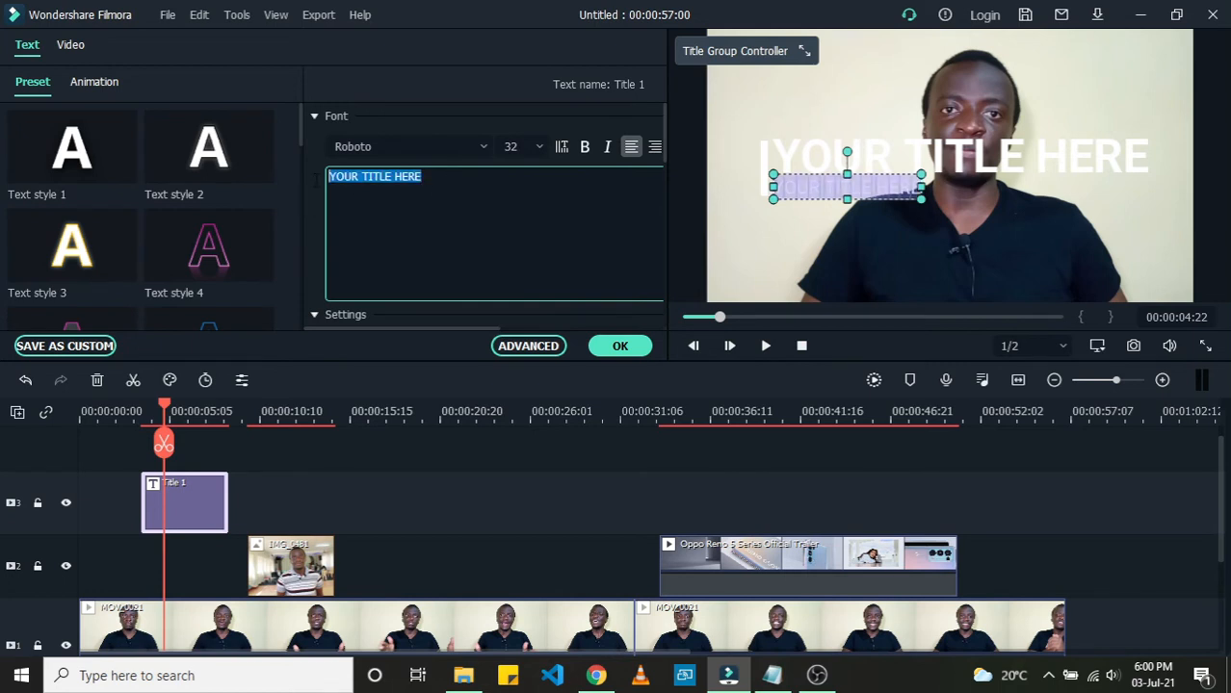
text(W)
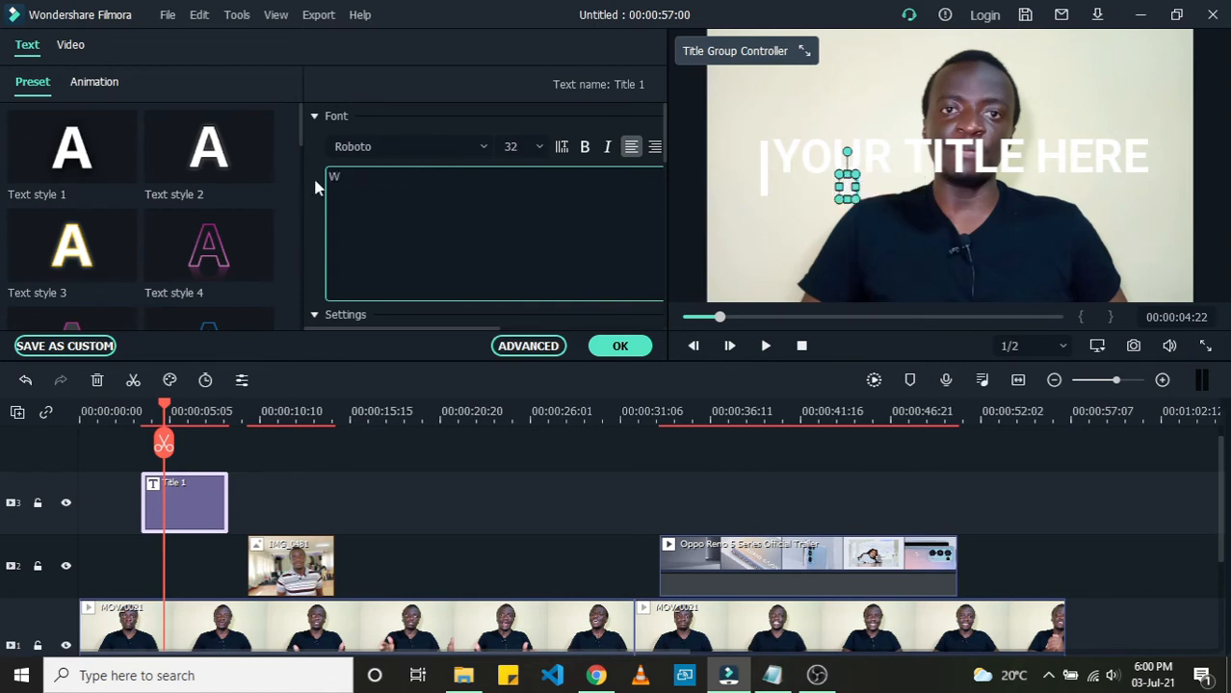
text(illy)
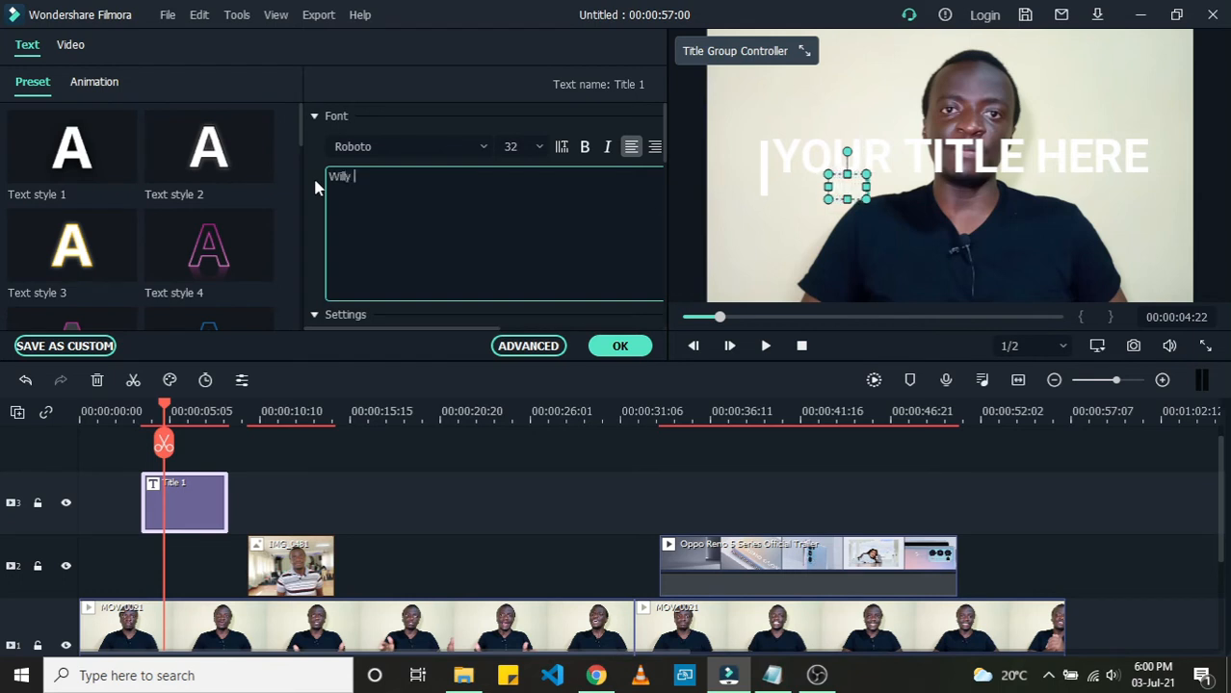
text( ironix)
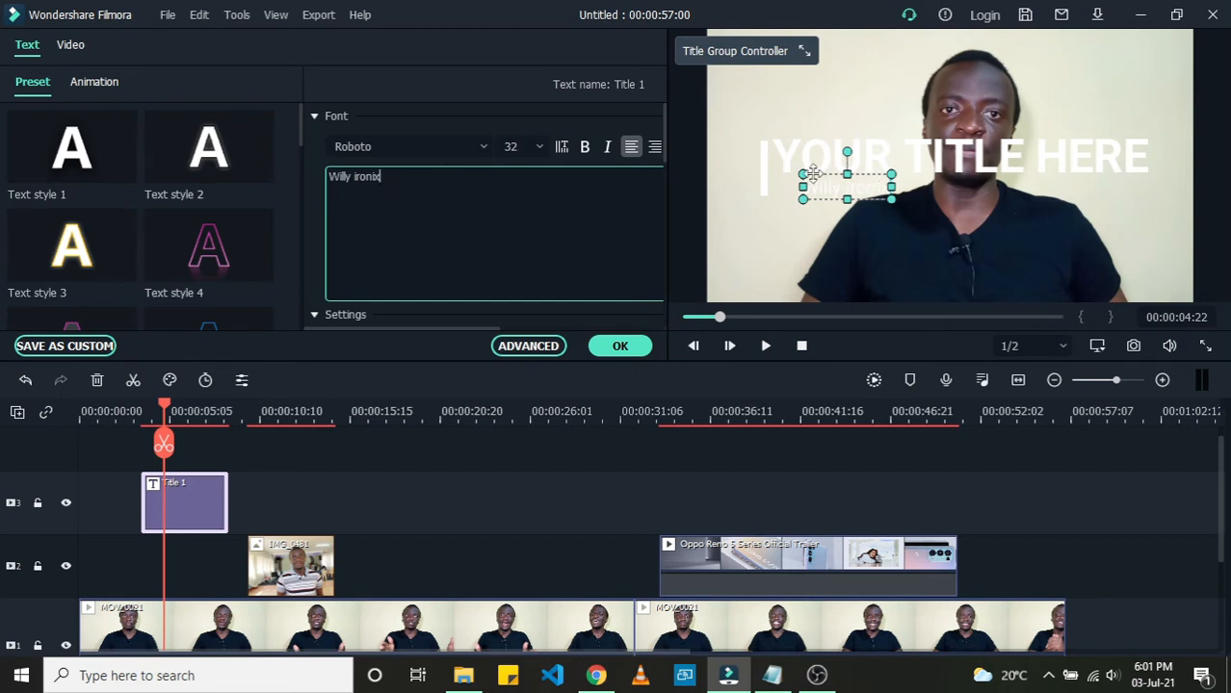
drag(810, 174, 791, 174)
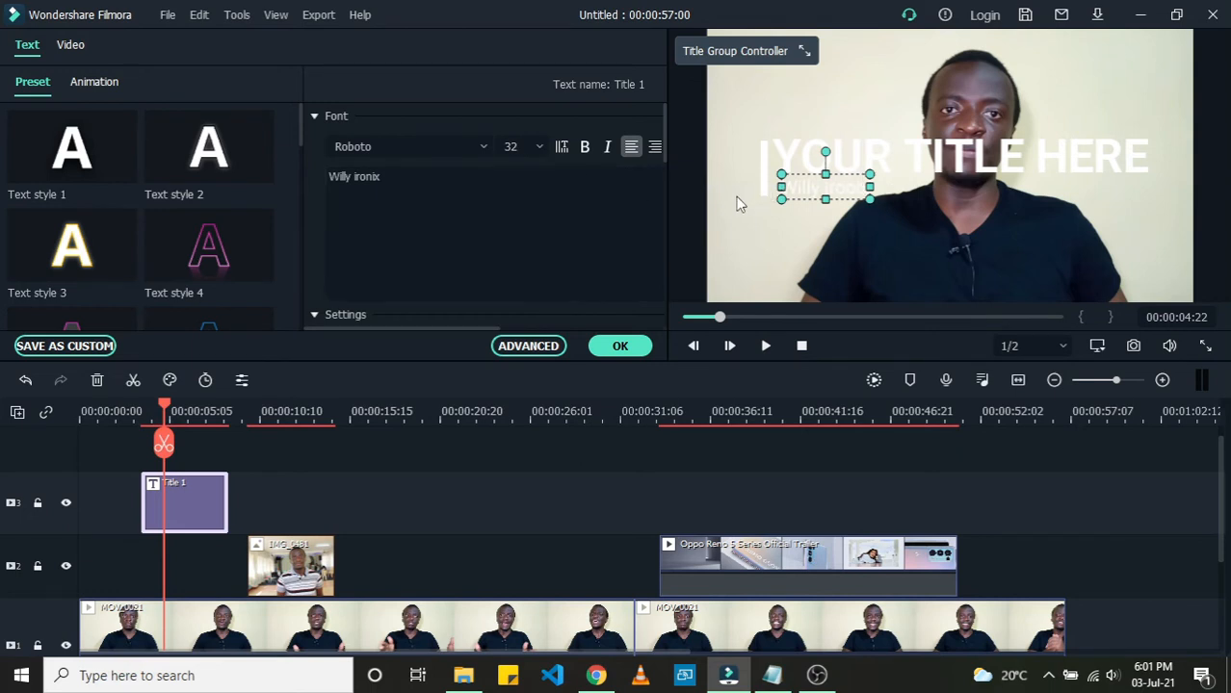
Step: Replace the main title text with the presenter's name, correcting its capitalization
click(874, 157)
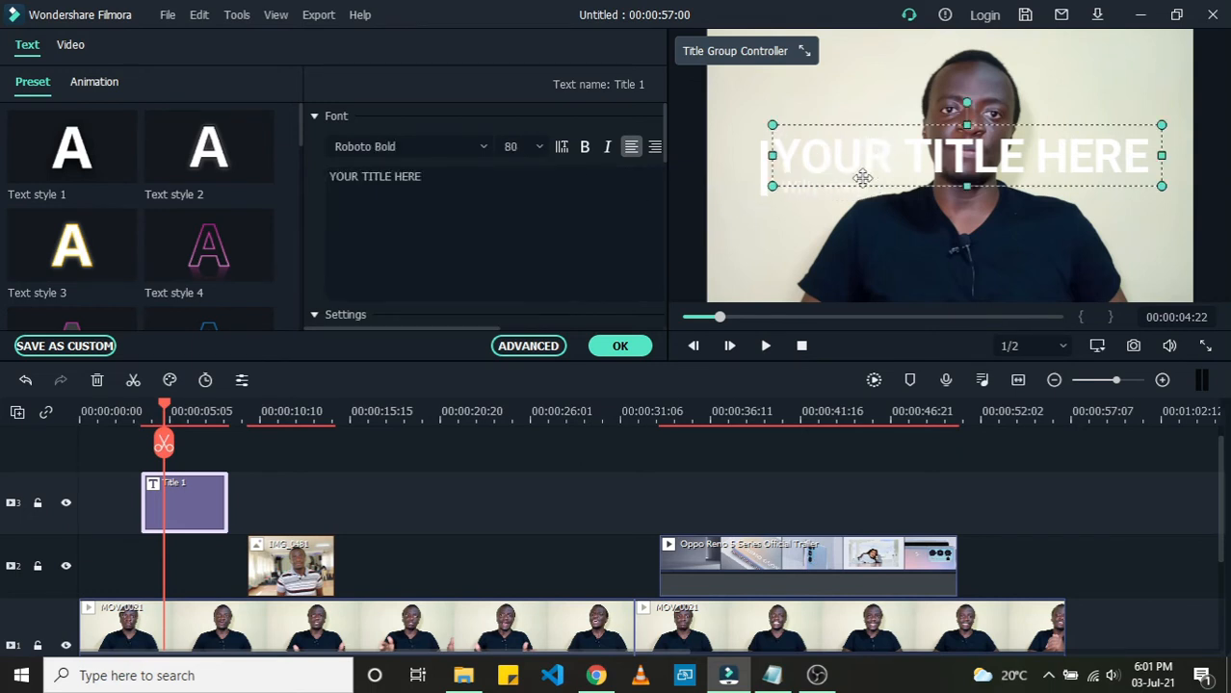
drag(426, 176, 325, 176)
text(W)
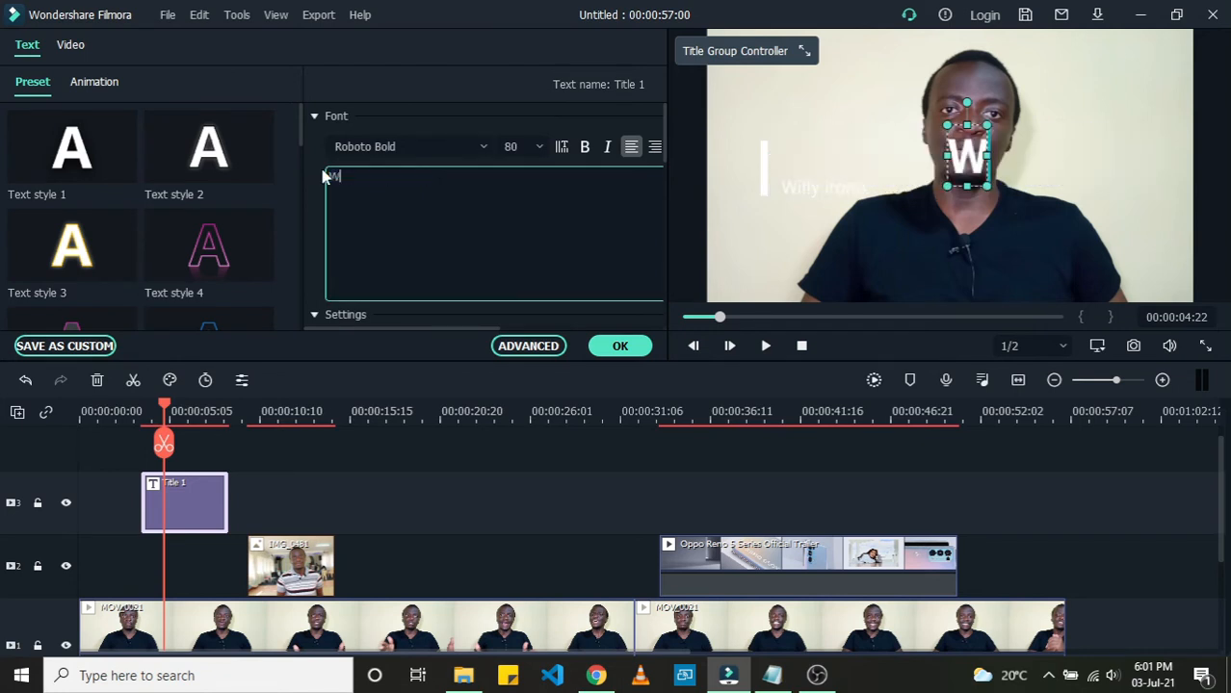
text(illy)
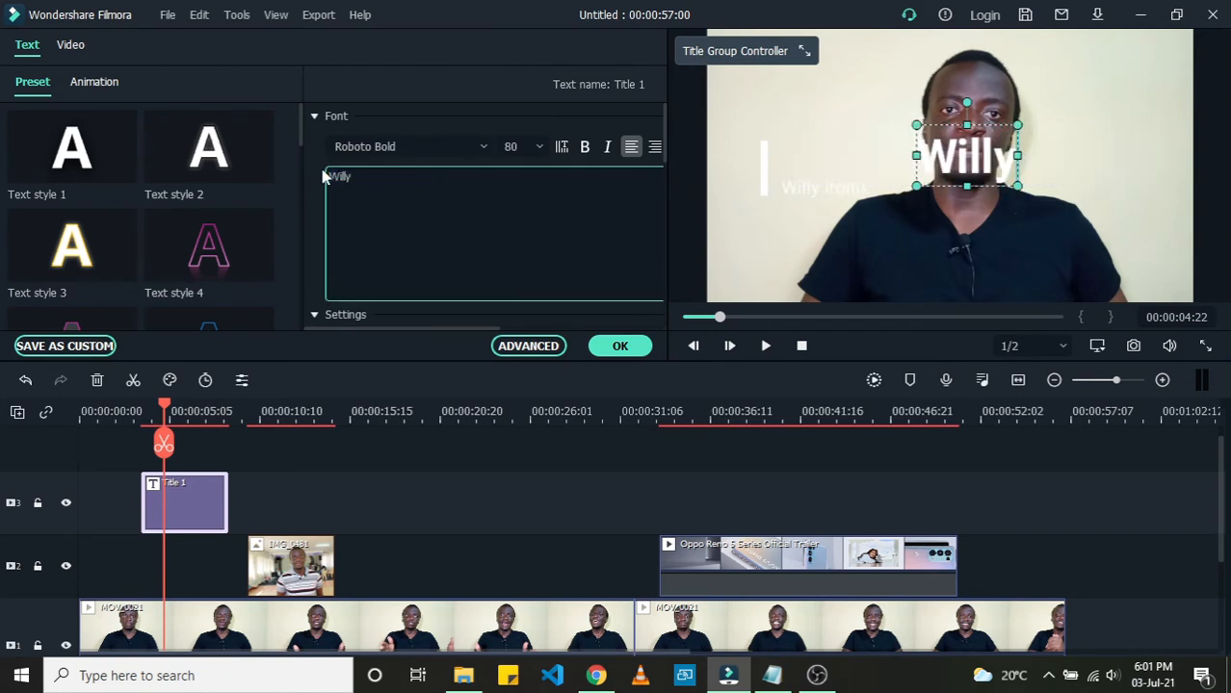
text( i)
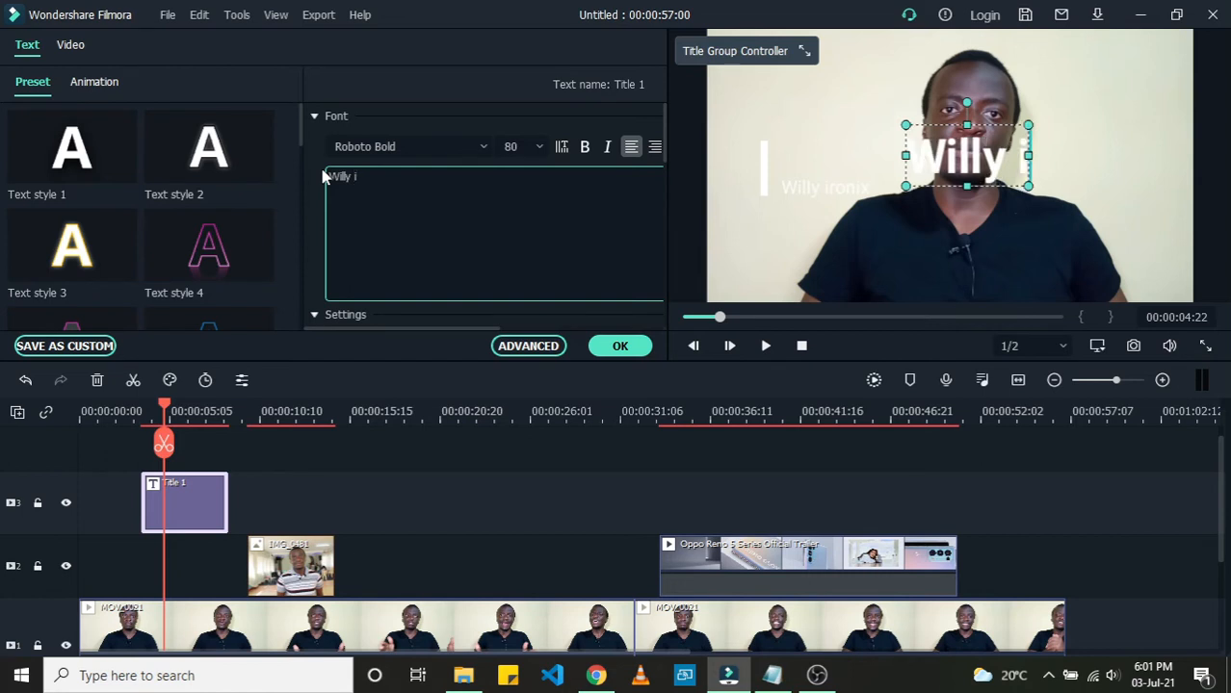
text(Roni)
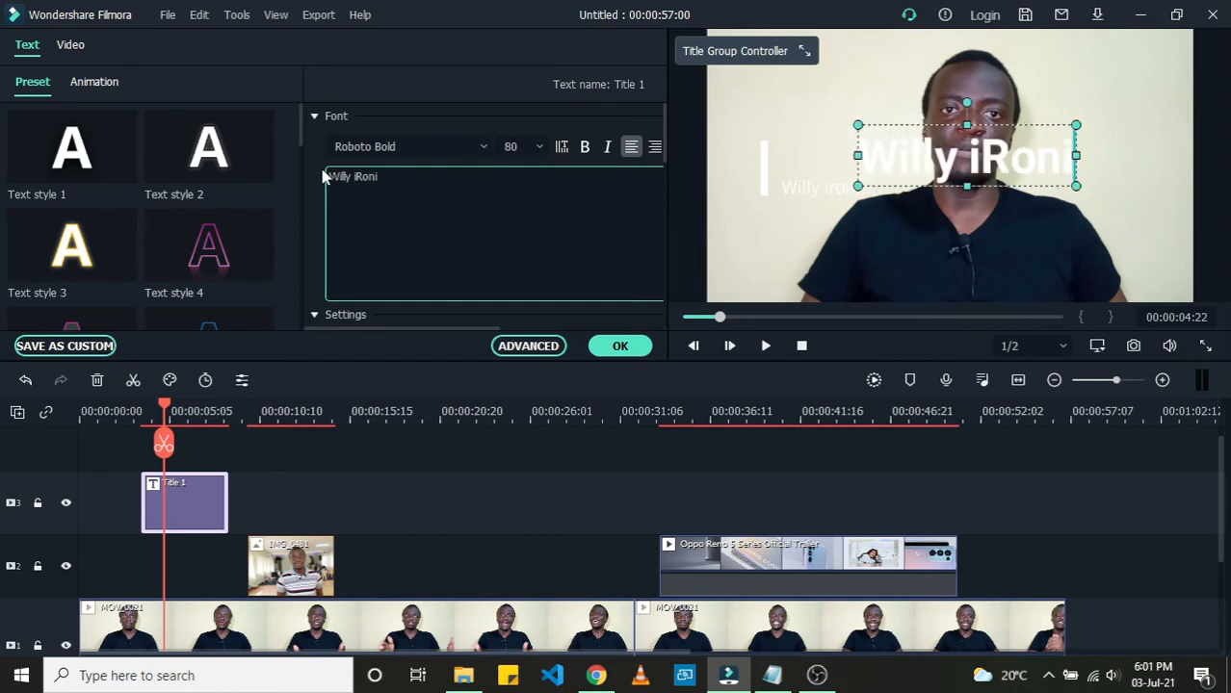
text(X)
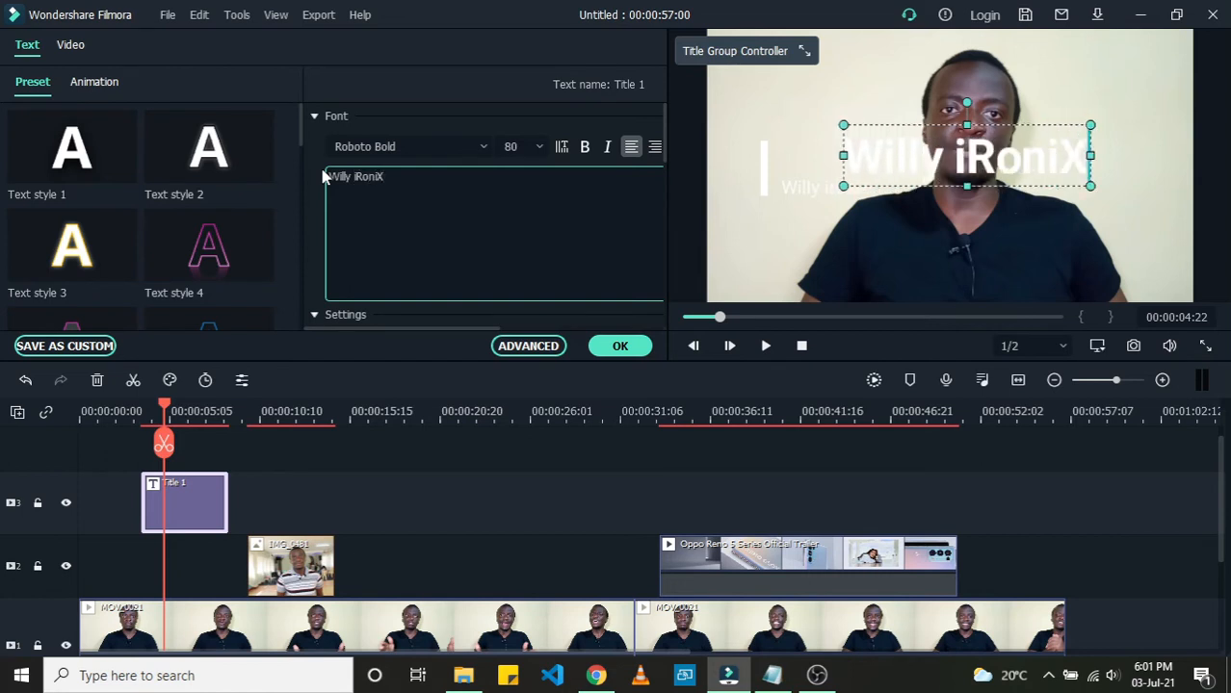
click(368, 178)
key(BackSpace)
text(O)
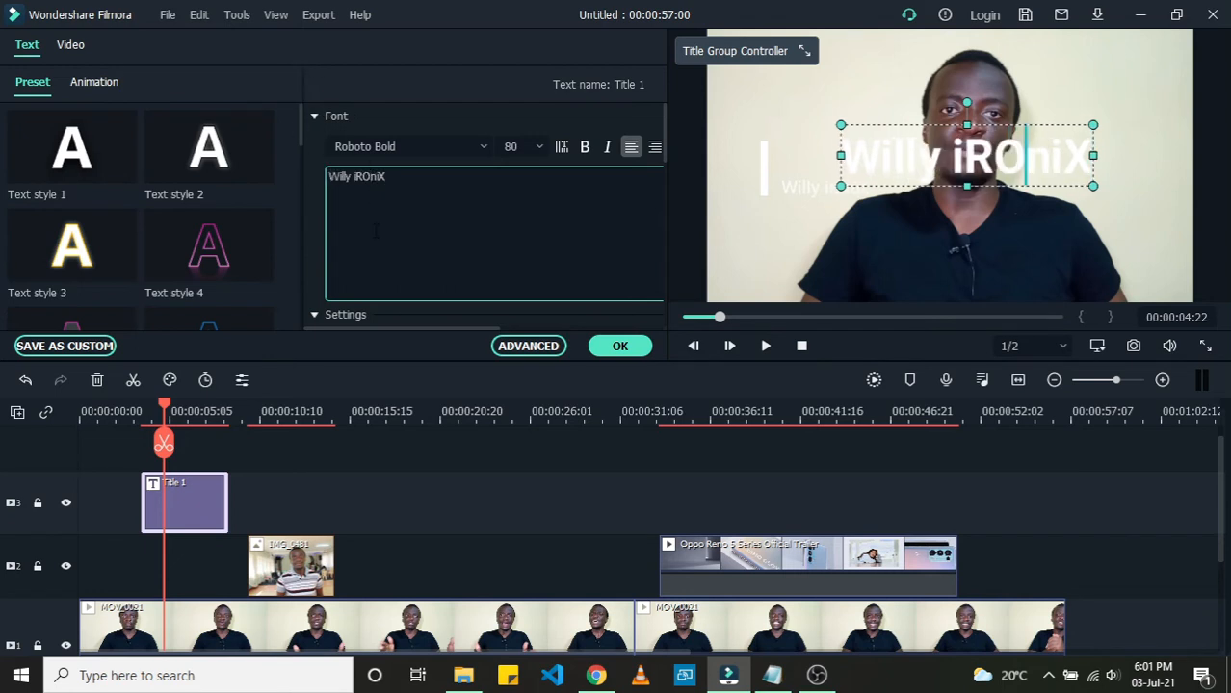
key(Right)
key(Right)
key(BackSpace)
key(BackSpace)
text(ni)
key(BackSpace)
text(N)
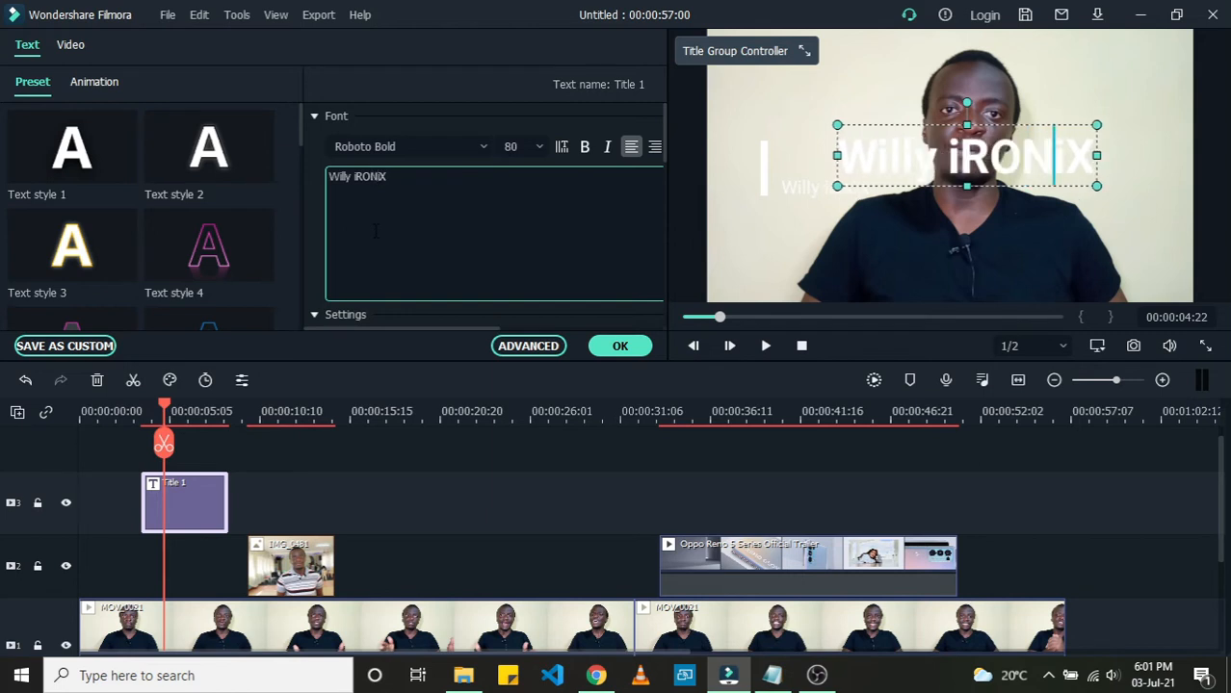
Step: Move the main title slightly left and set its text color to black
click(396, 183)
drag(928, 119, 845, 113)
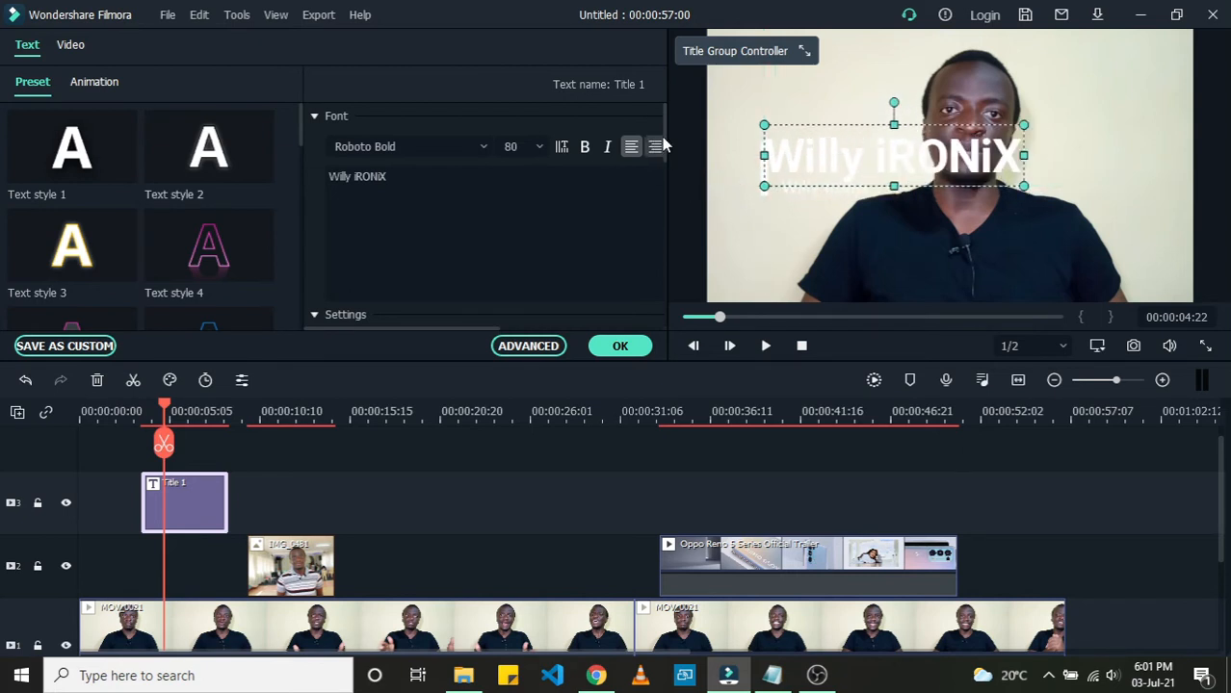
scroll(663, 144, down, 3)
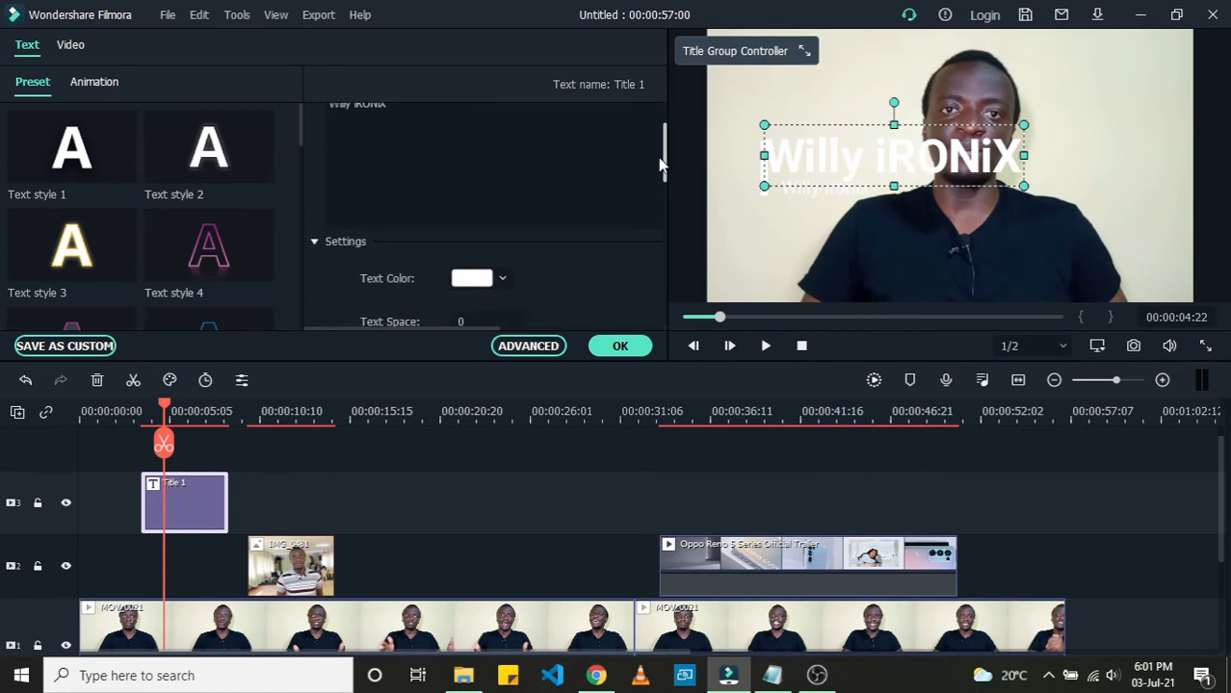
scroll(662, 176, down, 1)
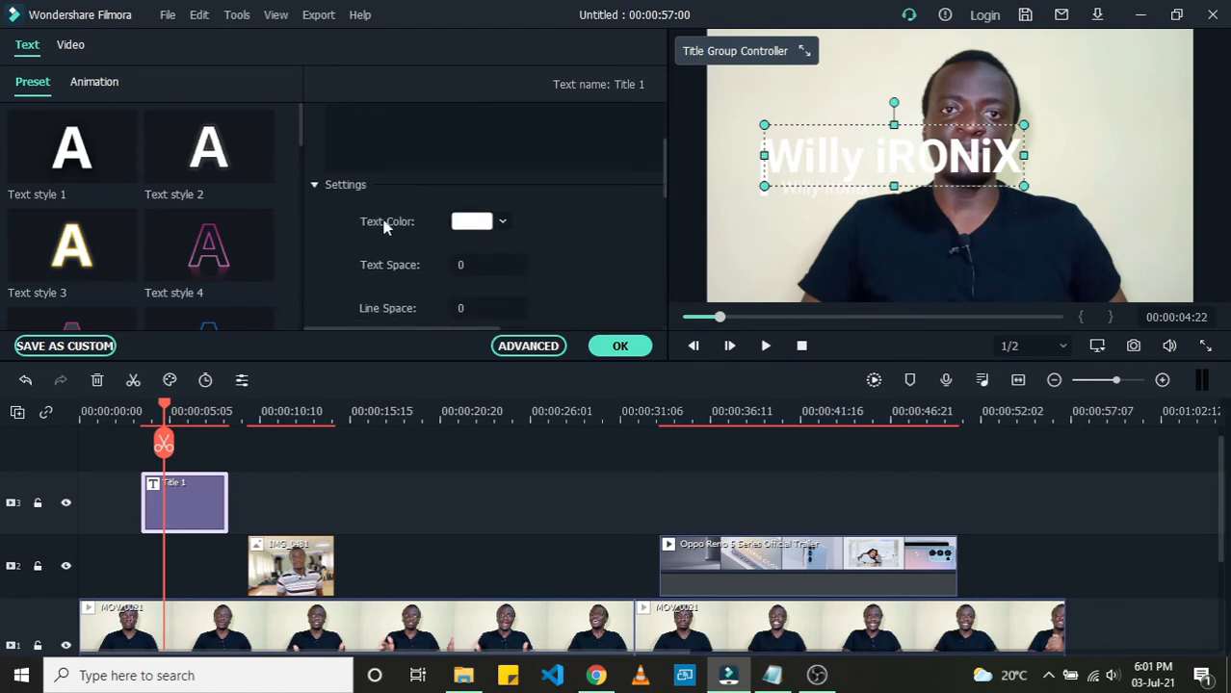
click(503, 224)
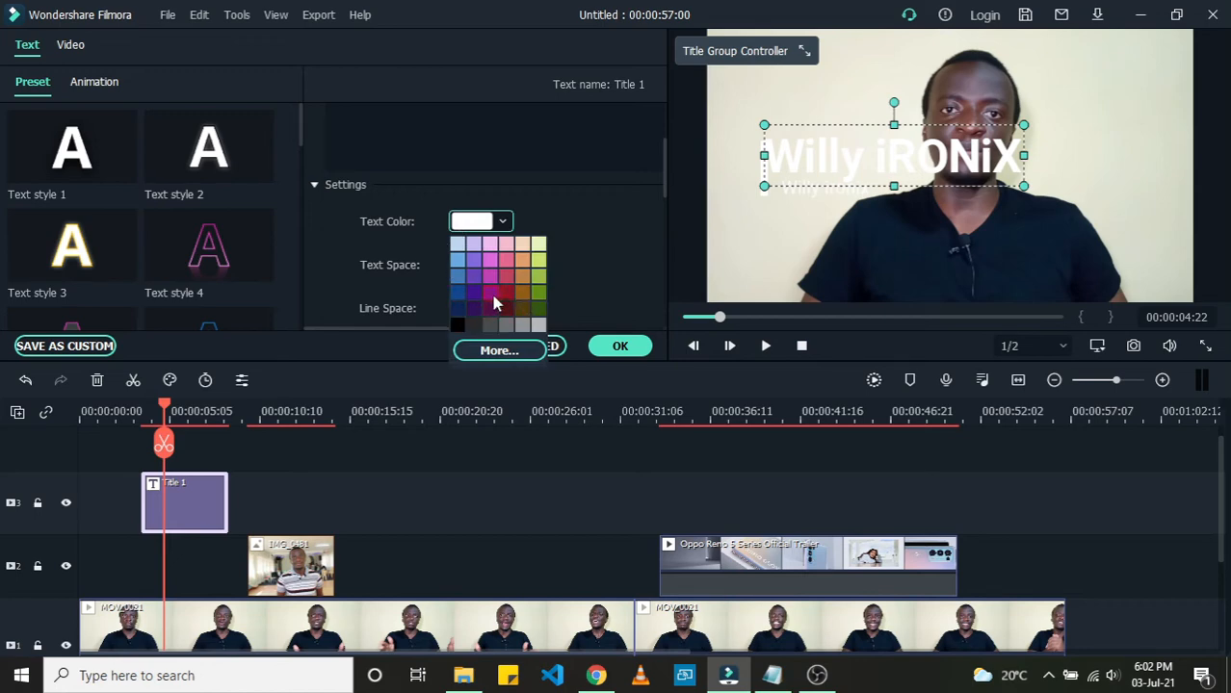
click(457, 328)
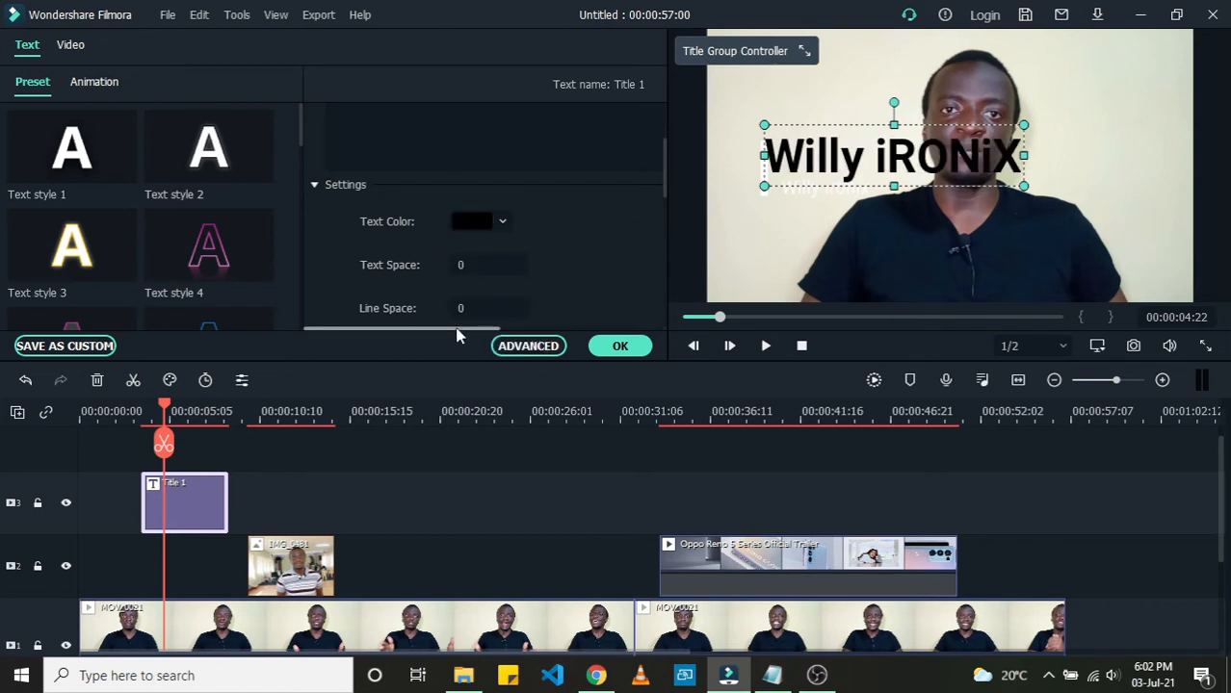
Step: Nudge the main title slightly and set the subtitle line's text color to black
mouse_move(856, 155)
mouse_down()
mouse_move(857, 143)
mouse_move(844, 146)
mouse_up()
click(834, 196)
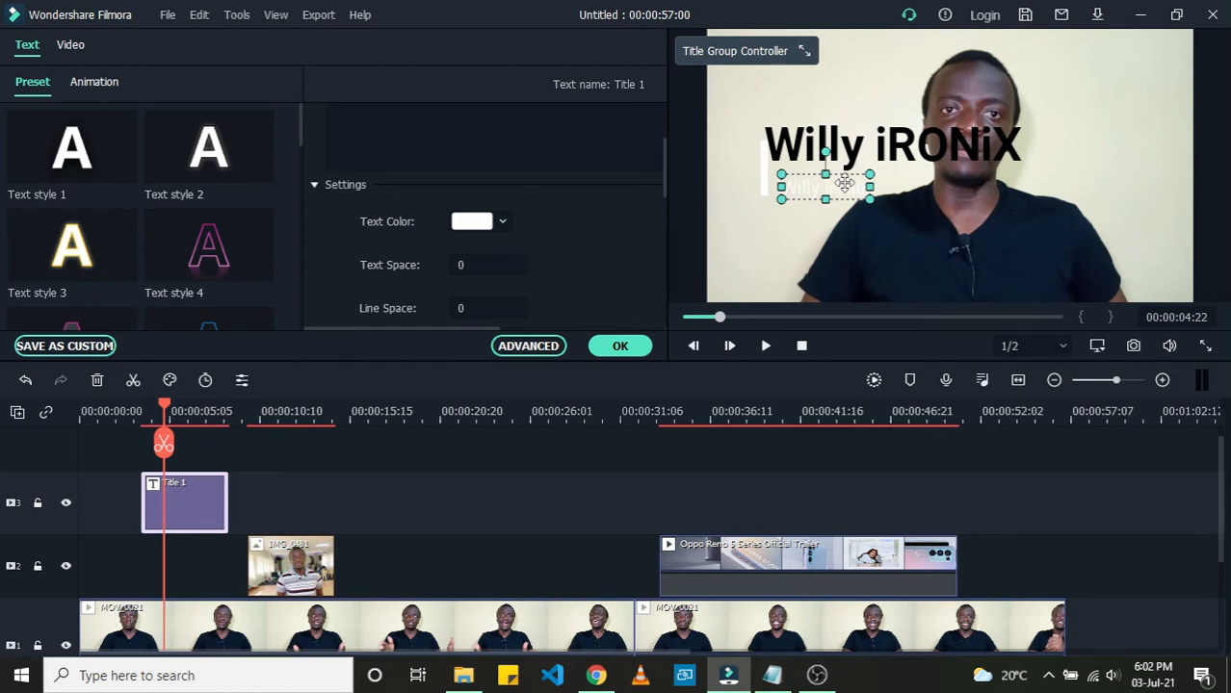
click(503, 222)
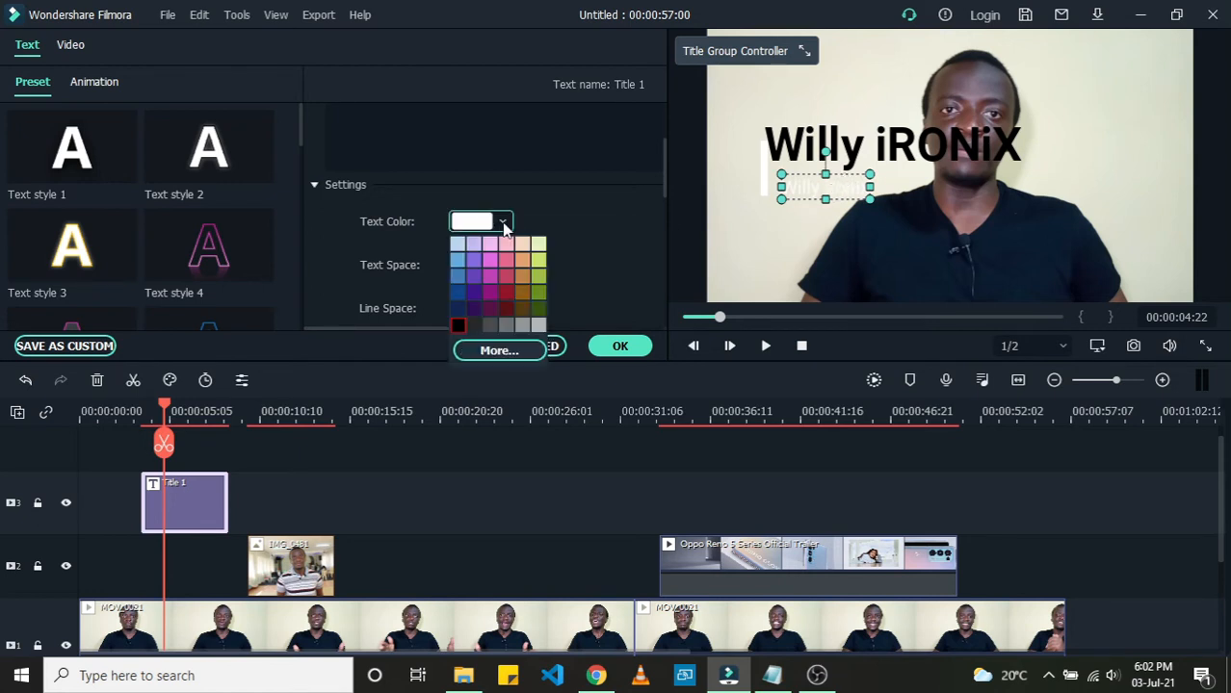
click(458, 321)
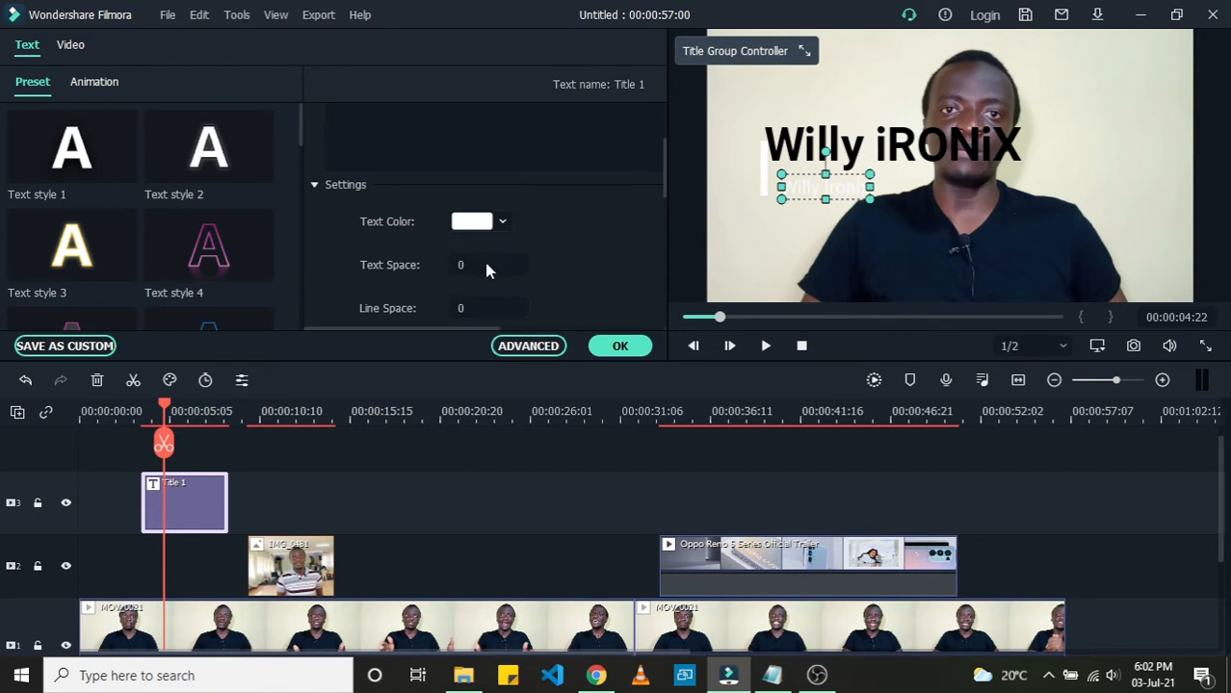
click(500, 226)
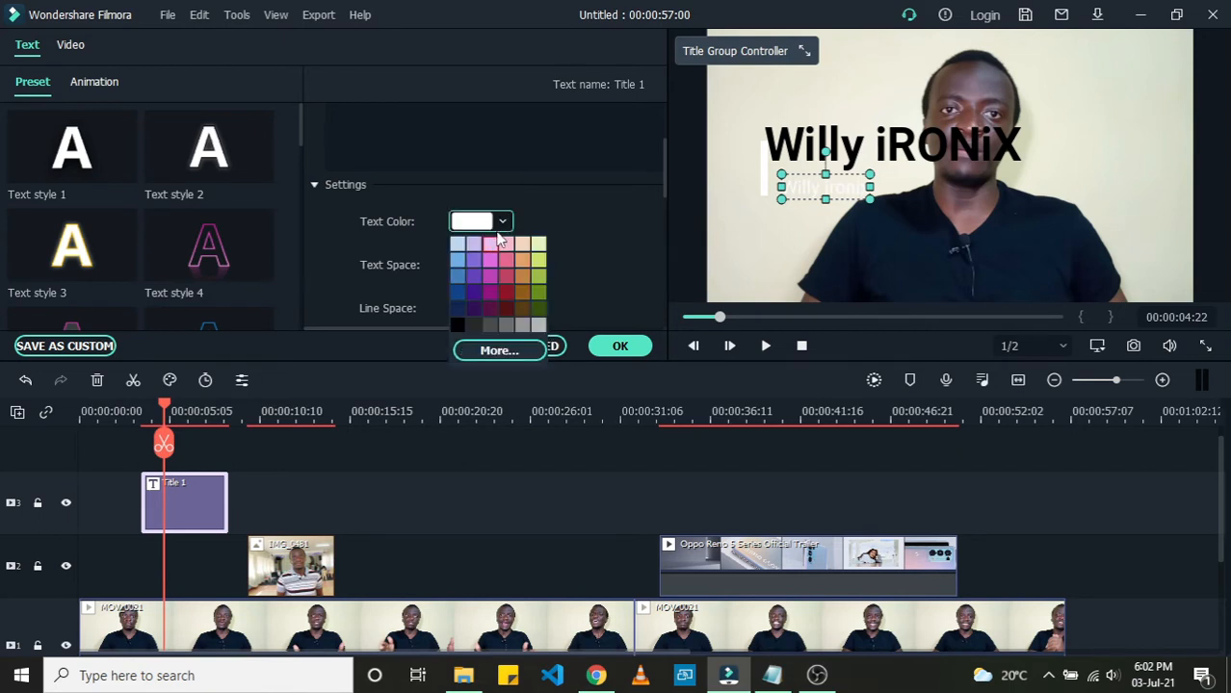
click(462, 324)
click(813, 145)
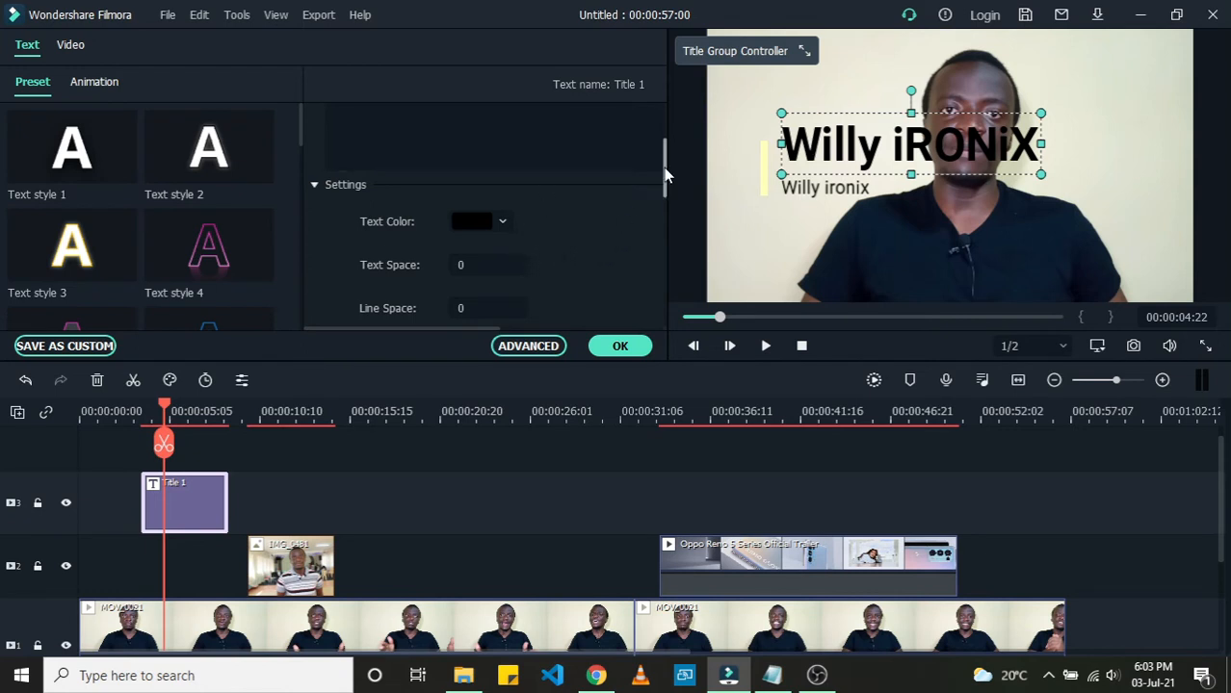
drag(668, 175, 662, 133)
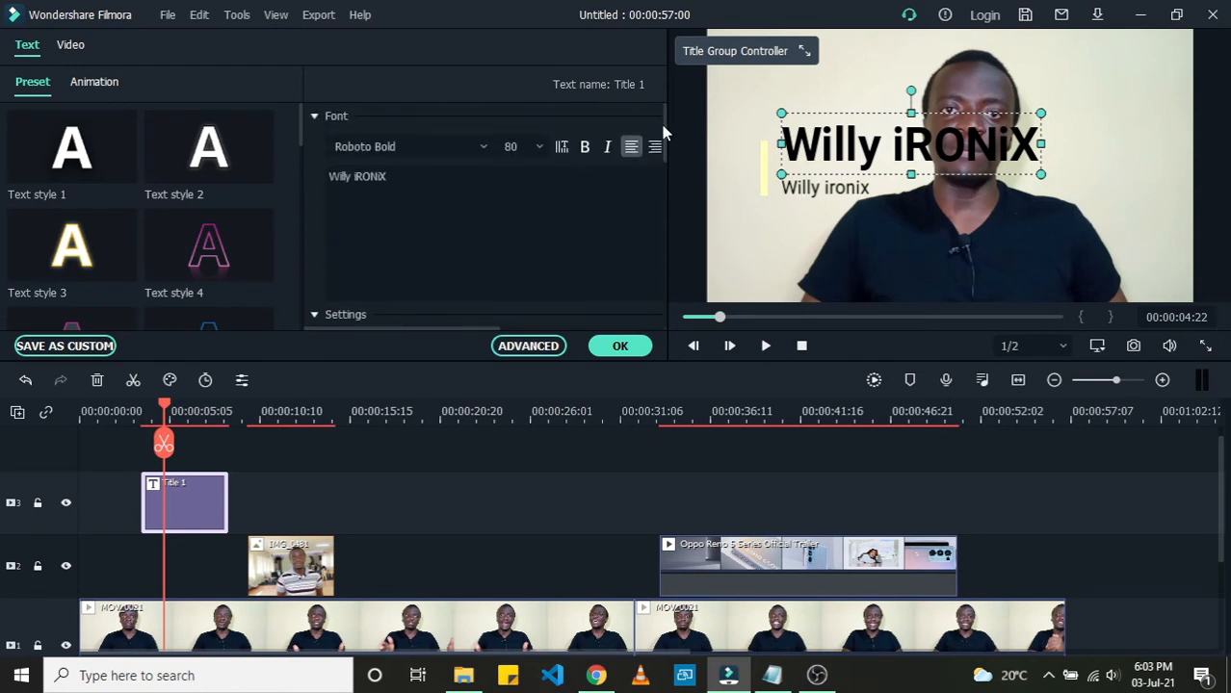
click(474, 148)
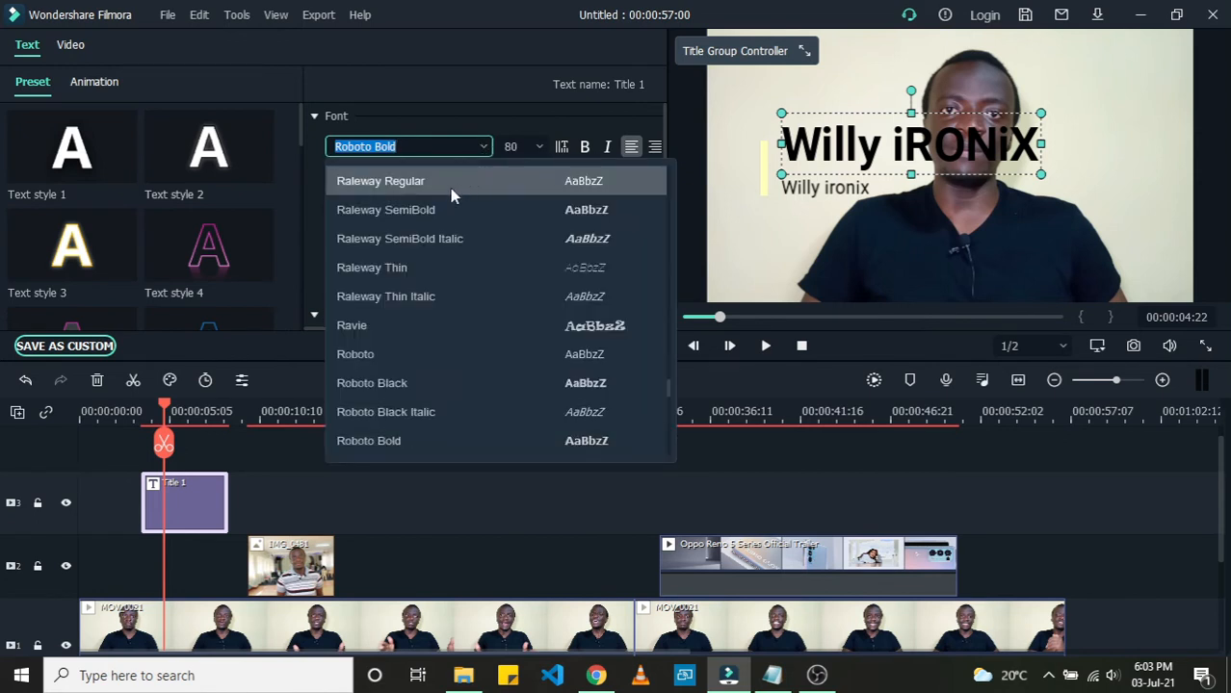
click(484, 149)
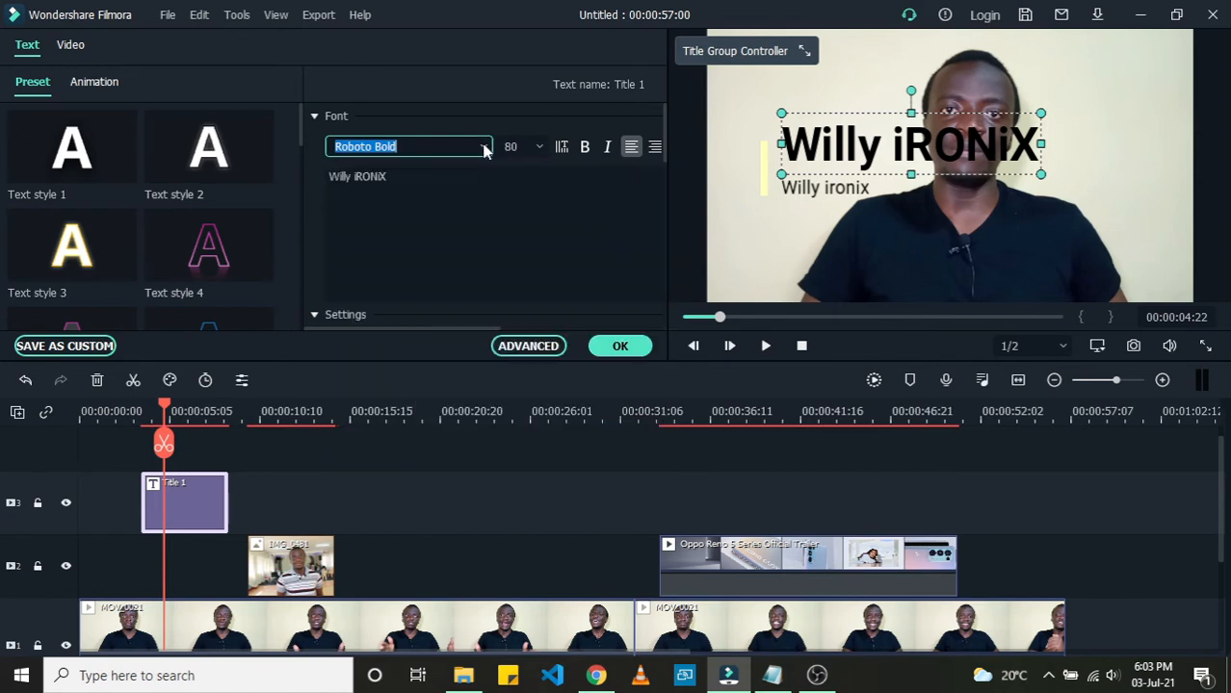
click(541, 150)
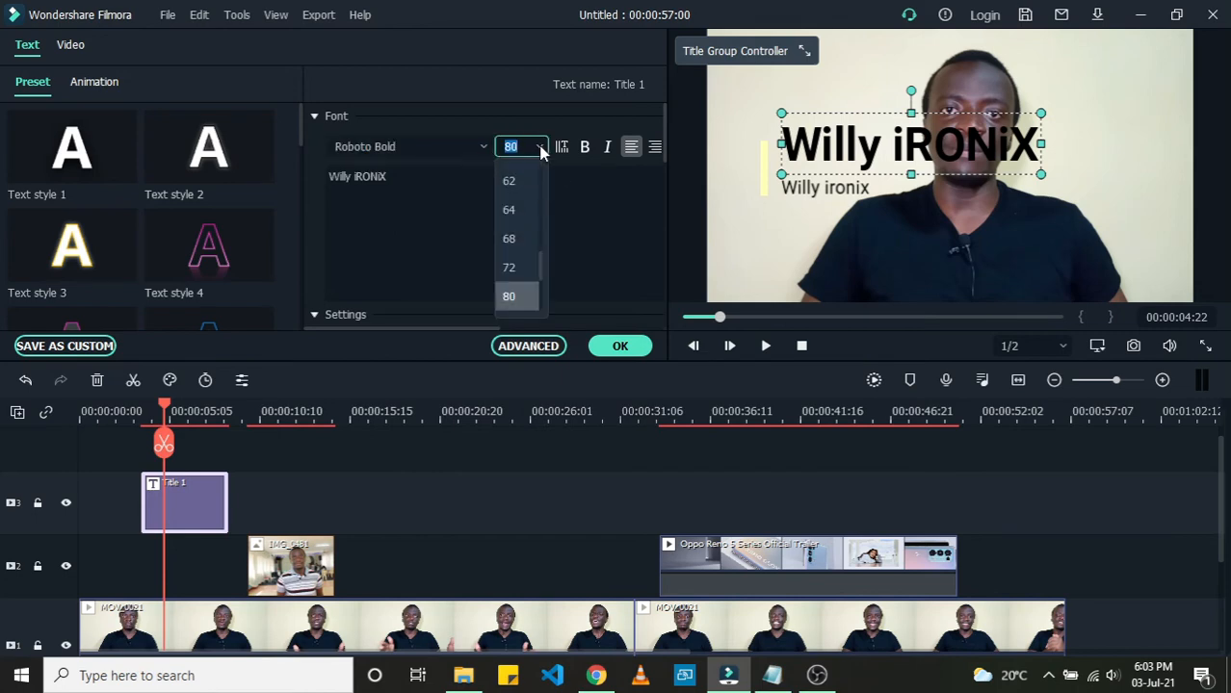
click(540, 149)
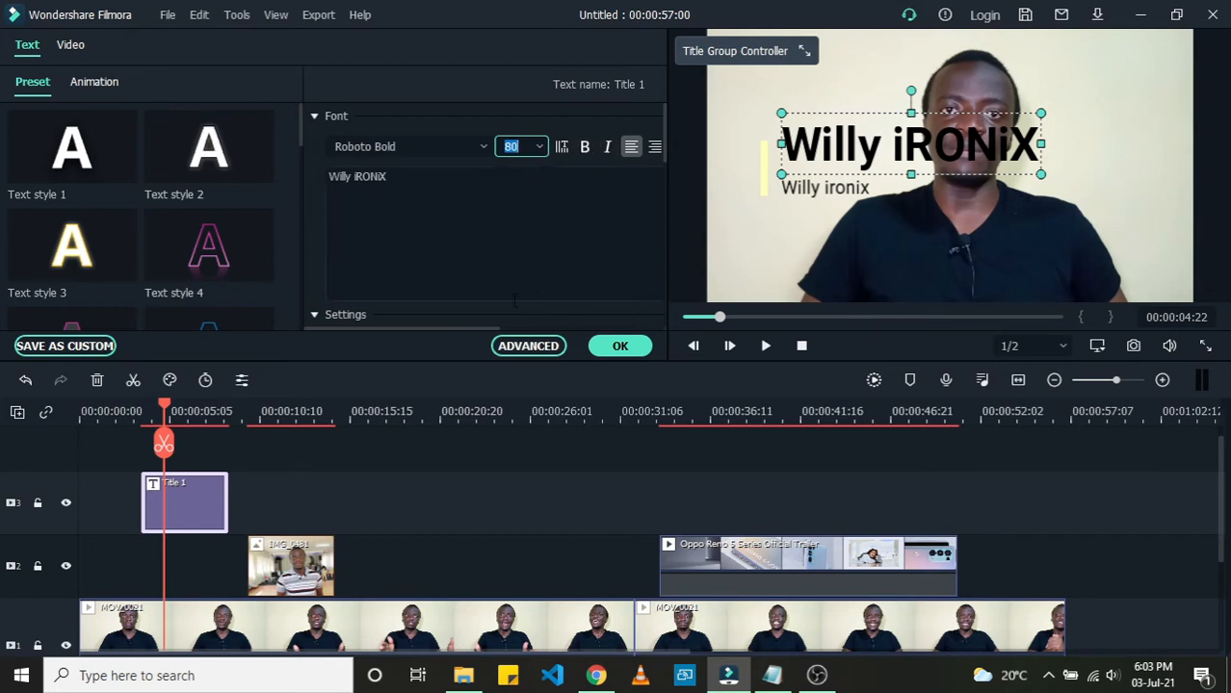
mouse_move(451, 328)
mouse_down()
mouse_move(553, 338)
mouse_move(446, 349)
mouse_up()
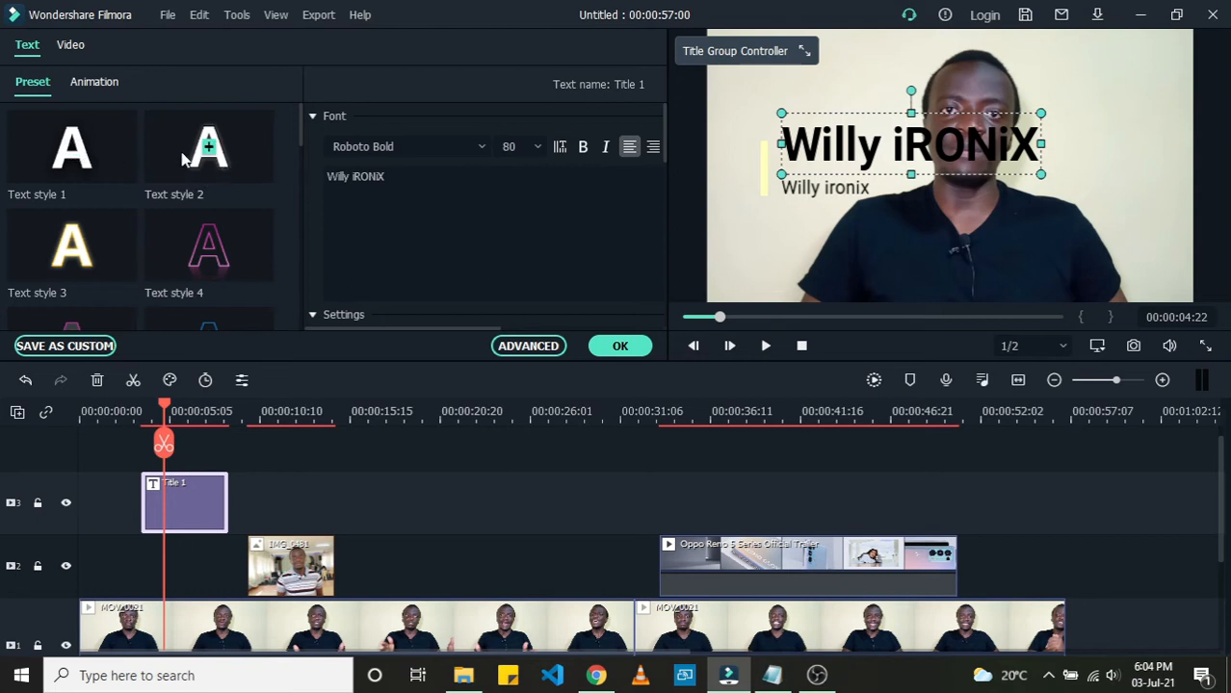
Step: Try Text style 1 and Text style 2 on the main title, then apply Text style 4
click(92, 151)
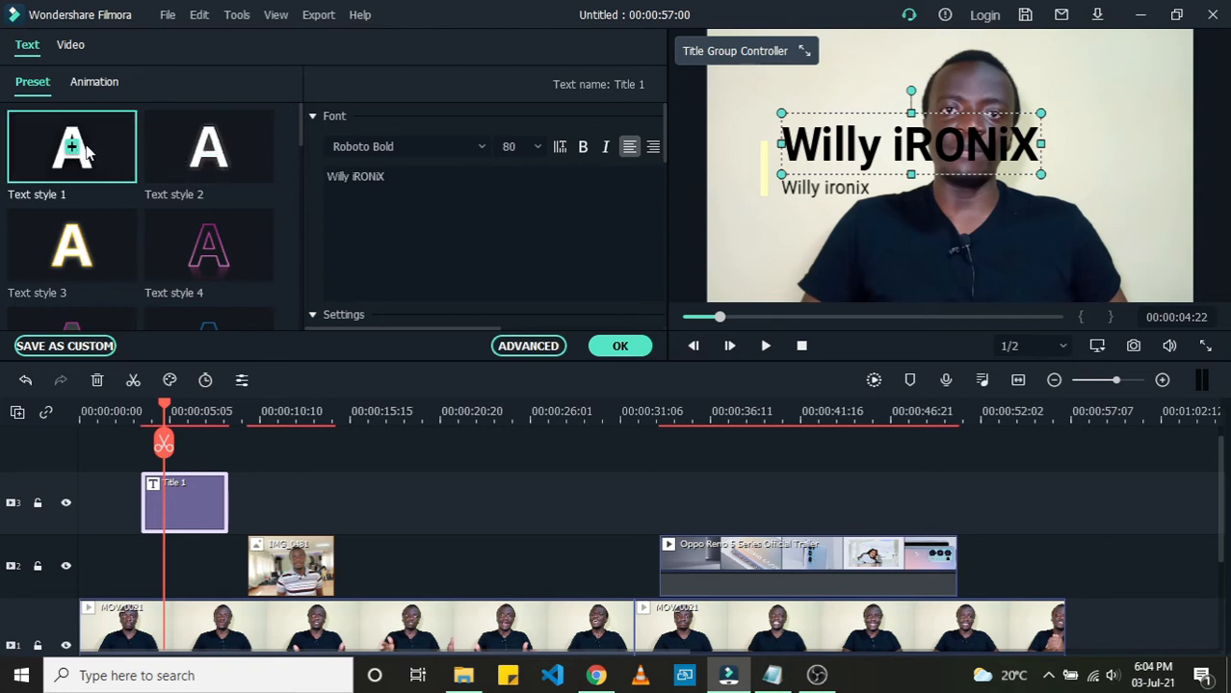
double_click(76, 156)
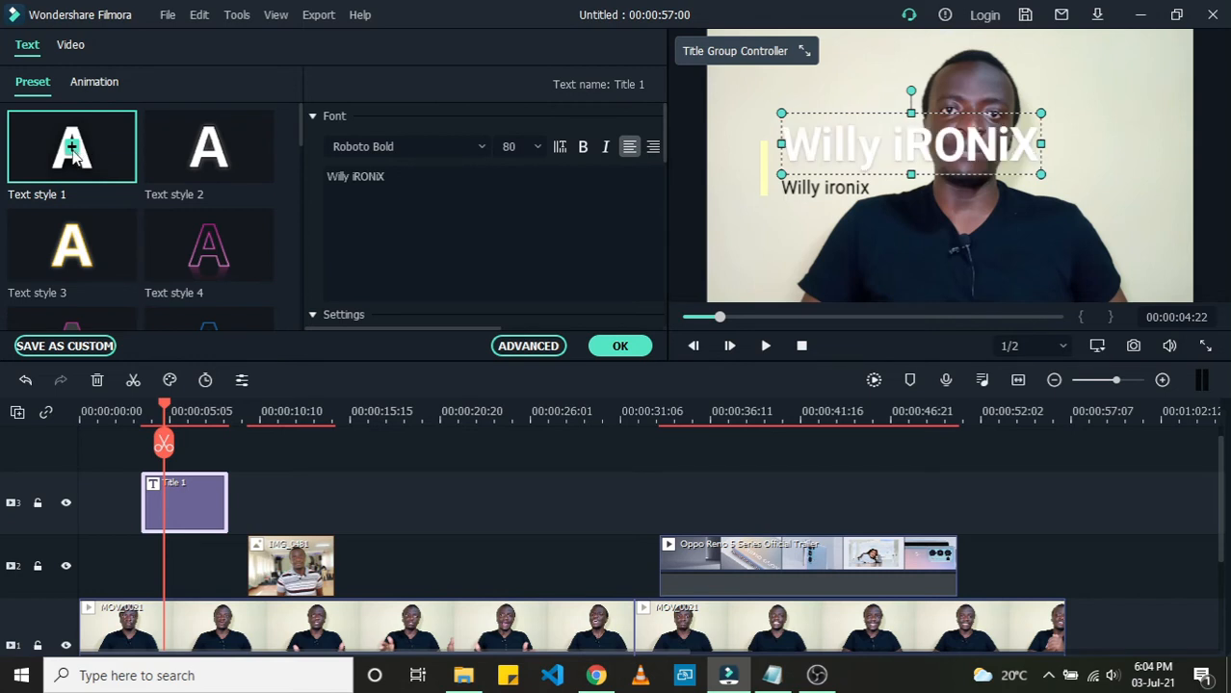
double_click(208, 159)
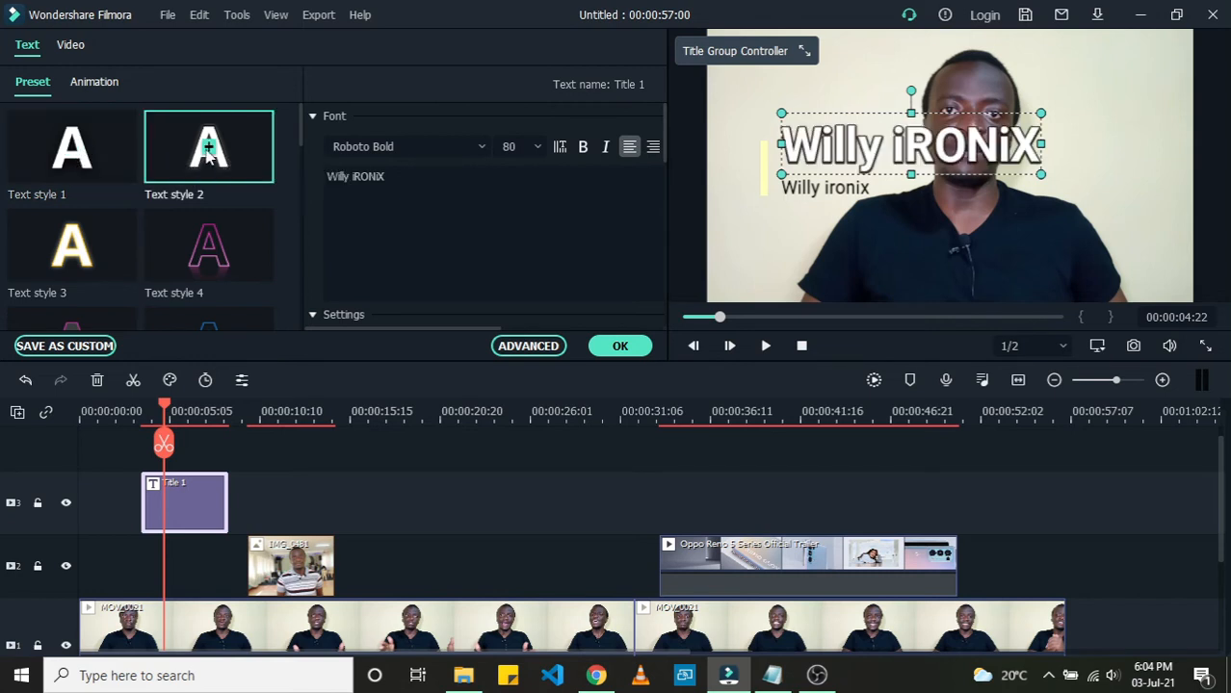
click(209, 248)
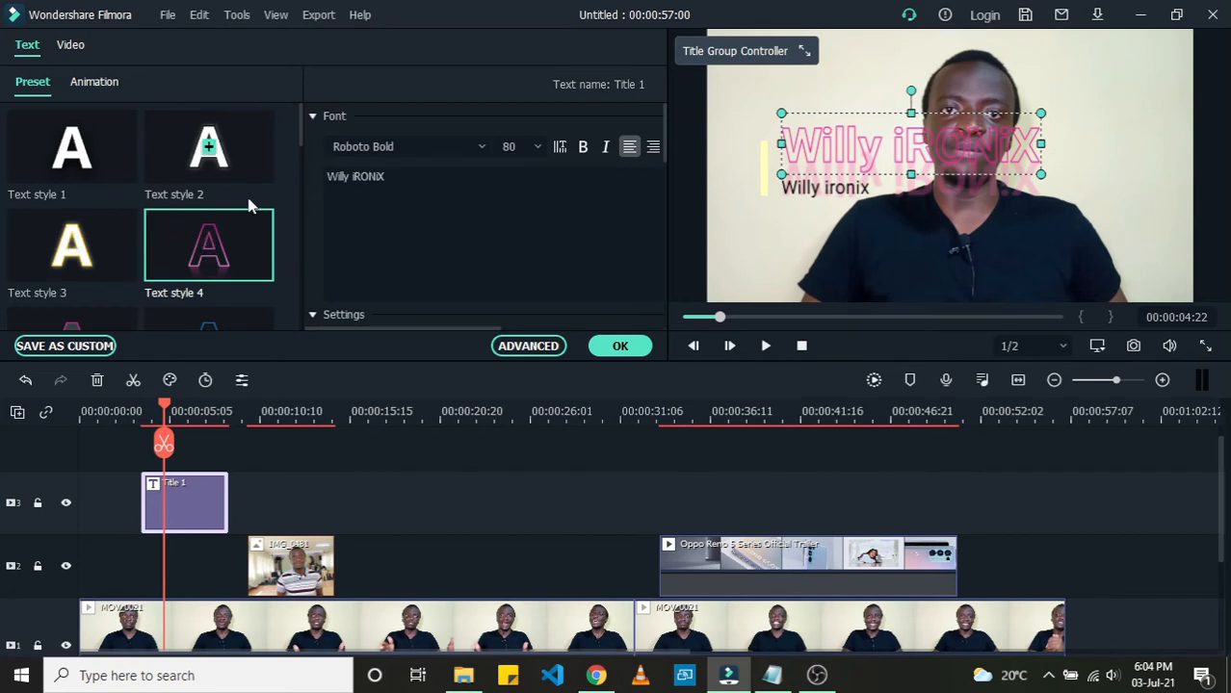
Step: Browse the title animations and apply the Wavy style animation to the main title
click(96, 86)
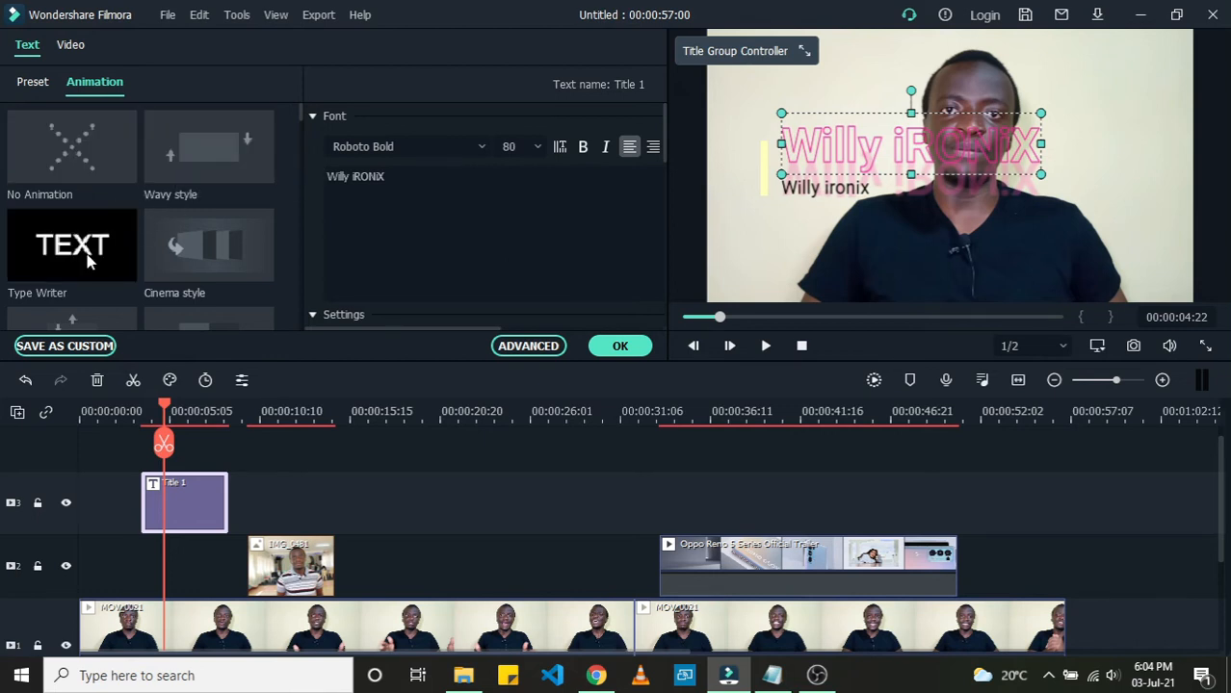
scroll(86, 255, down, 10)
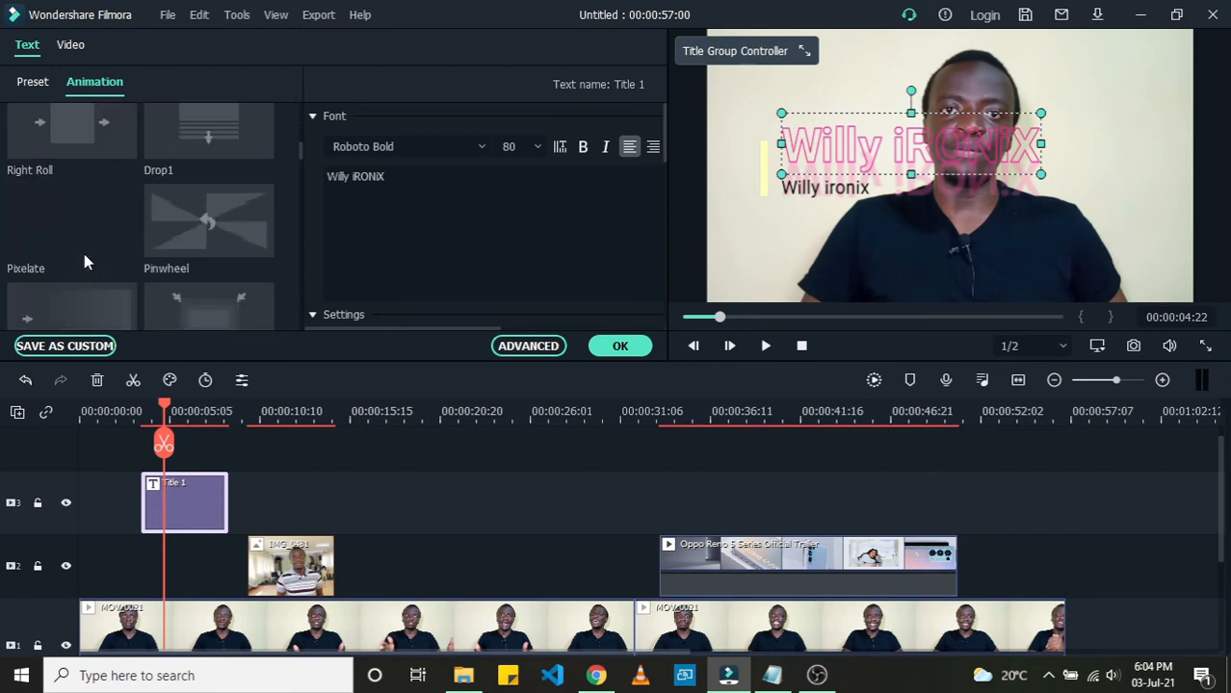
scroll(84, 253, up, 10)
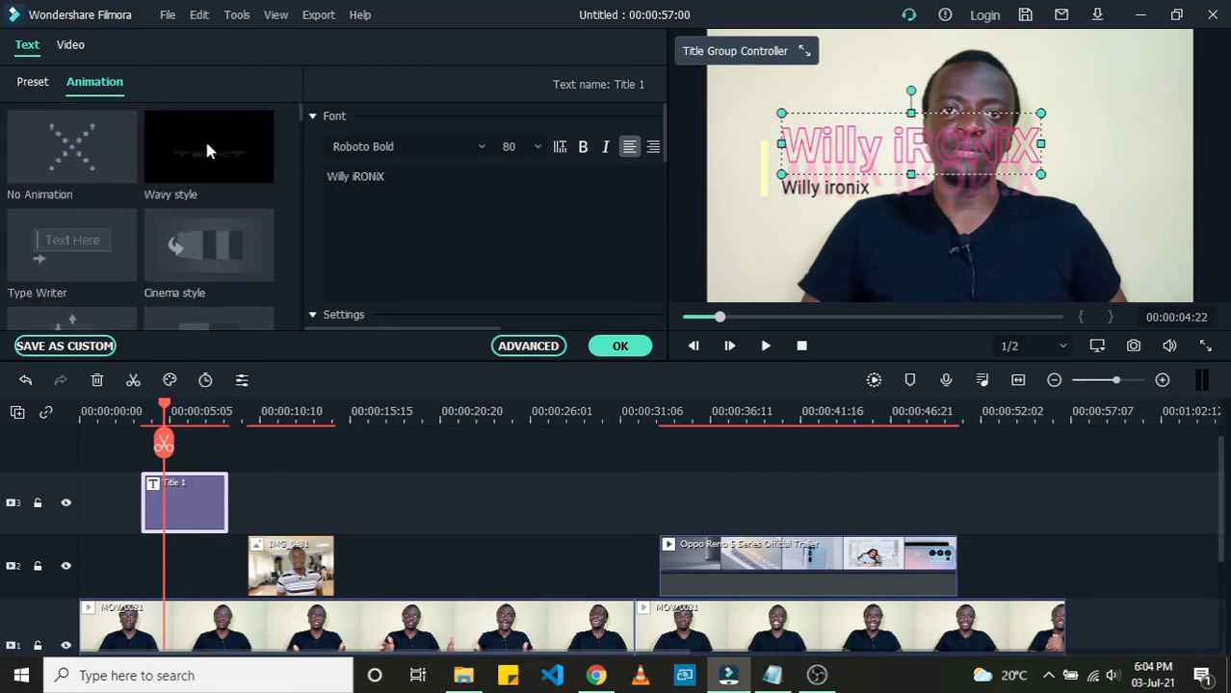
click(208, 150)
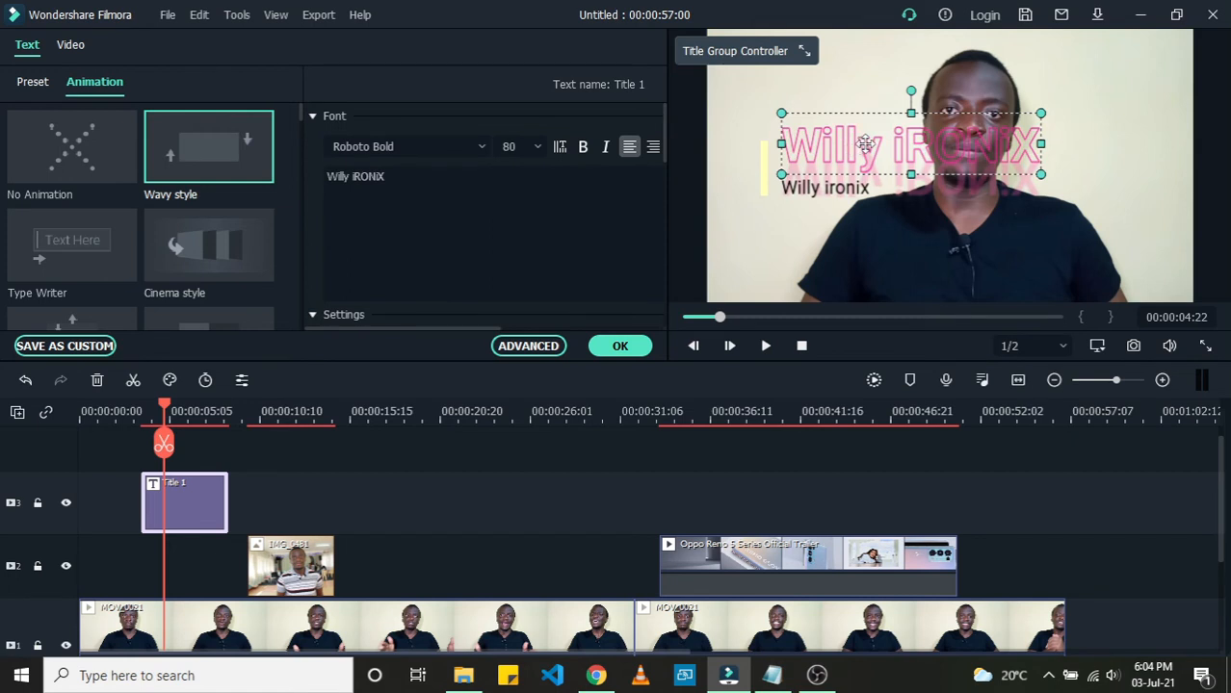
click(844, 189)
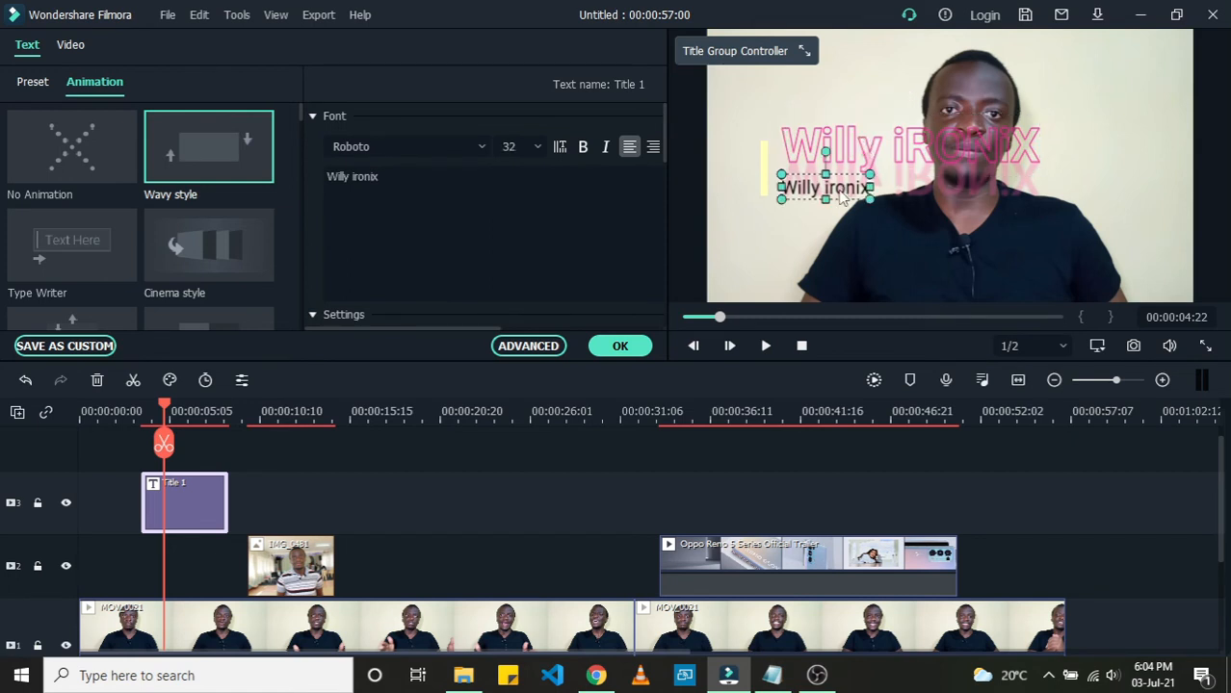
click(837, 149)
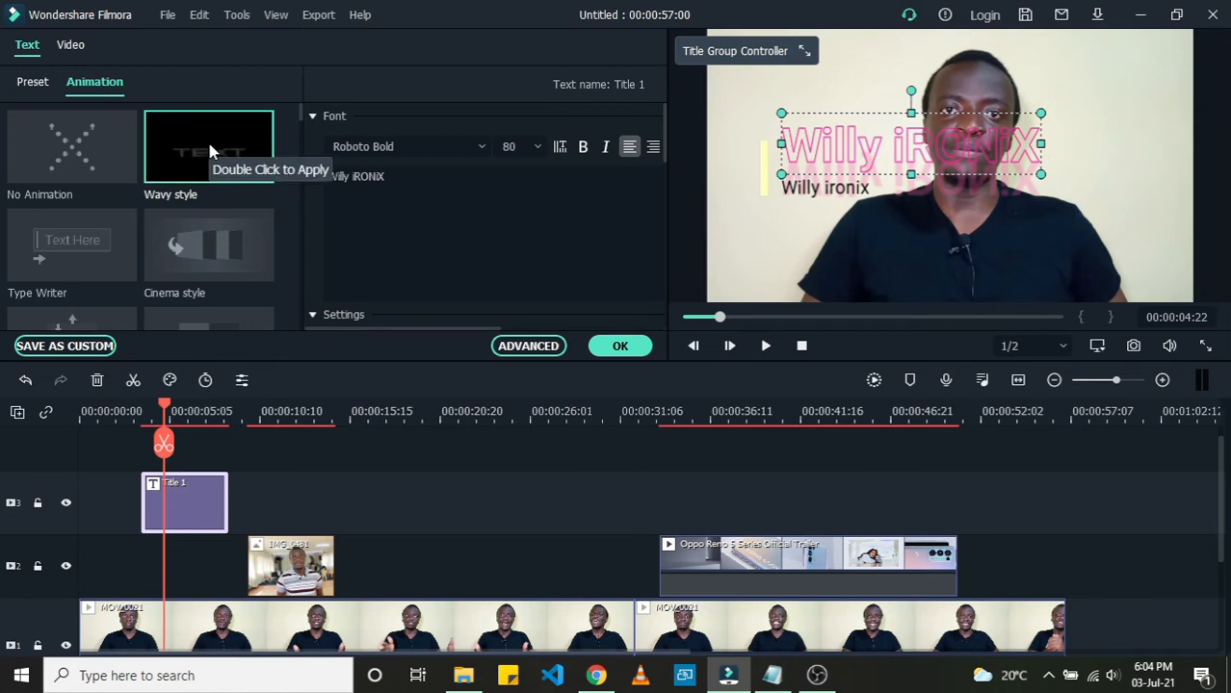
double_click(210, 149)
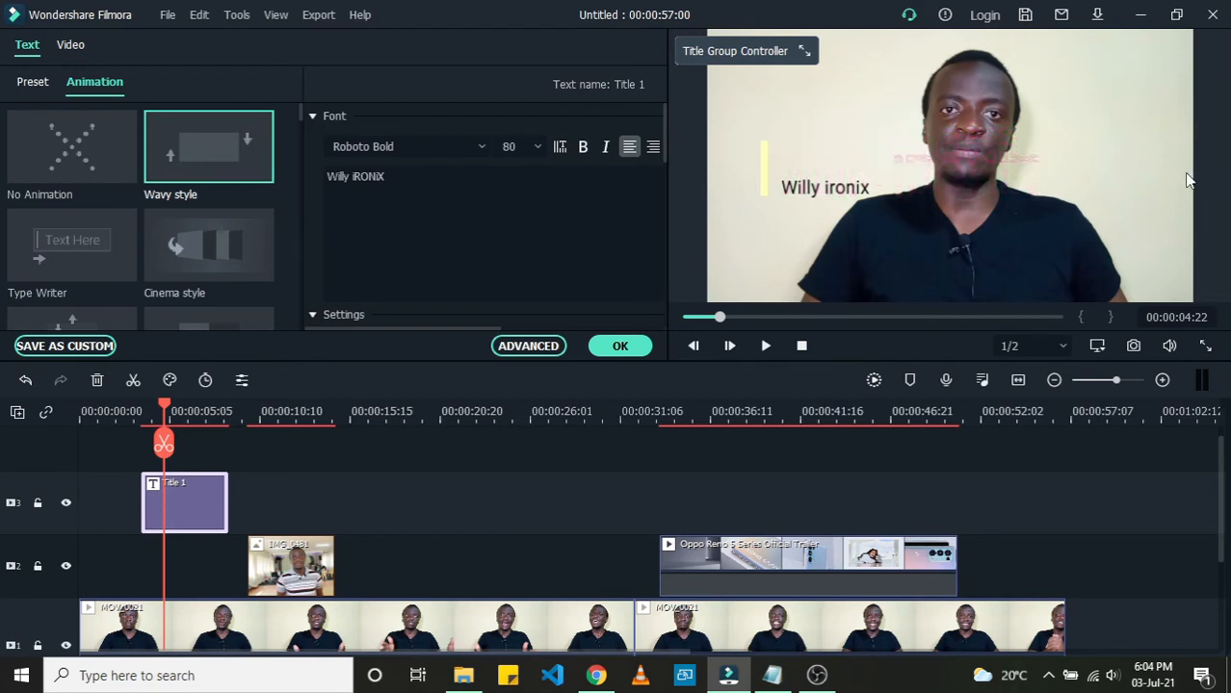
Step: Move the title group with its accent bar down to the lower-left area of the video frame
click(764, 182)
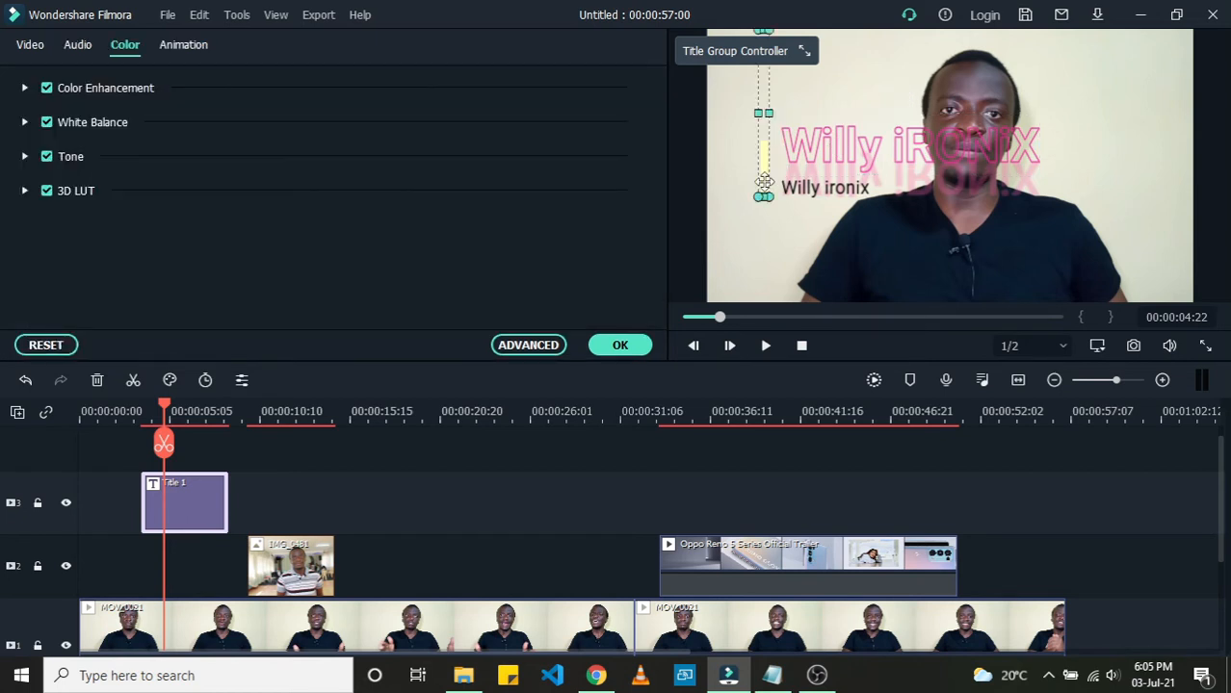
drag(762, 182, 722, 269)
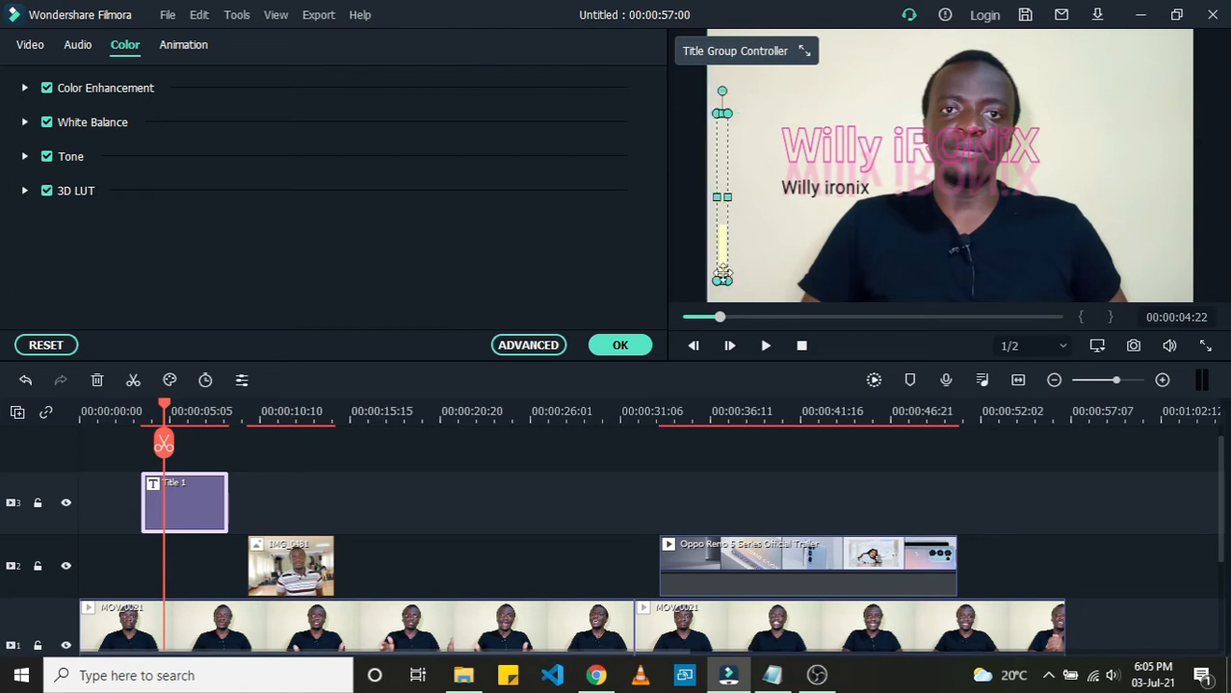
click(826, 188)
drag(827, 188, 792, 272)
click(823, 163)
drag(823, 164, 768, 249)
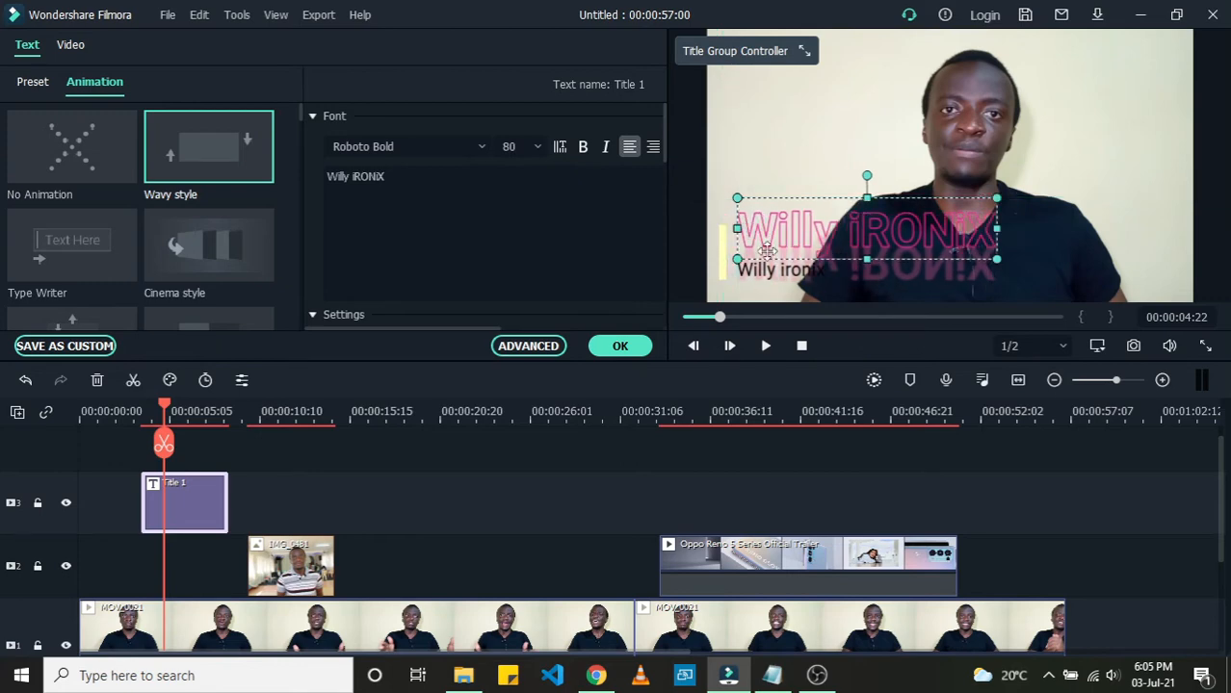
click(724, 249)
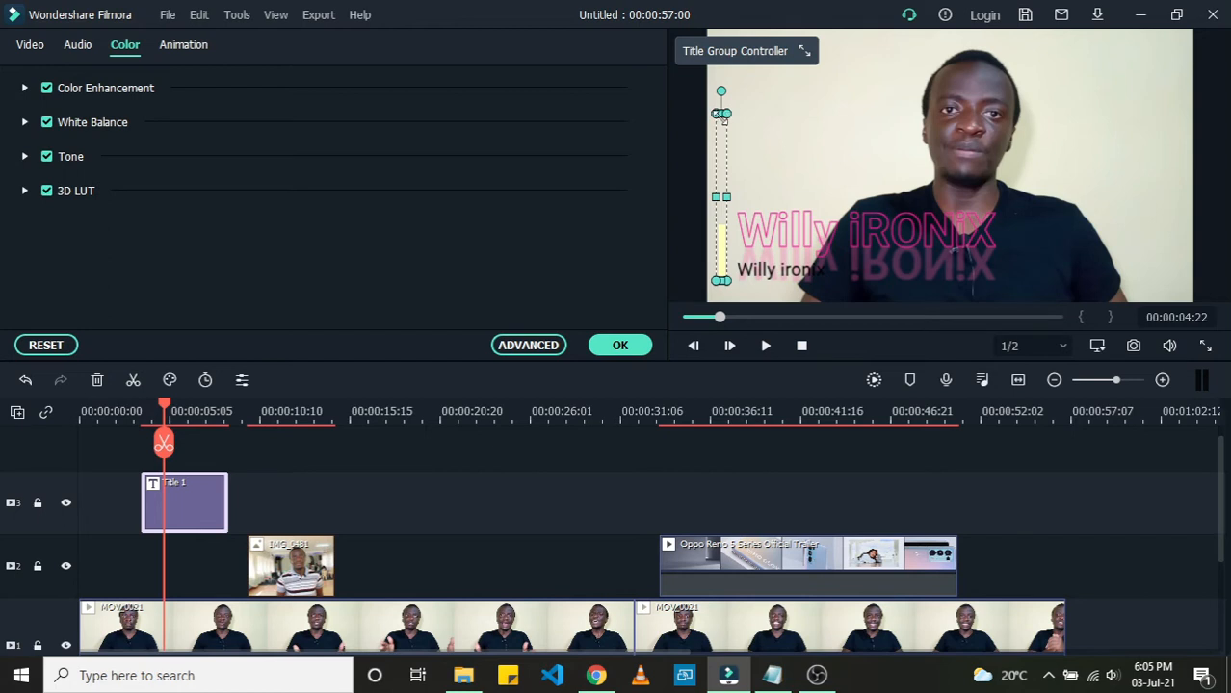
drag(724, 117, 728, 64)
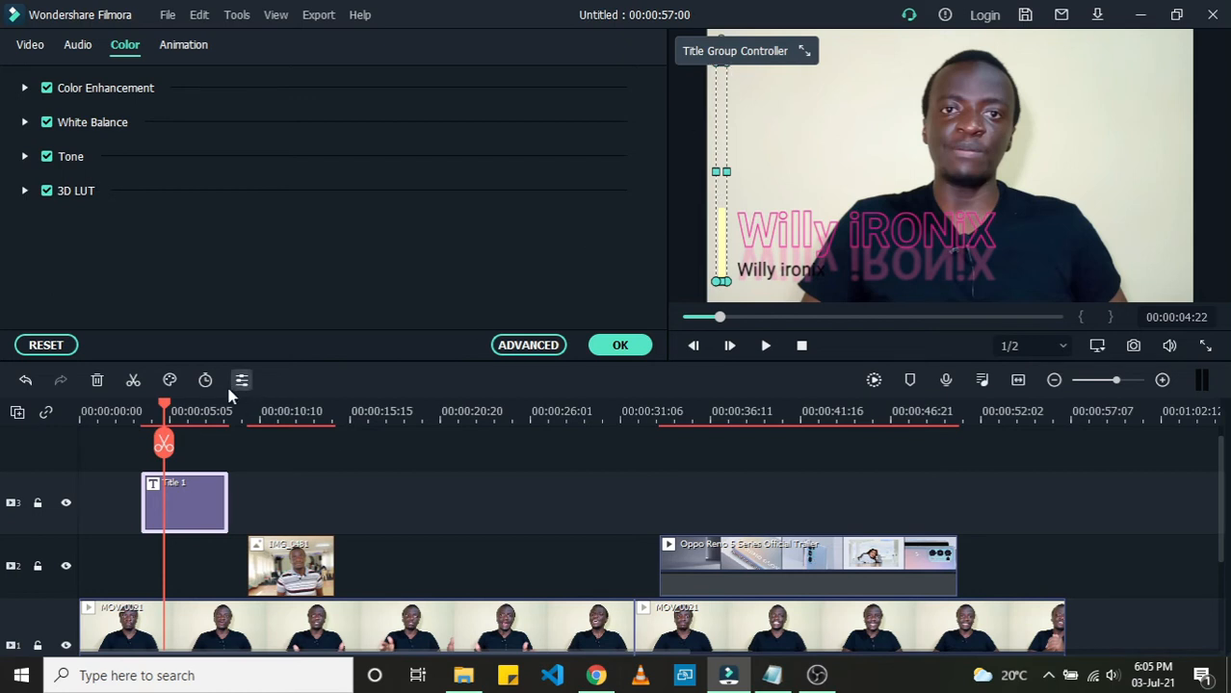
Step: Play the opening of the video to preview the animated title, then close the title editor
click(125, 414)
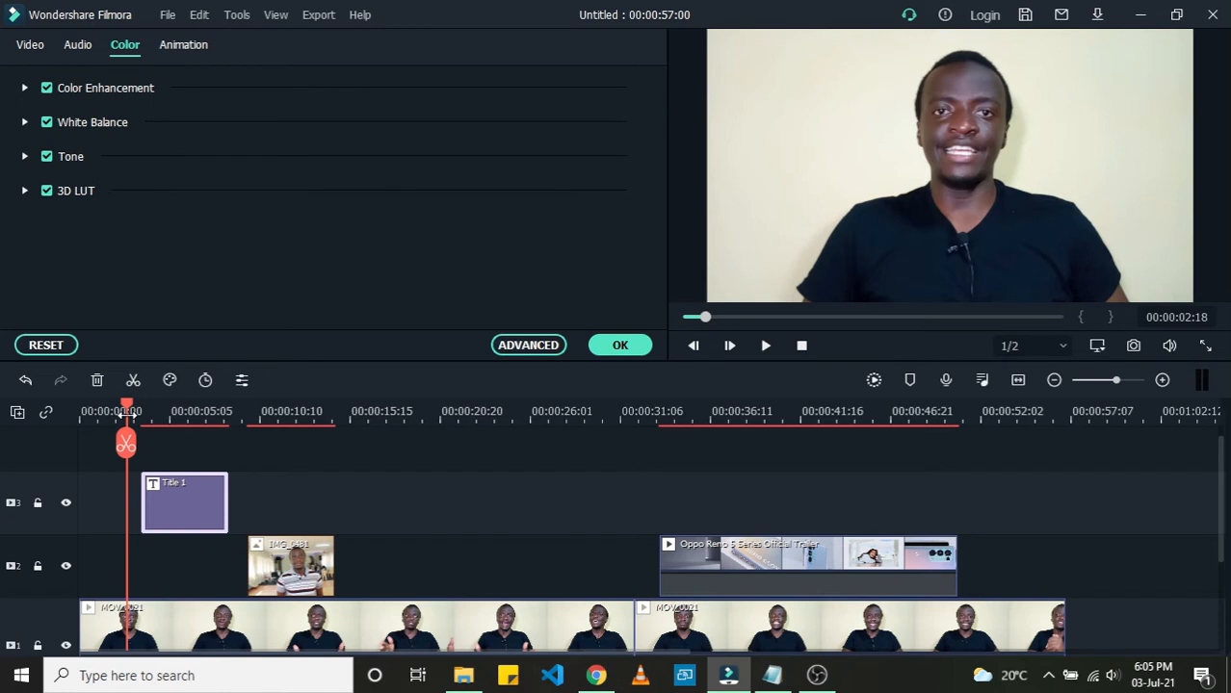
key(space)
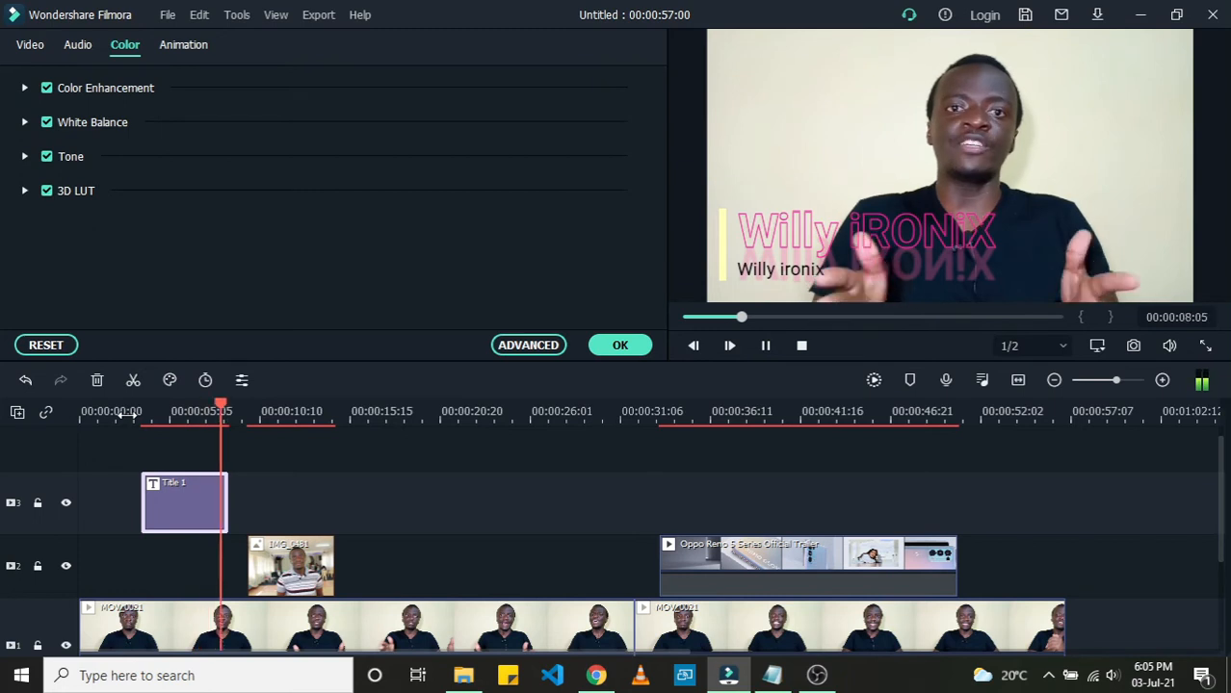
key(space)
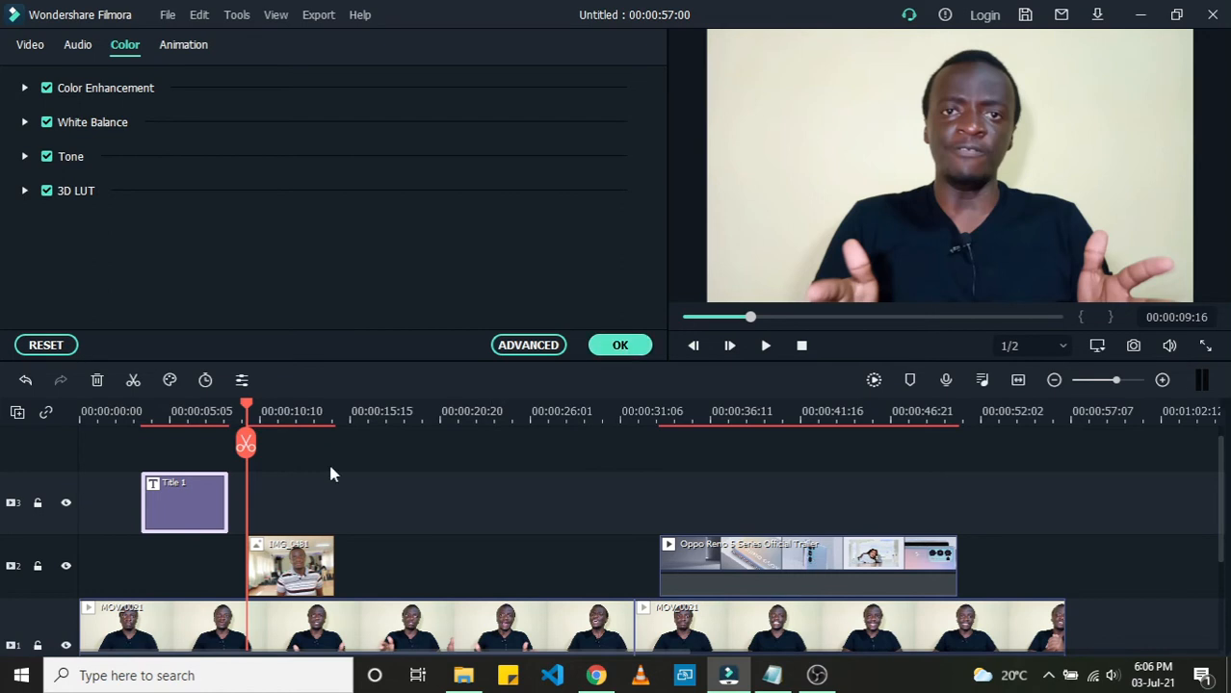
click(612, 346)
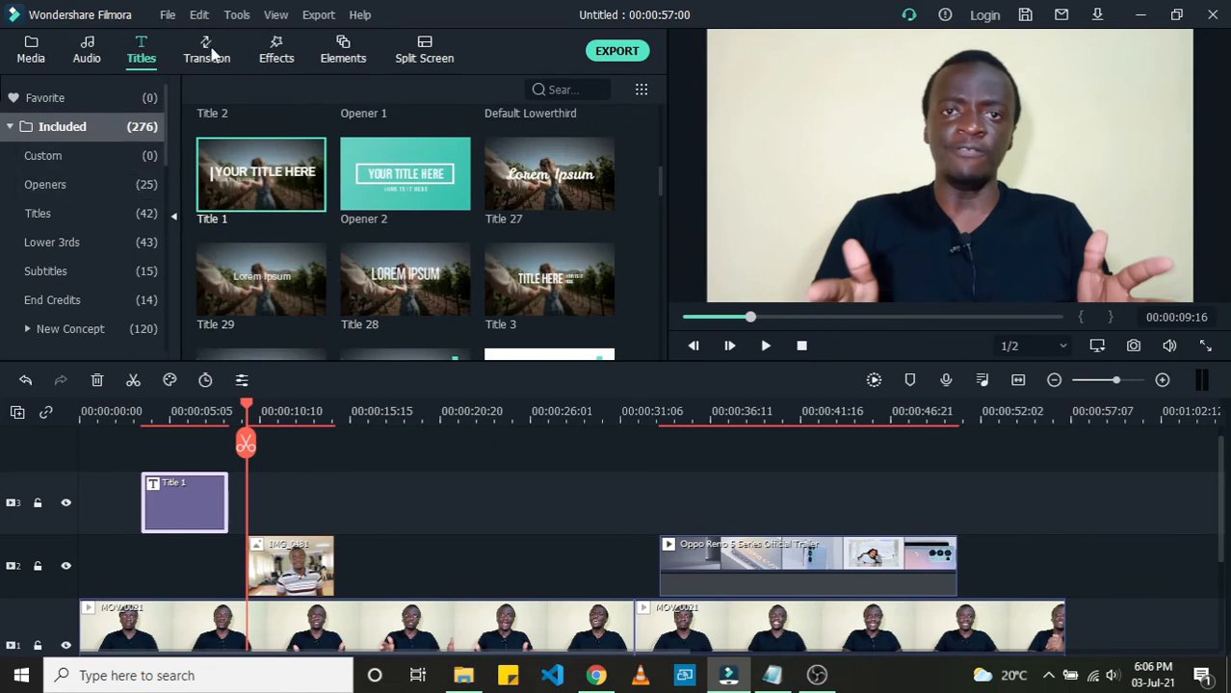
Step: Open the Transition library and play back the section around the cut between the two main clips
click(212, 55)
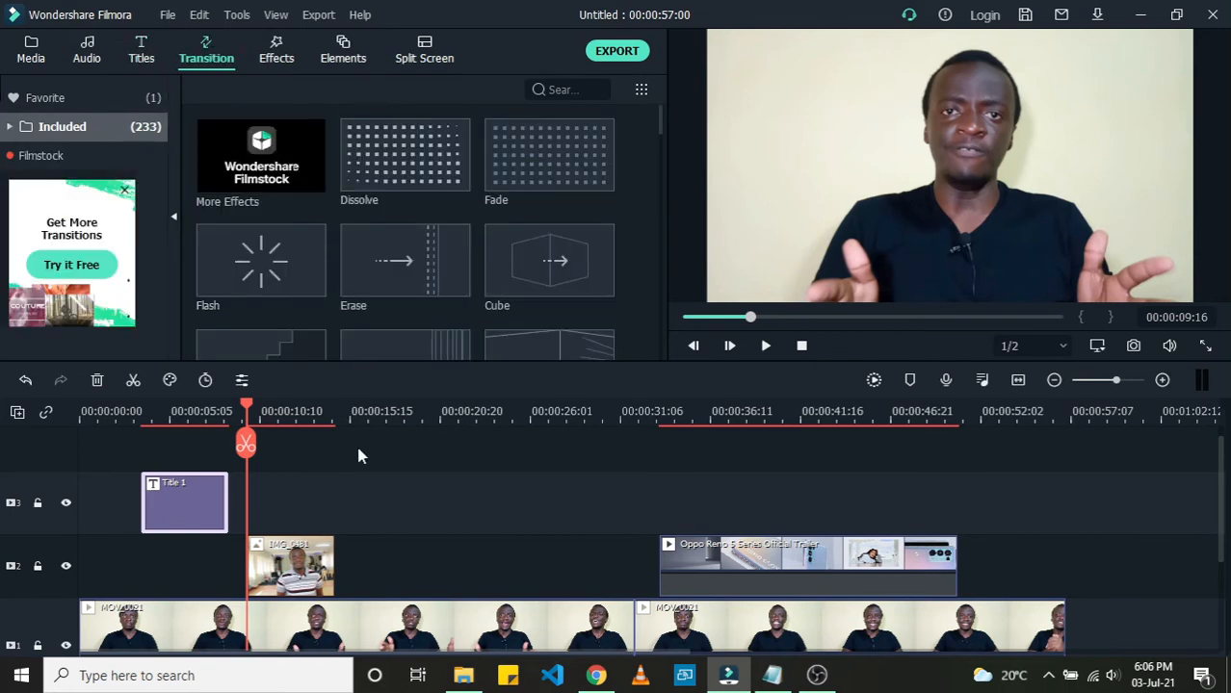
scroll(358, 455, down, 1)
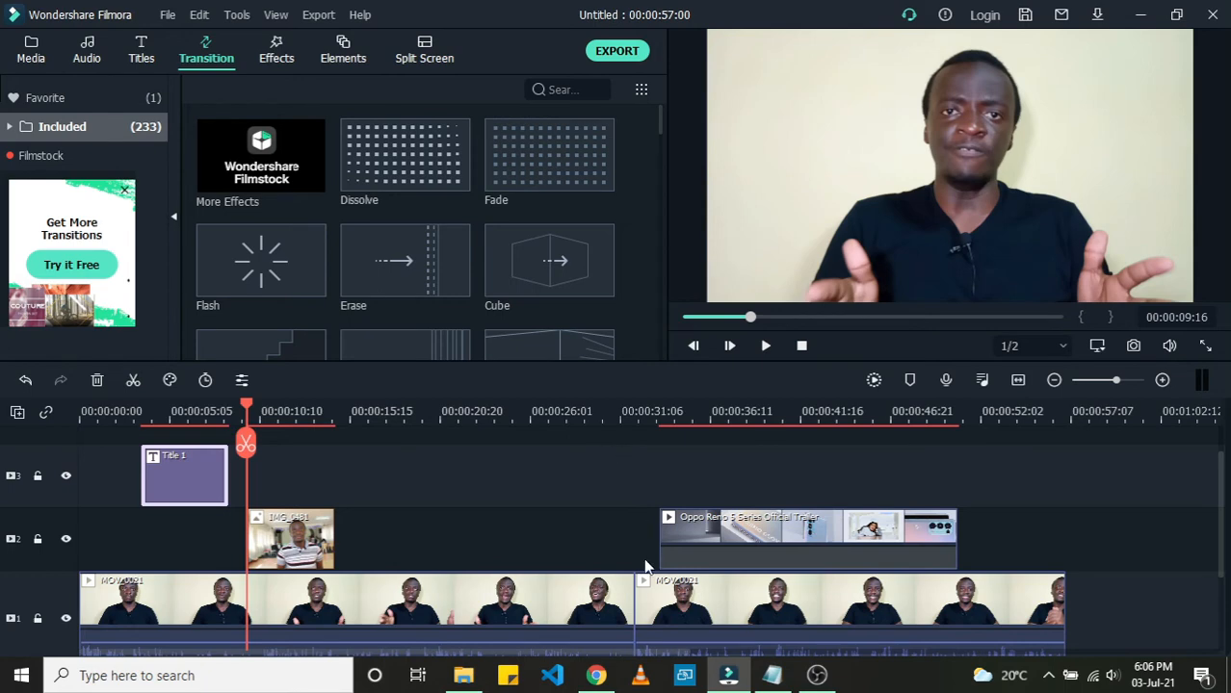
scroll(632, 587, down, 1)
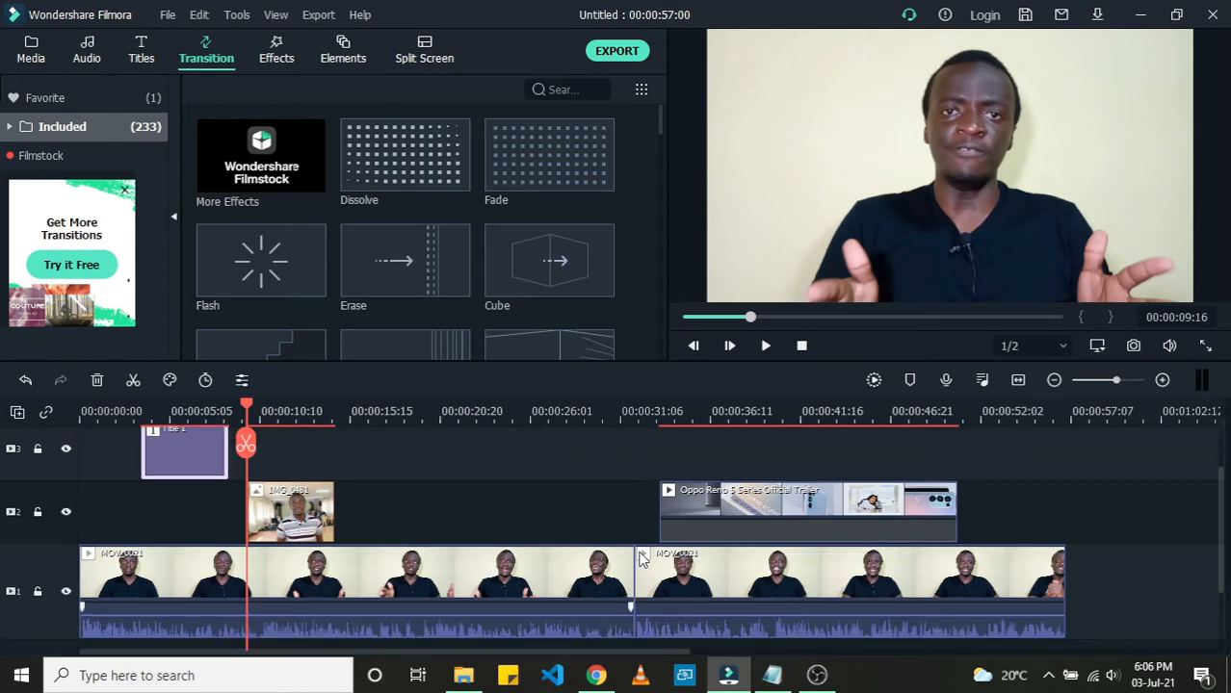
click(600, 420)
click(698, 591)
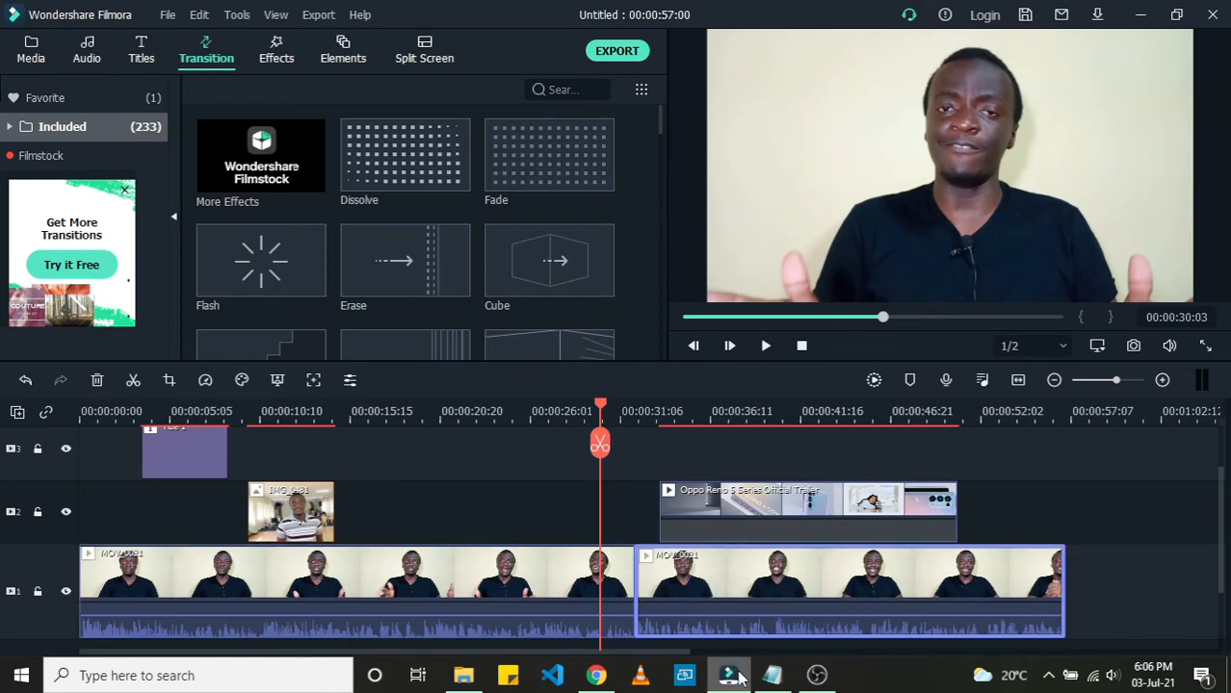
key(space)
mouse_move(729, 677)
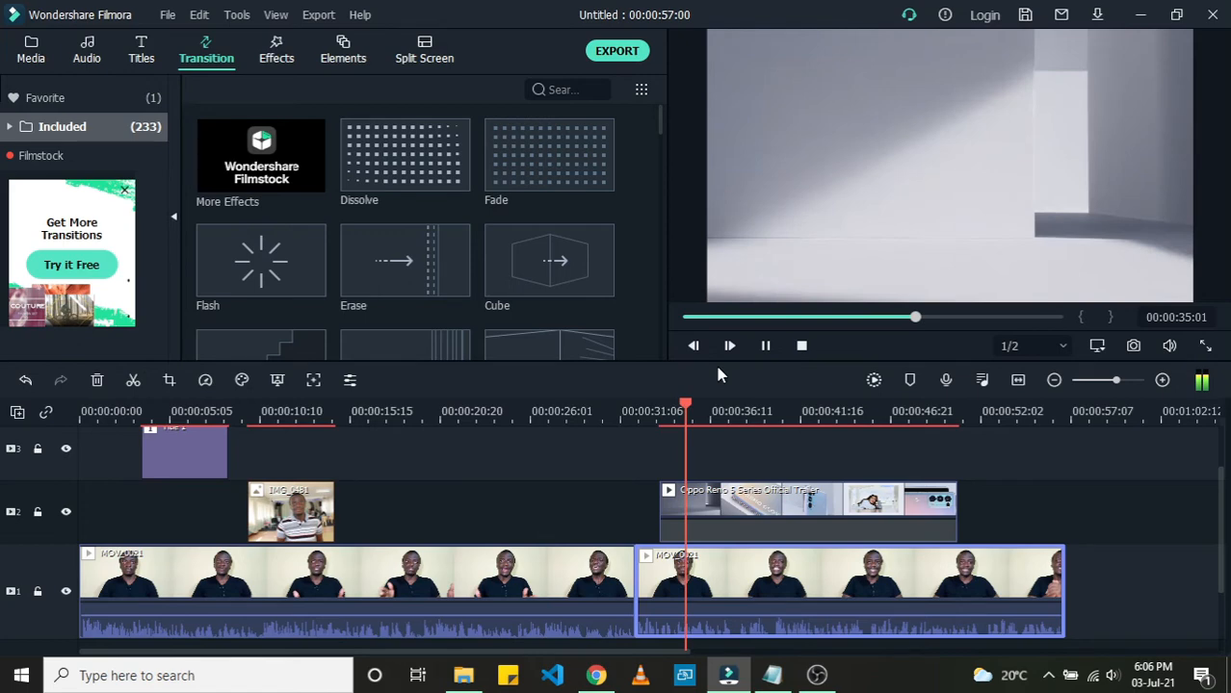
key(space)
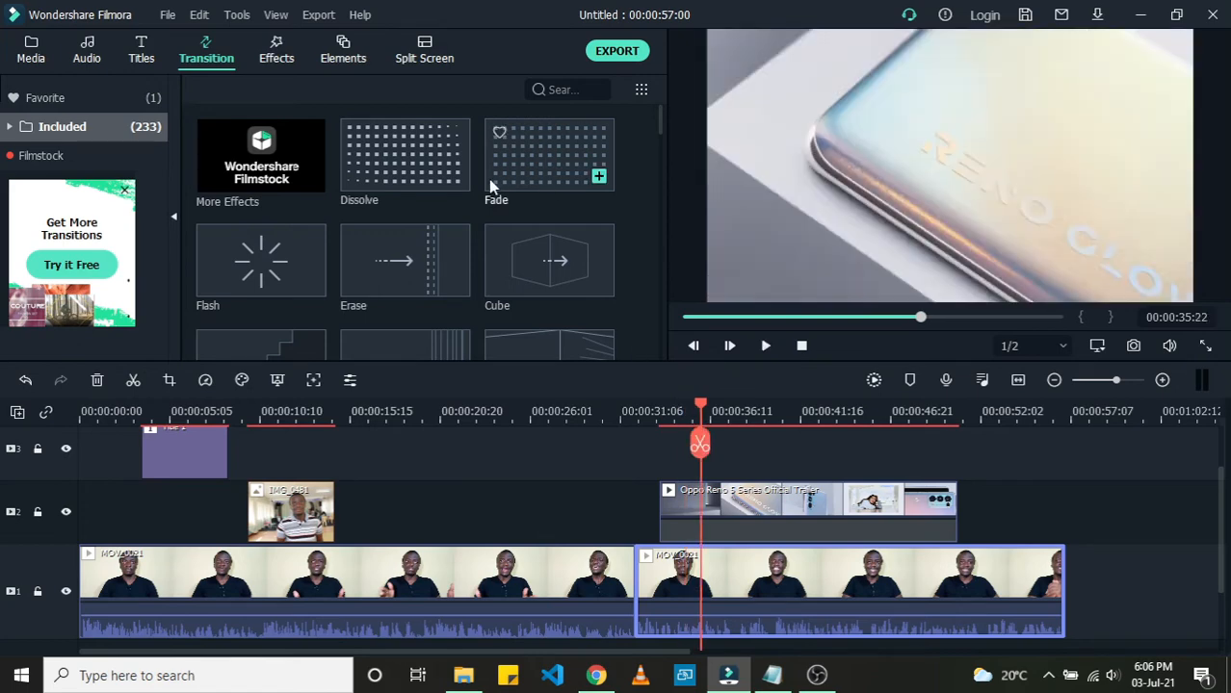
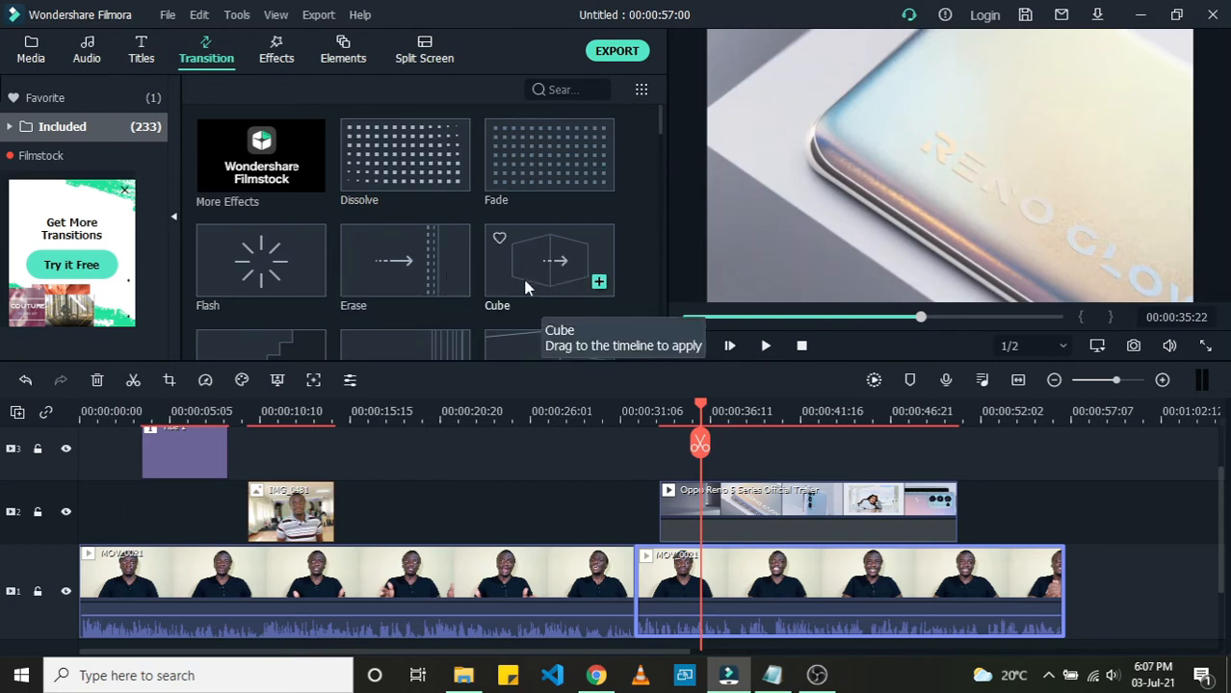
Step: Browse the transition library and preview the Dissolve, Fade, Flash and Erase transitions
scroll(511, 279, down, 5)
scroll(458, 270, up, 2)
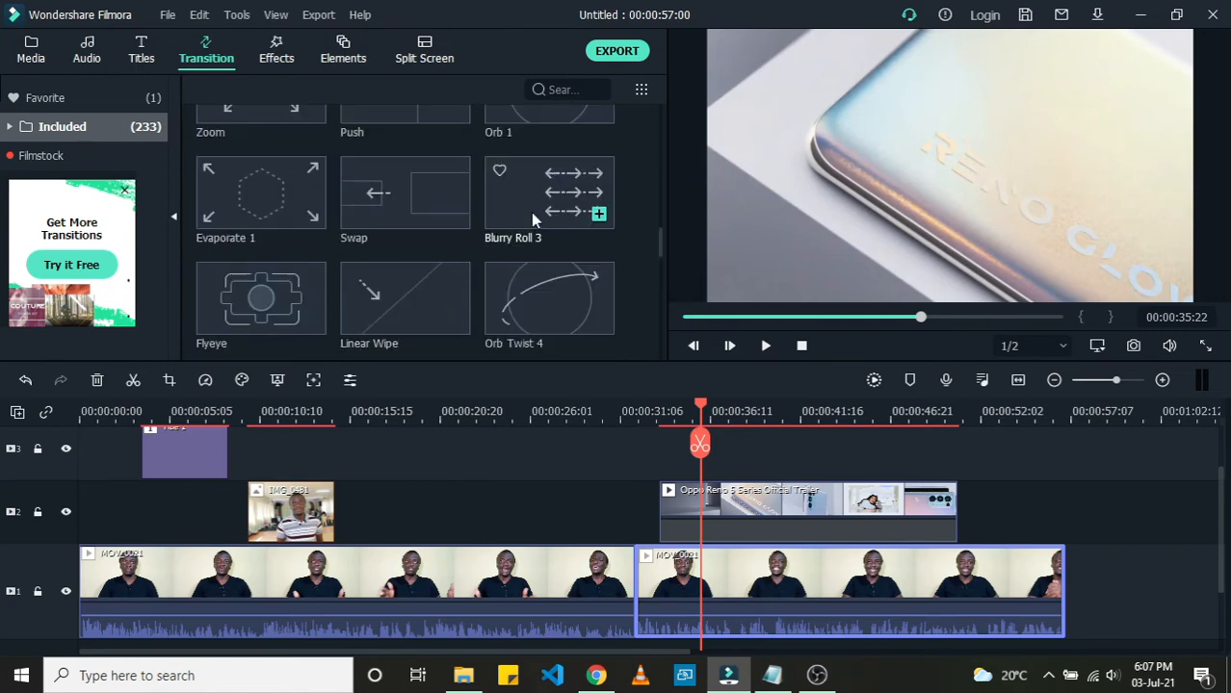
scroll(531, 211, down, 2)
scroll(392, 247, up, 6)
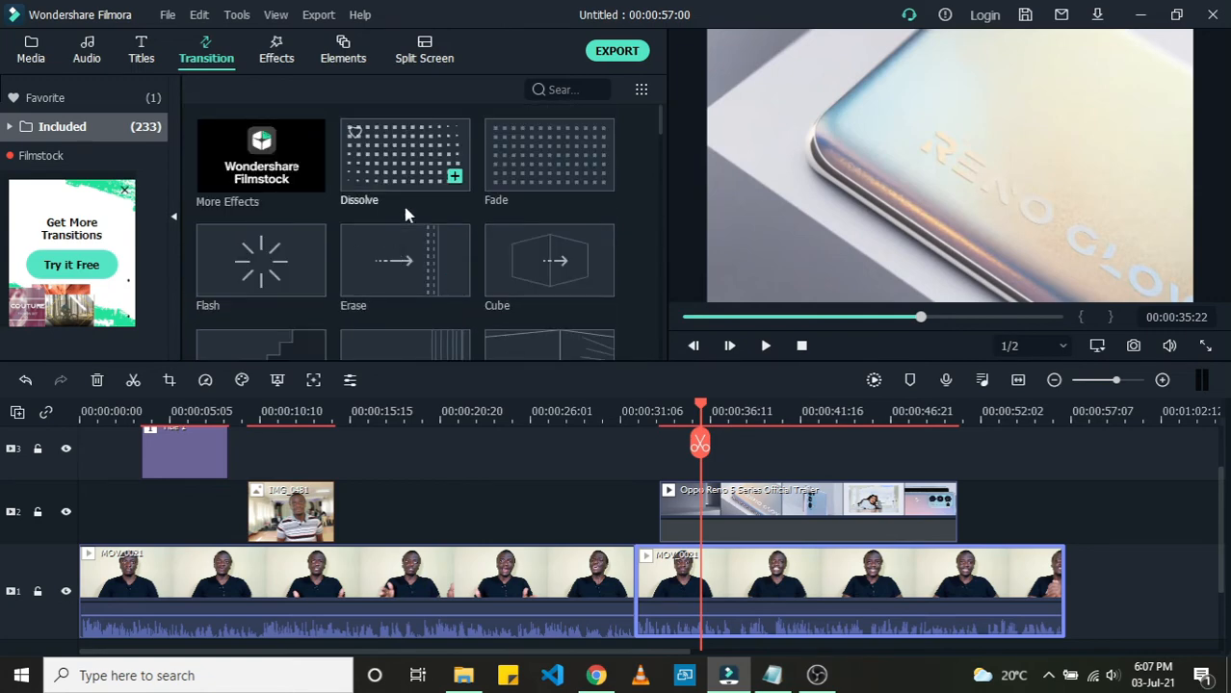
scroll(405, 215, down, 5)
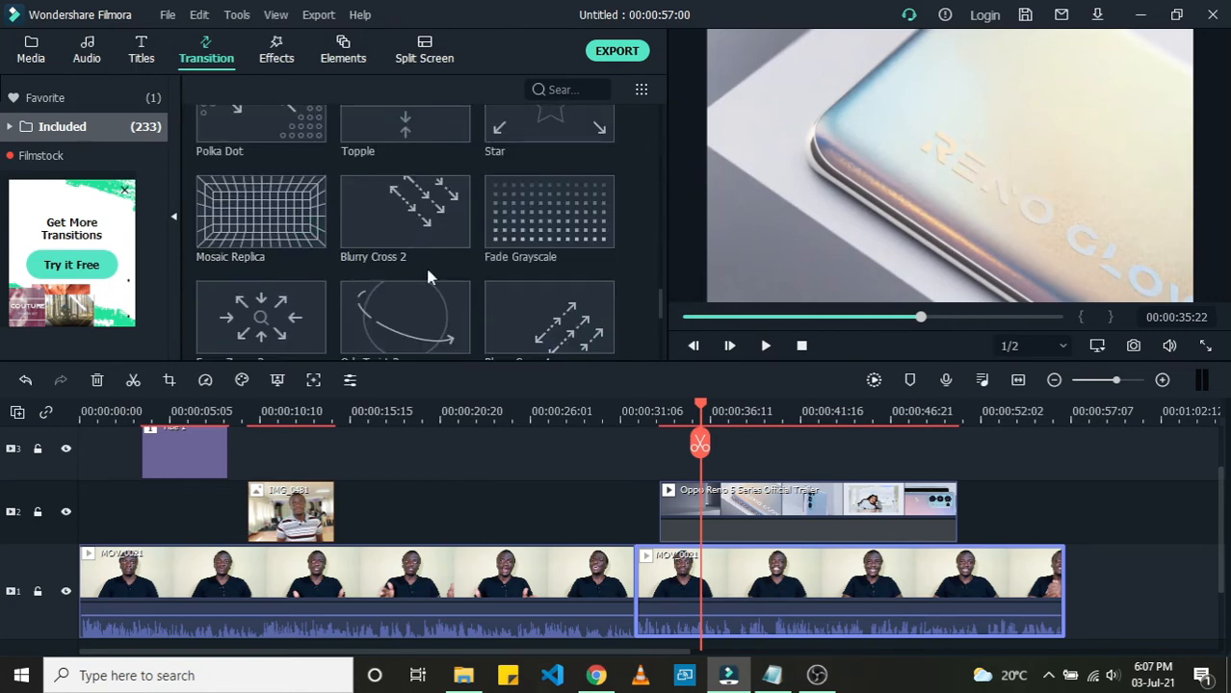
scroll(337, 255, down, 4)
scroll(335, 261, up, 8)
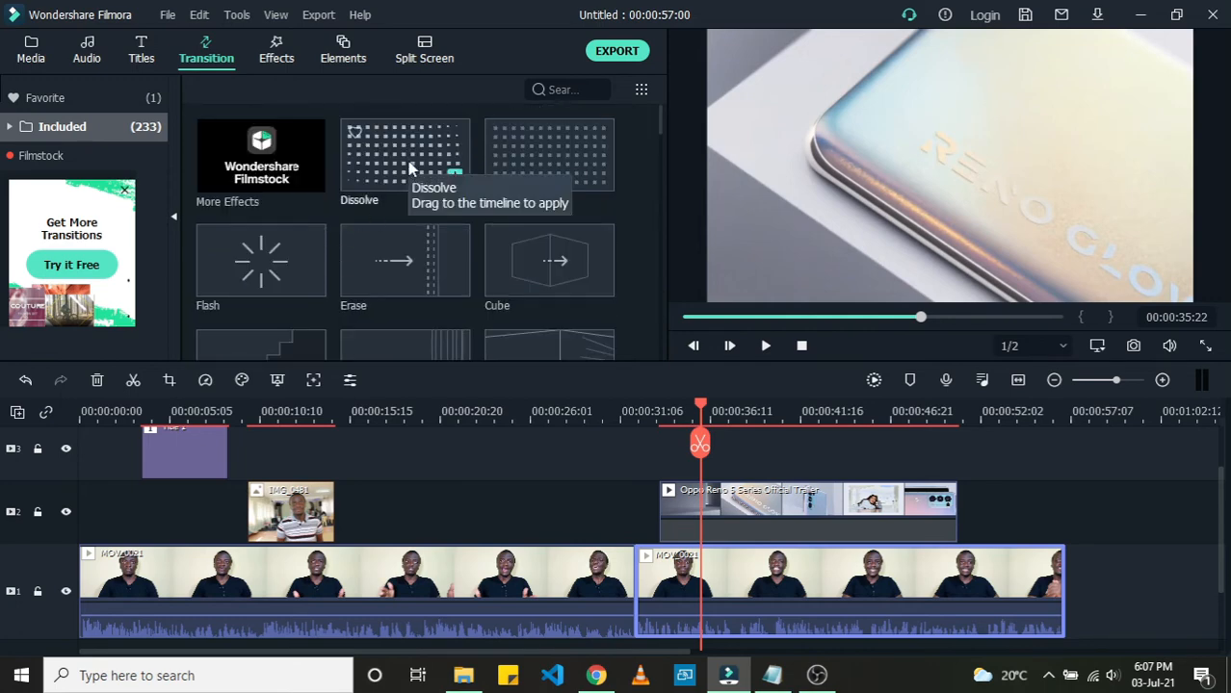
click(409, 169)
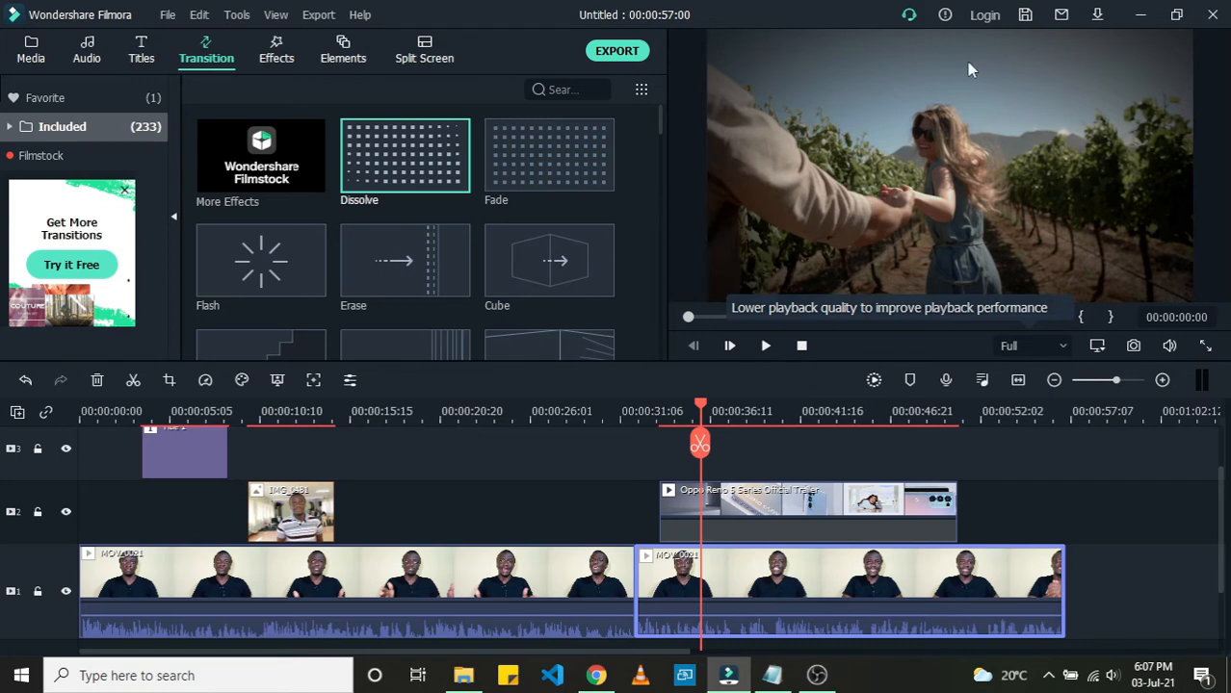
click(540, 172)
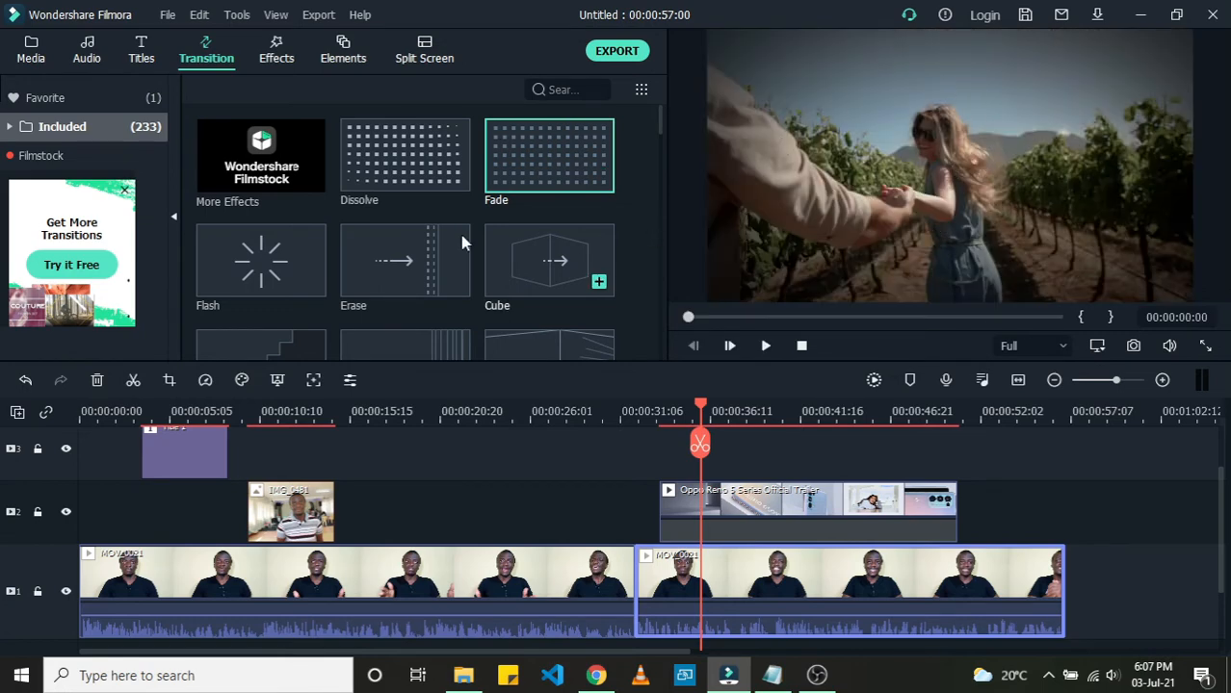
click(242, 269)
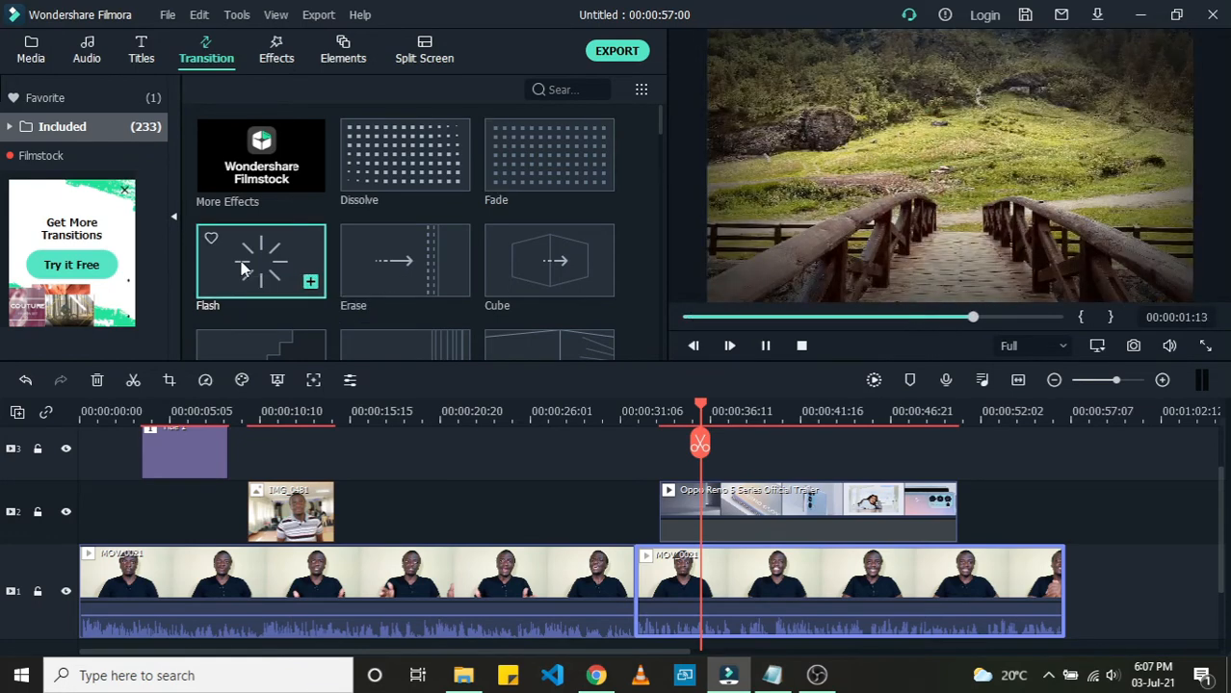
click(406, 267)
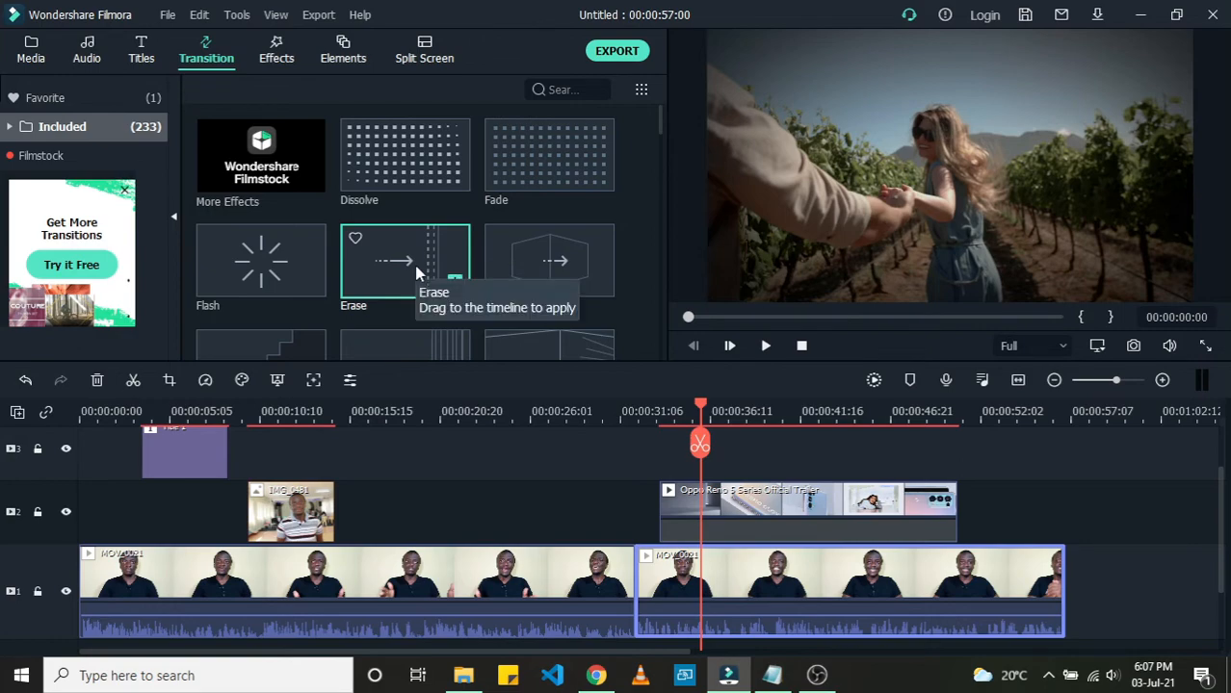
Step: Apply the Erase transition to the start of the trailer clip and shorten its duration
mouse_move(416, 274)
mouse_down()
mouse_move(454, 315)
mouse_move(551, 362)
mouse_move(631, 442)
mouse_up()
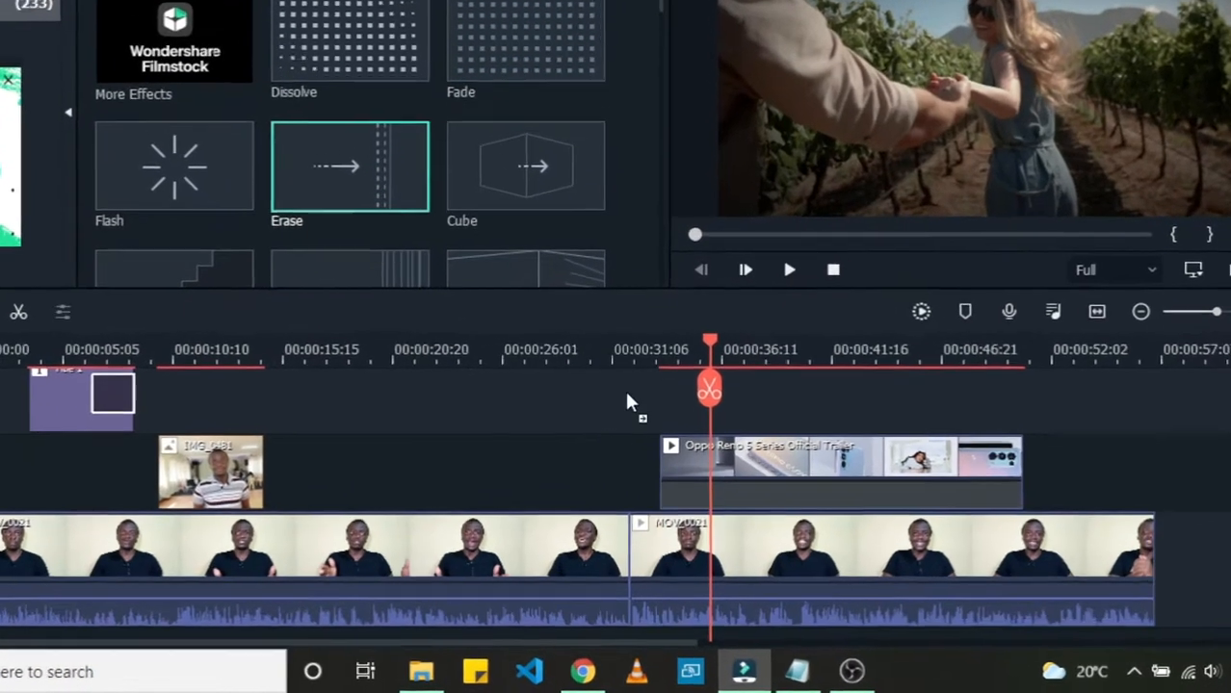
mouse_move(627, 394)
mouse_down()
mouse_move(669, 451)
mouse_move(667, 469)
mouse_up()
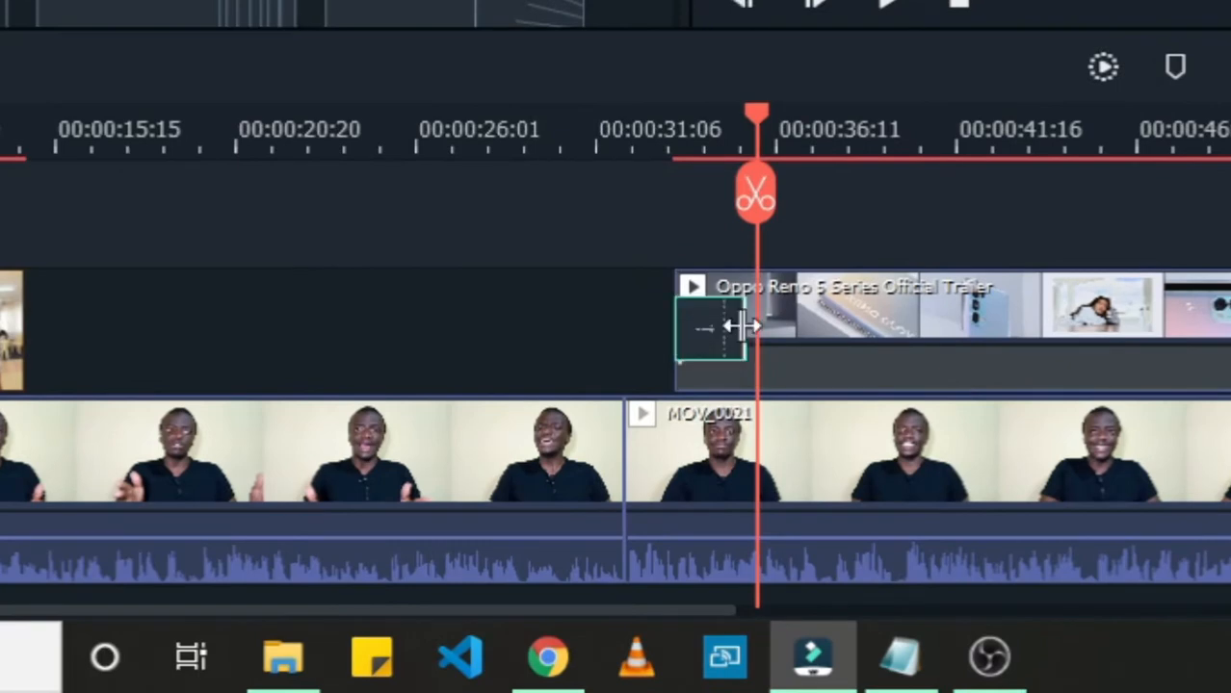
drag(737, 327, 694, 335)
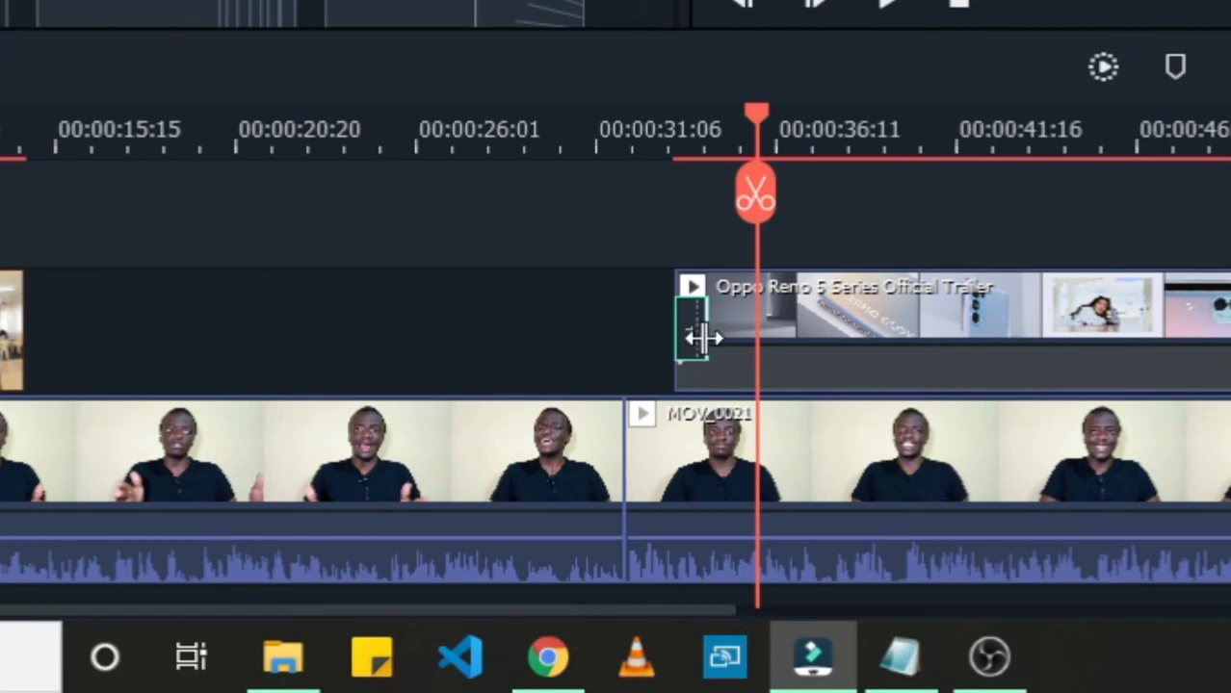
Step: Play back the trailer's opening to preview the Erase transition
click(605, 140)
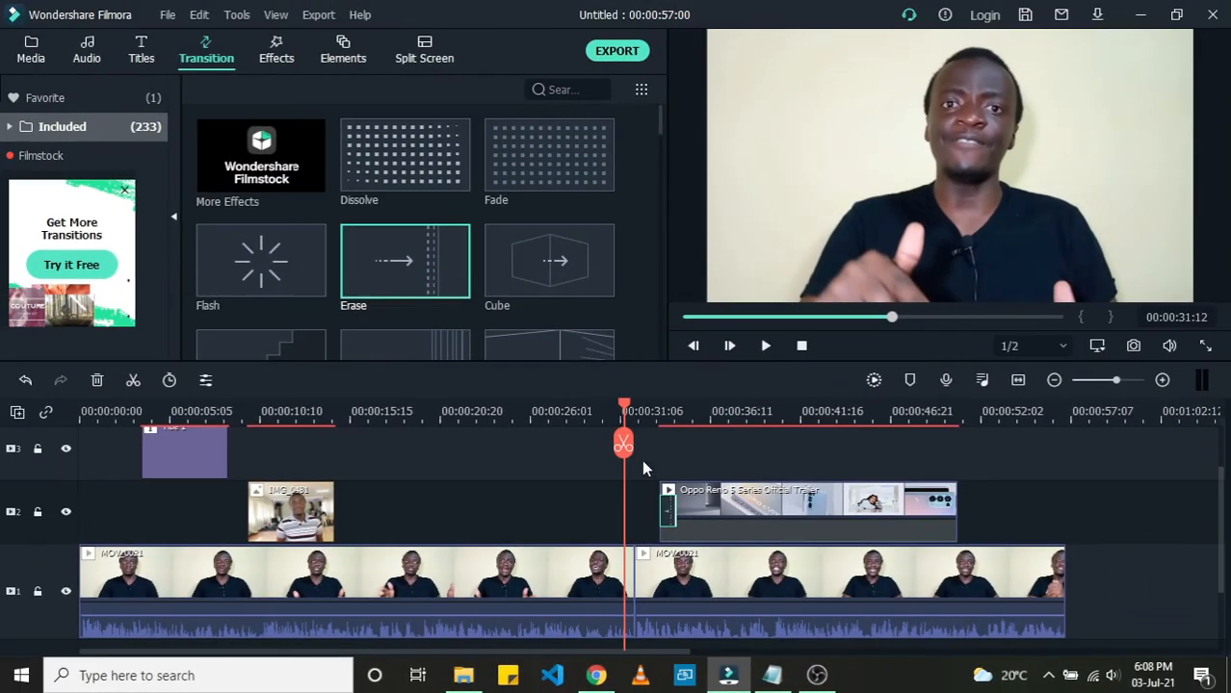
key(space)
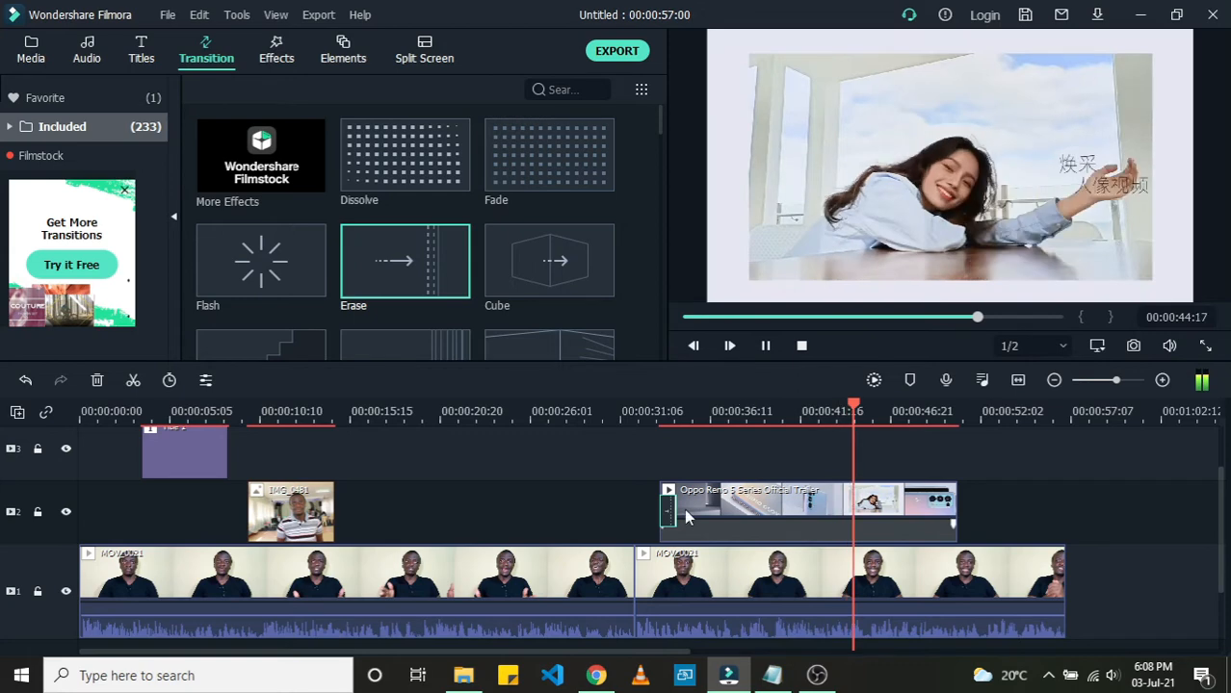
key(space)
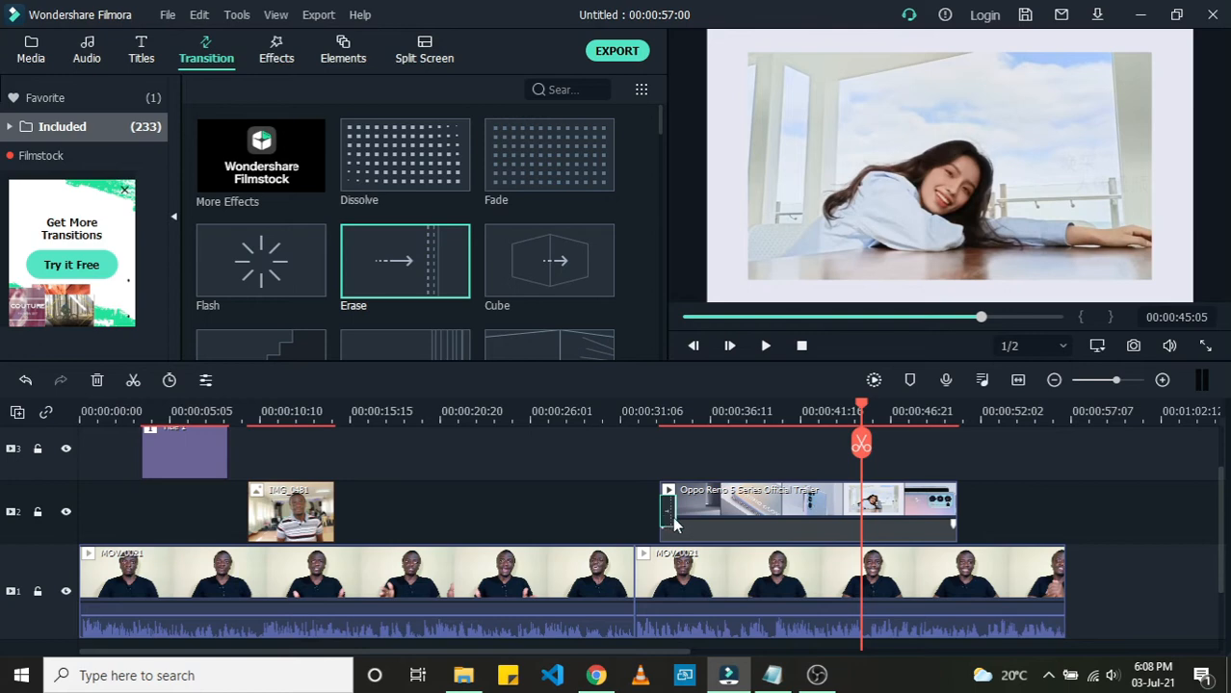
Step: Try lengthening the Erase transition over the trailer's opening and preview it
drag(674, 517, 836, 533)
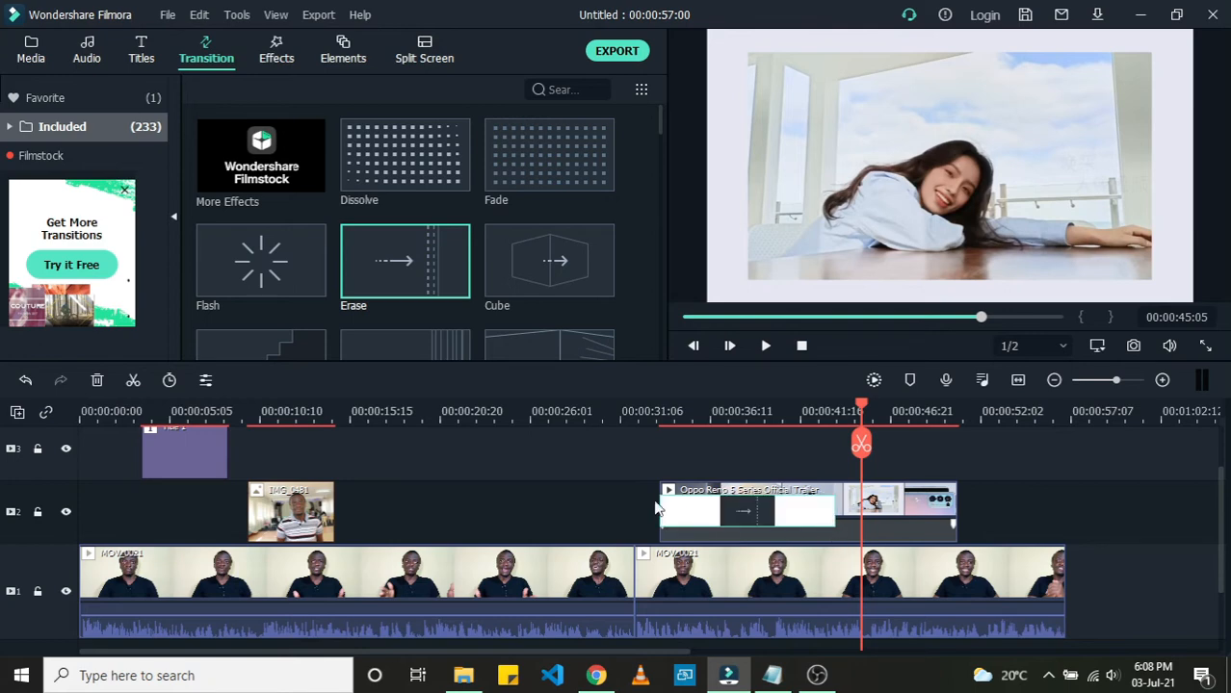
click(612, 415)
key(space)
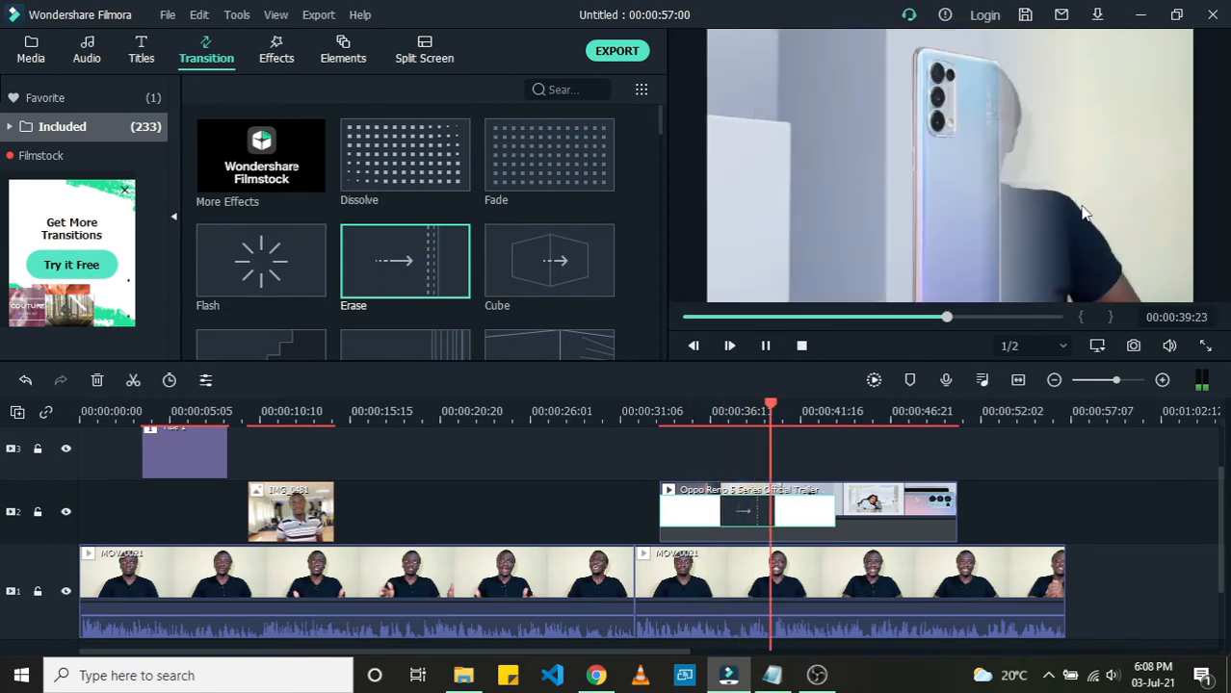
key(space)
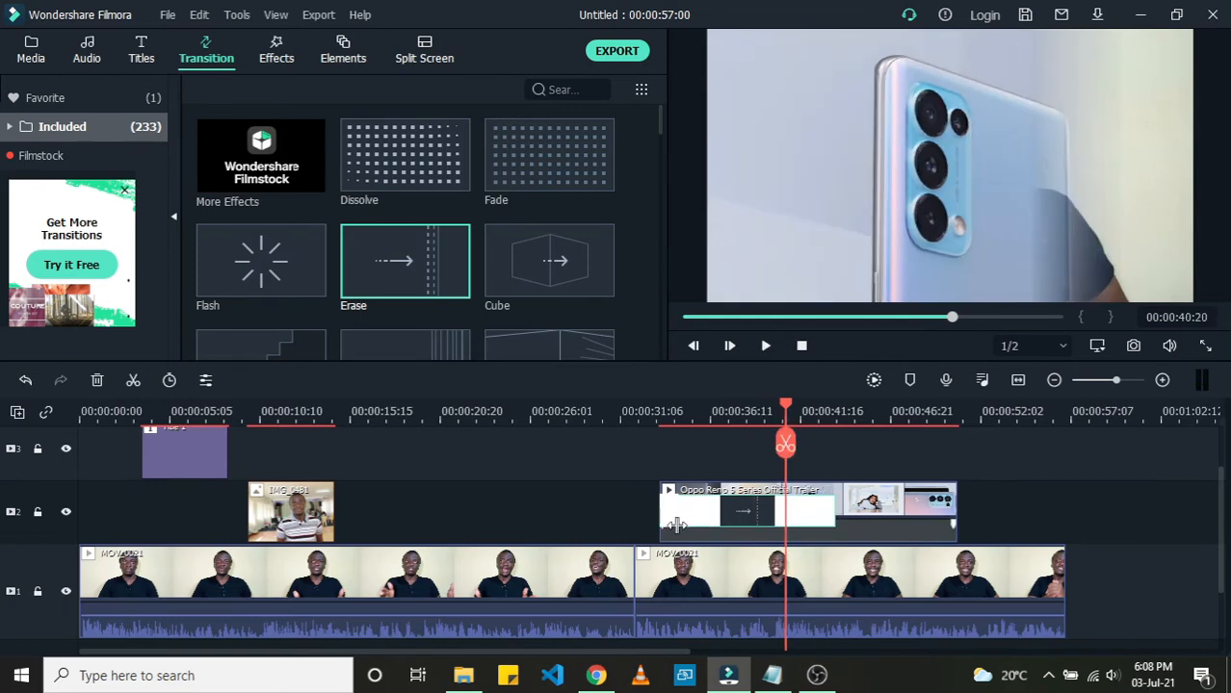
Step: Replay the section at the start of the trailer to check the transition
click(628, 412)
key(space)
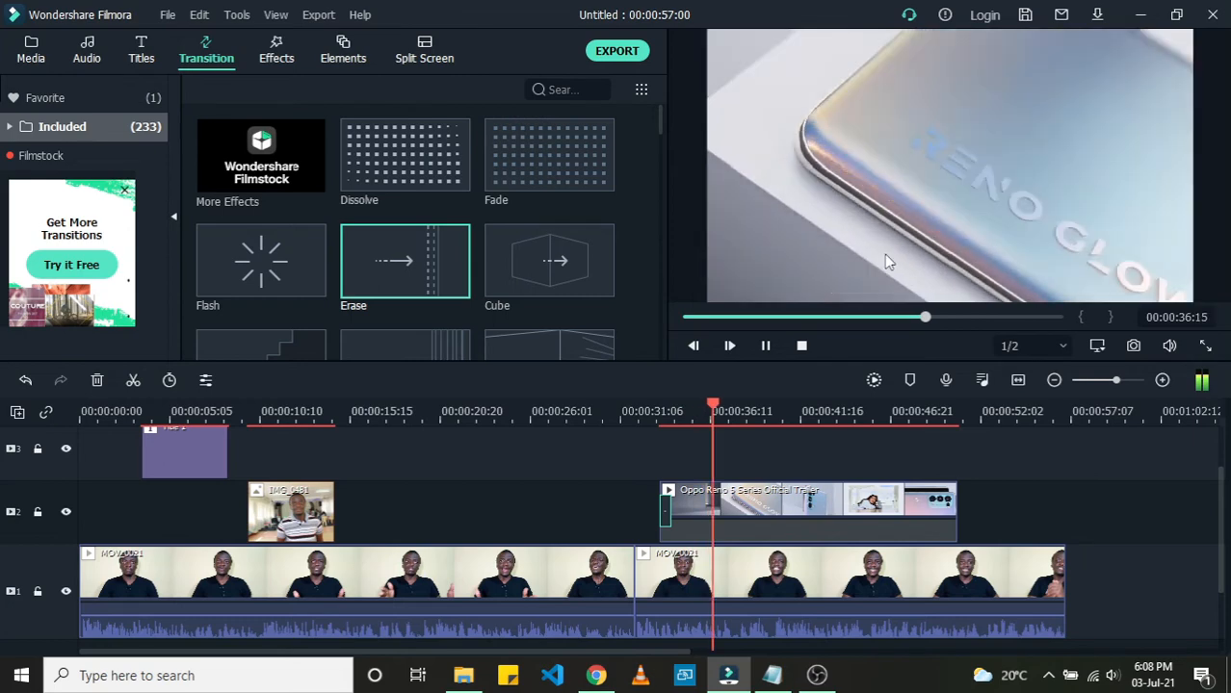
key(space)
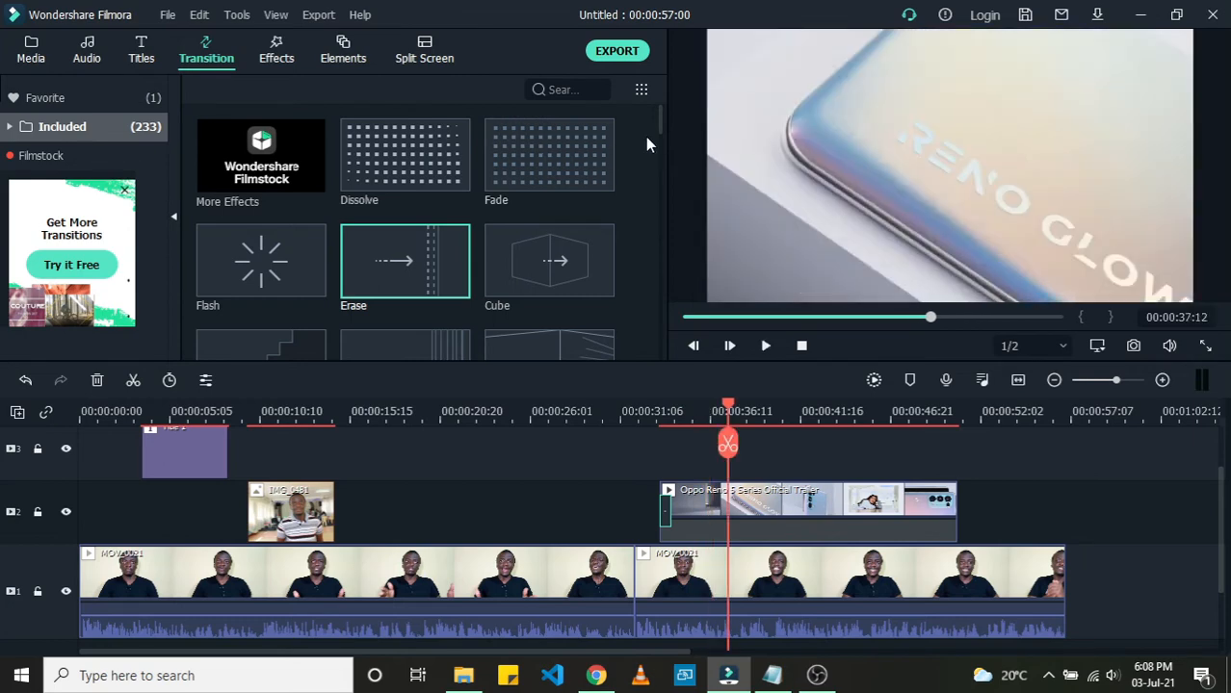
Step: Open the Effects library and preview the 70s, Chromatic Aberration, Willow and Strong Glitch effects
drag(658, 119, 642, 338)
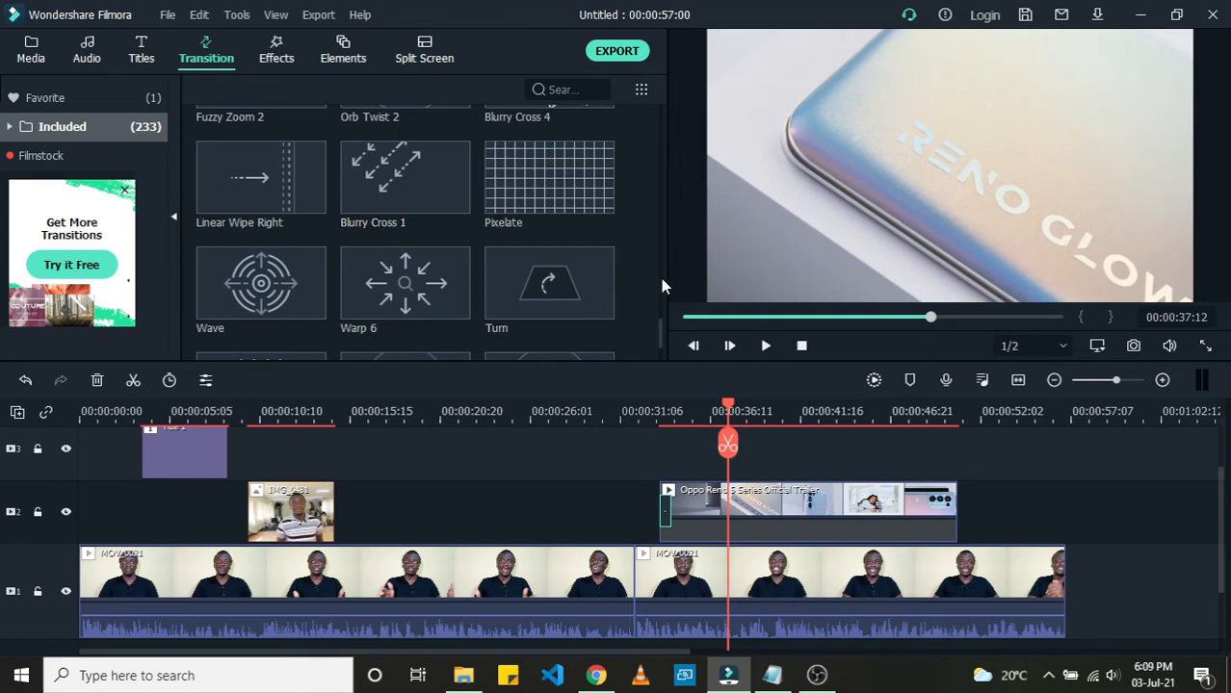
mouse_move(660, 332)
mouse_down()
mouse_move(661, 347)
mouse_move(656, 105)
mouse_up()
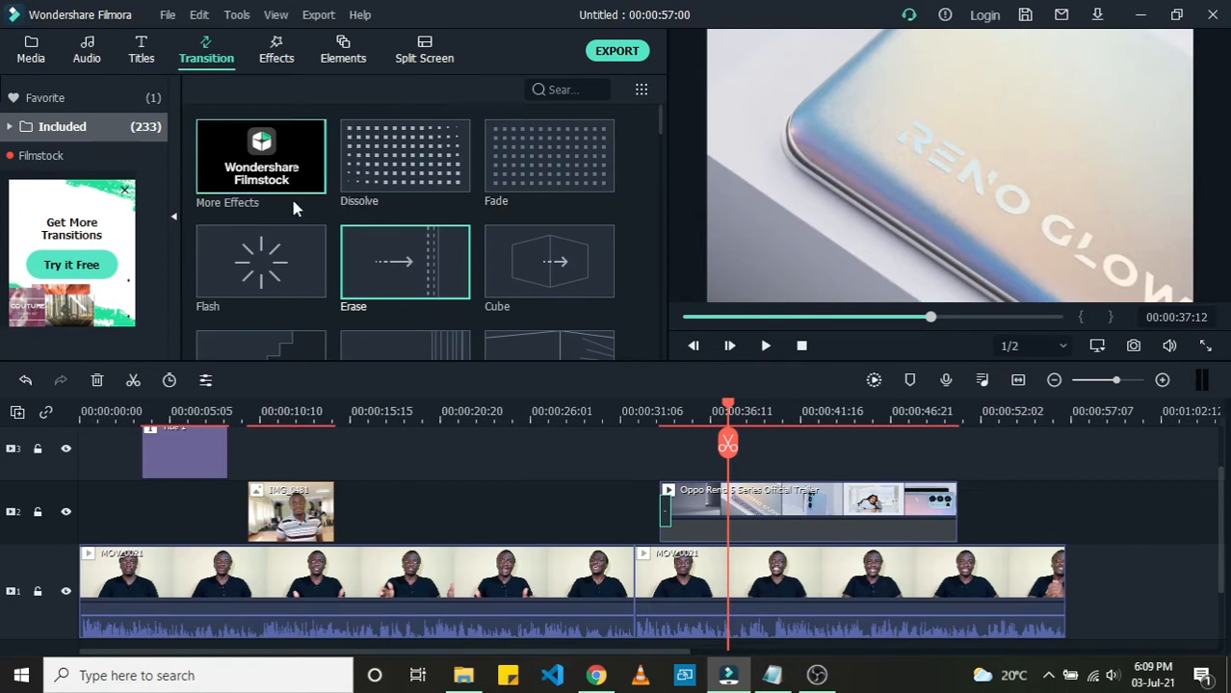
click(274, 58)
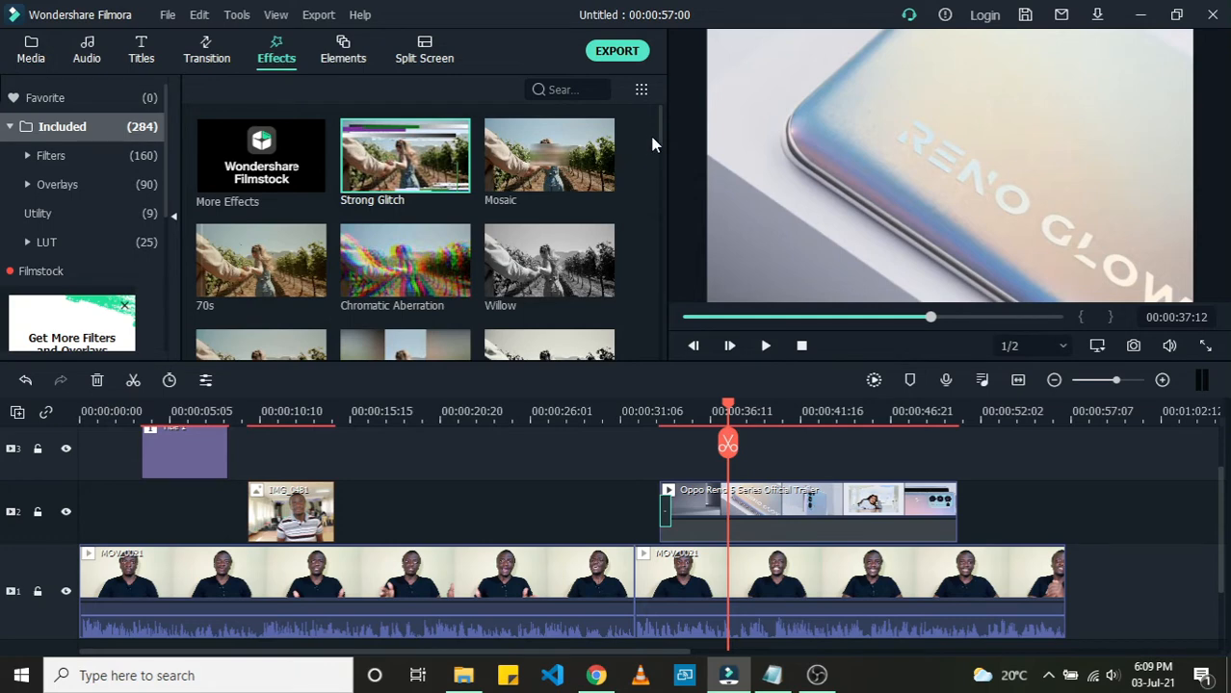
mouse_move(661, 123)
mouse_down()
mouse_move(646, 213)
mouse_move(647, 107)
mouse_up()
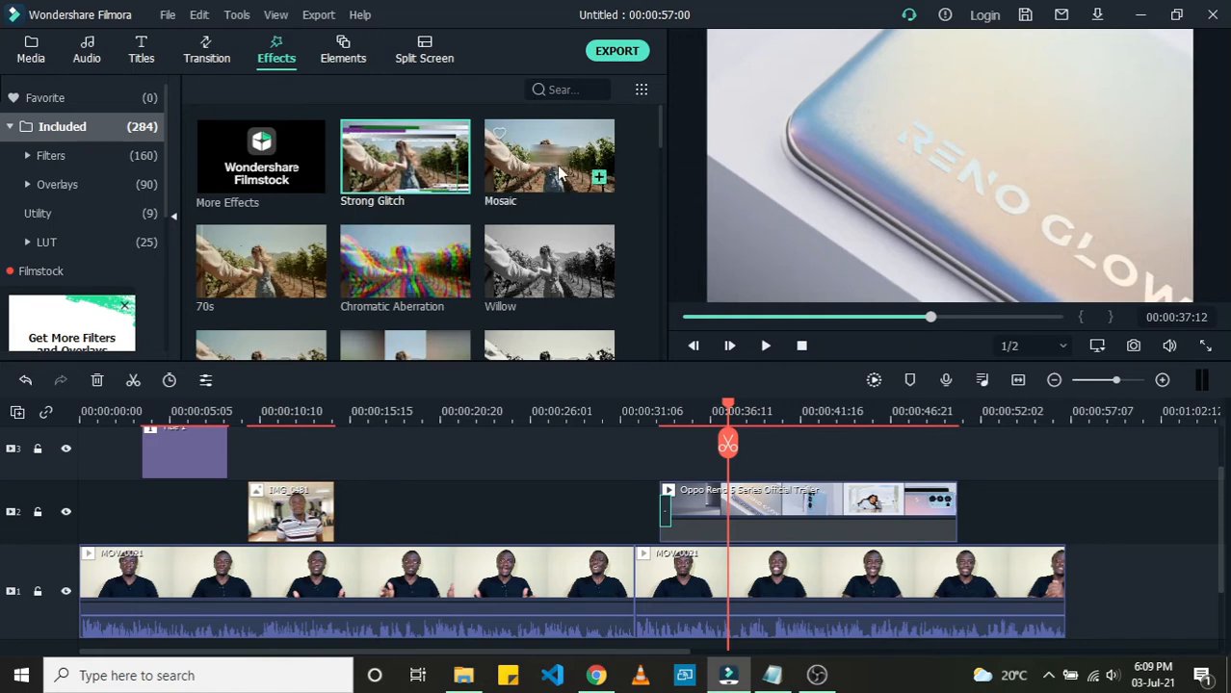
click(272, 270)
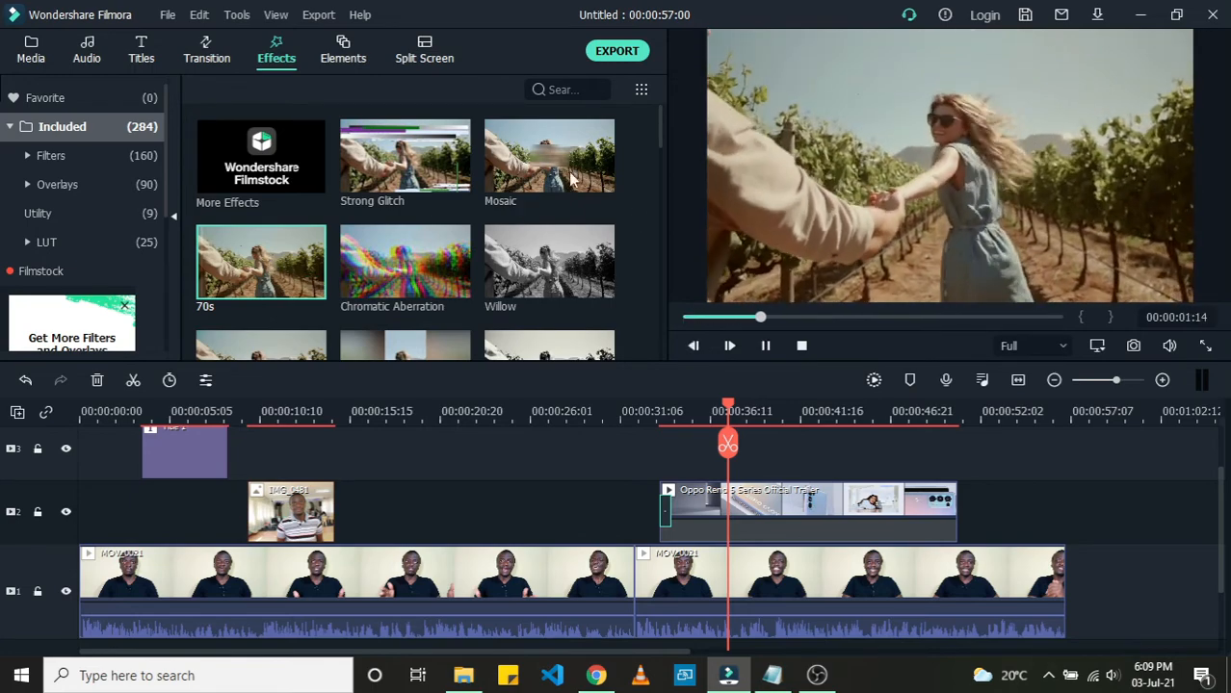
click(416, 260)
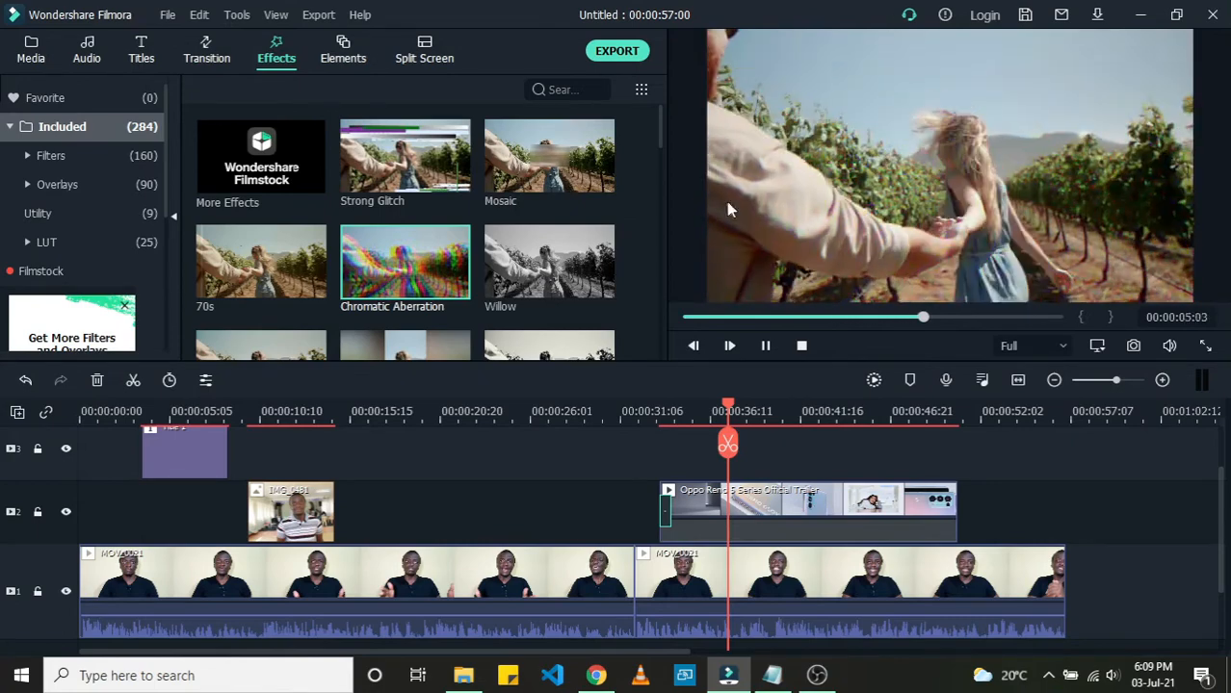
scroll(430, 258, down, 5)
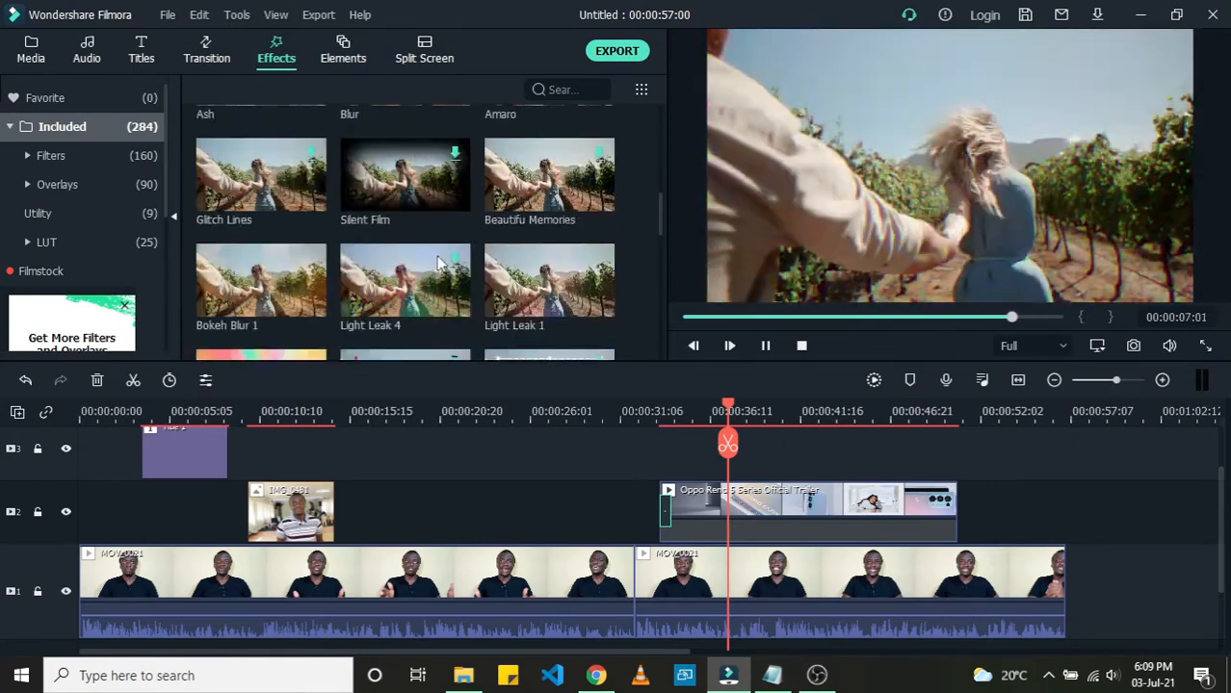
scroll(439, 262, down, 10)
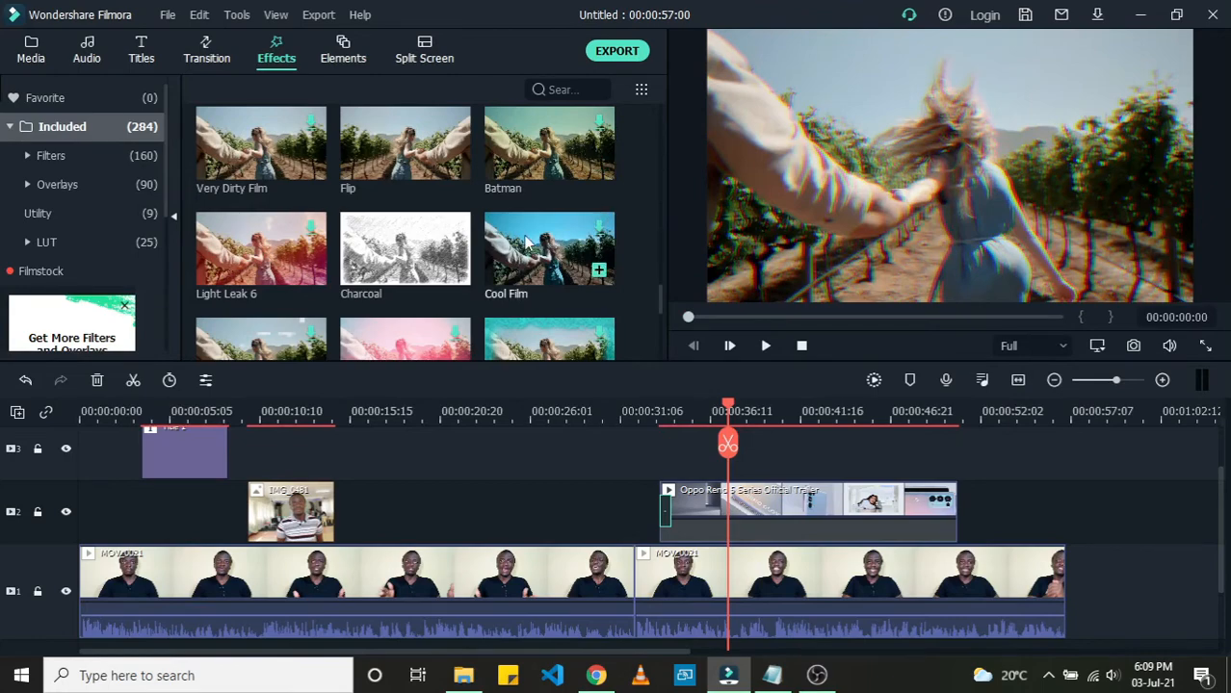
scroll(520, 246, up, 10)
scroll(498, 249, up, 3)
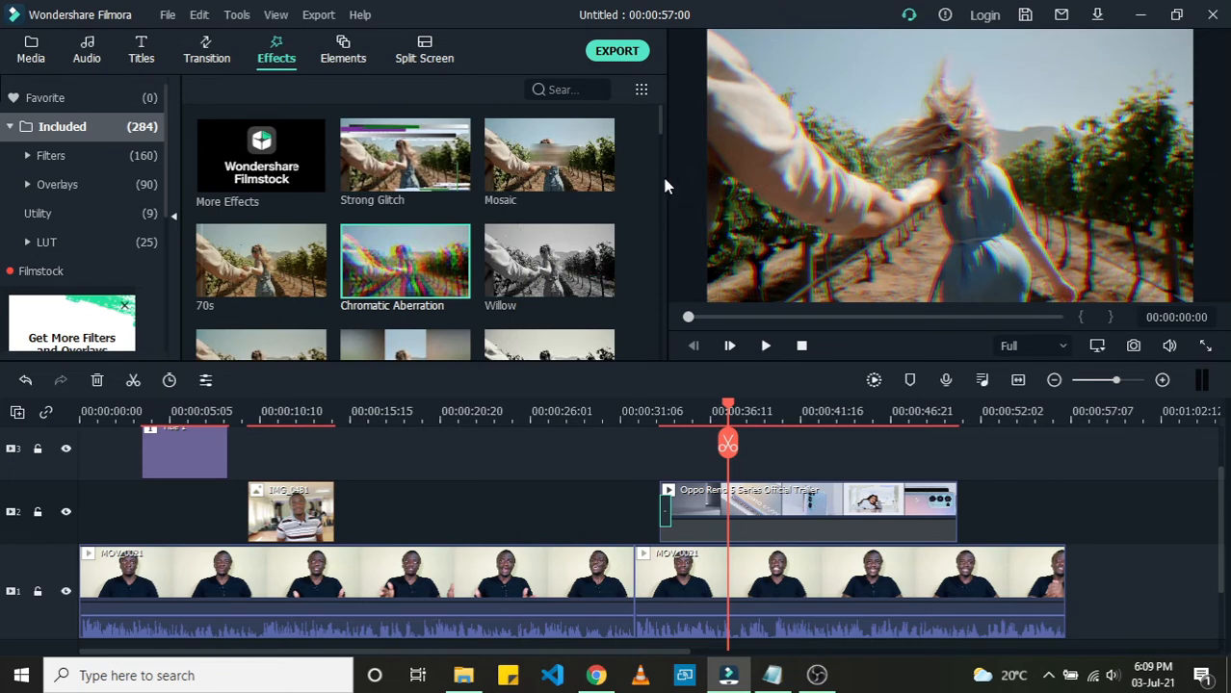
click(528, 262)
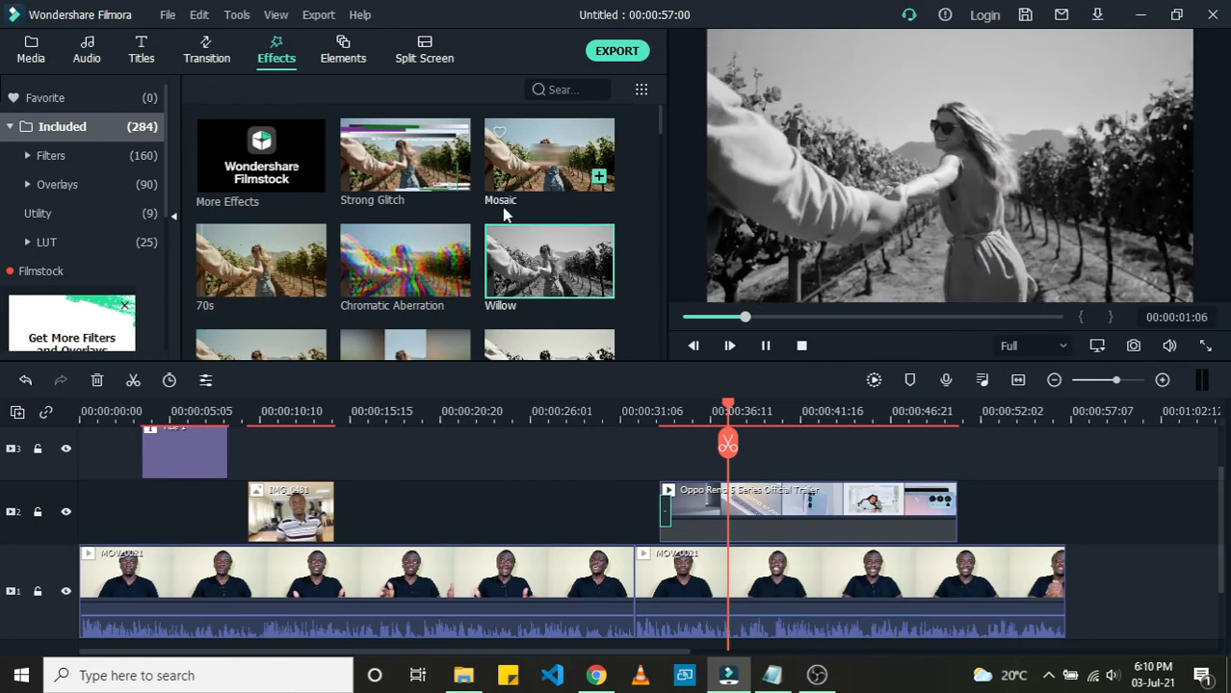
click(423, 265)
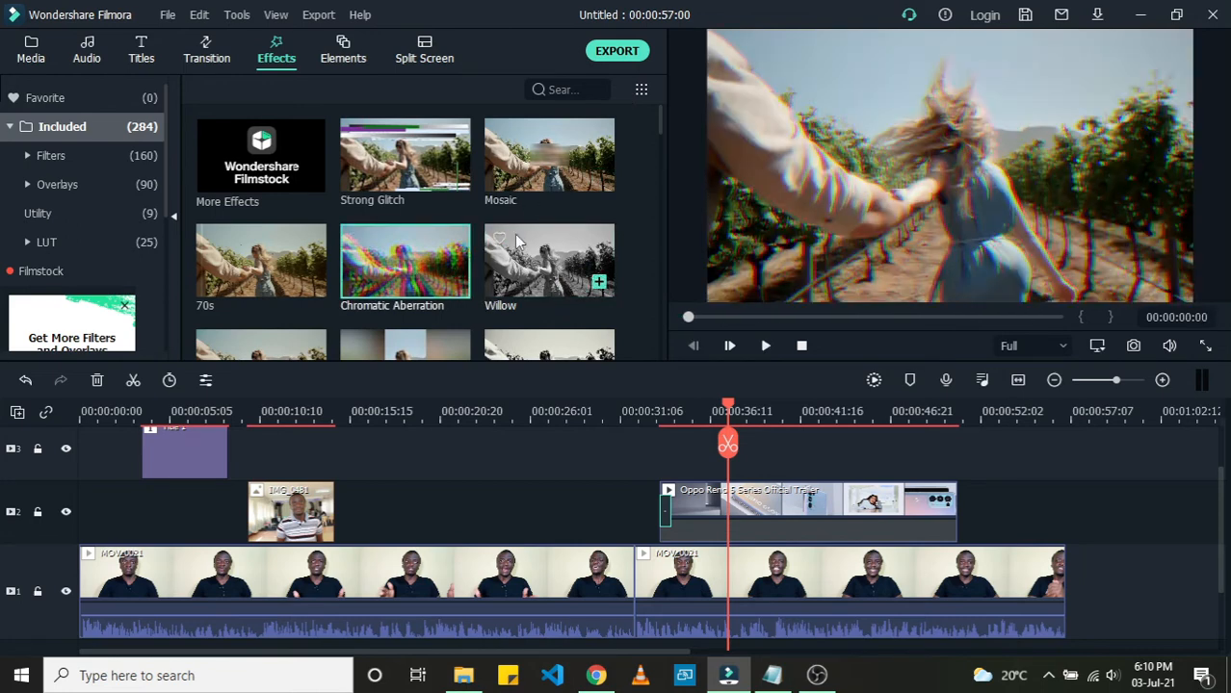
click(401, 161)
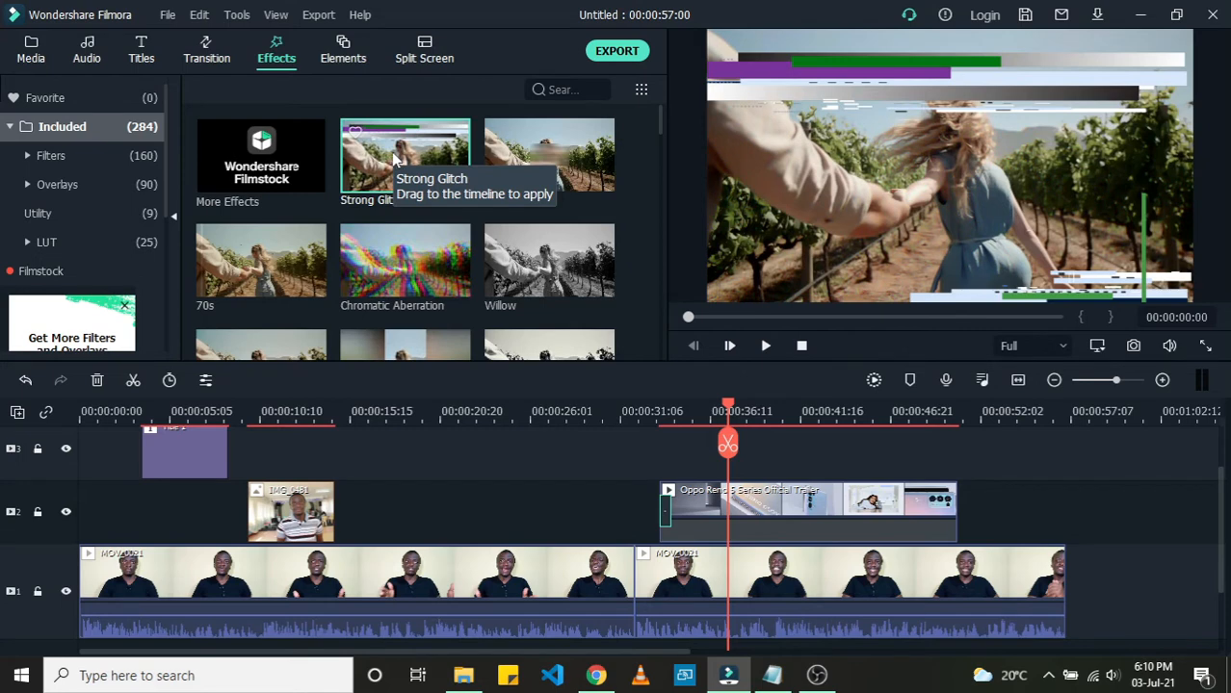
Step: Add the Strong Glitch effect to the track above the main clip around 00:00:17 and preview it
drag(392, 158, 405, 501)
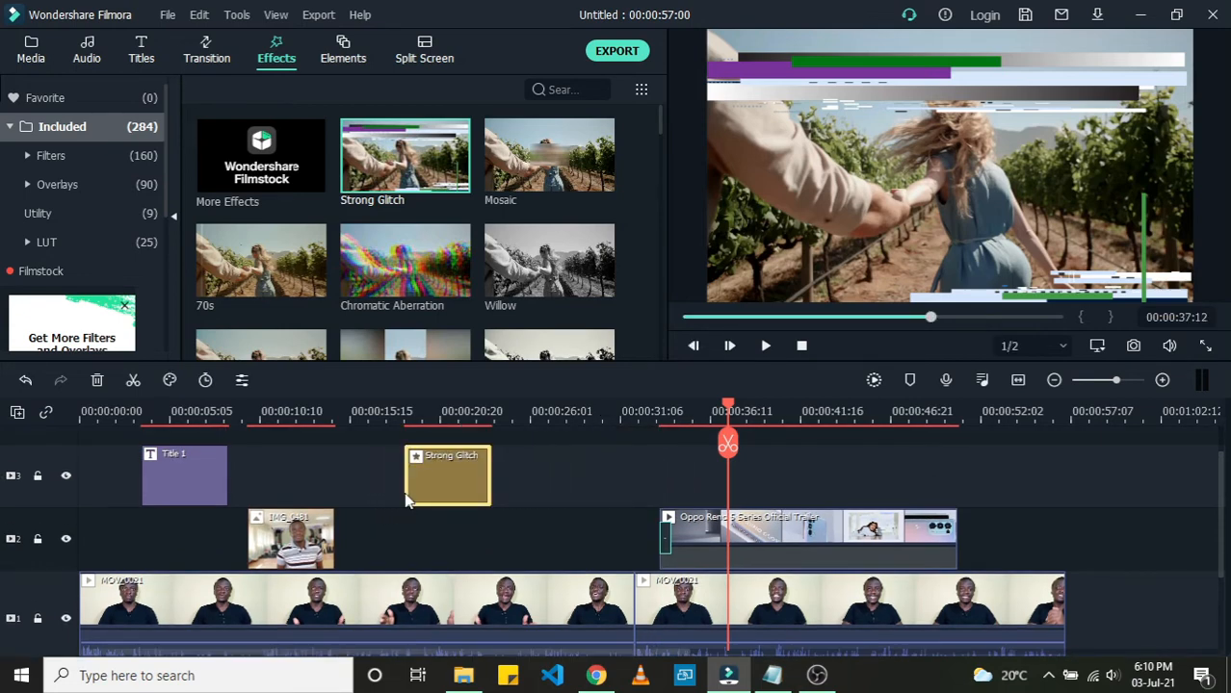
click(377, 411)
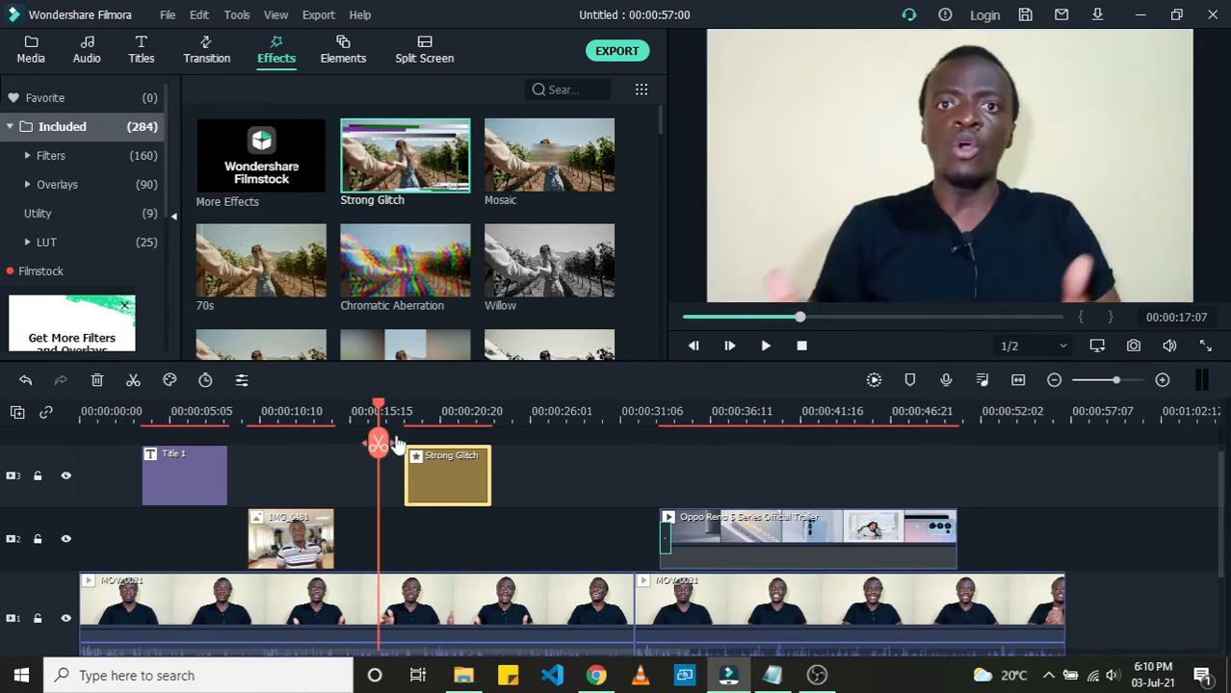
key(space)
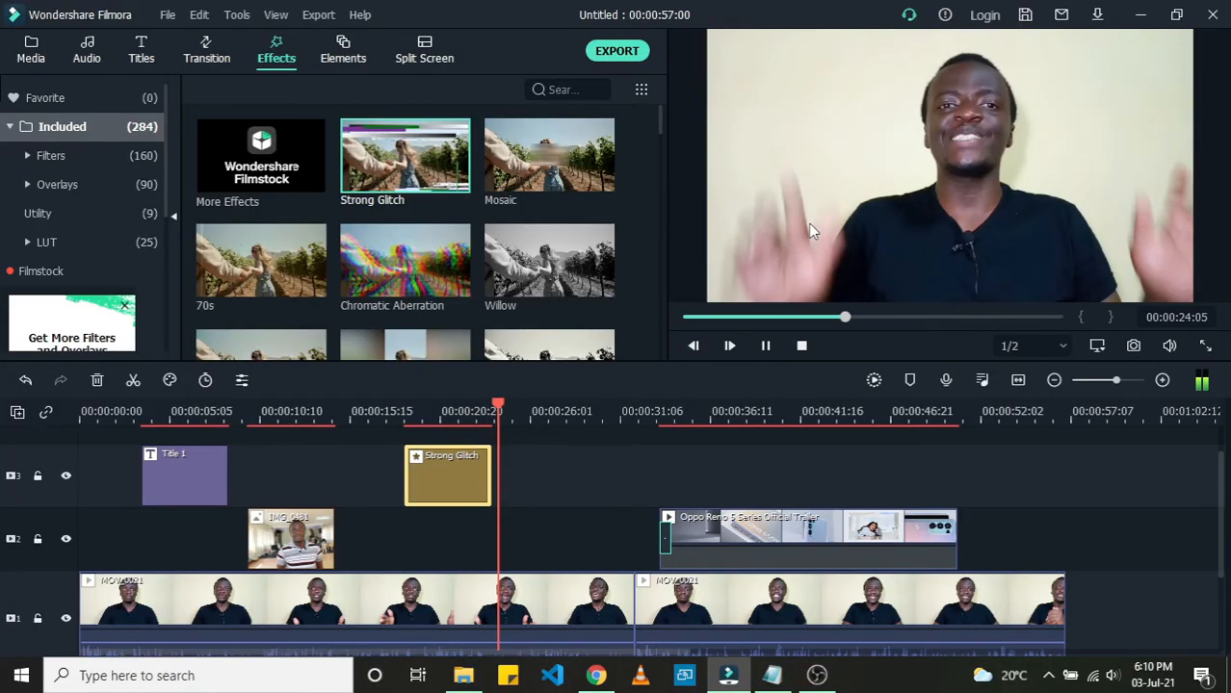
key(space)
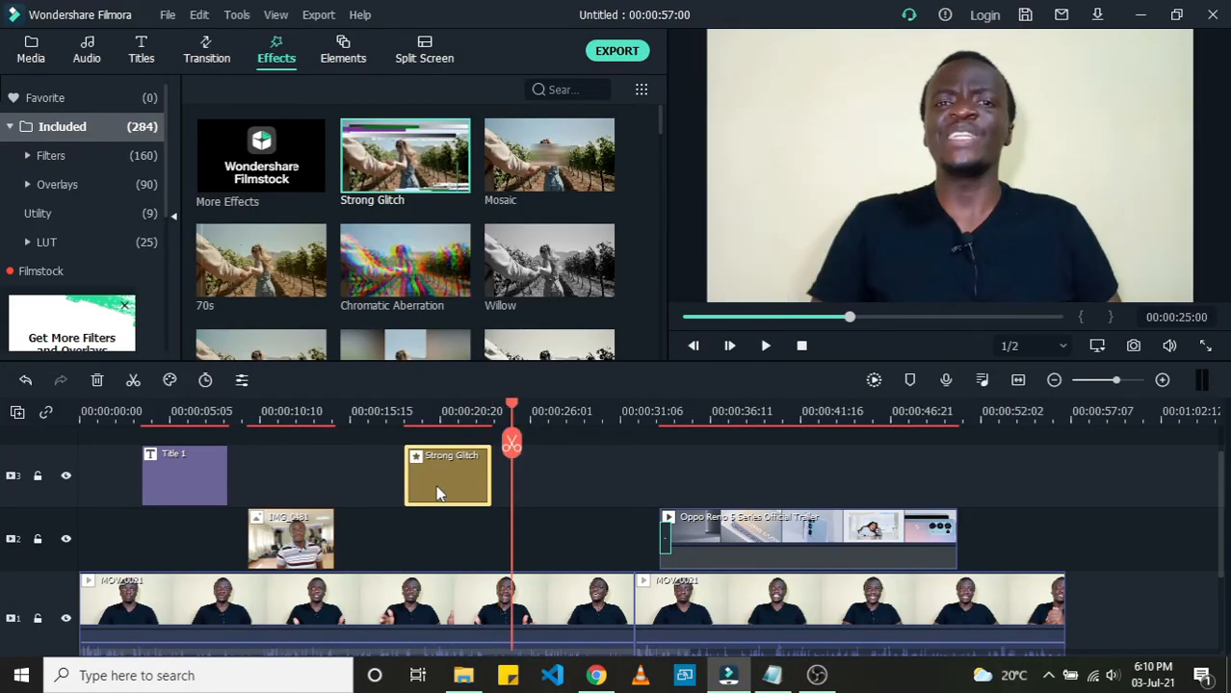
Step: Move the Strong Glitch effect onto a new top track aligned with the start of the trailer clip
drag(436, 493, 694, 515)
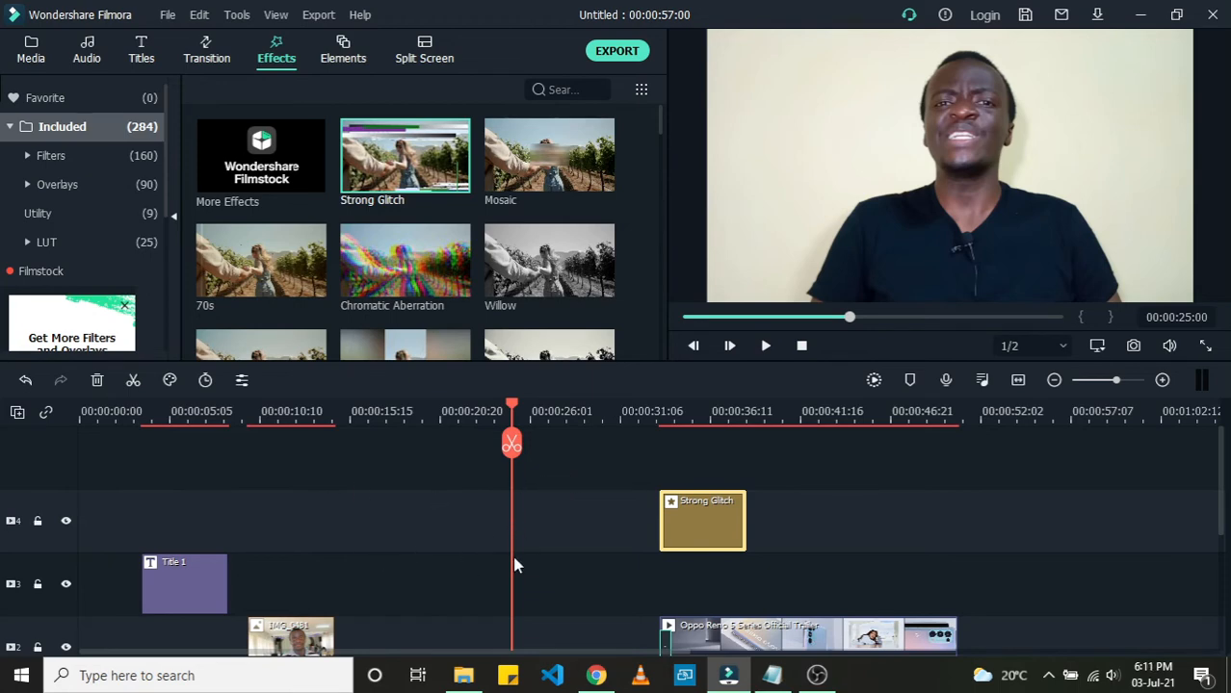
click(638, 419)
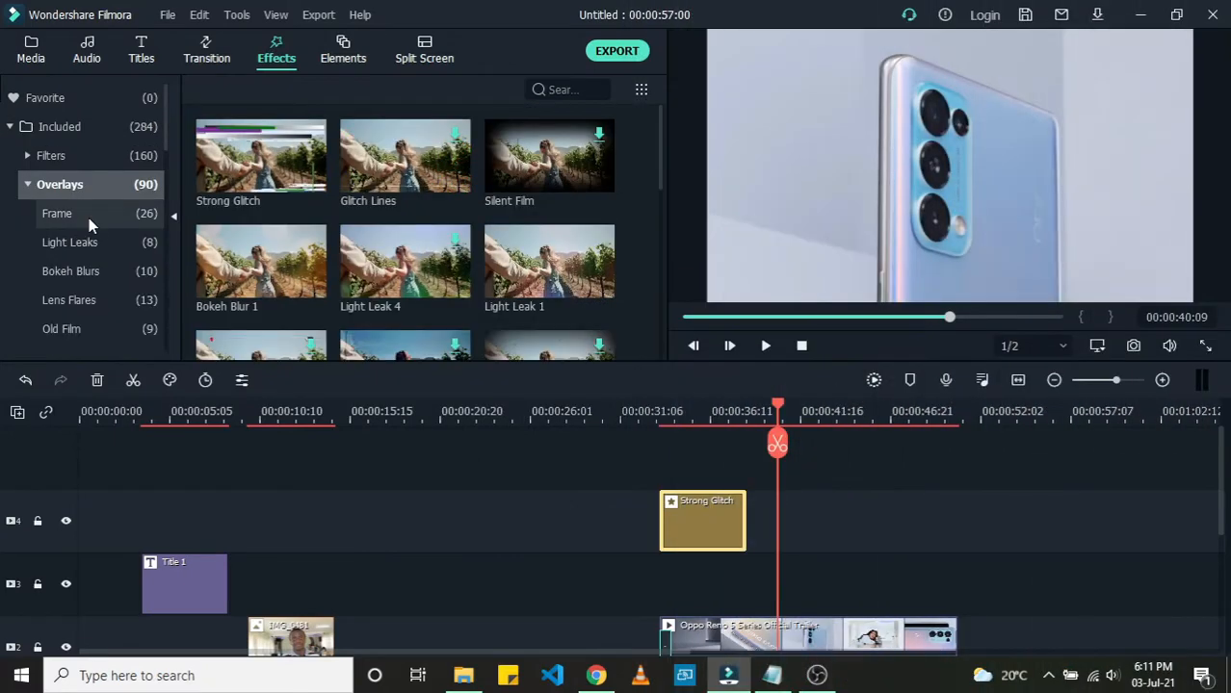
Step: Browse the Frame overlays in the Effects library
click(89, 215)
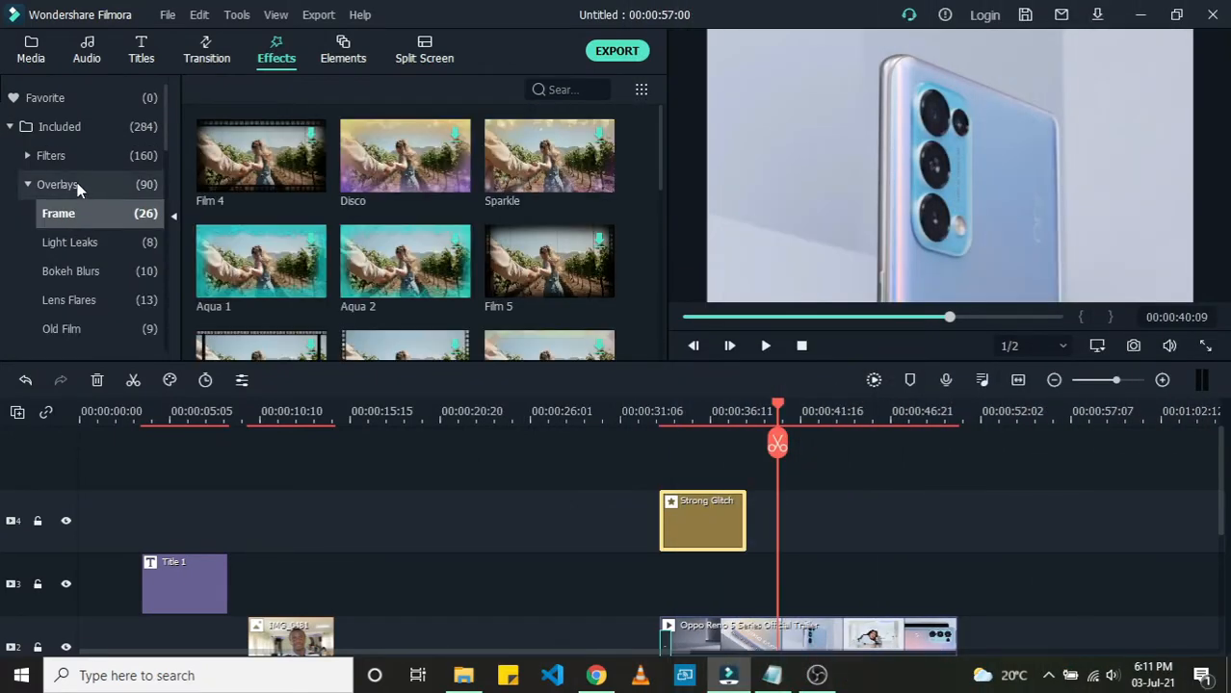
click(59, 184)
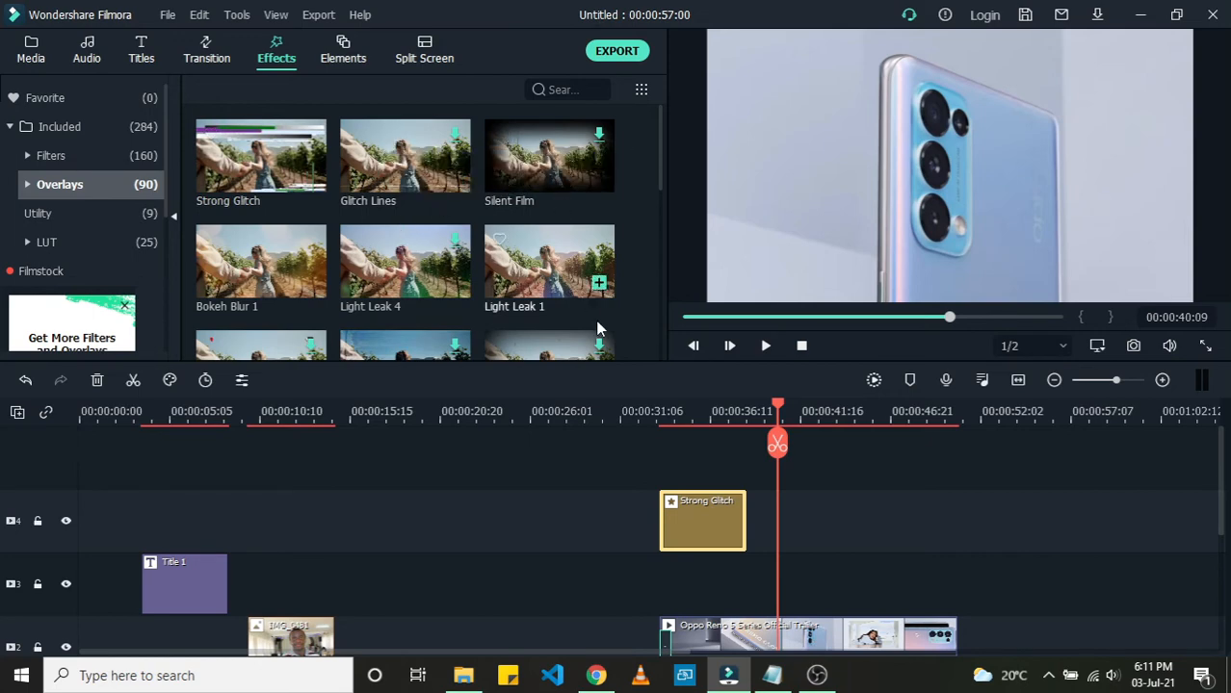
scroll(702, 450, down, 2)
scroll(702, 450, down, 6)
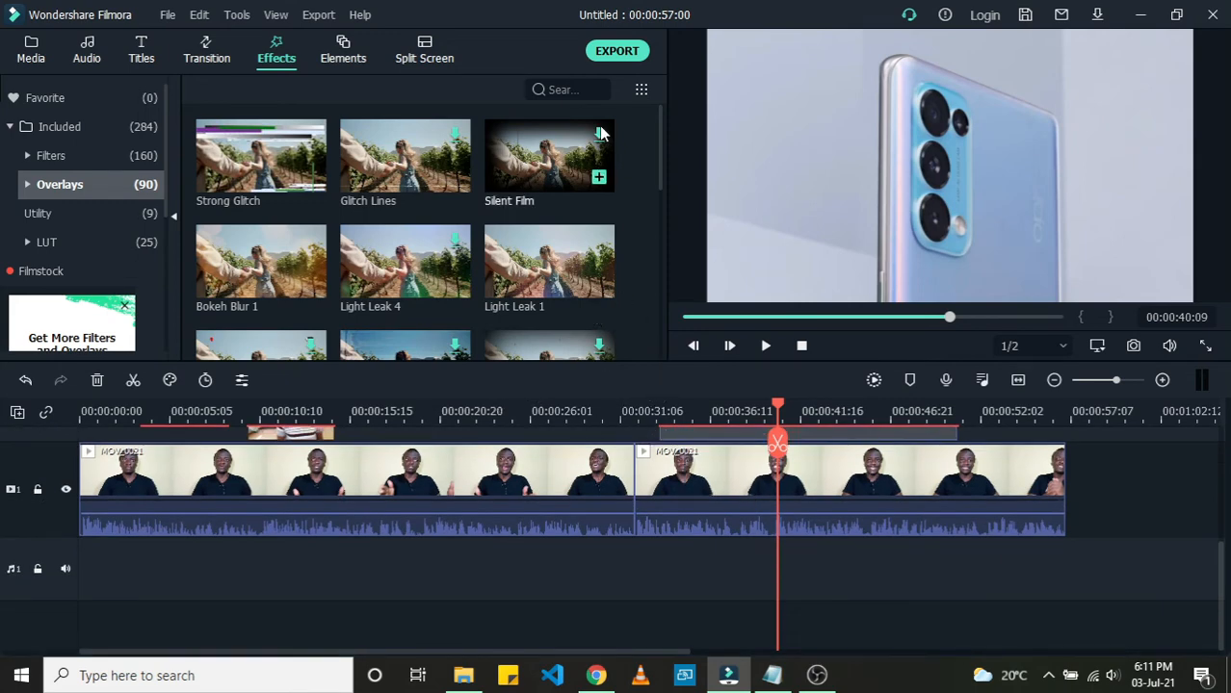
Step: Import the Deep House Fashion Music file from File Explorer and place it on the audio track at the timeline start
click(28, 54)
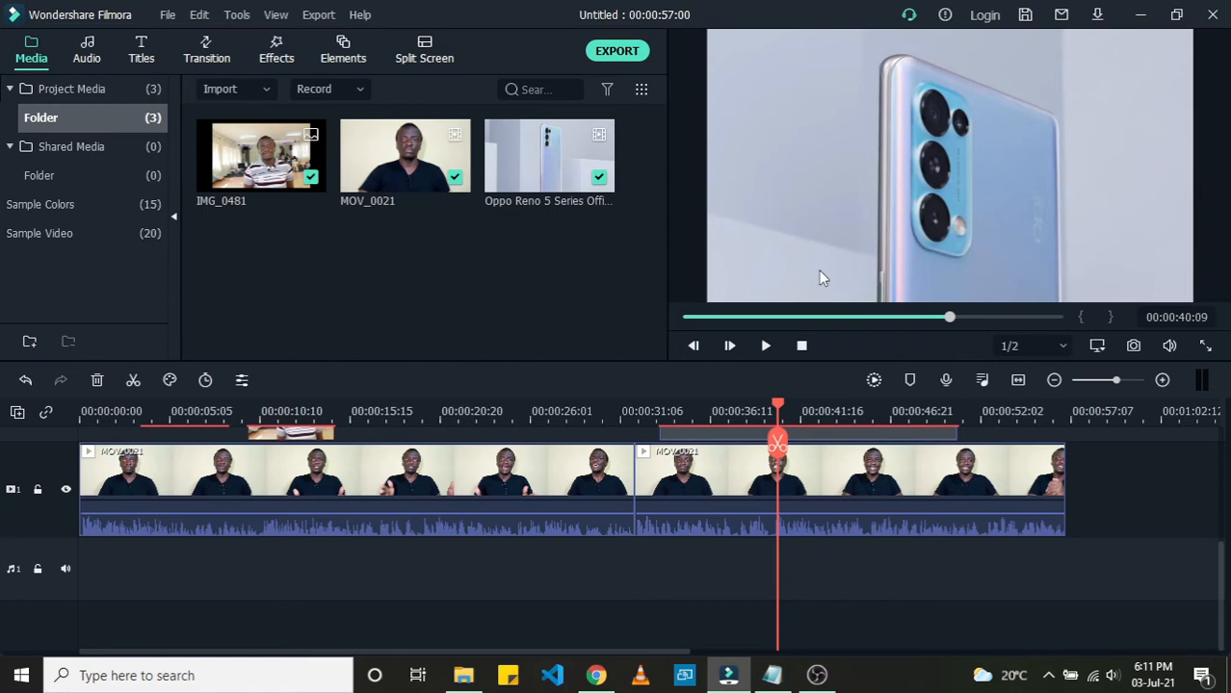
click(83, 411)
drag(83, 411, 80, 411)
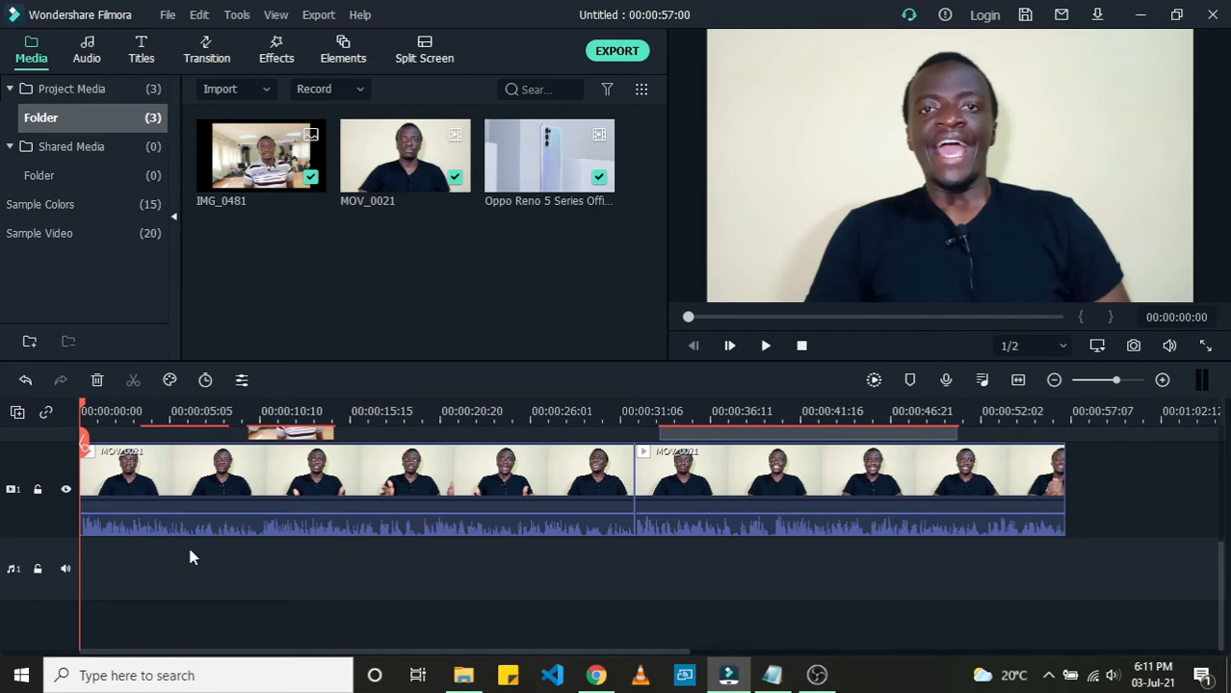
click(108, 476)
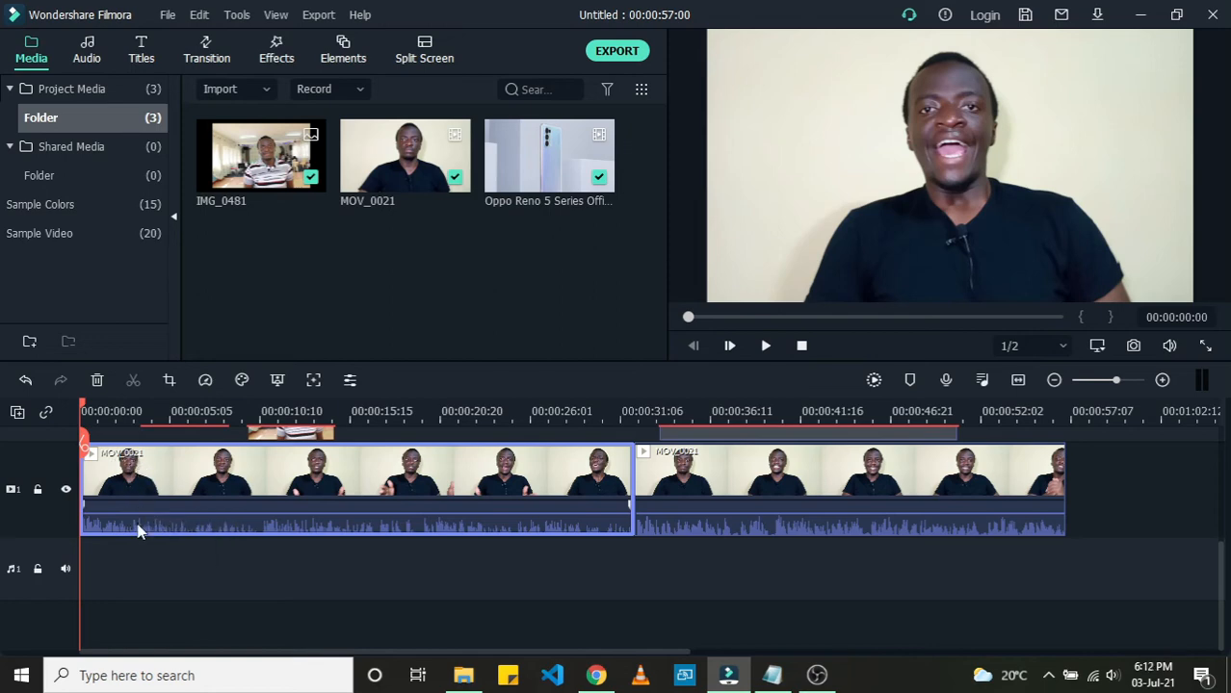
click(93, 576)
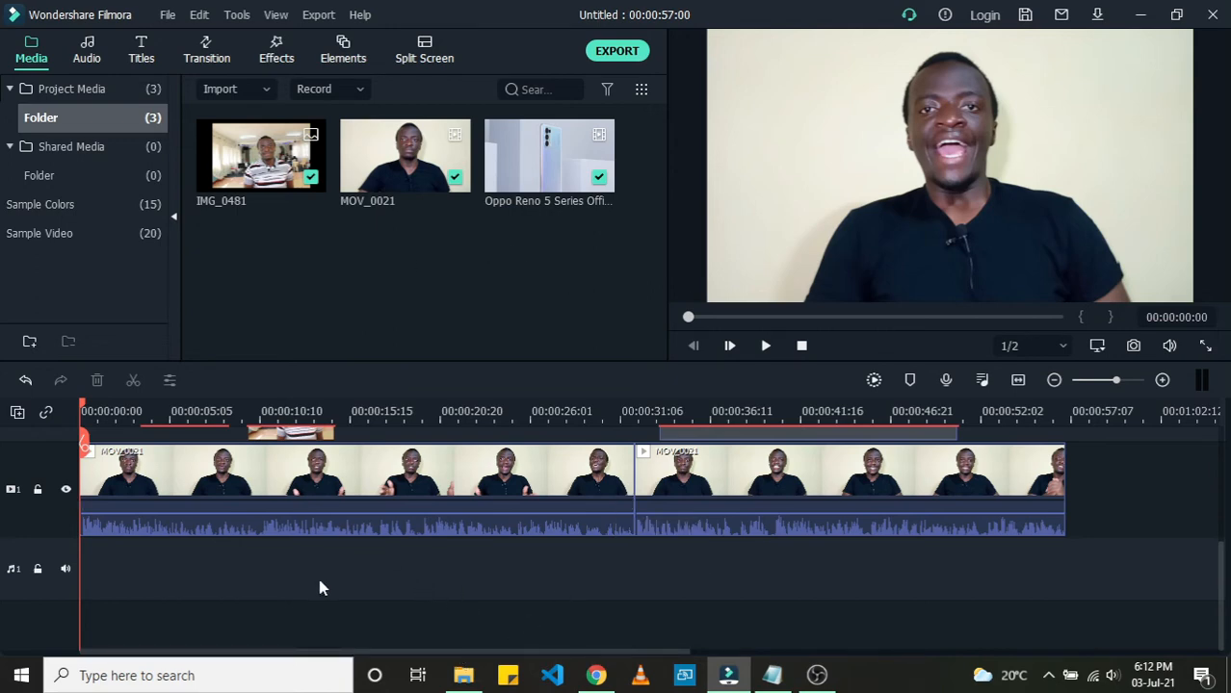
click(466, 675)
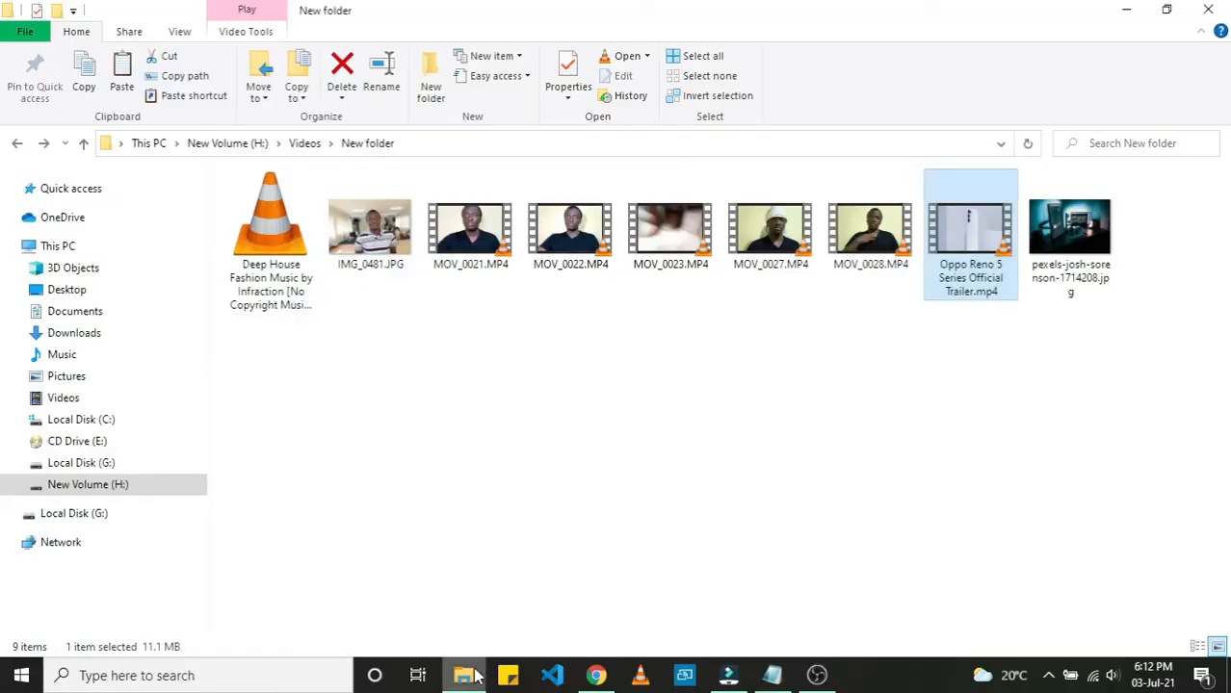
click(269, 281)
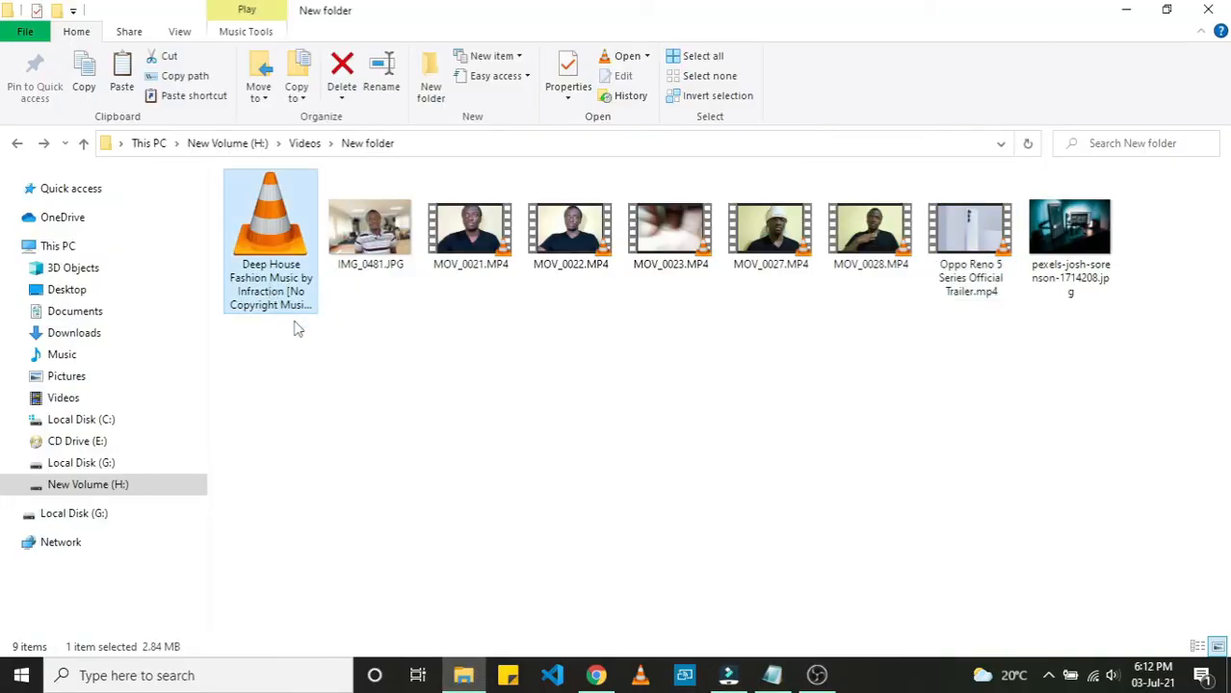
drag(274, 279, 316, 302)
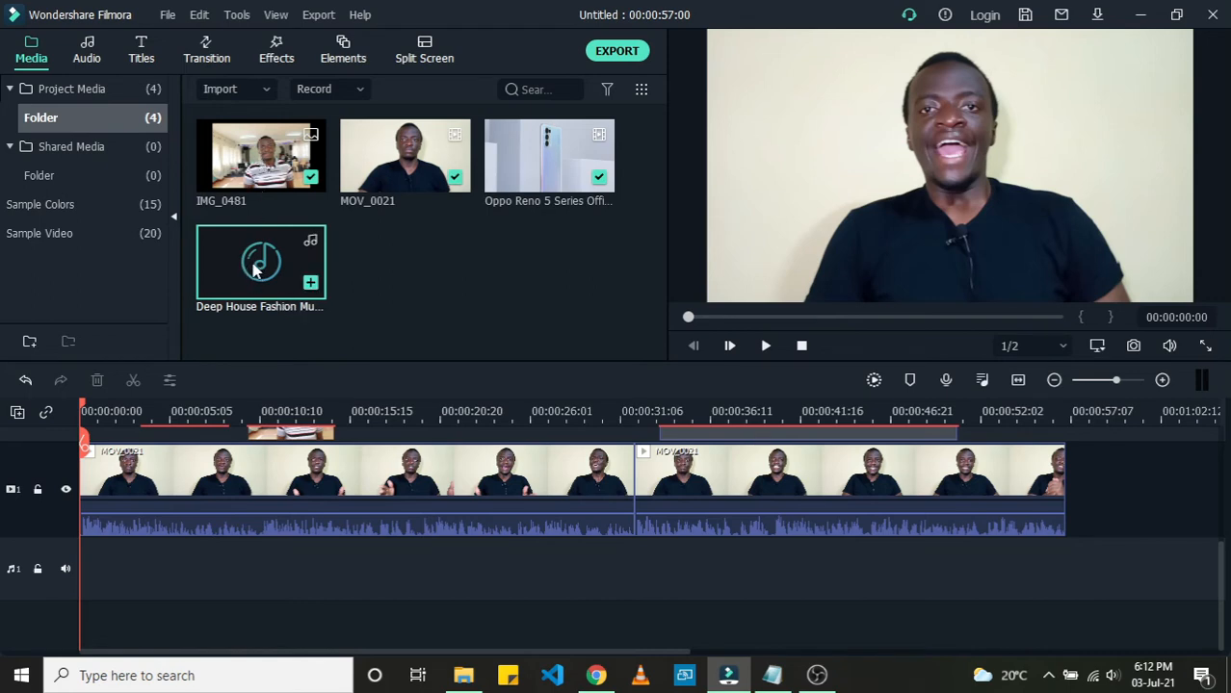
drag(242, 248, 84, 606)
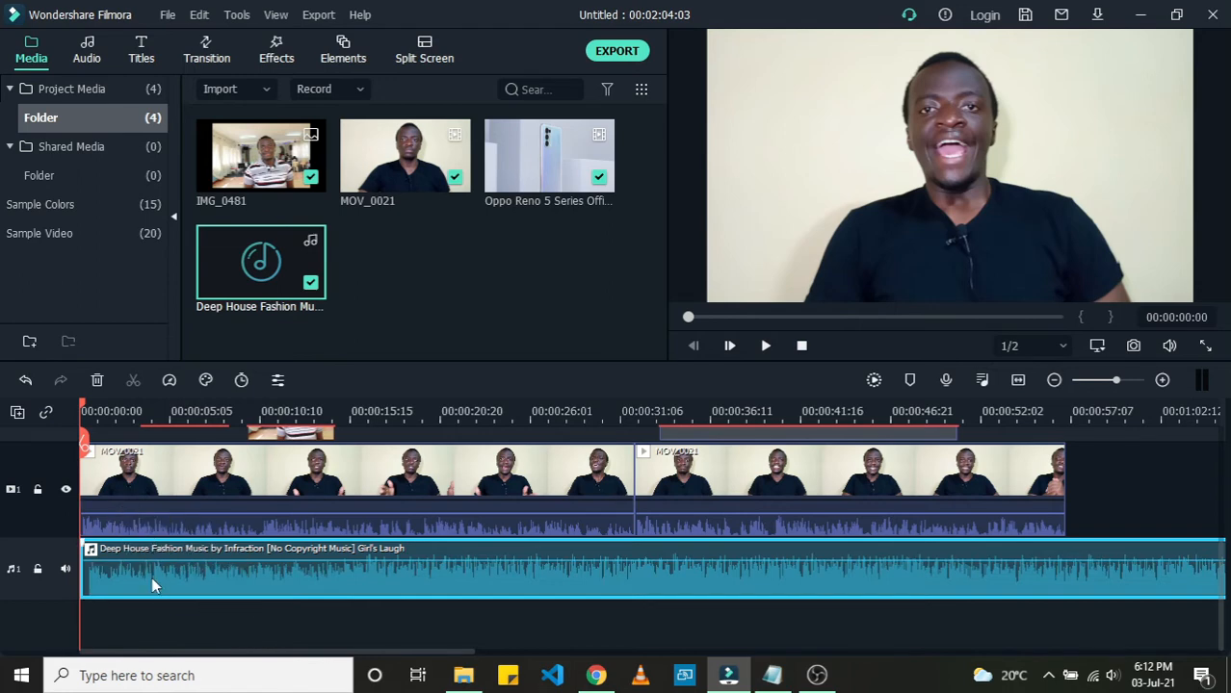
Step: Play the start of the timeline to hear the music together with the video
mouse_move(151, 577)
mouse_down()
mouse_move(385, 590)
mouse_move(193, 619)
mouse_move(169, 572)
mouse_up()
mouse_move(152, 591)
mouse_down()
mouse_move(176, 588)
mouse_move(144, 596)
mouse_up()
key(space)
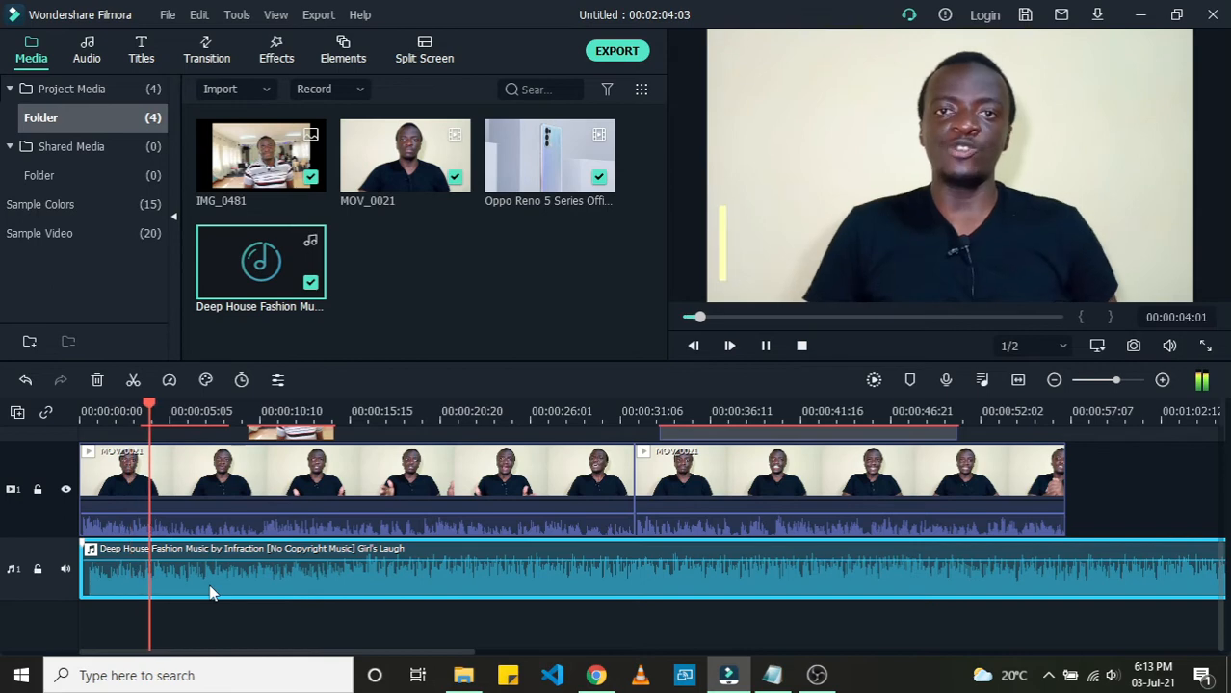
key(space)
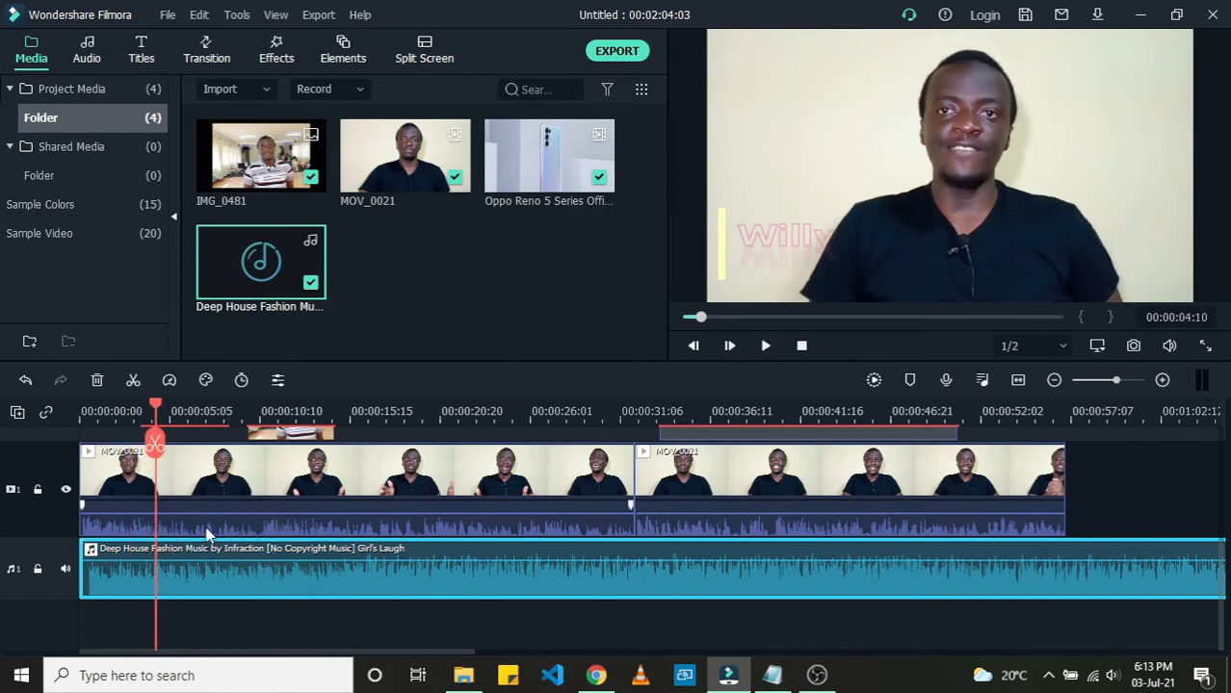
click(206, 530)
click(208, 580)
Step: Lower the background music's volume to -15 dB
mouse_move(228, 561)
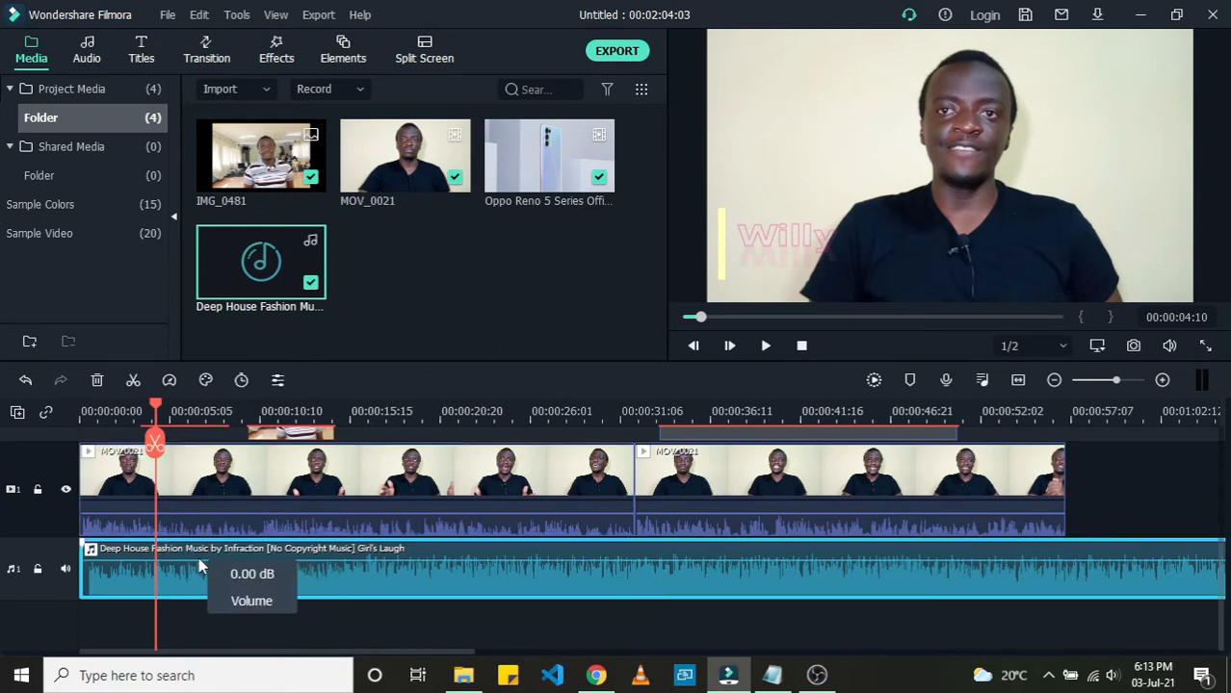
click(210, 489)
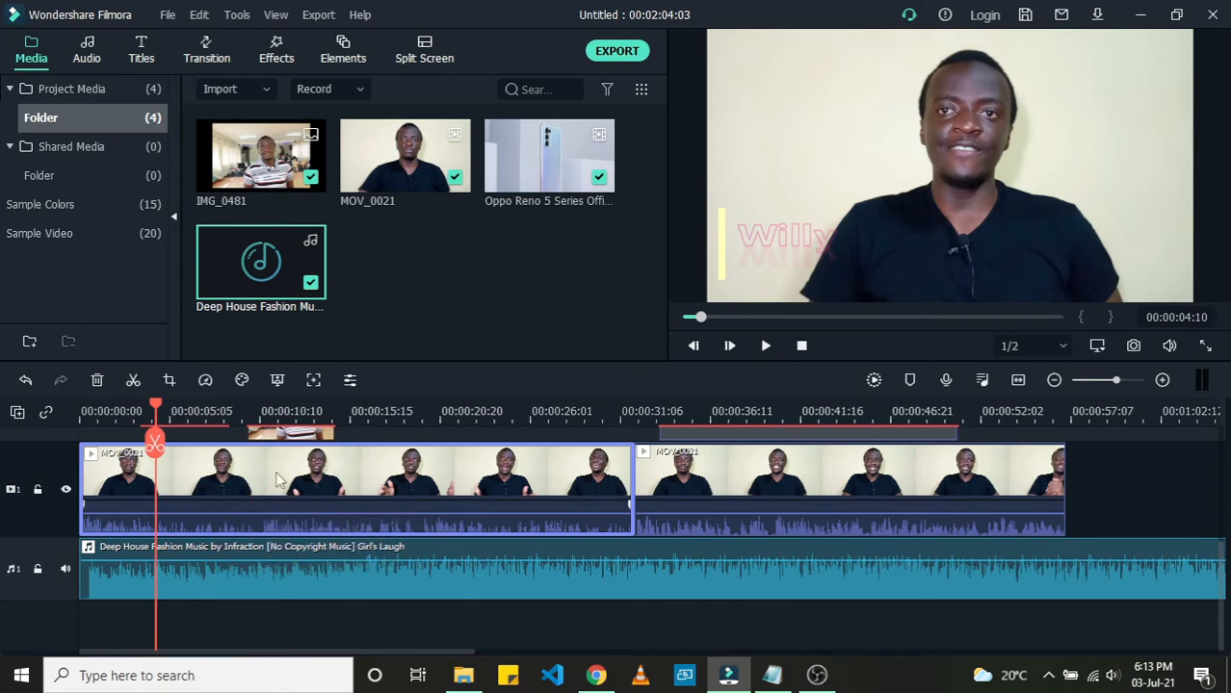
mouse_move(216, 517)
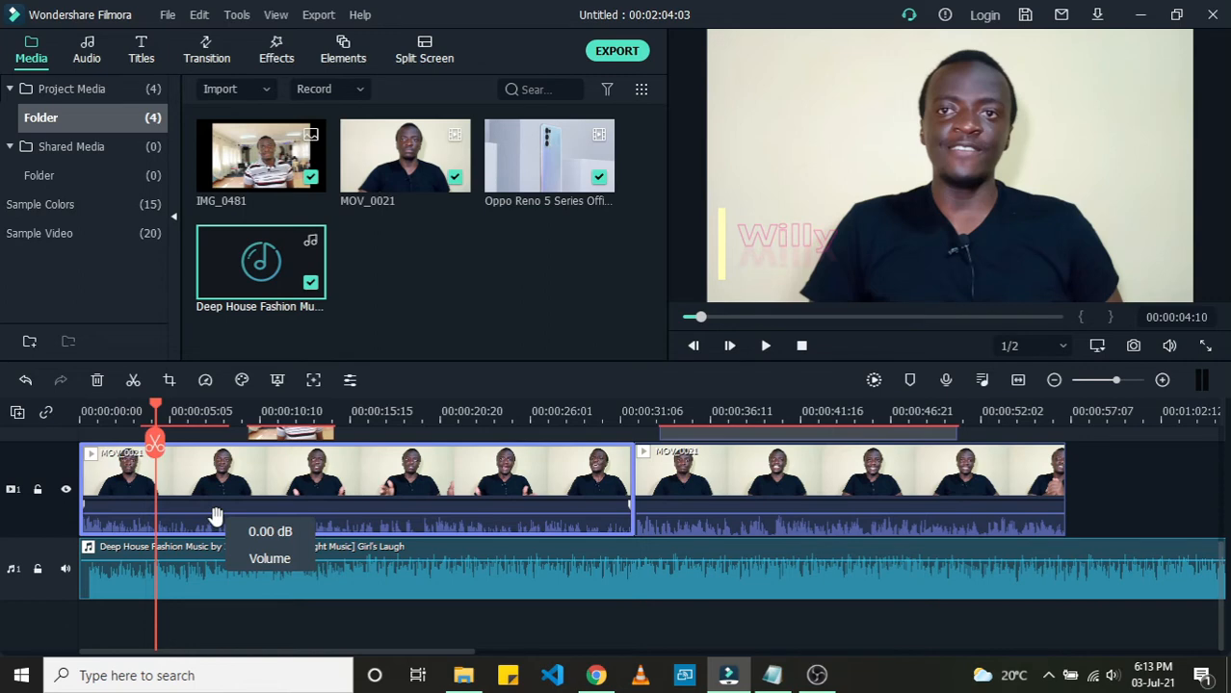
mouse_move(199, 562)
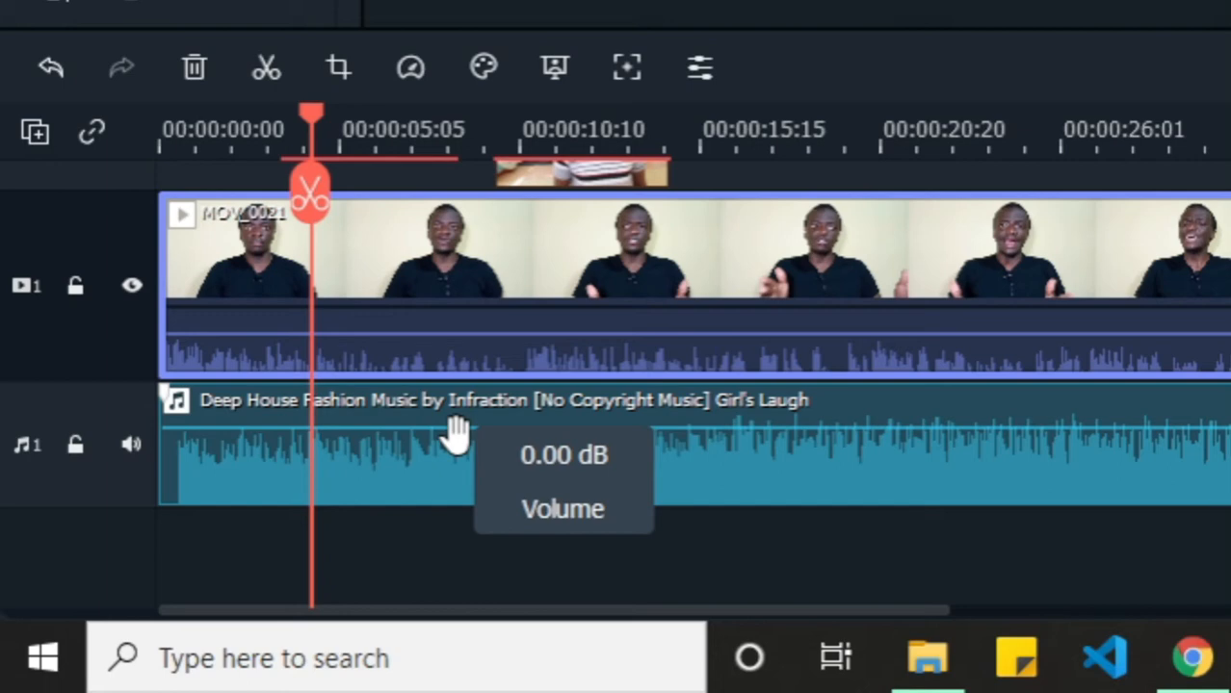
drag(455, 435, 452, 460)
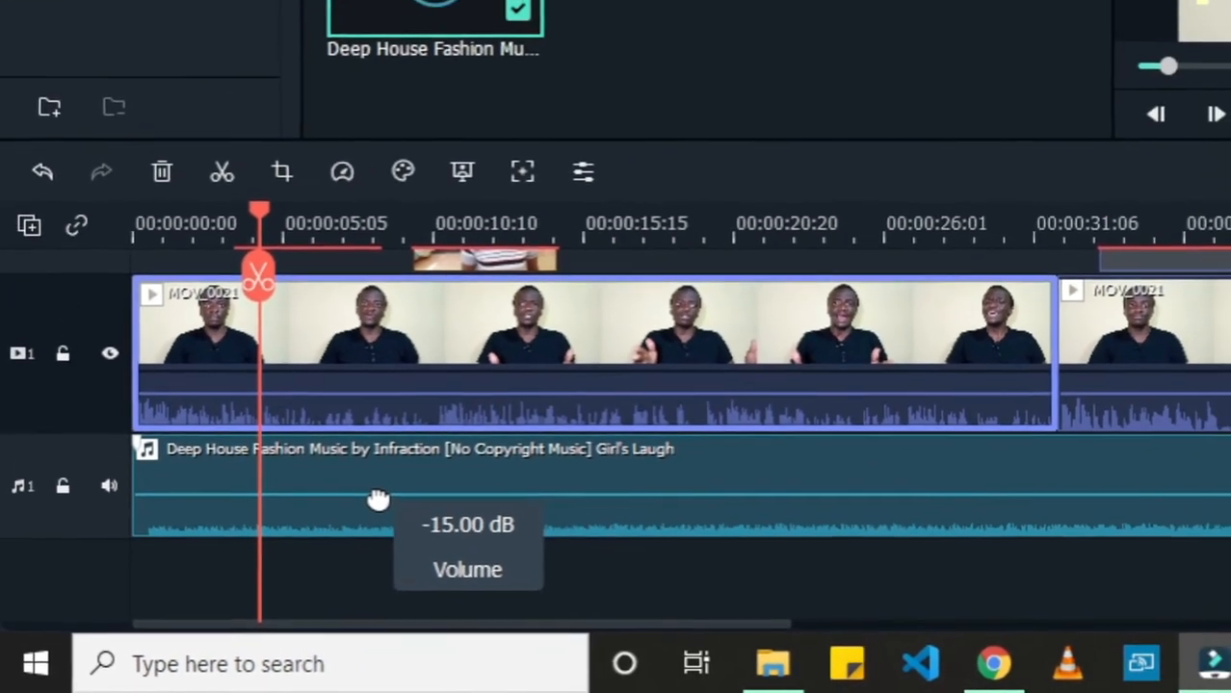
drag(377, 499, 320, 530)
click(123, 349)
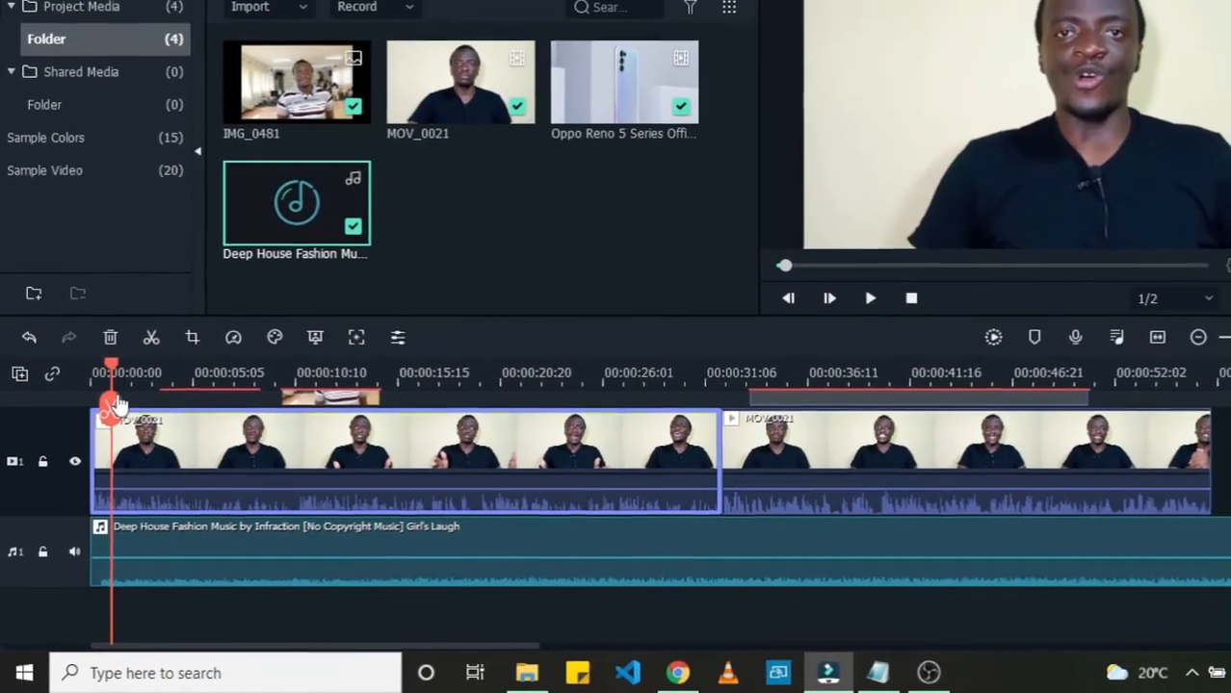
Step: Play the video from the start to check the music level against the speech
mouse_move(163, 562)
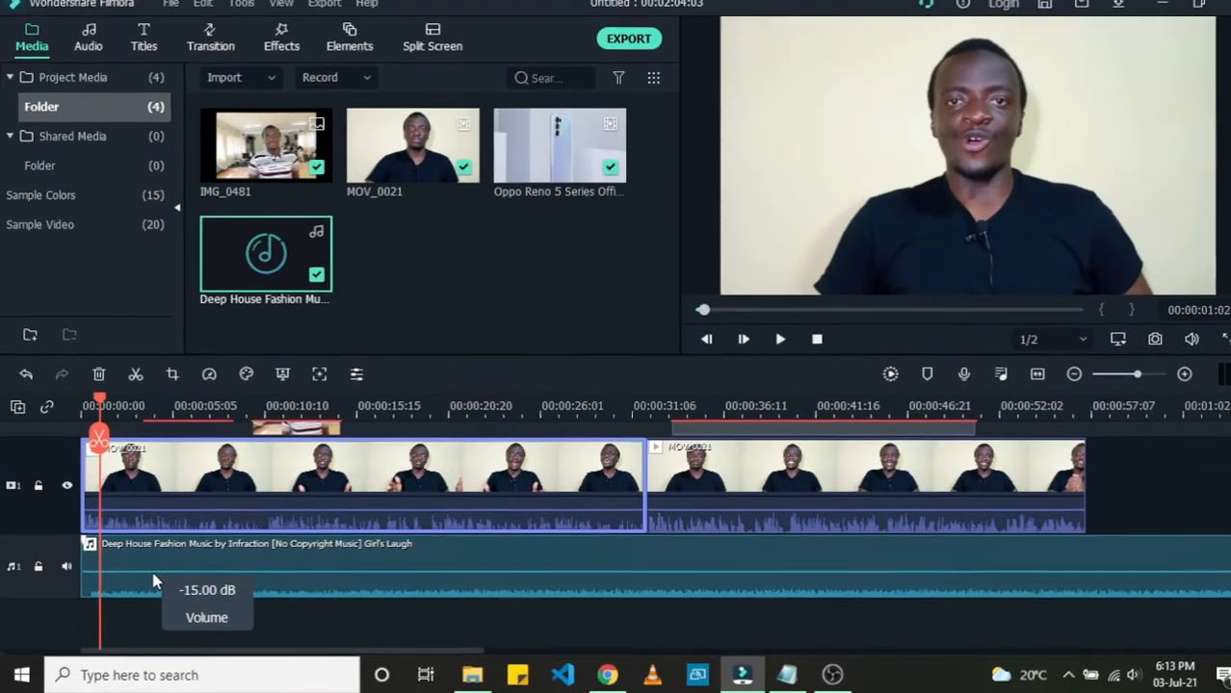
key(space)
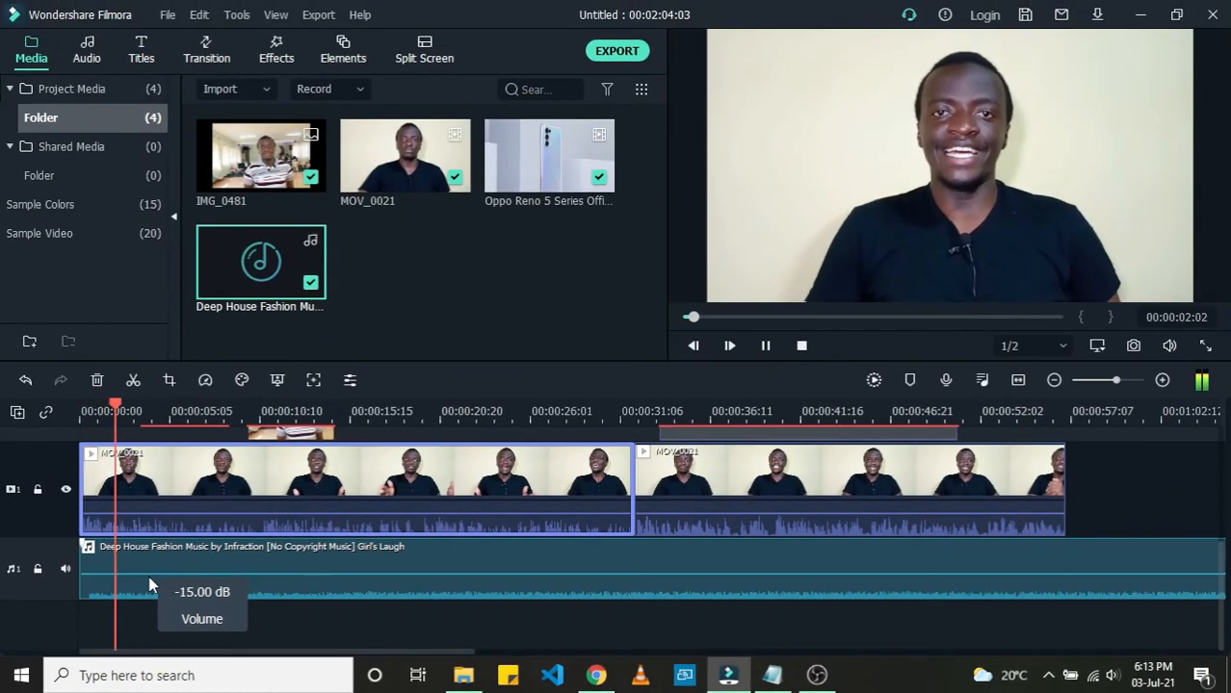
mouse_move(119, 575)
mouse_down()
mouse_move(116, 562)
mouse_move(122, 579)
mouse_up()
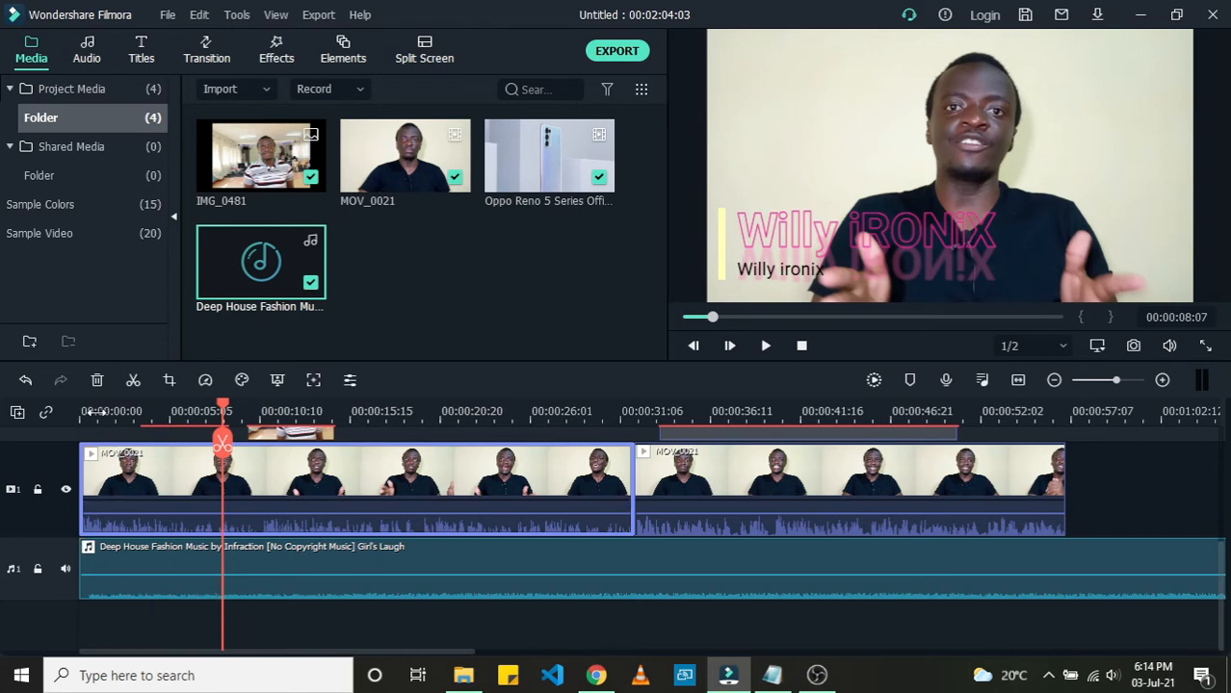
click(94, 411)
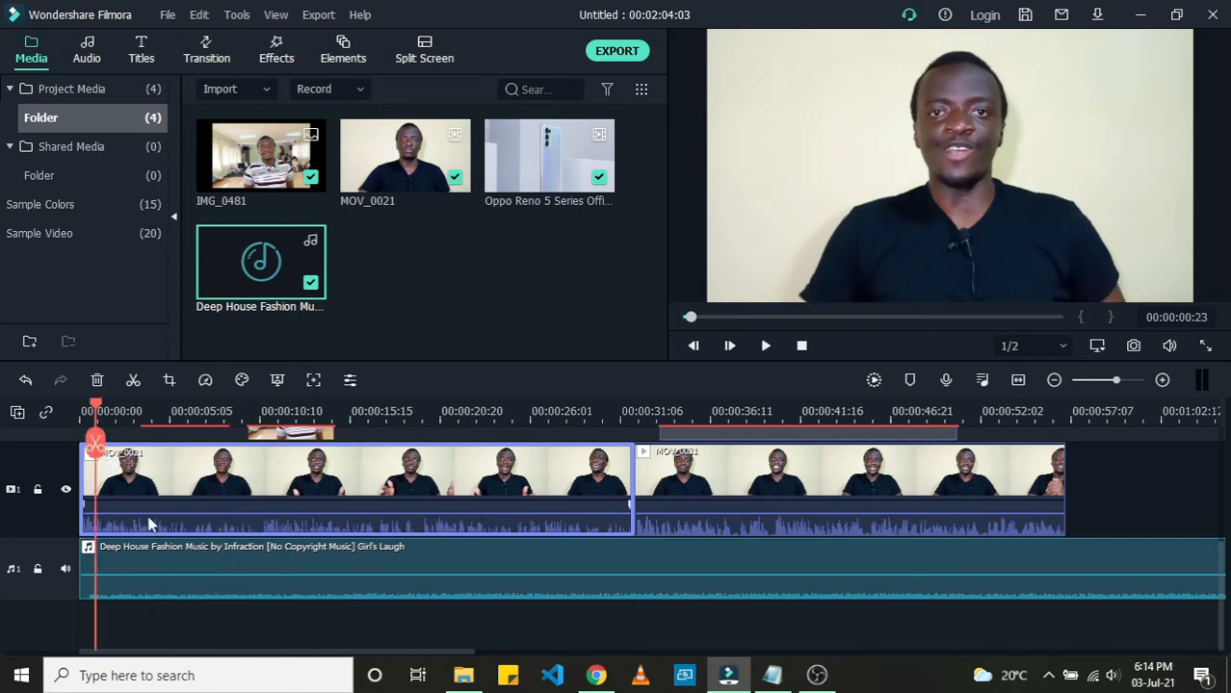
click(206, 593)
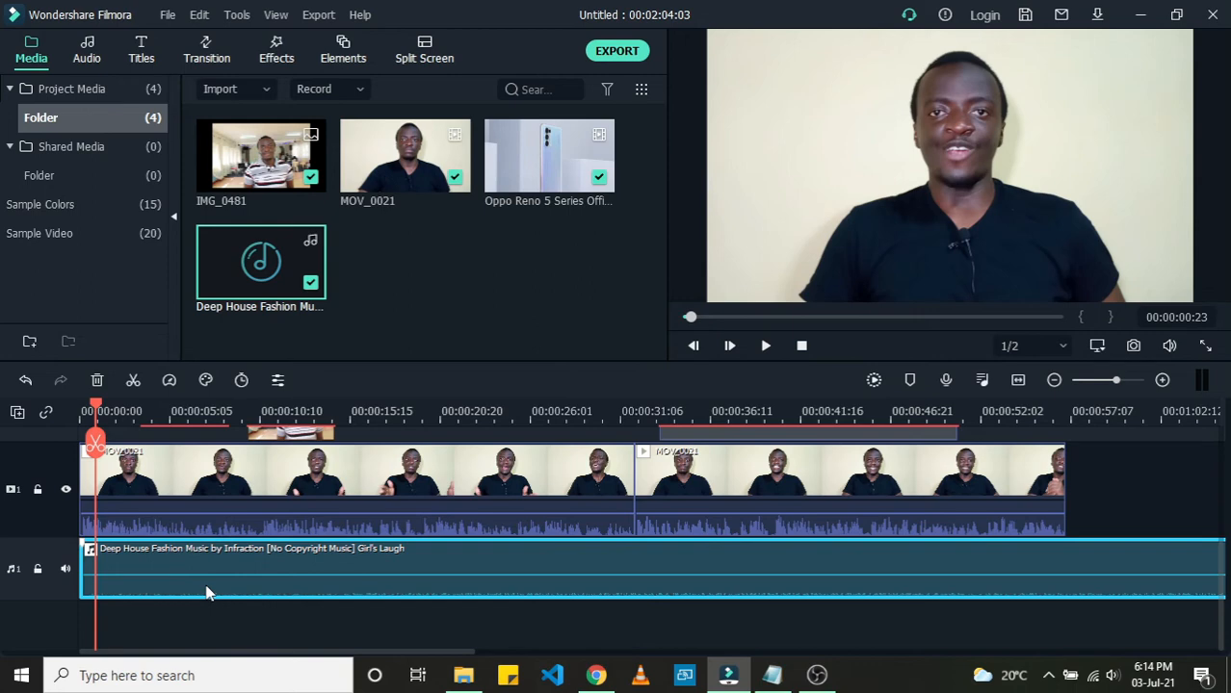
click(197, 487)
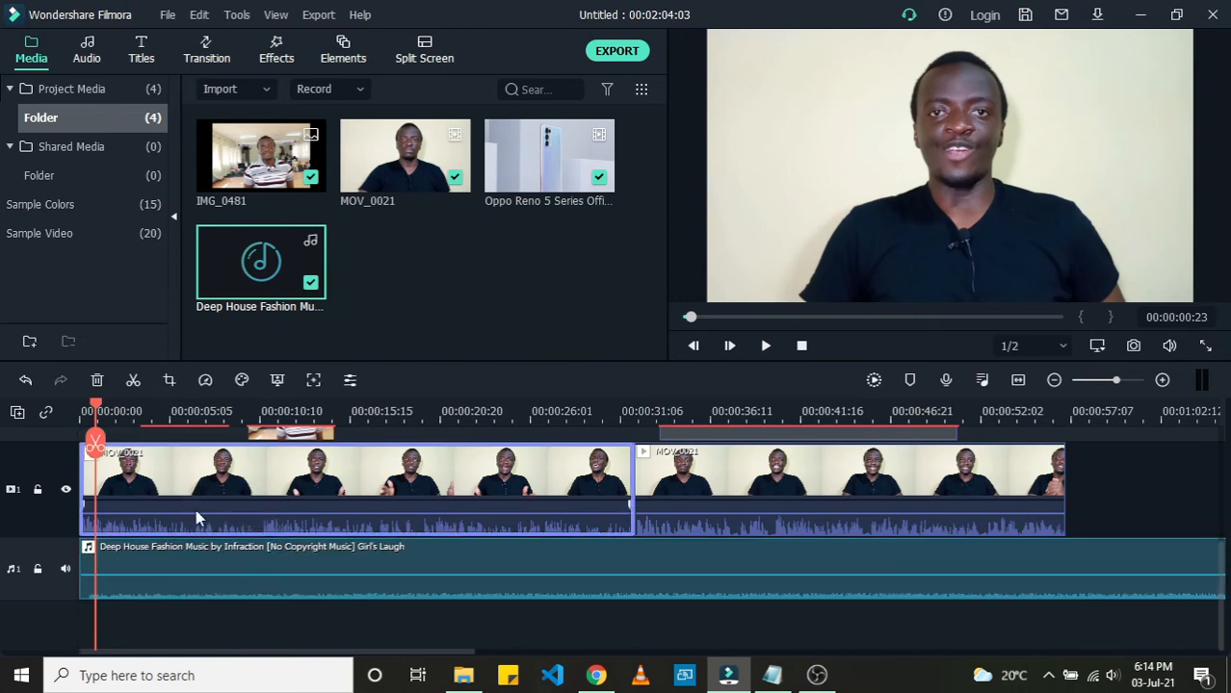
click(225, 594)
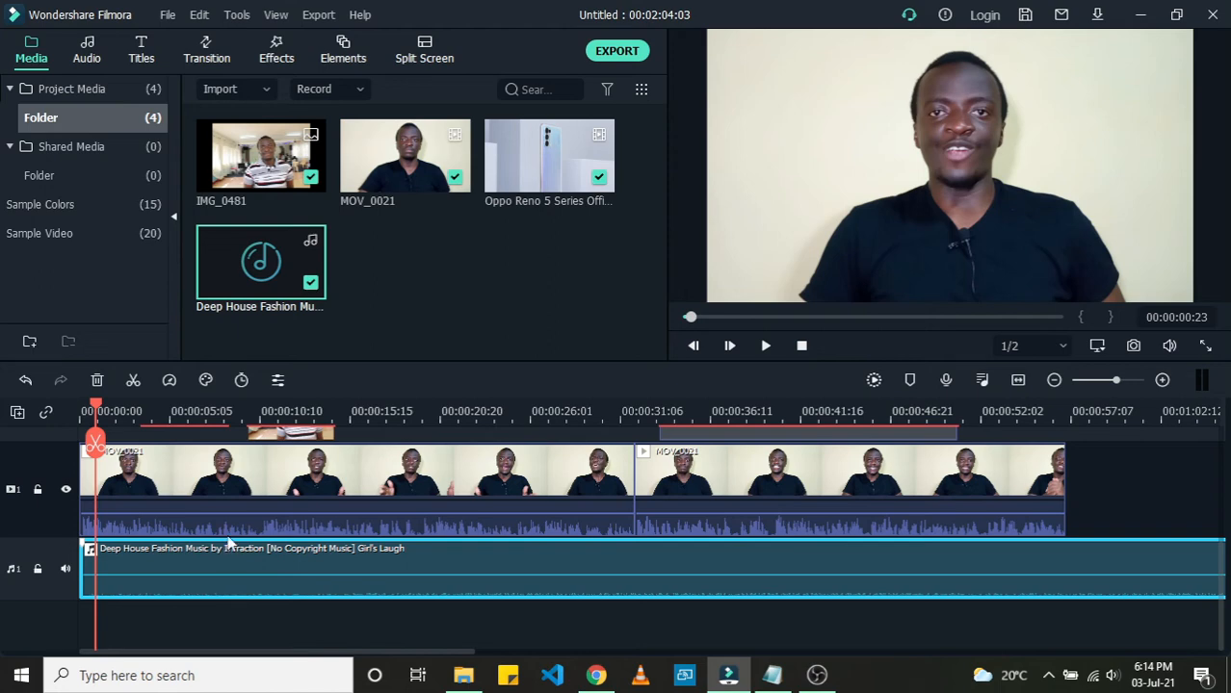
click(232, 478)
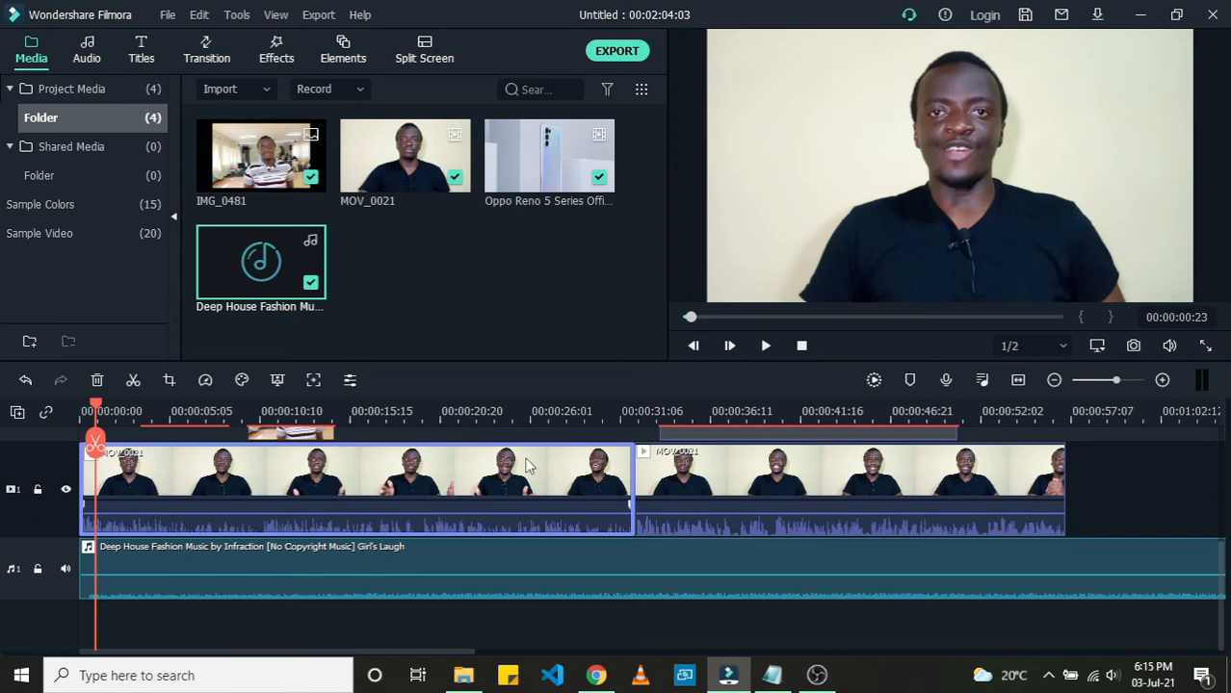
Step: Split the music track at the end of the video, about 00:00:56:23, and delete the part after it
click(1055, 422)
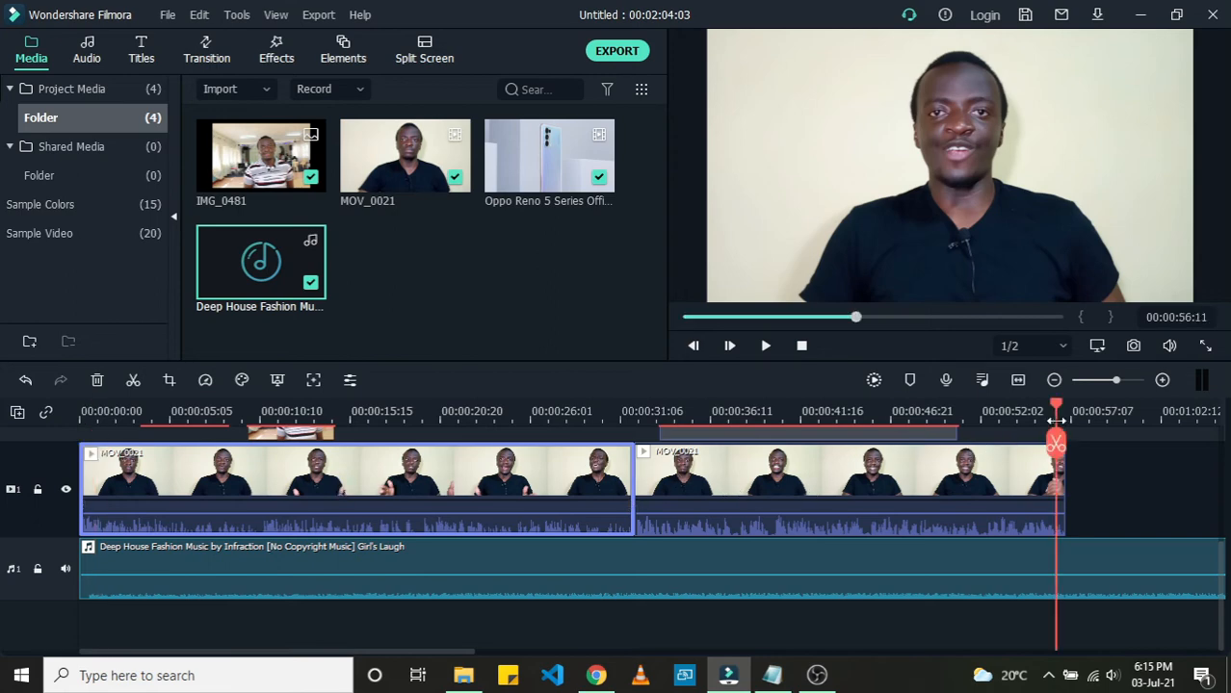
drag(1058, 405, 1064, 405)
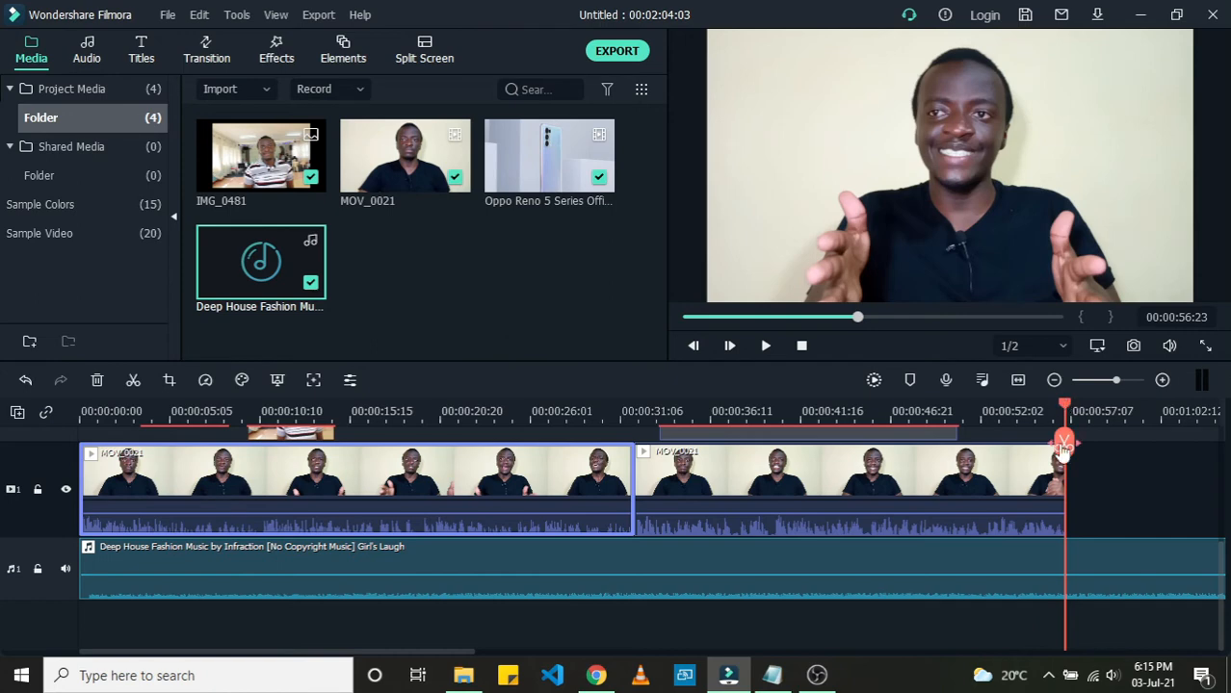
drag(474, 652, 563, 654)
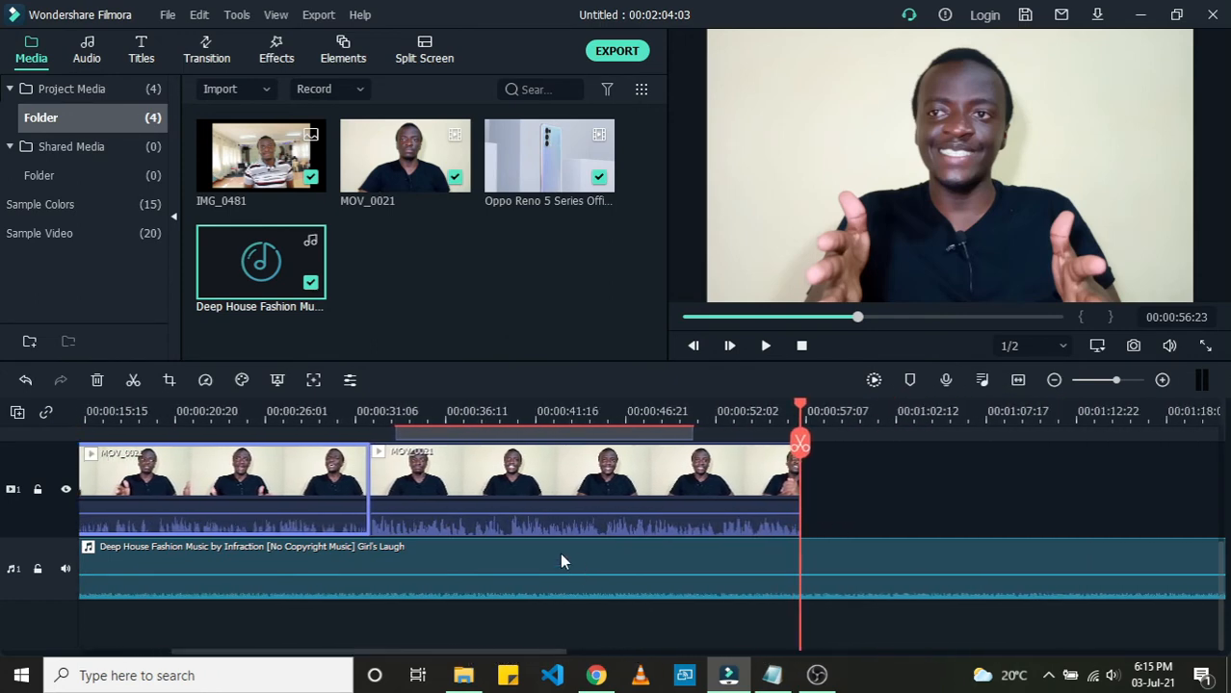
click(524, 561)
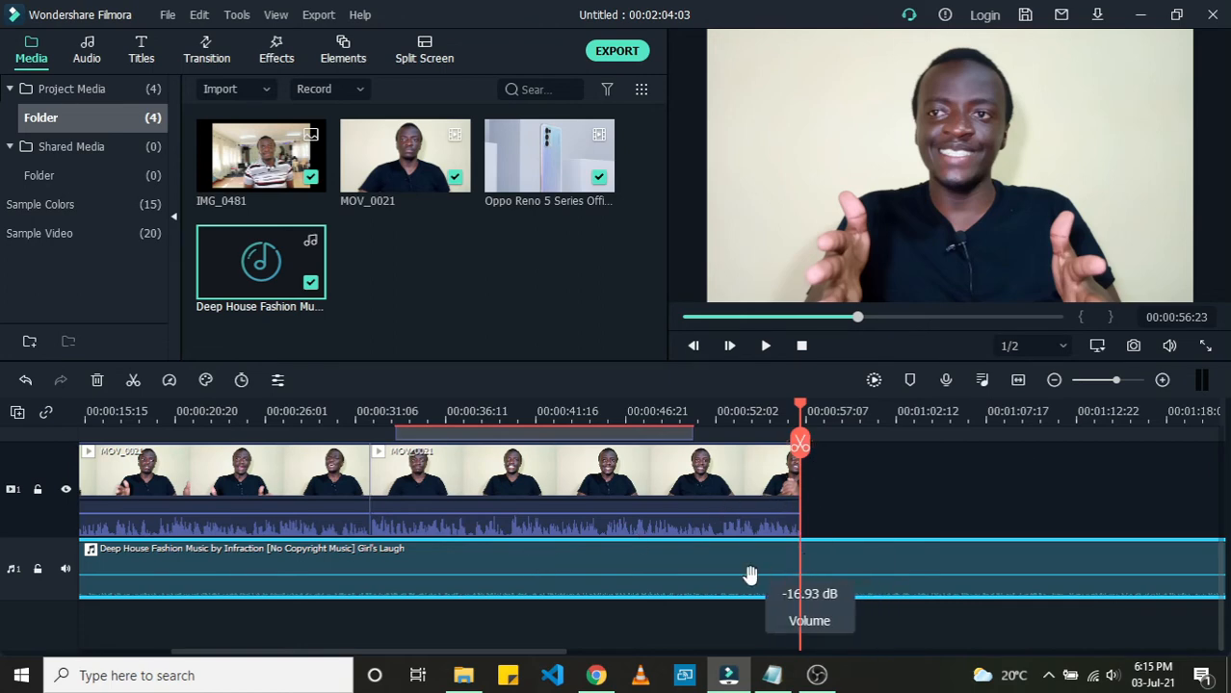
click(800, 445)
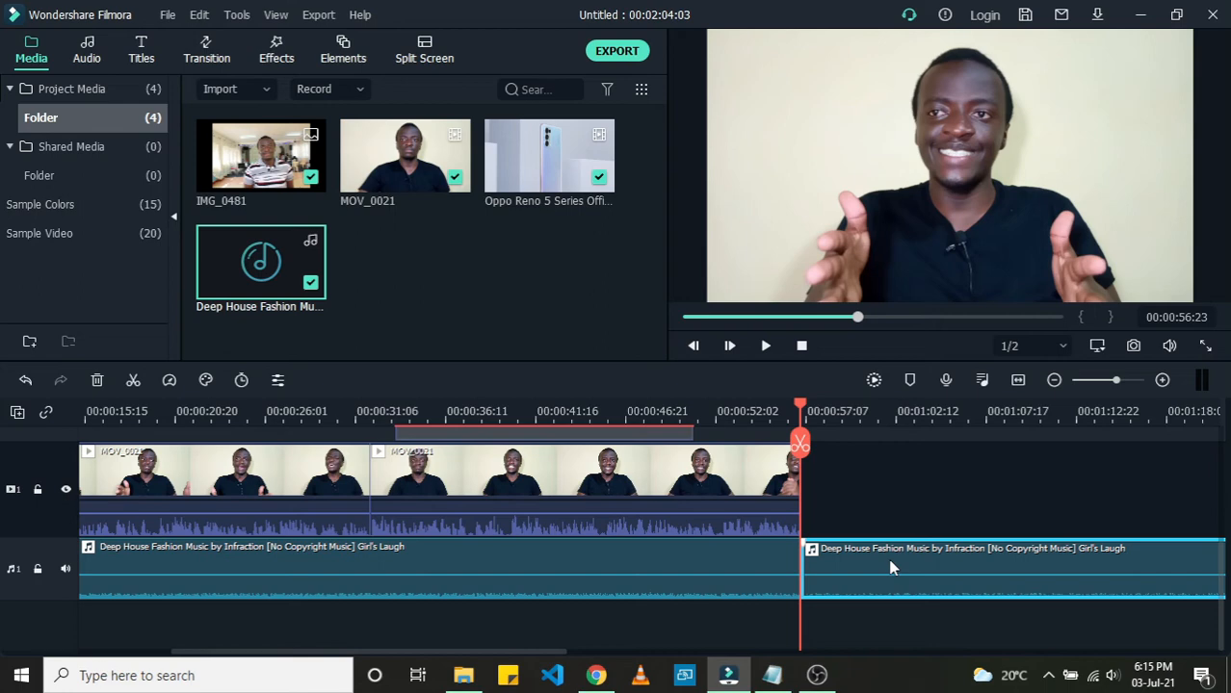
key(Delete)
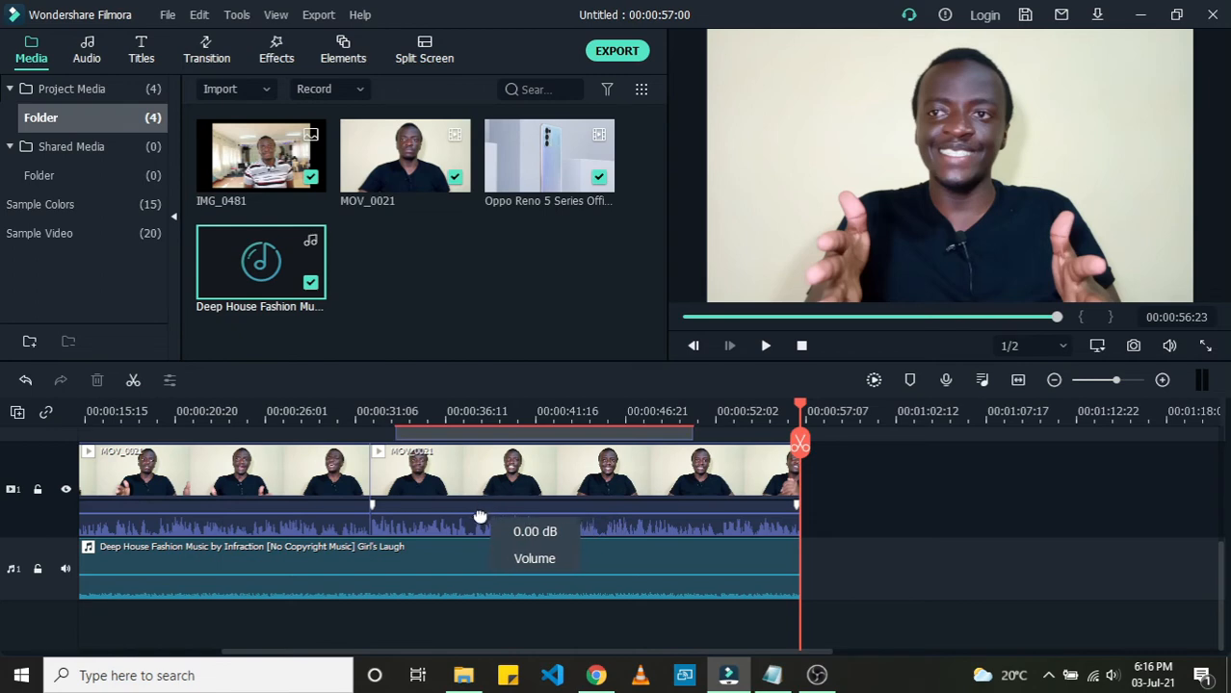
Step: Nudge the main video clip's volume to about 0.19 dB
drag(479, 517, 469, 521)
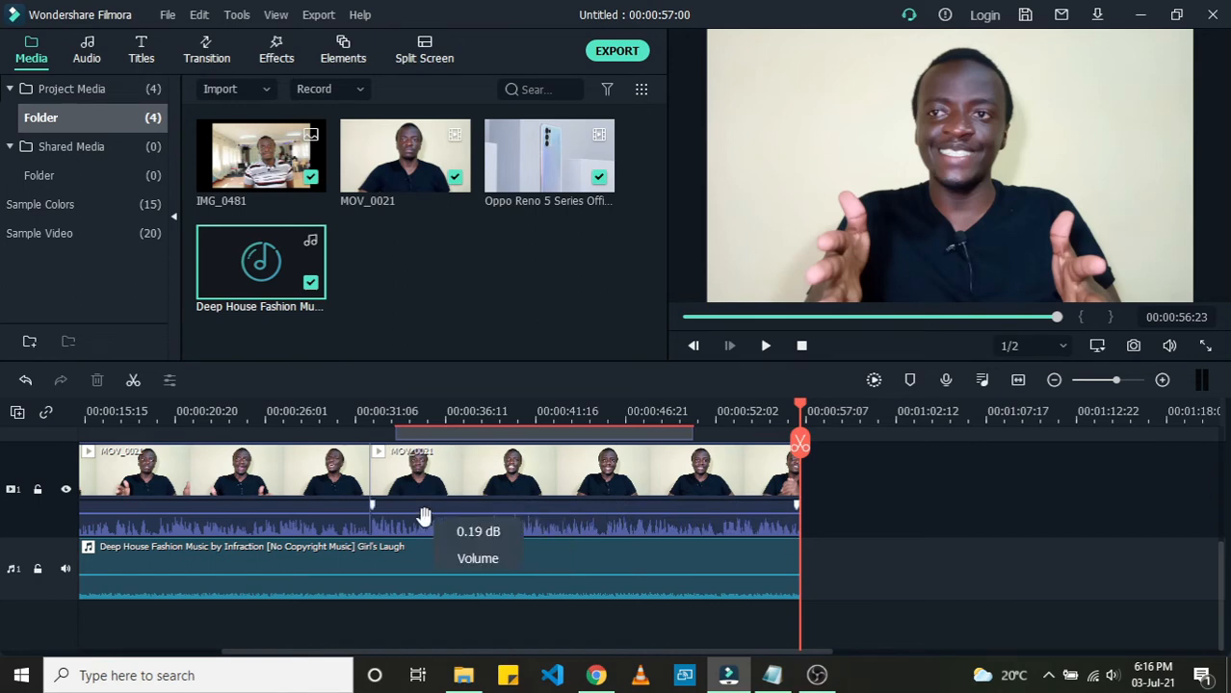
drag(424, 520, 421, 519)
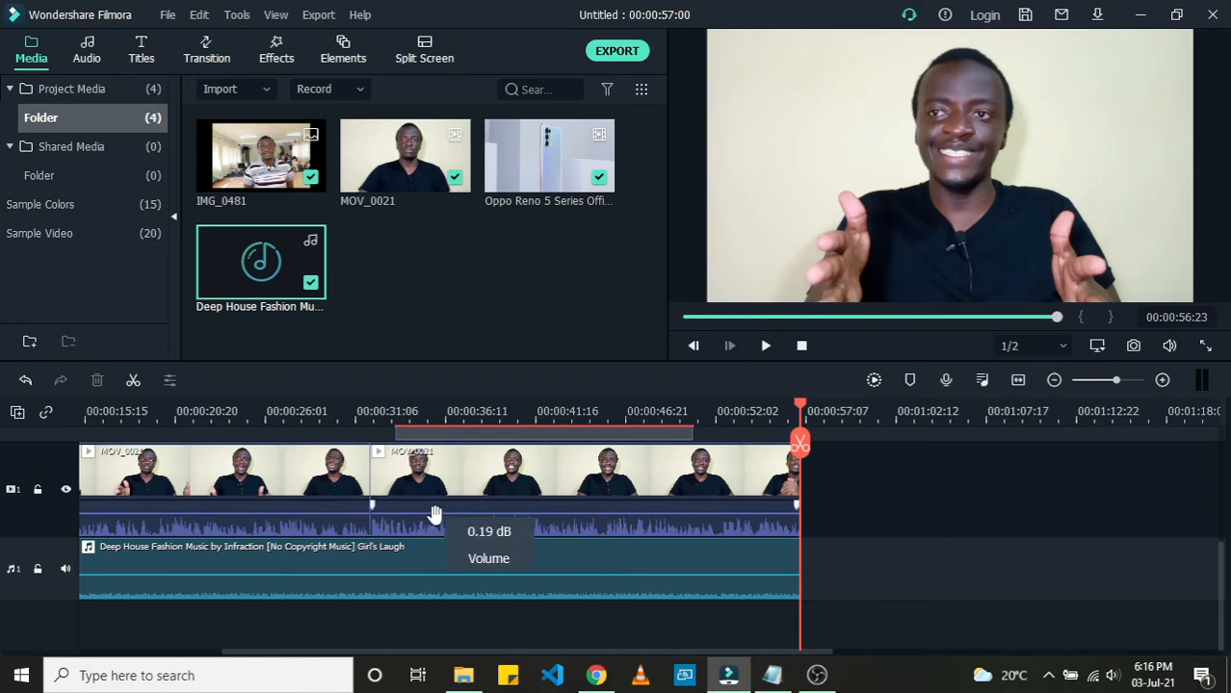
drag(434, 517, 421, 520)
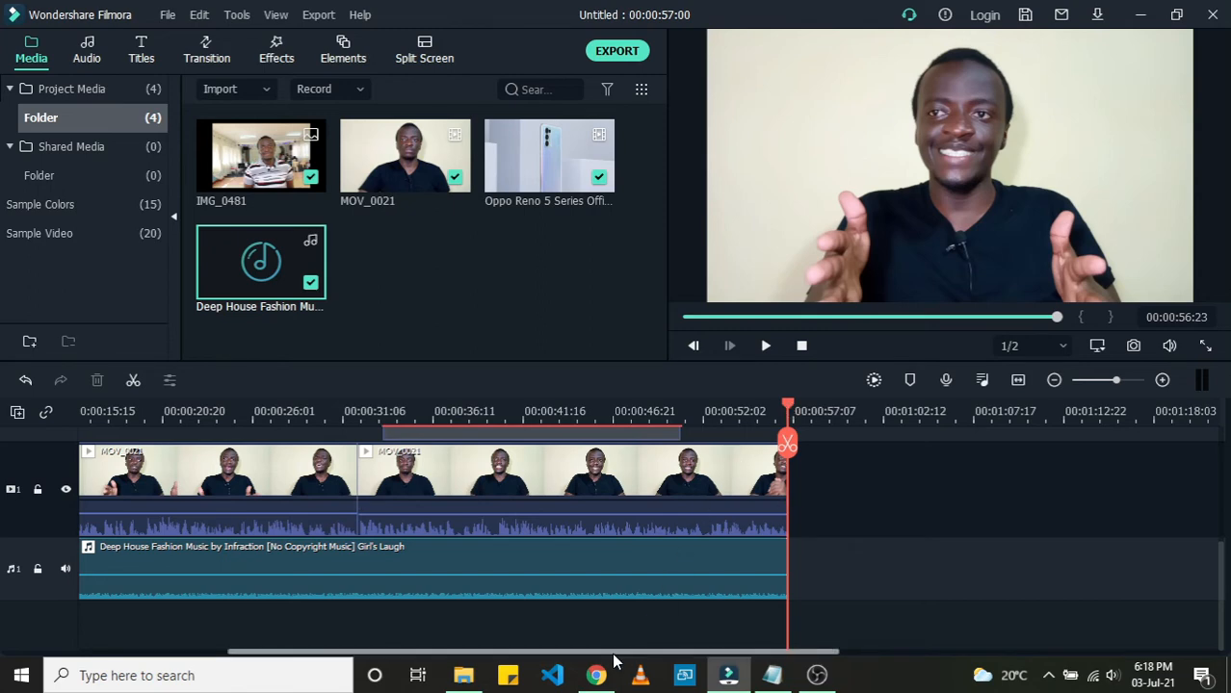
Step: Open the Audio Mixer and reposition its window over the timeline
drag(612, 653, 482, 653)
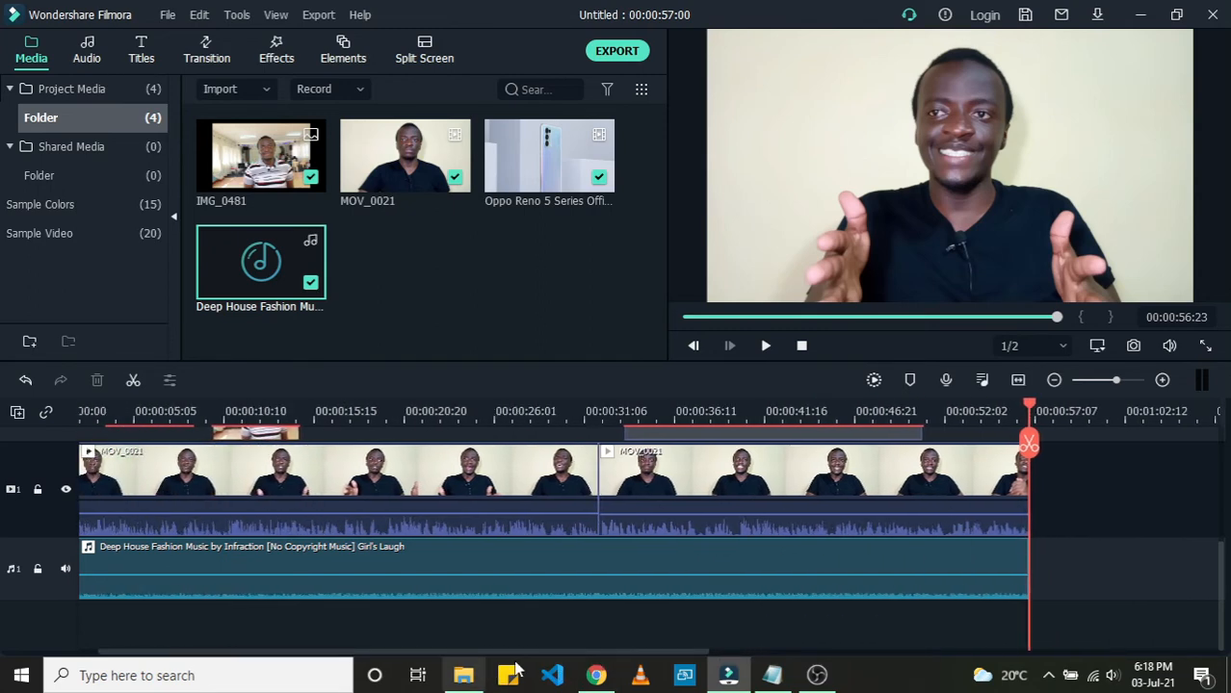
click(981, 380)
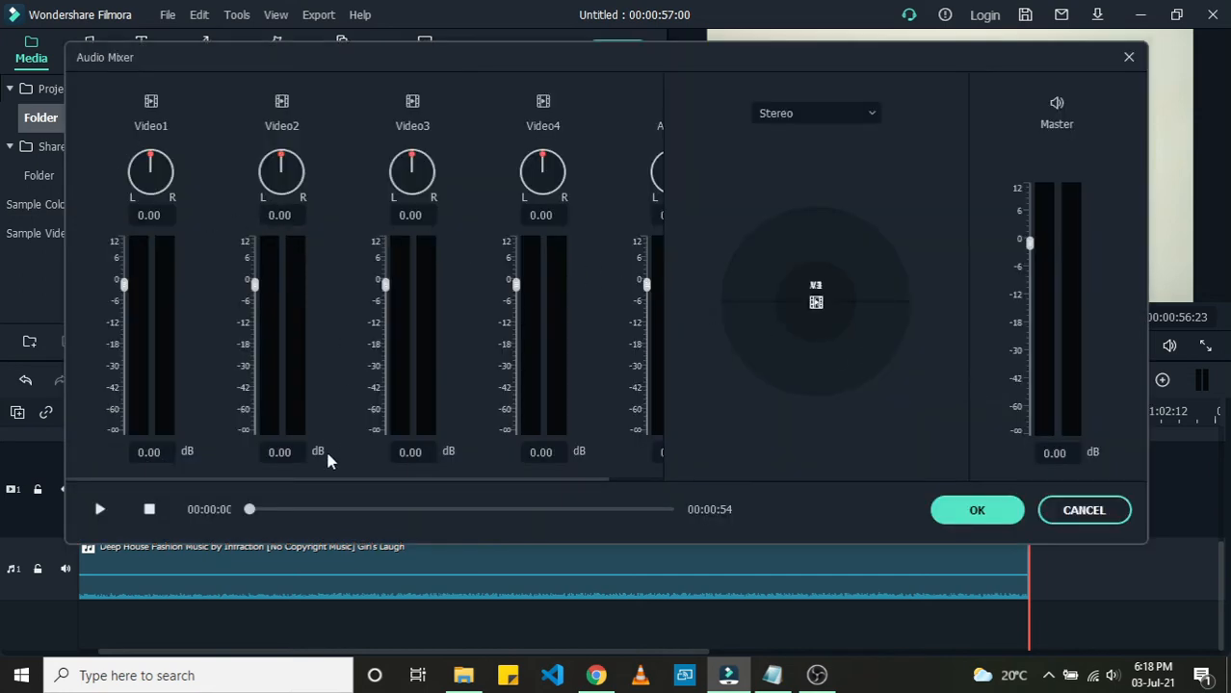
drag(313, 480, 242, 317)
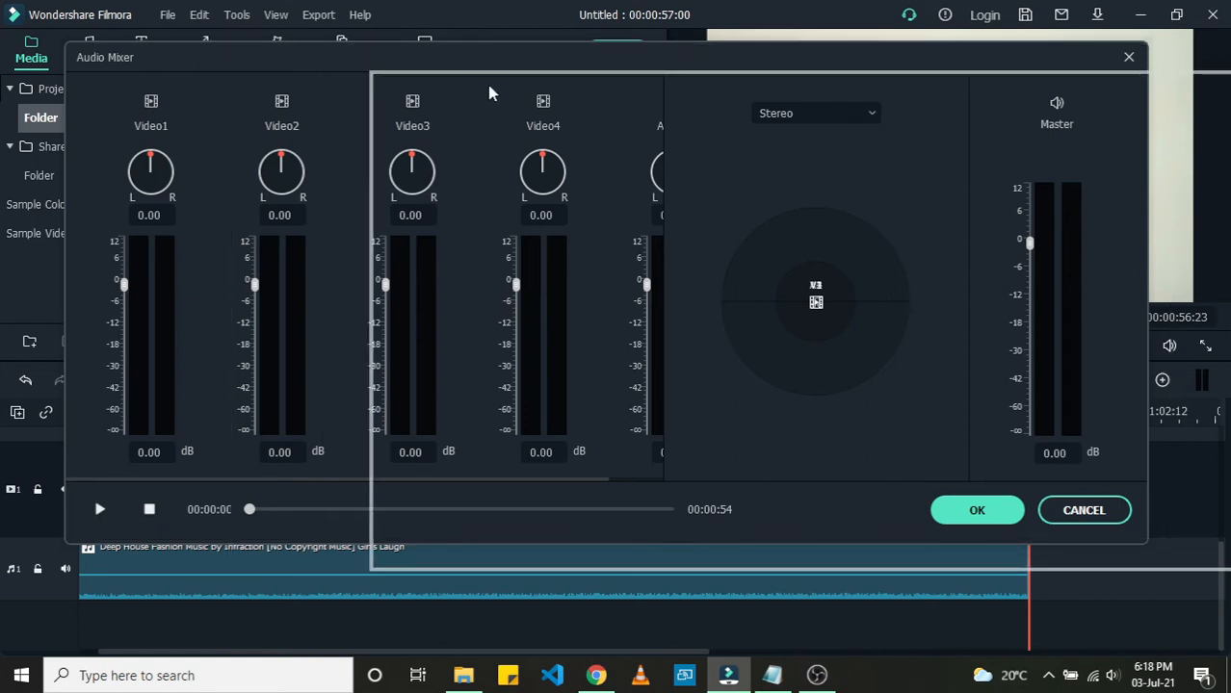
drag(488, 92, 496, 92)
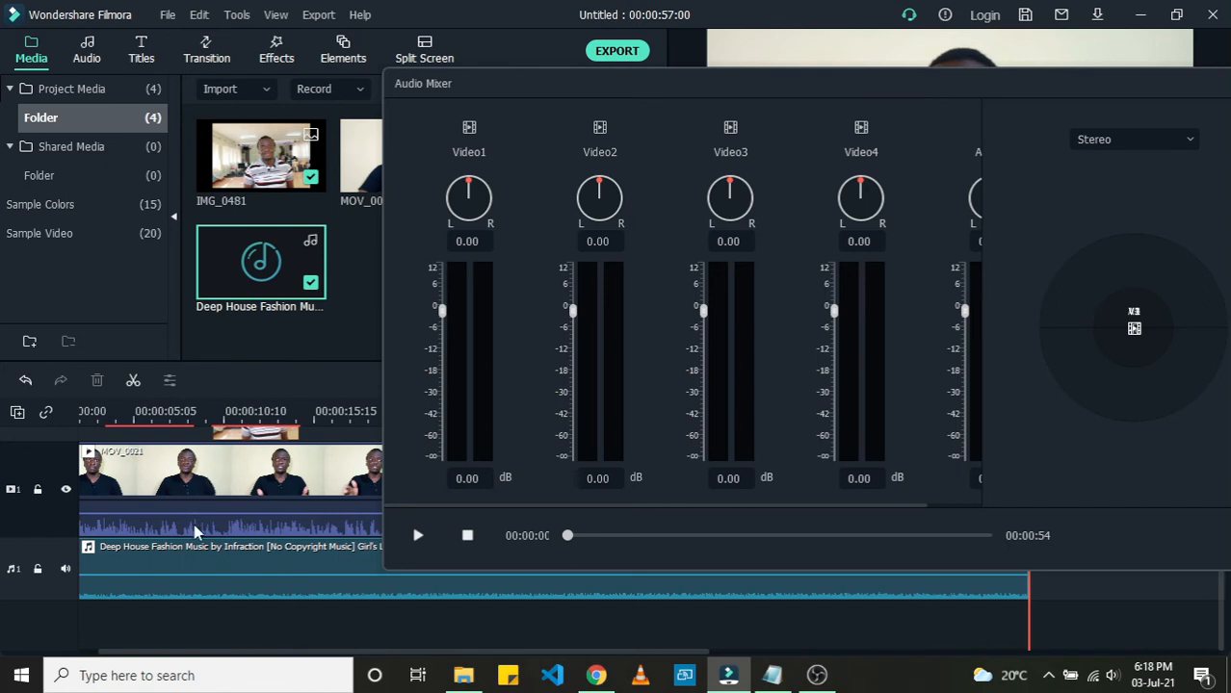
drag(568, 90, 455, 73)
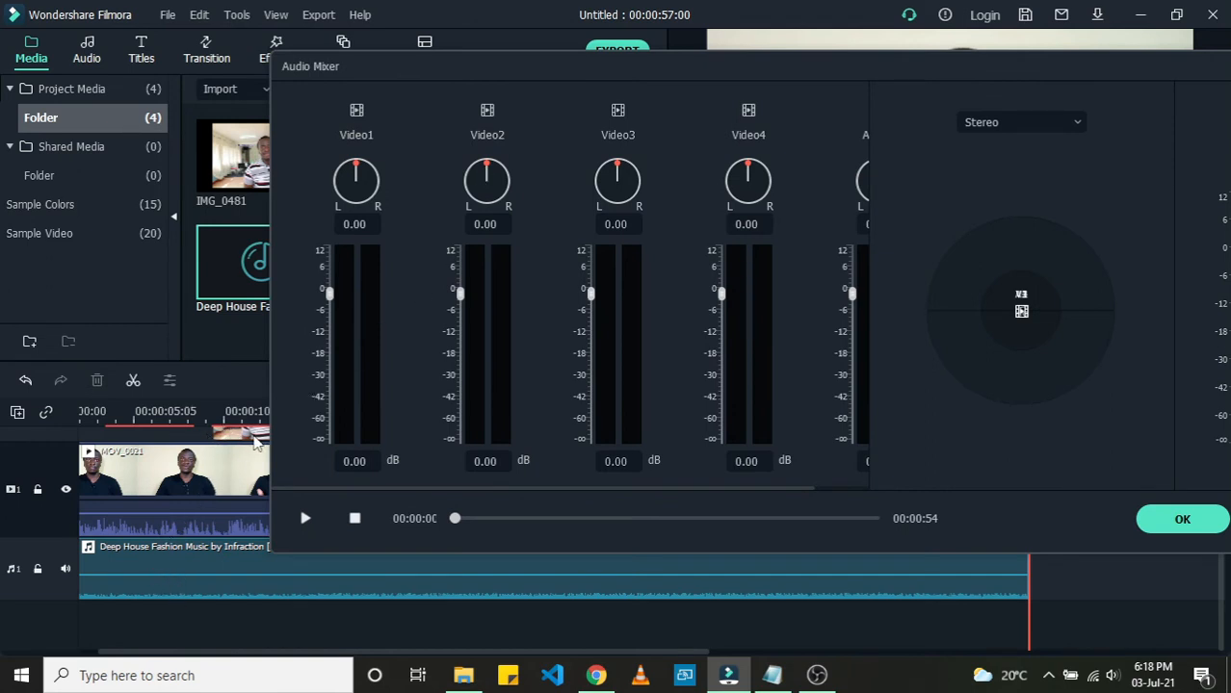
drag(439, 74, 712, 67)
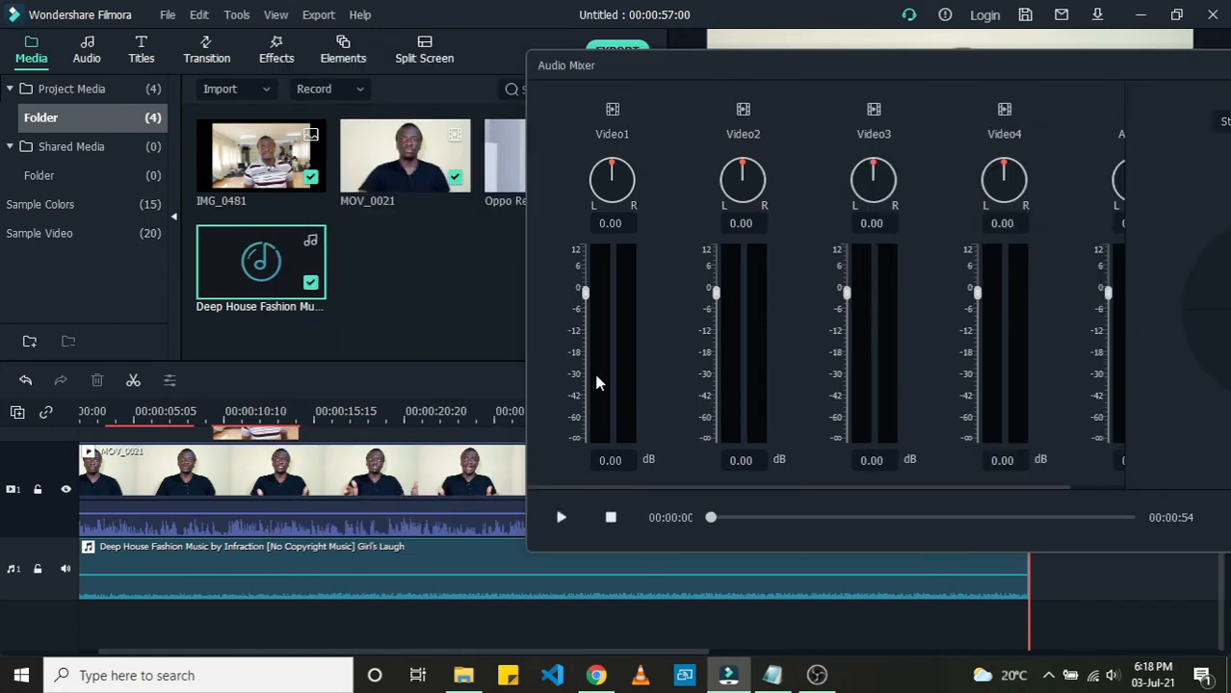
drag(713, 64, 966, 69)
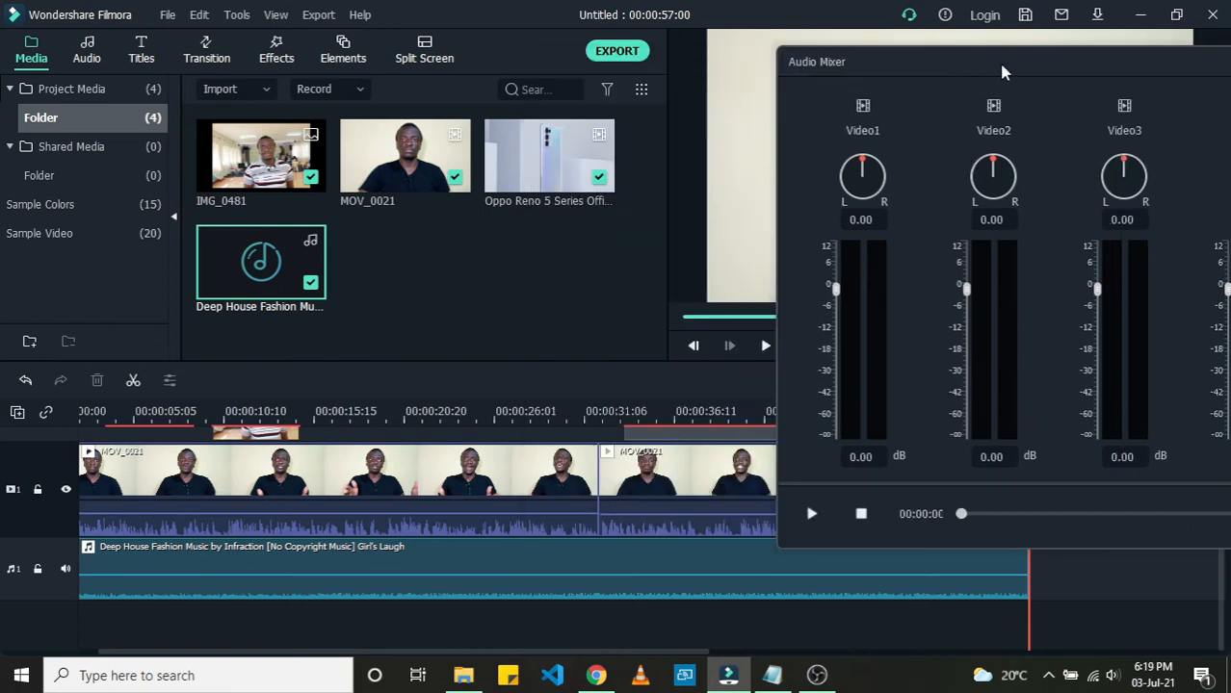
drag(1001, 72, 413, 70)
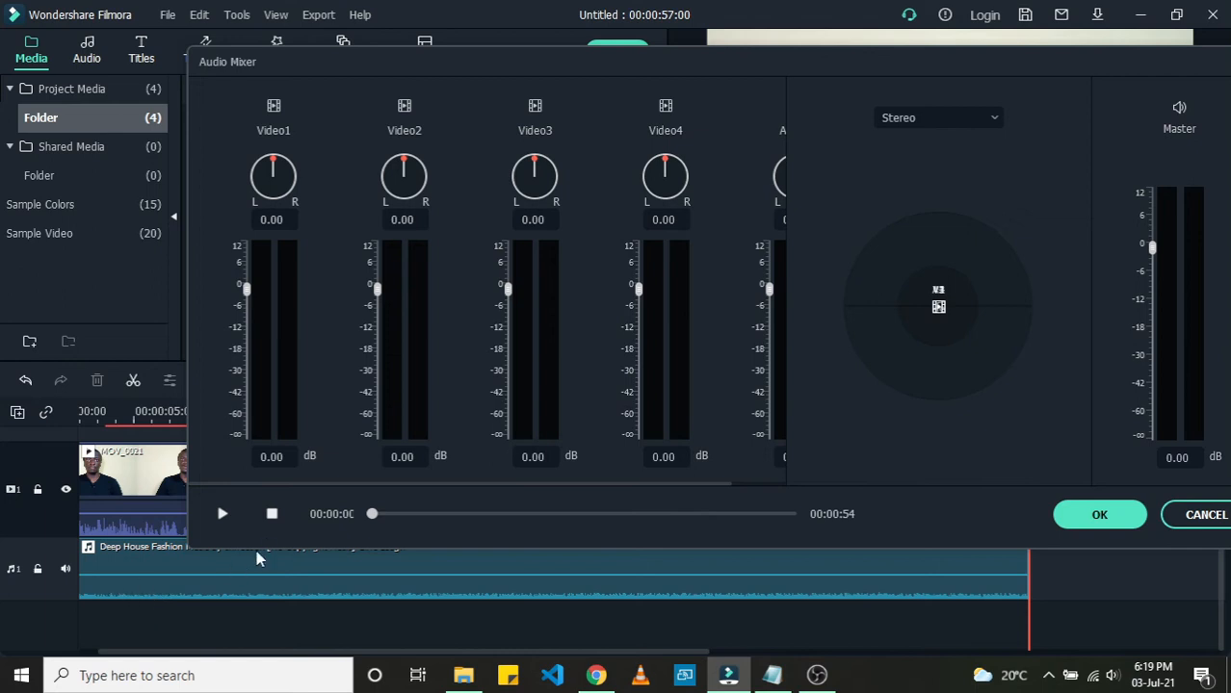
Step: Raise the Video1 track level to 12.00 dB in the Audio Mixer while previewing playback
click(222, 516)
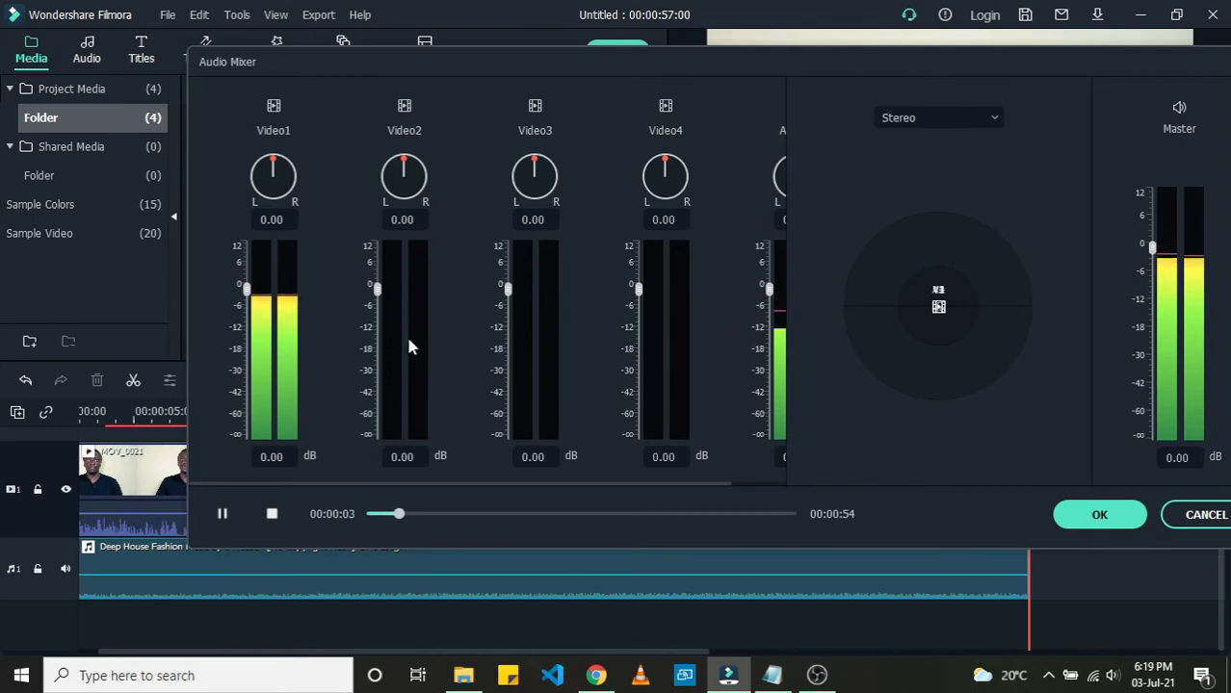
click(244, 286)
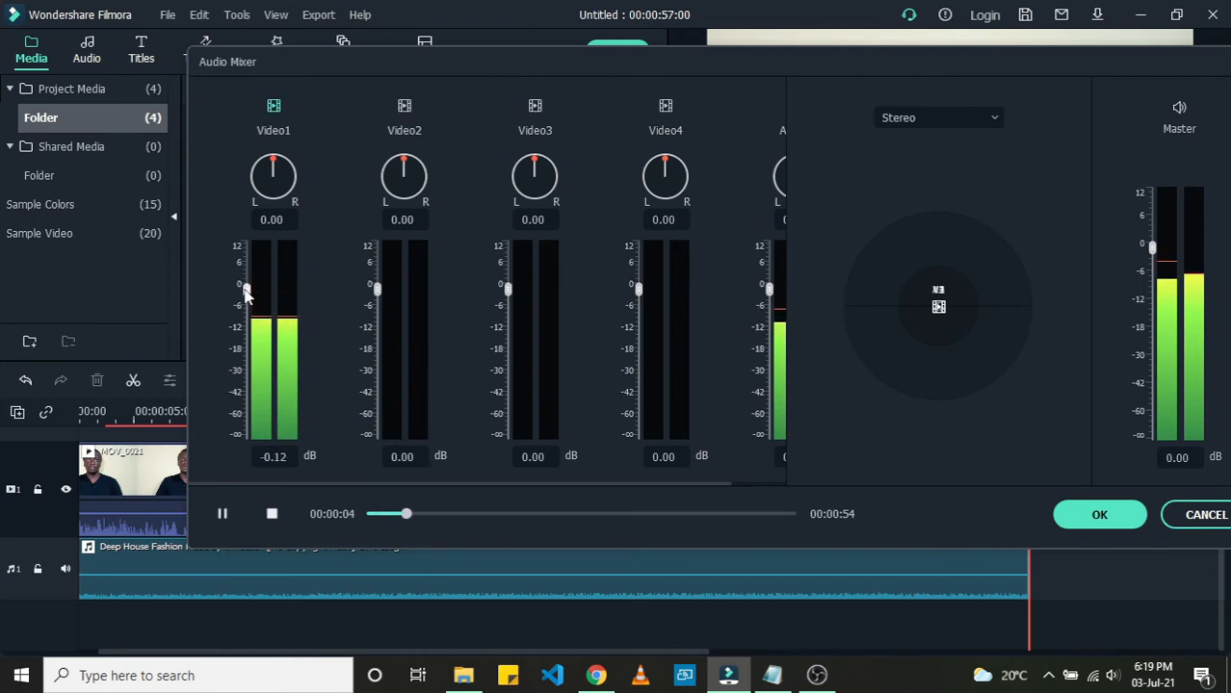
mouse_move(246, 289)
mouse_down()
mouse_move(247, 271)
mouse_move(246, 286)
mouse_up()
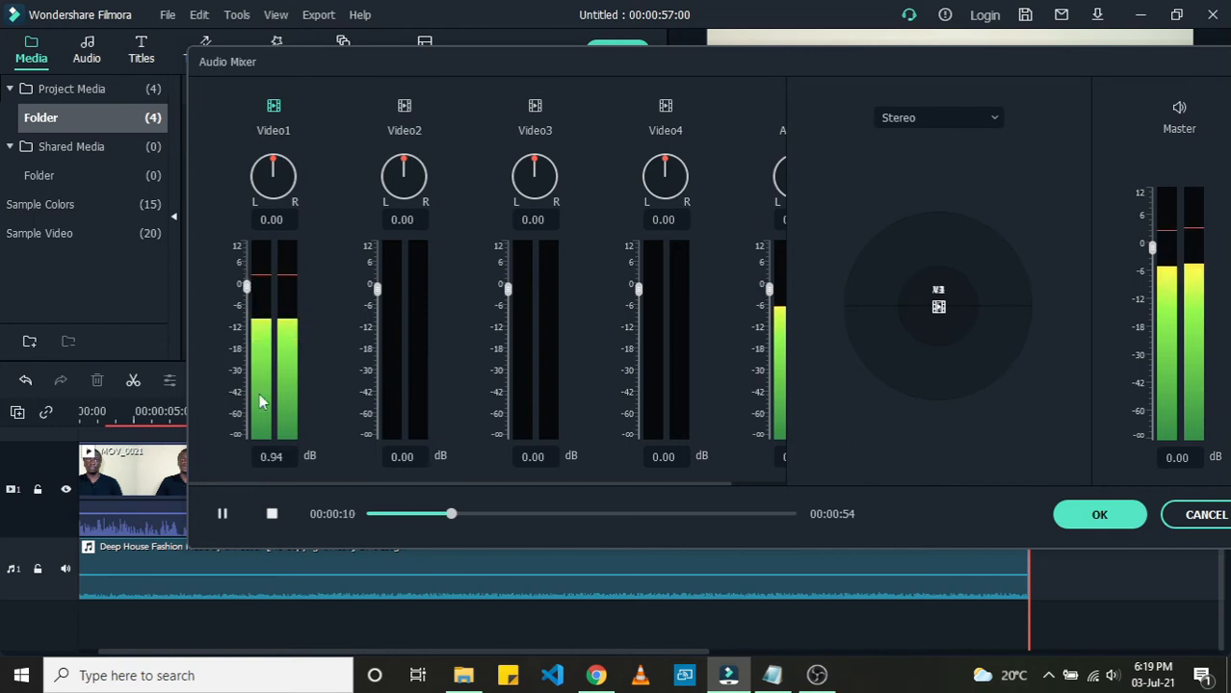
click(223, 513)
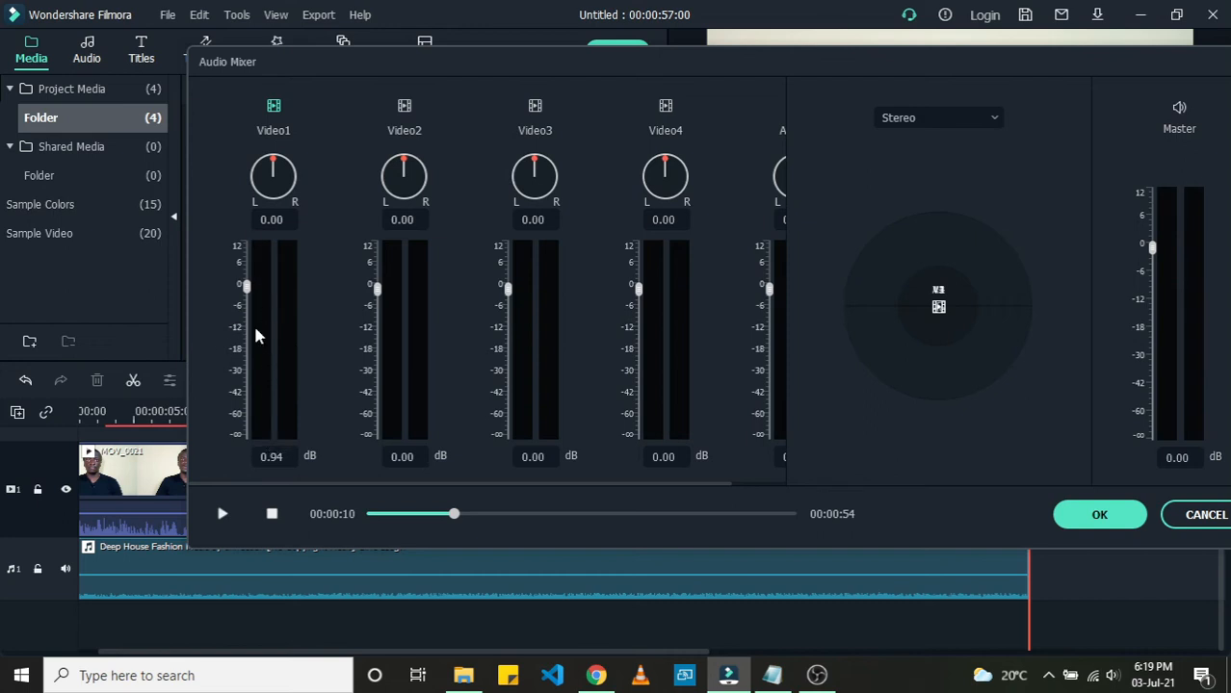
click(223, 514)
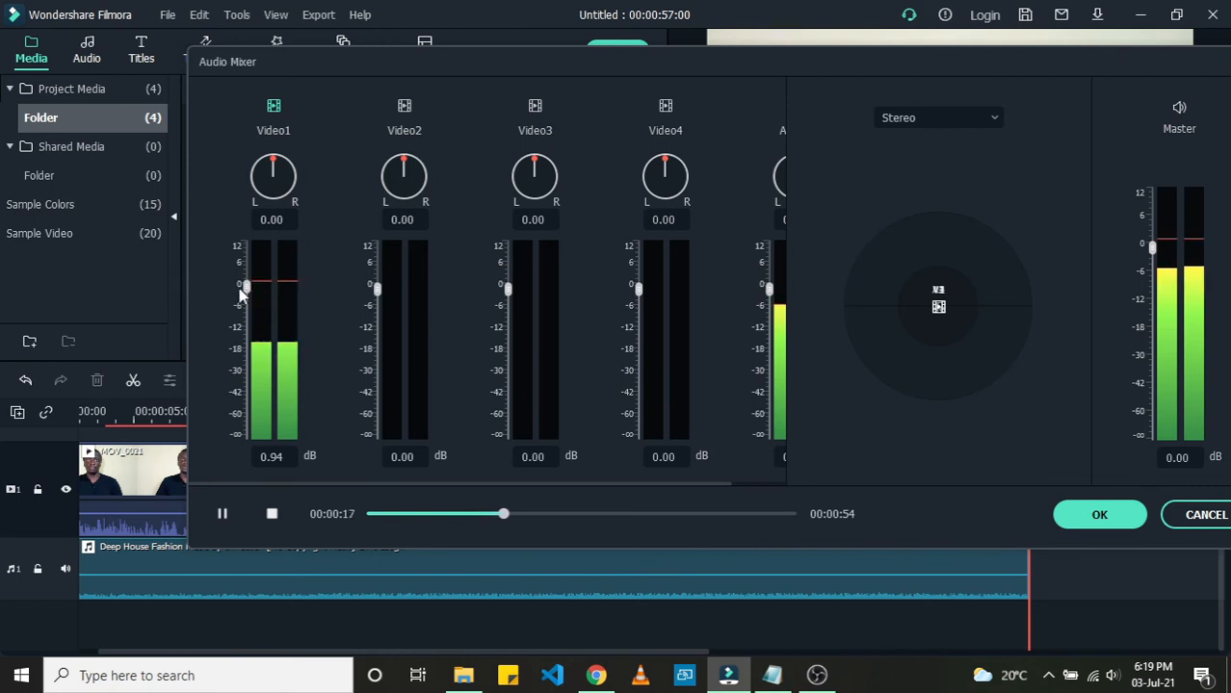
drag(247, 287, 249, 249)
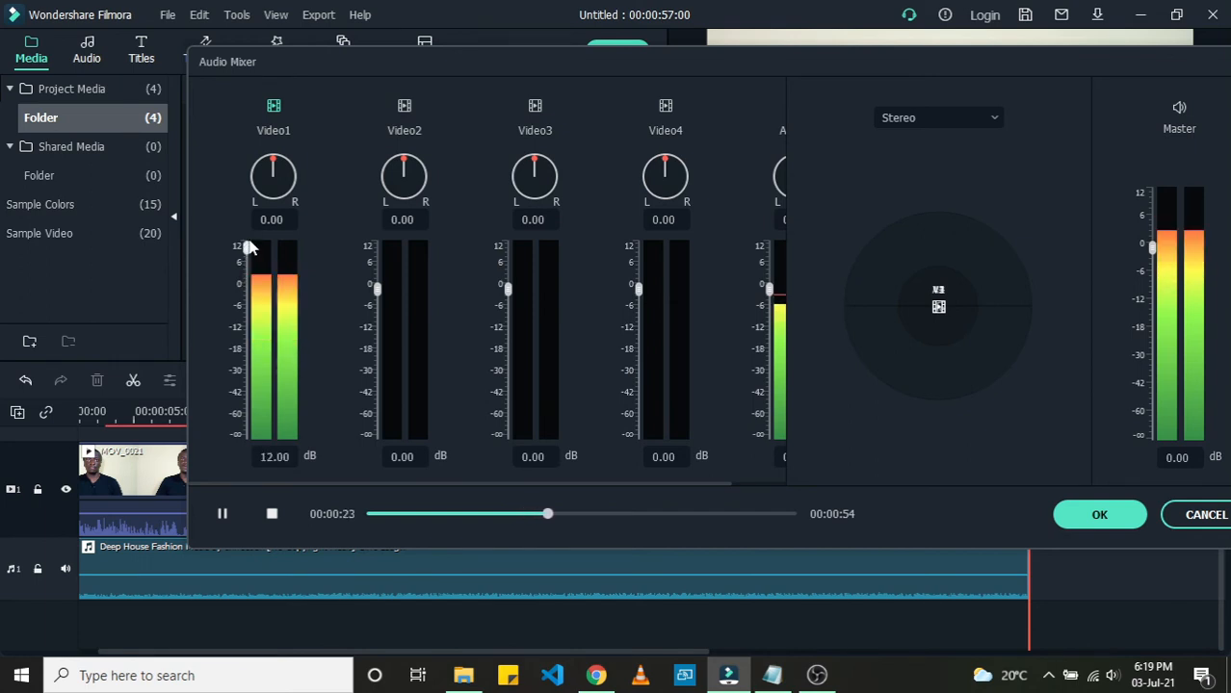
mouse_move(249, 248)
mouse_down()
mouse_move(248, 260)
mouse_move(248, 247)
mouse_up()
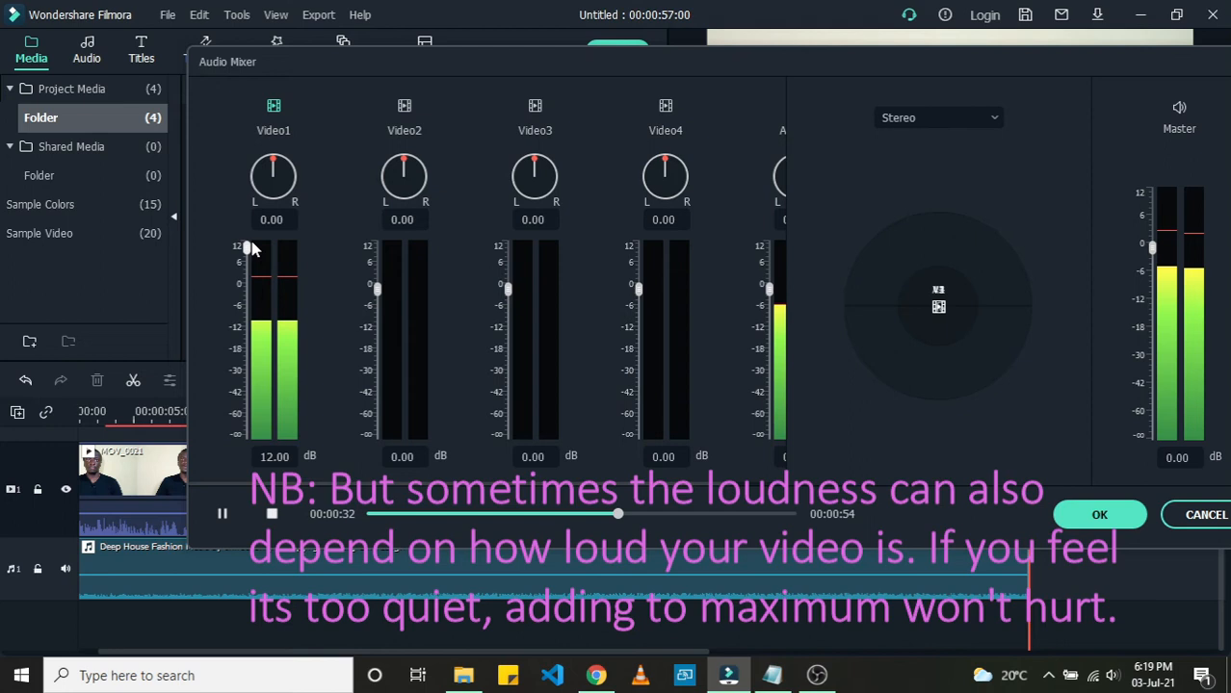
Step: Set the Video1 track level to 0.67 dB while previewing playback in the mixer
drag(252, 248, 246, 292)
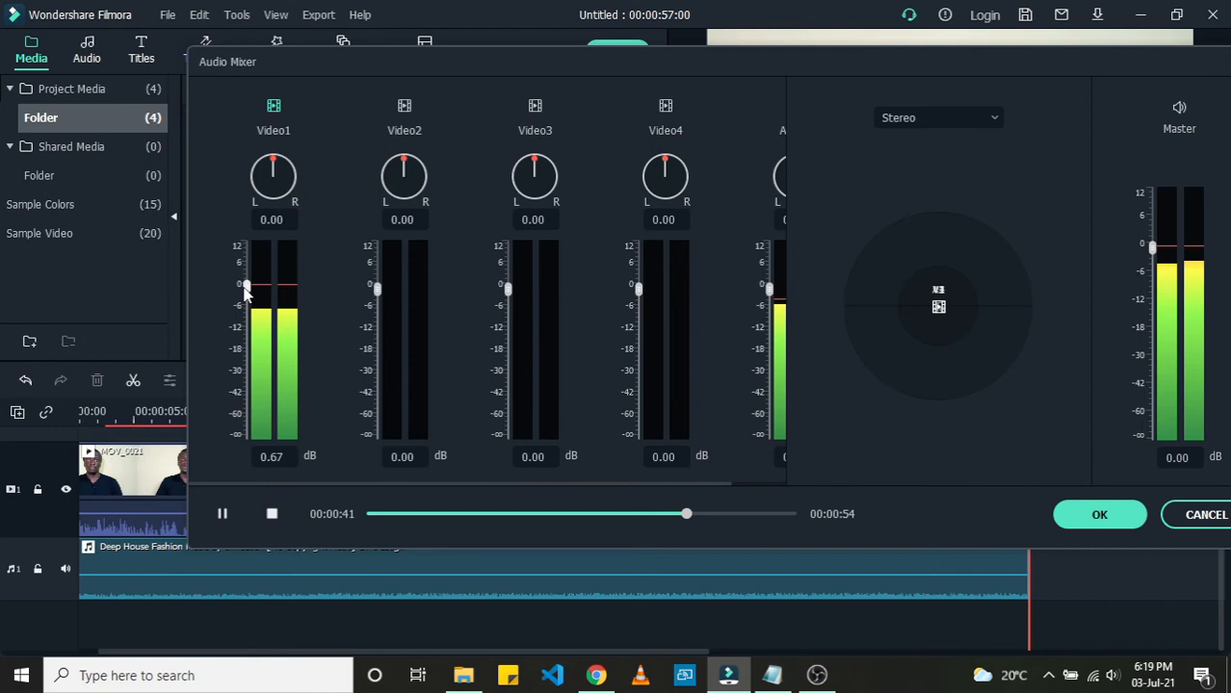
drag(245, 291, 262, 299)
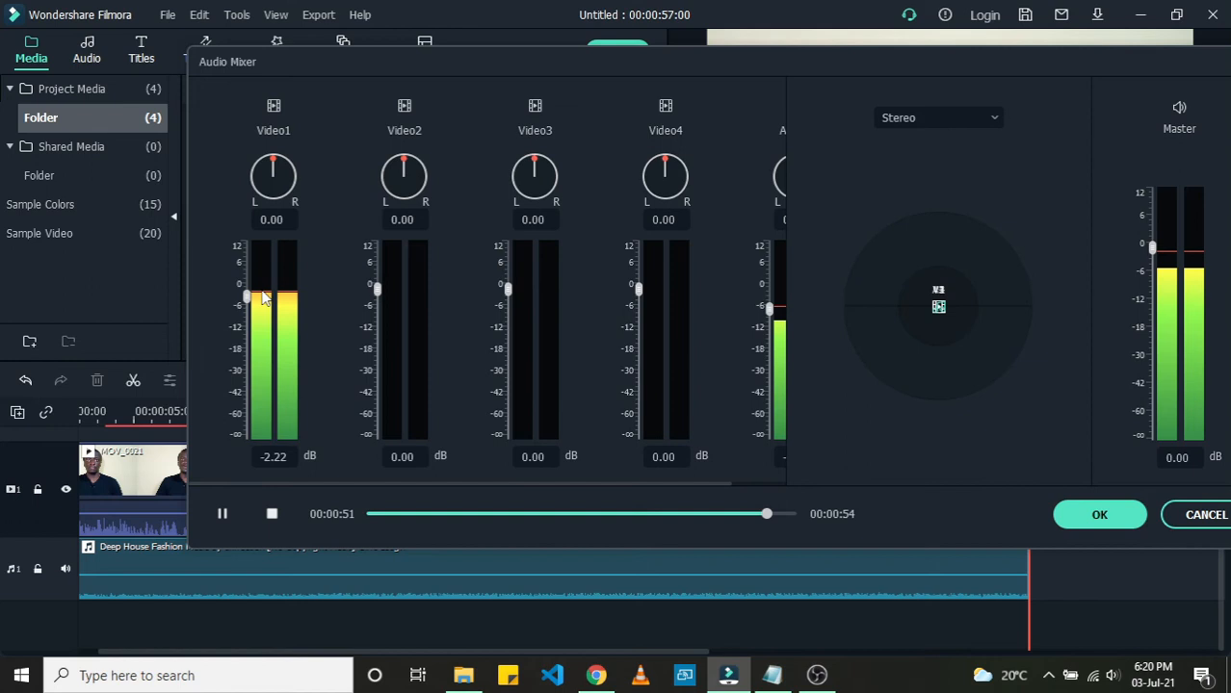
drag(262, 298, 249, 279)
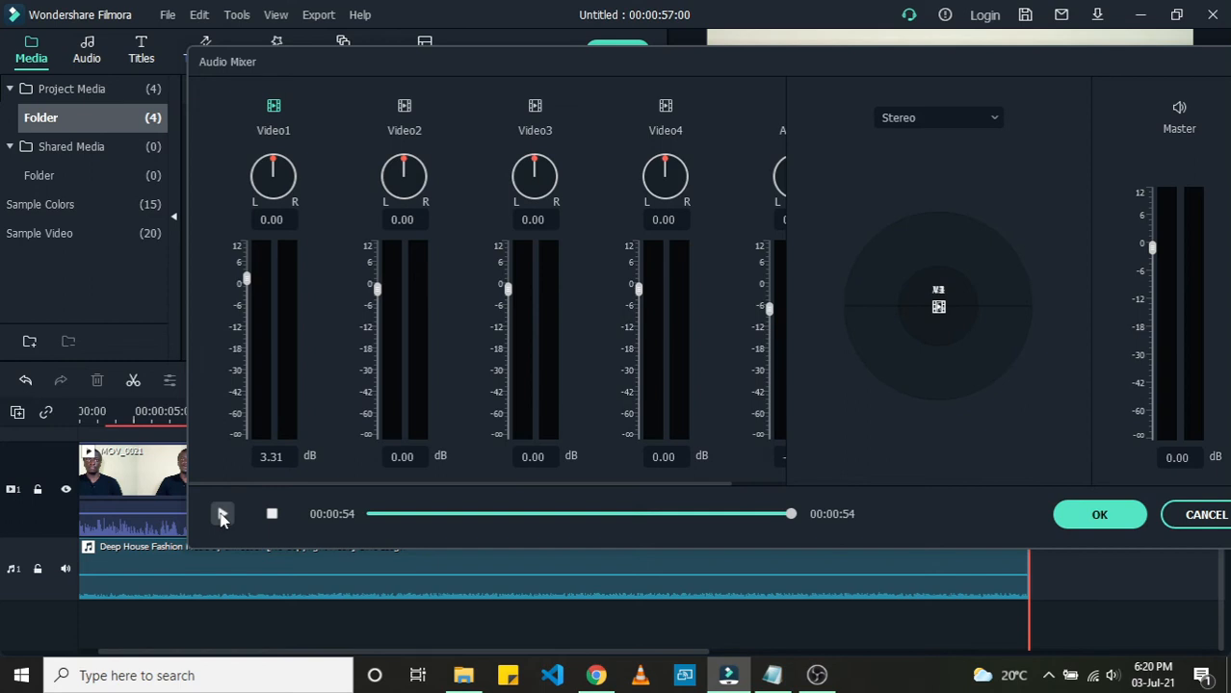
click(221, 517)
drag(246, 279, 246, 270)
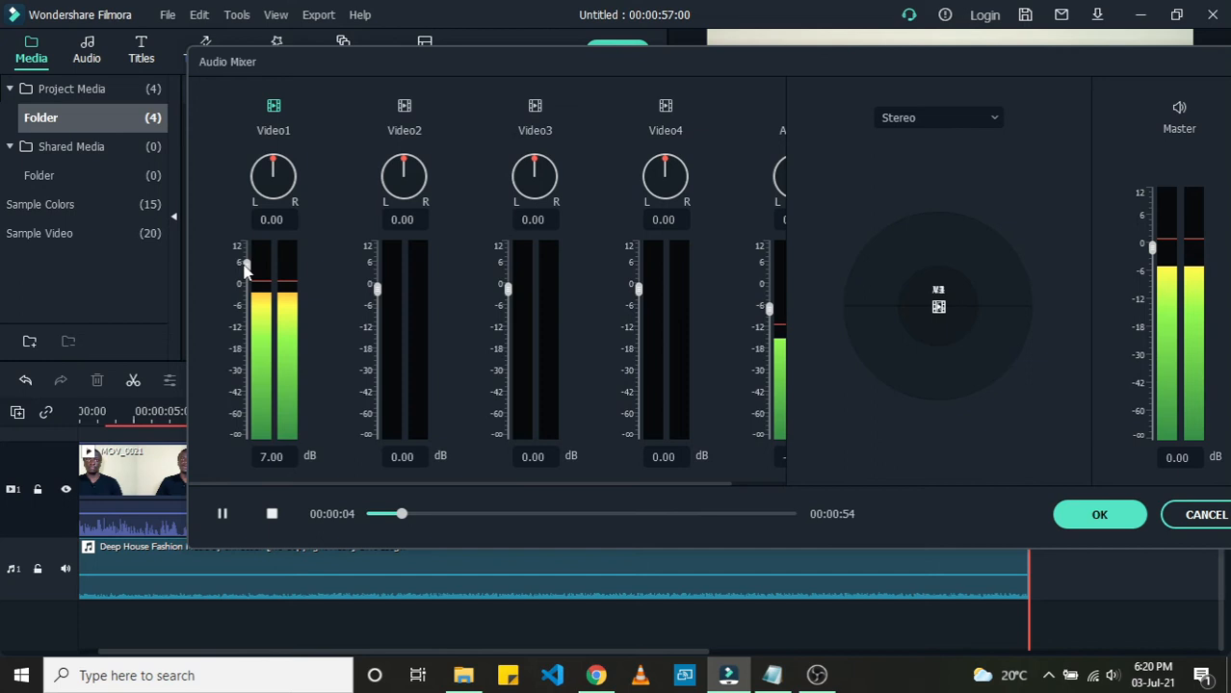
drag(245, 269, 245, 294)
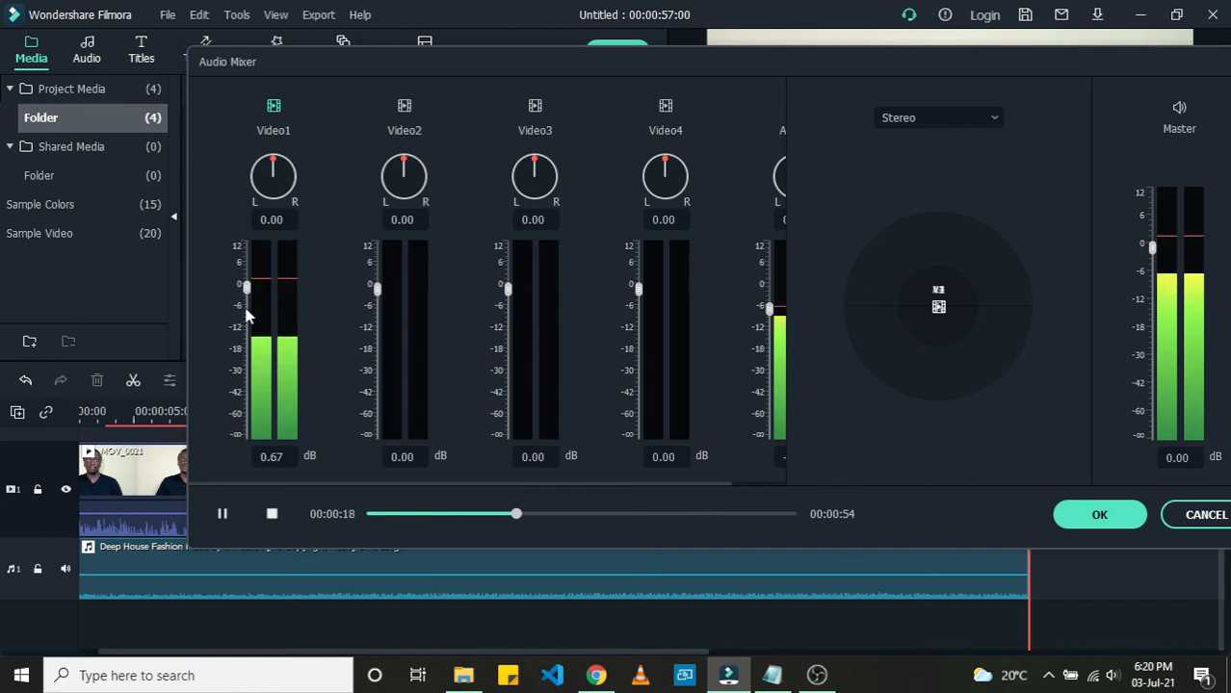
key(space)
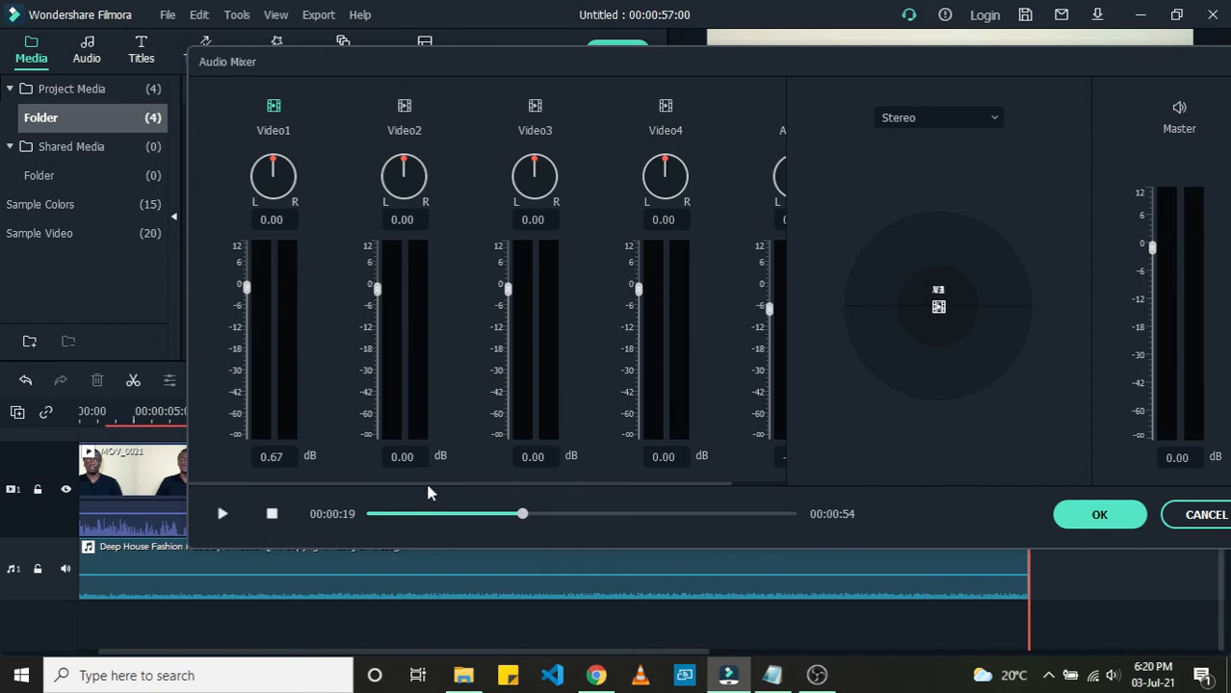
Step: Set the Audio1 music track level to 2.25 dB in the Audio Mixer
drag(428, 491, 556, 484)
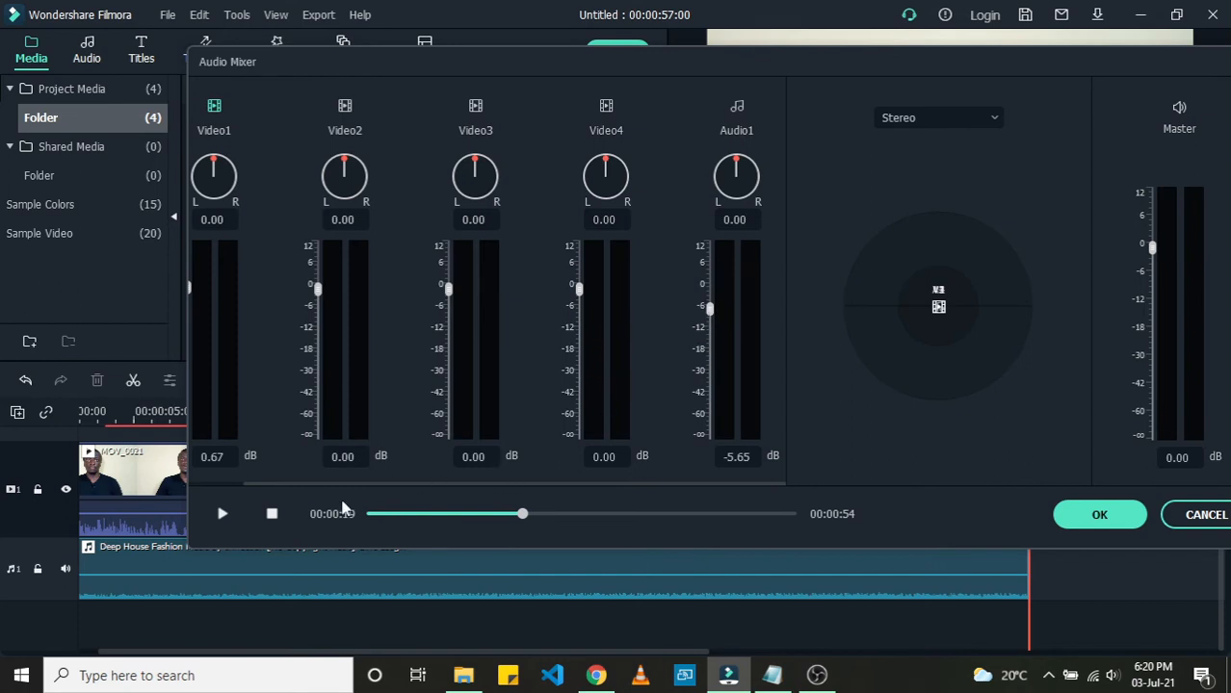
click(229, 513)
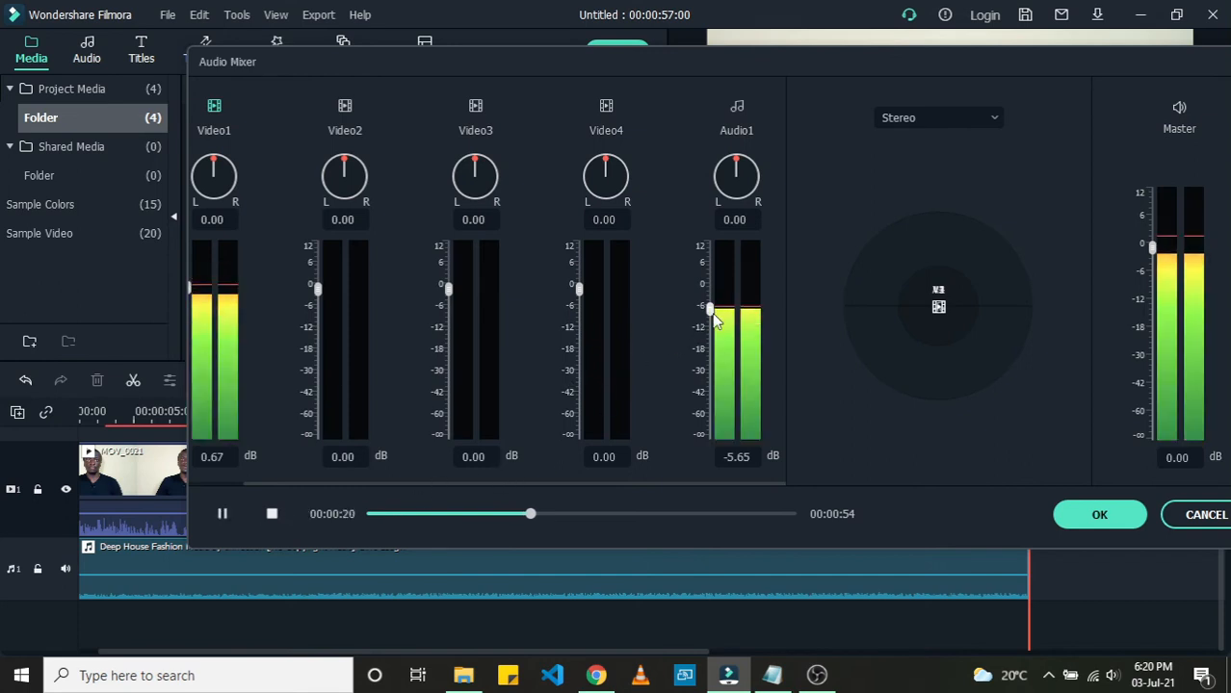
drag(710, 309, 710, 286)
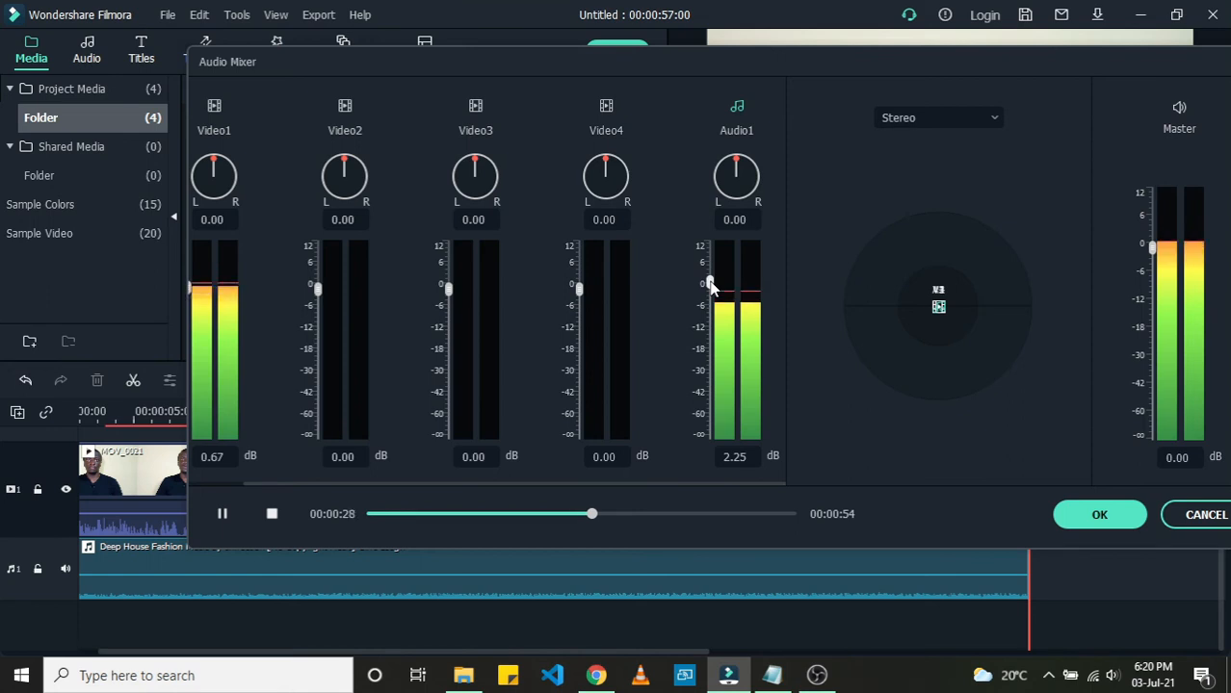
click(223, 516)
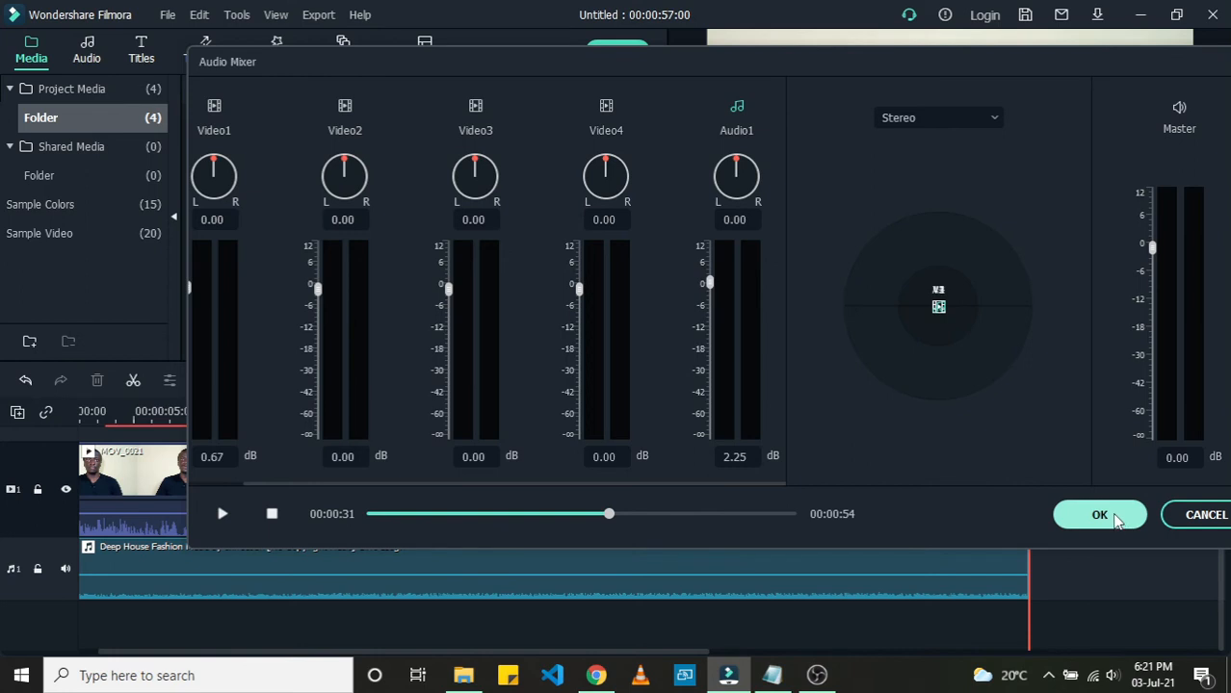
Step: Preview the mix to compare speech and music levels, then apply the Audio Mixer settings
drag(879, 50, 760, 36)
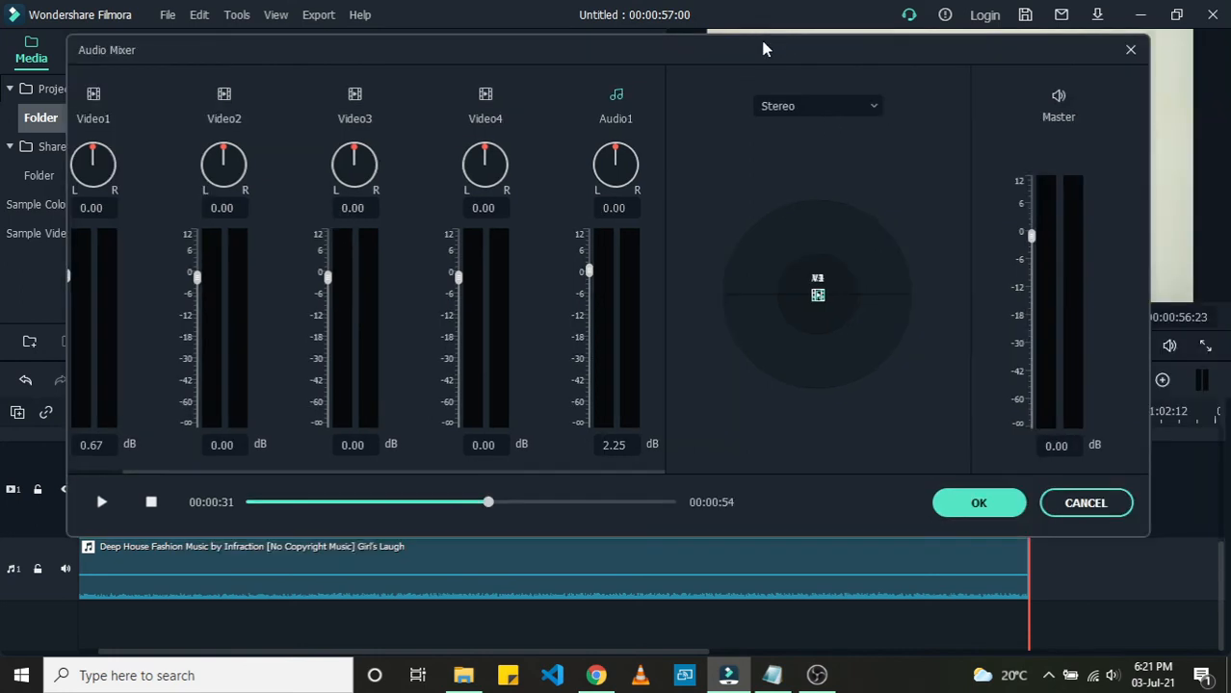
key(space)
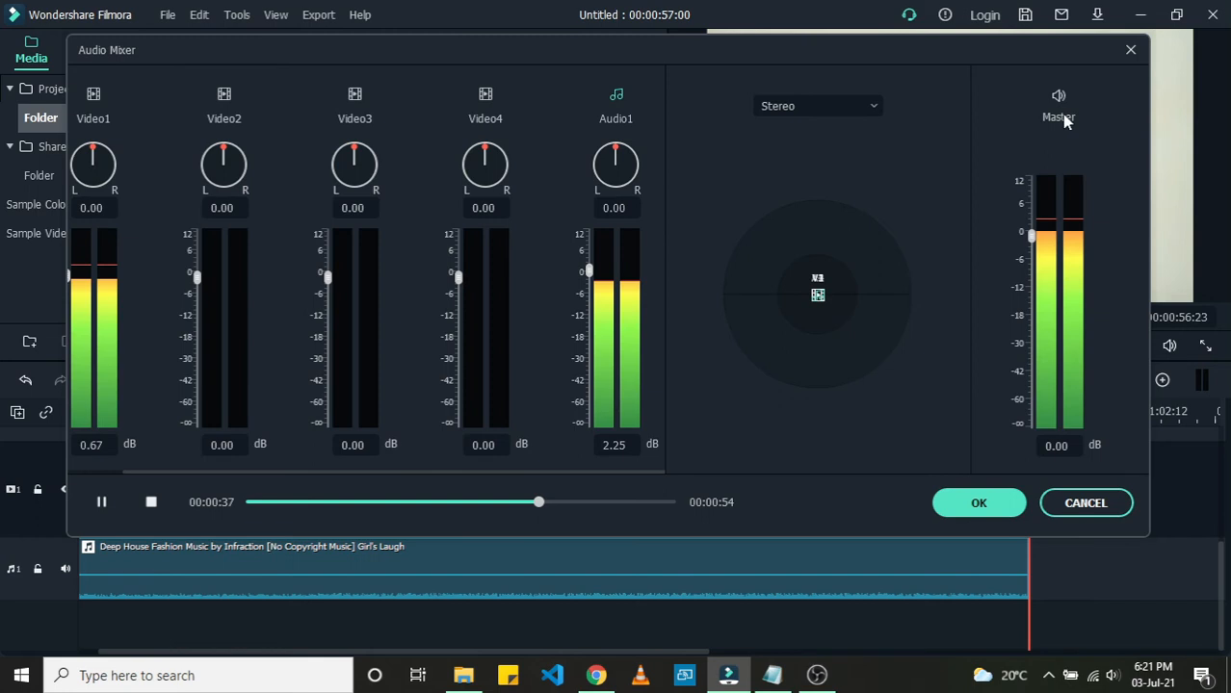
key(space)
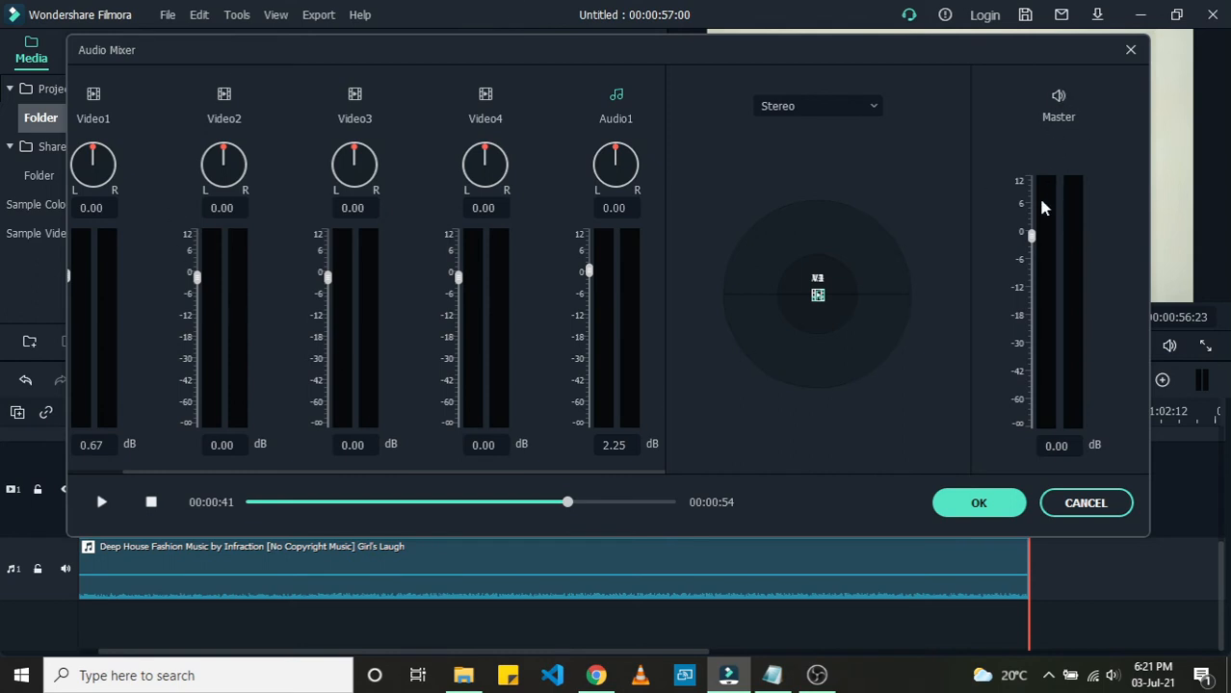
key(space)
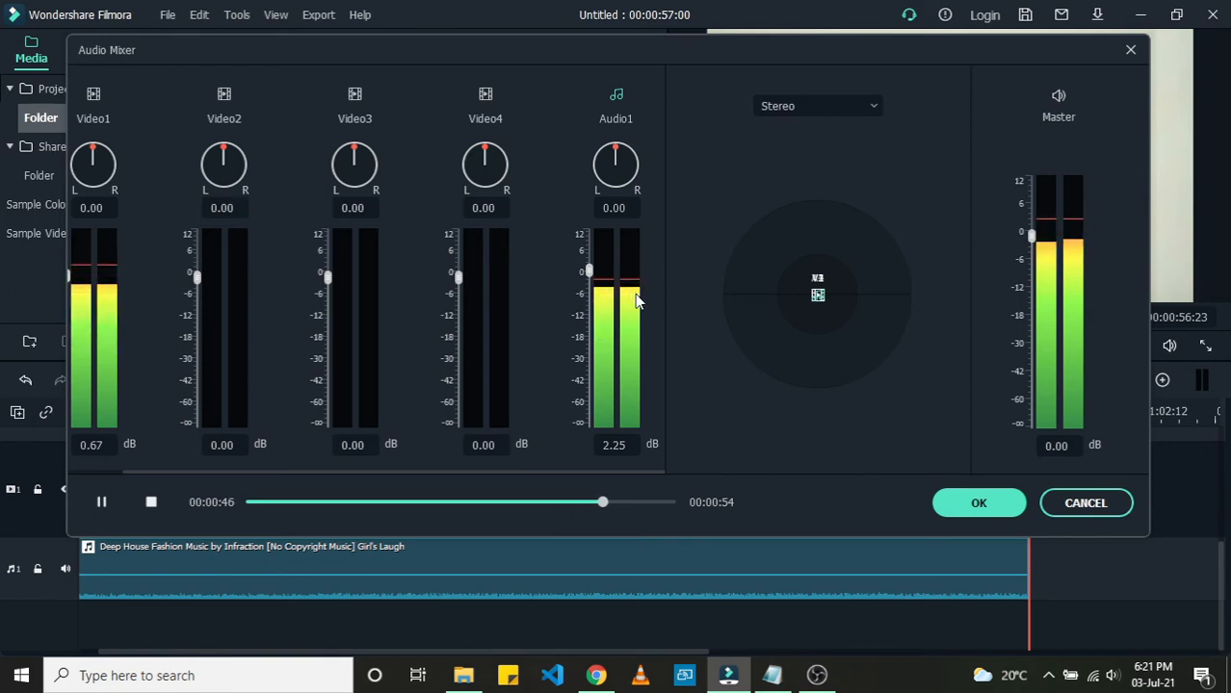
key(space)
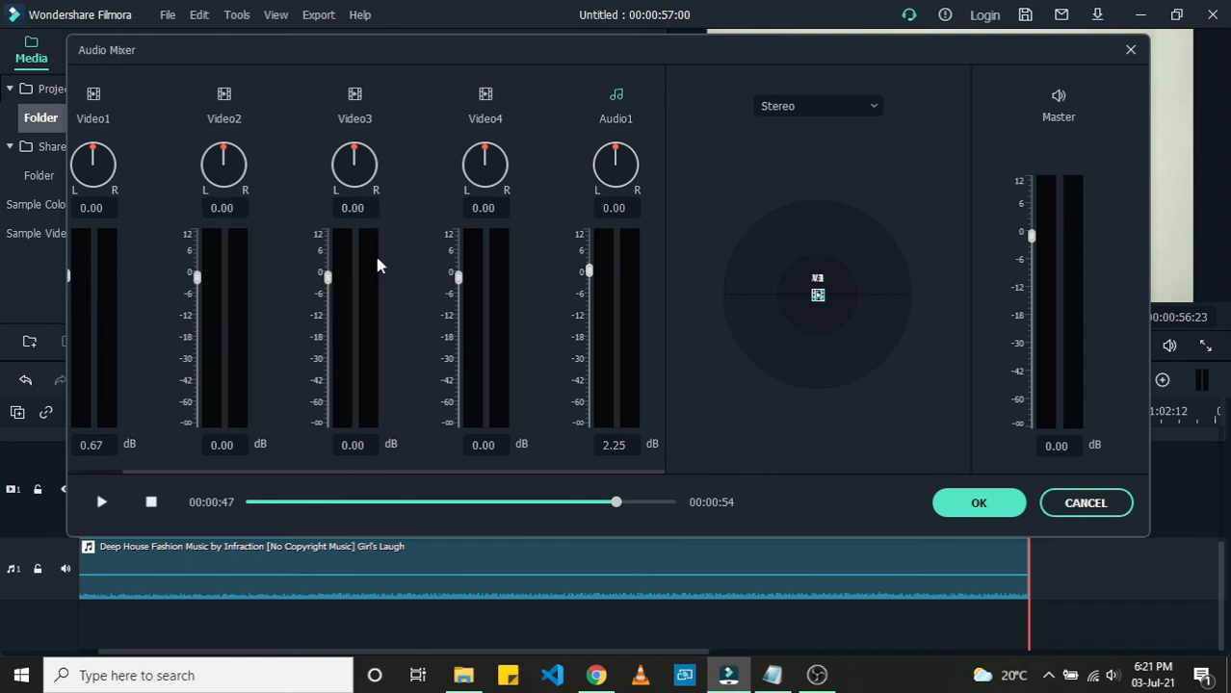
key(space)
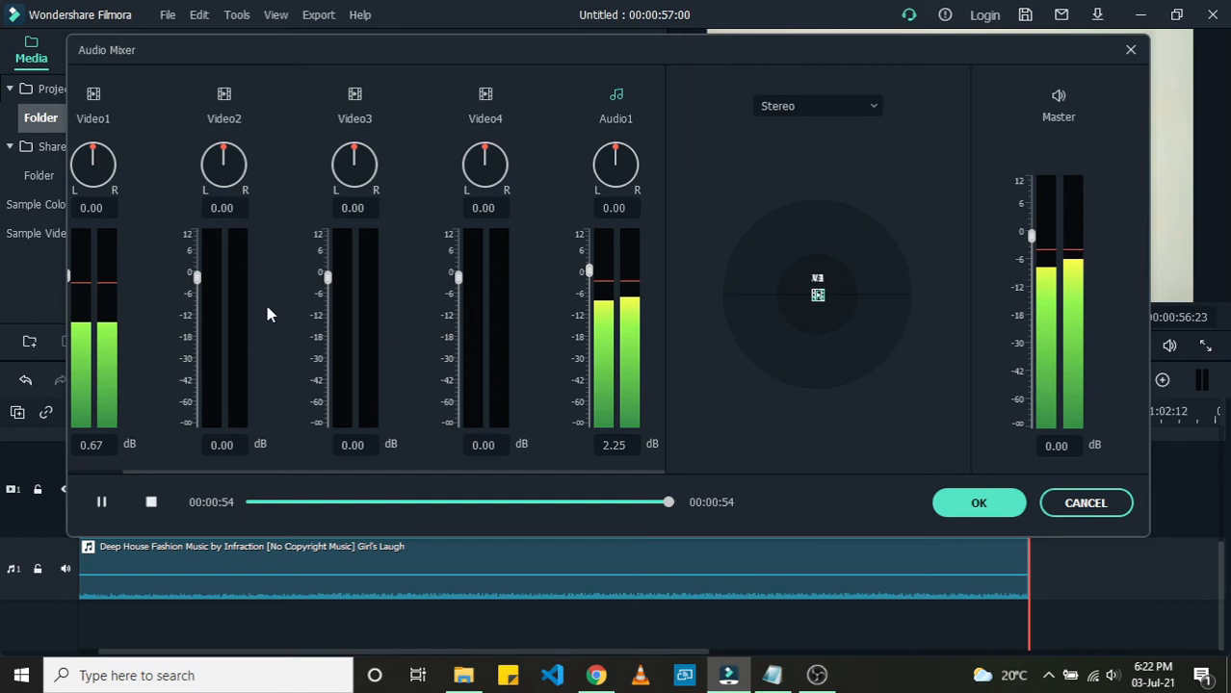
click(963, 510)
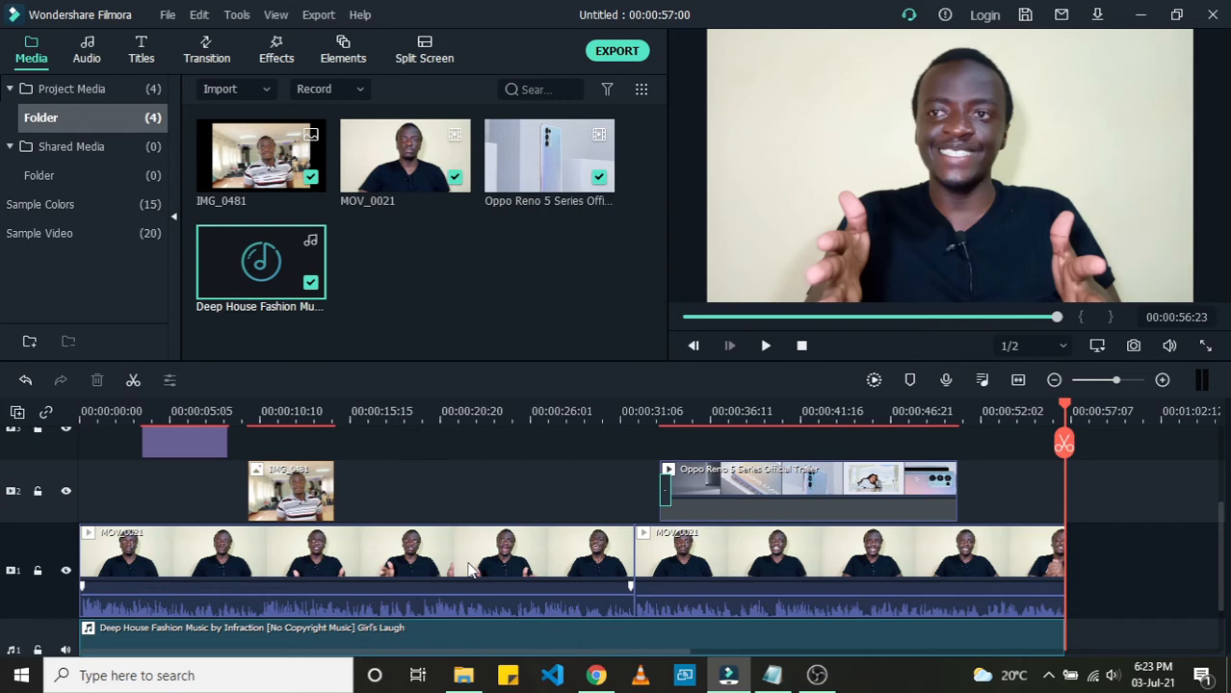
click(390, 553)
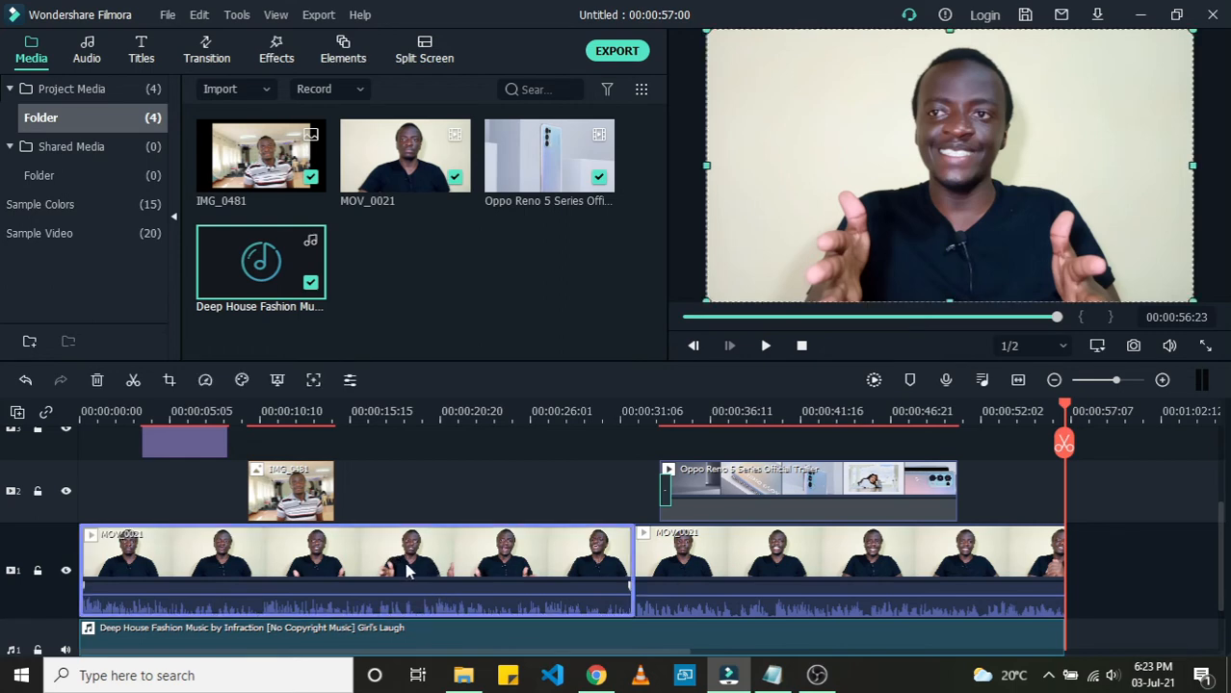
click(731, 541)
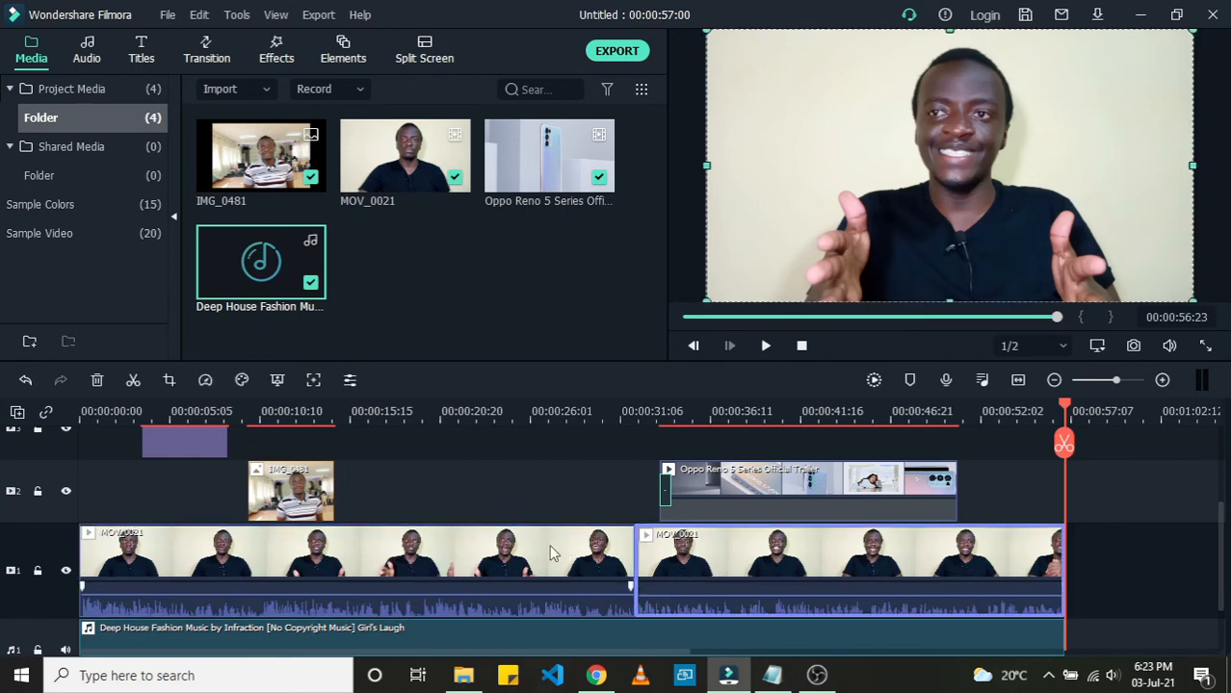
click(378, 561)
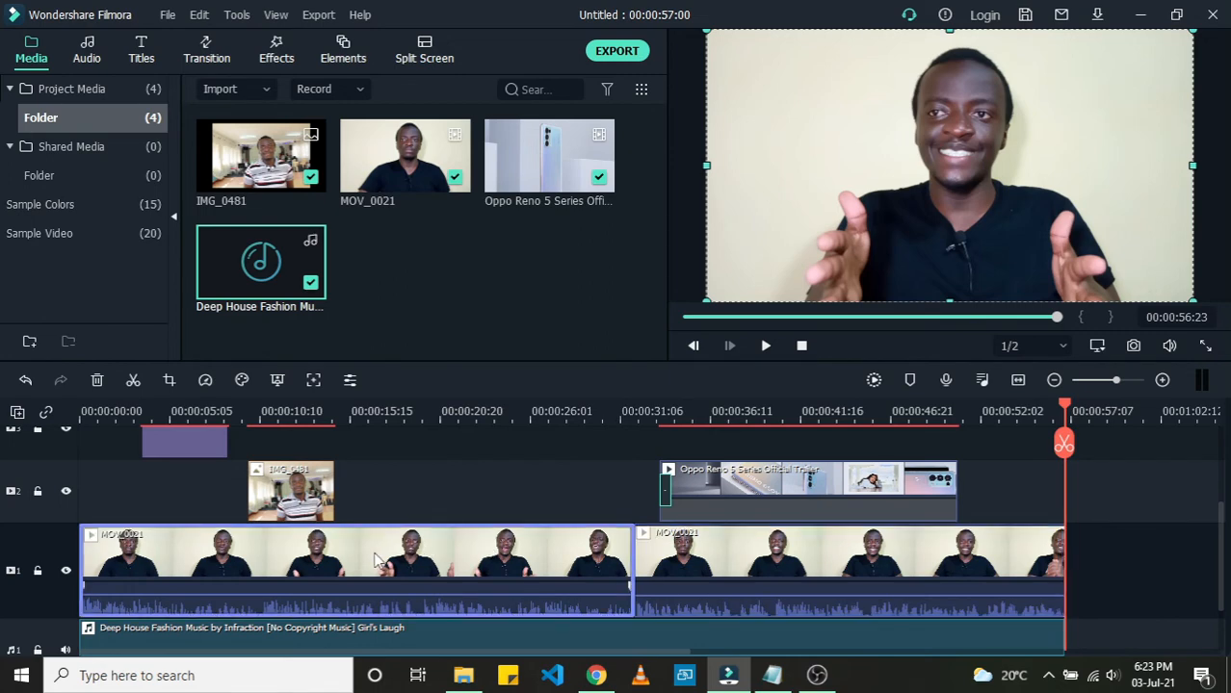
Step: Open the first MOV_0021 clip's editing settings and inspect the Color Enhancement options
double_click(310, 554)
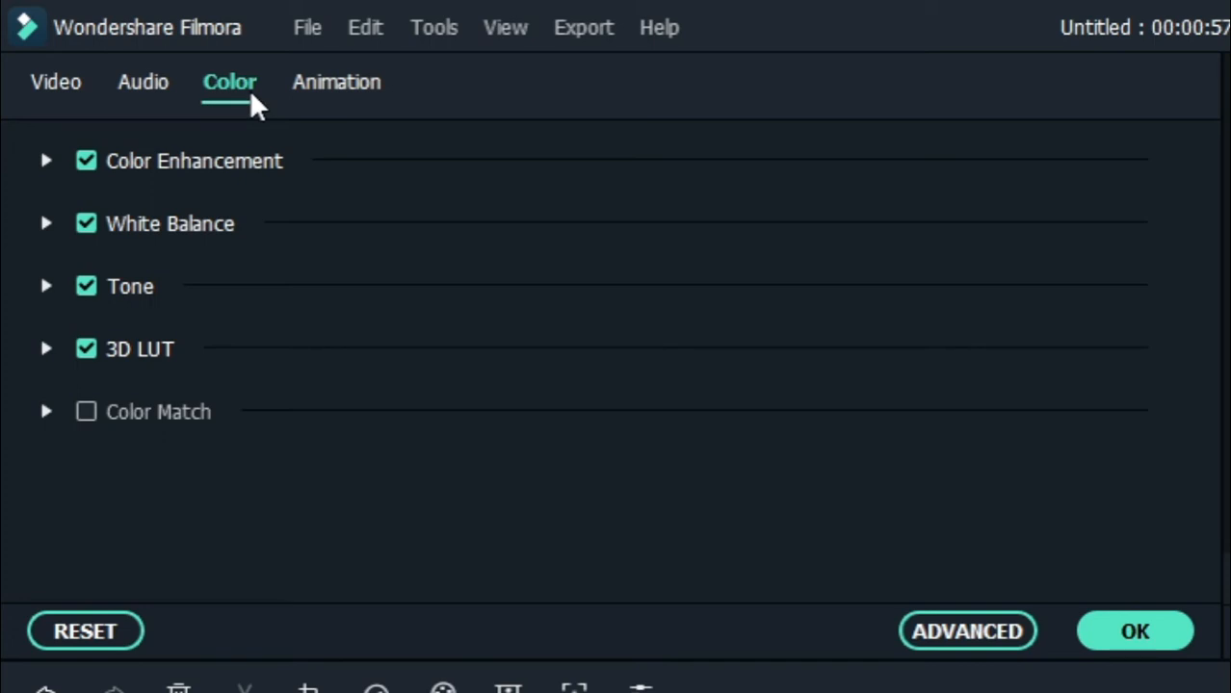
click(53, 163)
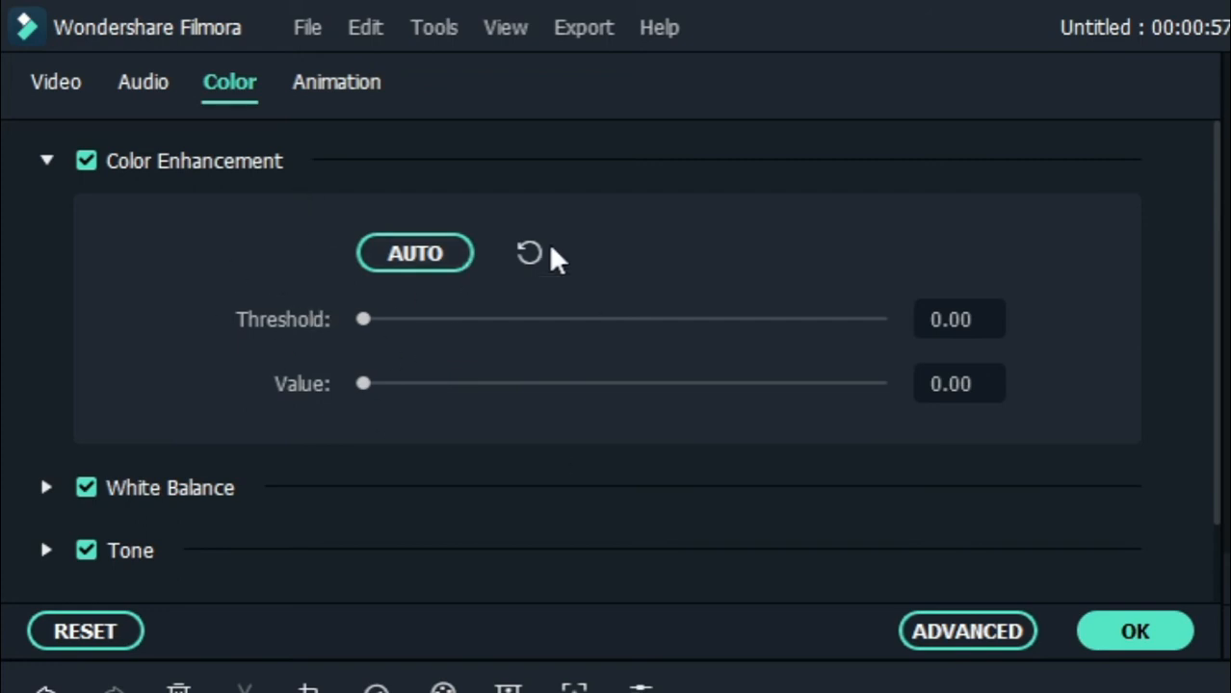
click(48, 166)
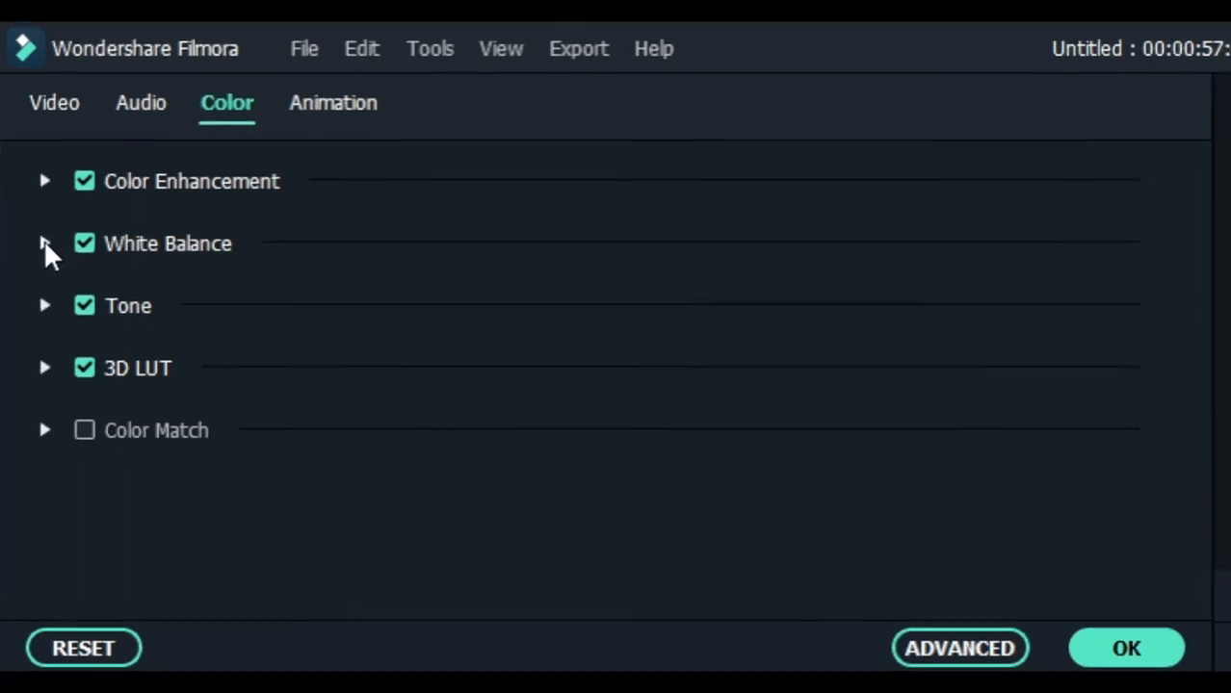
Step: Try a White Balance tint of about 46.92 on the clip, then return the tint to 0
click(46, 223)
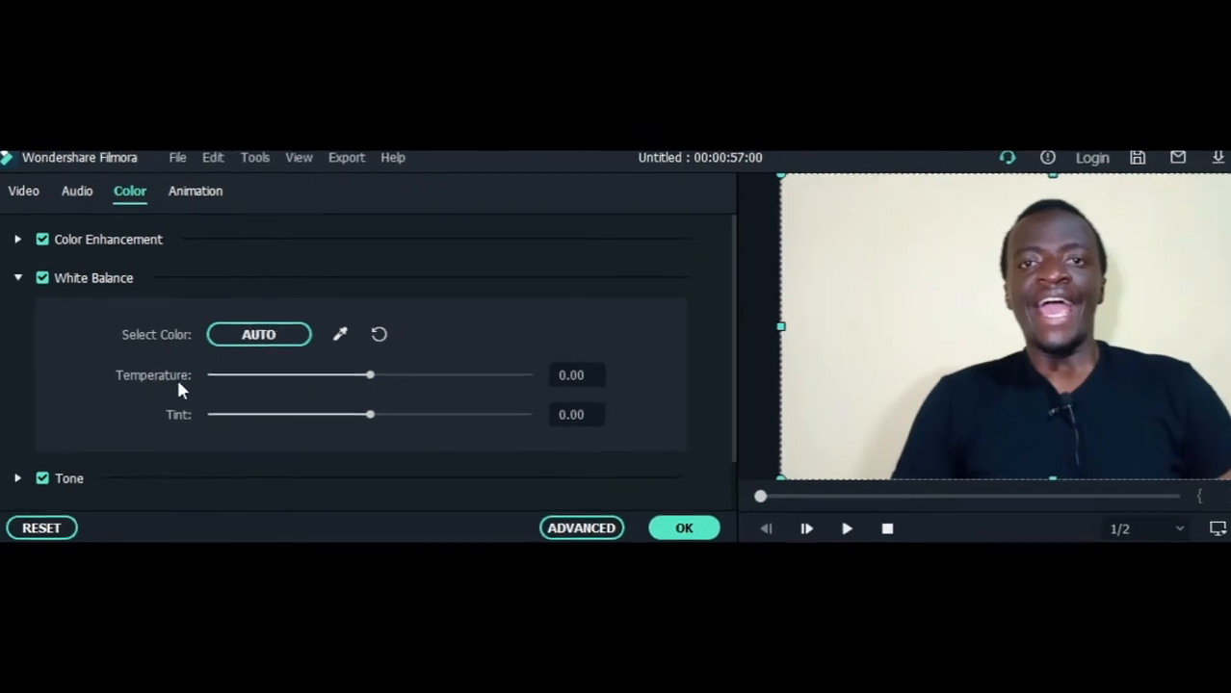
drag(340, 386, 452, 443)
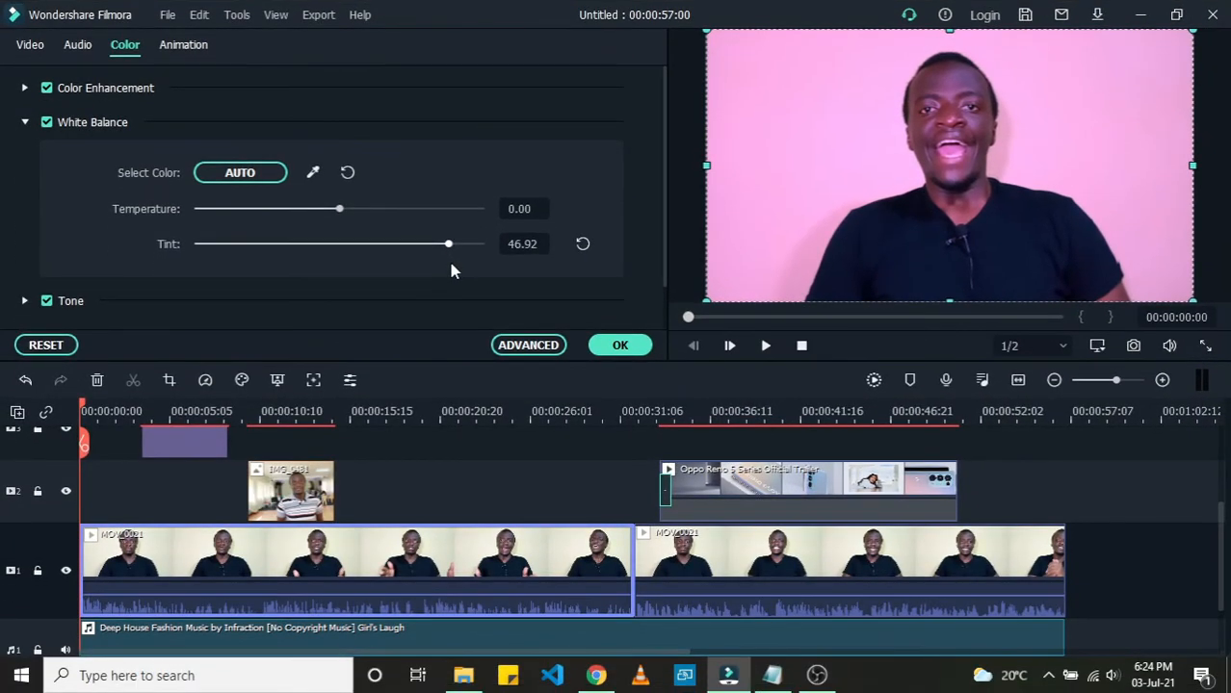
drag(450, 265, 347, 258)
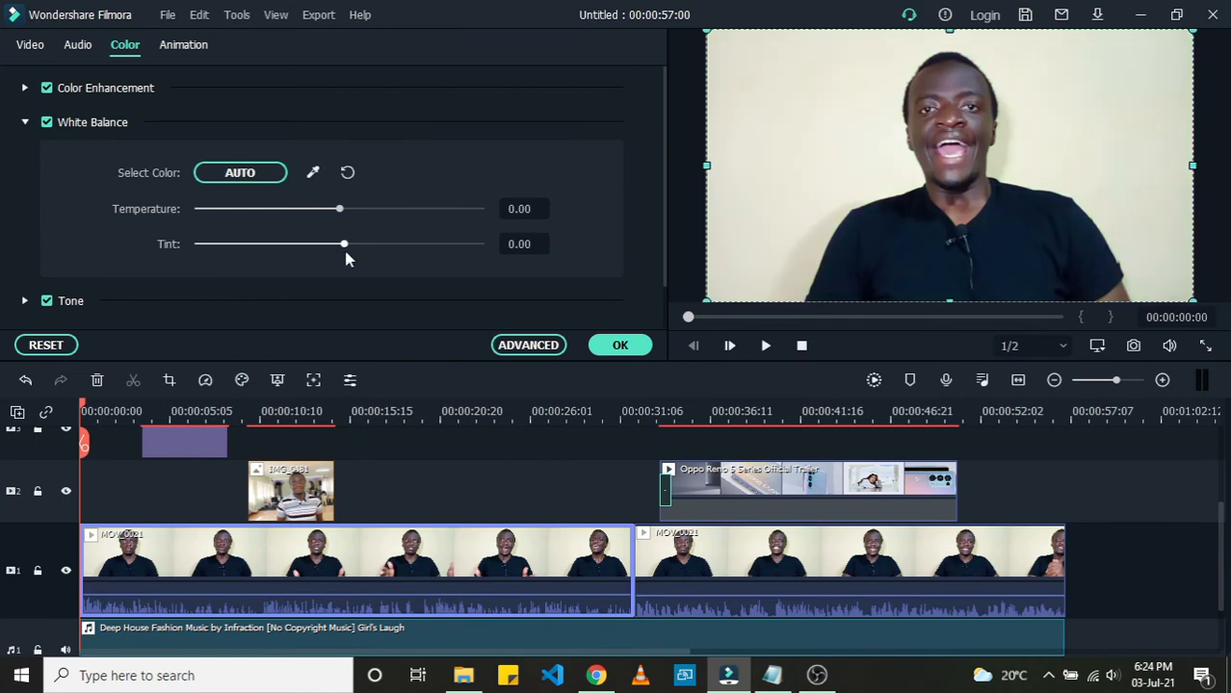
drag(345, 252, 341, 250)
click(27, 125)
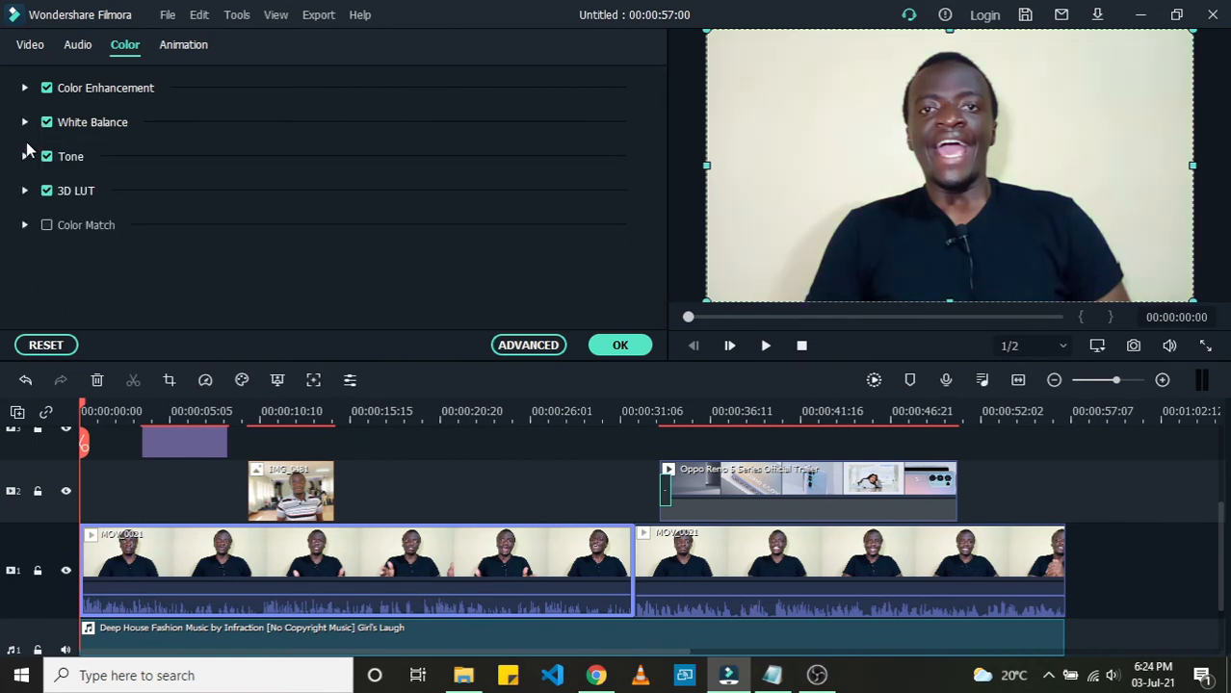
Step: Set the clip's Tone contrast to 3 and saturation to 1, and apply the color settings
click(26, 155)
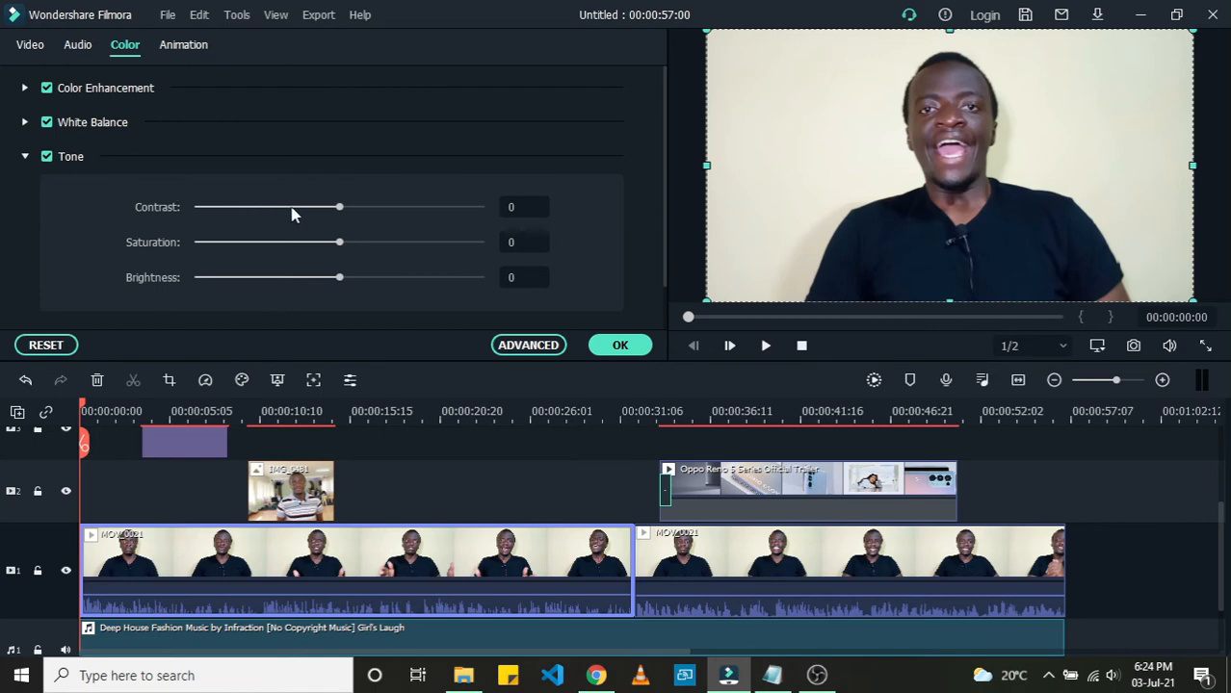
drag(337, 212, 344, 254)
mouse_move(341, 280)
mouse_down()
mouse_move(431, 279)
mouse_move(341, 302)
mouse_move(272, 297)
mouse_move(339, 298)
mouse_up()
scroll(179, 269, down, 1)
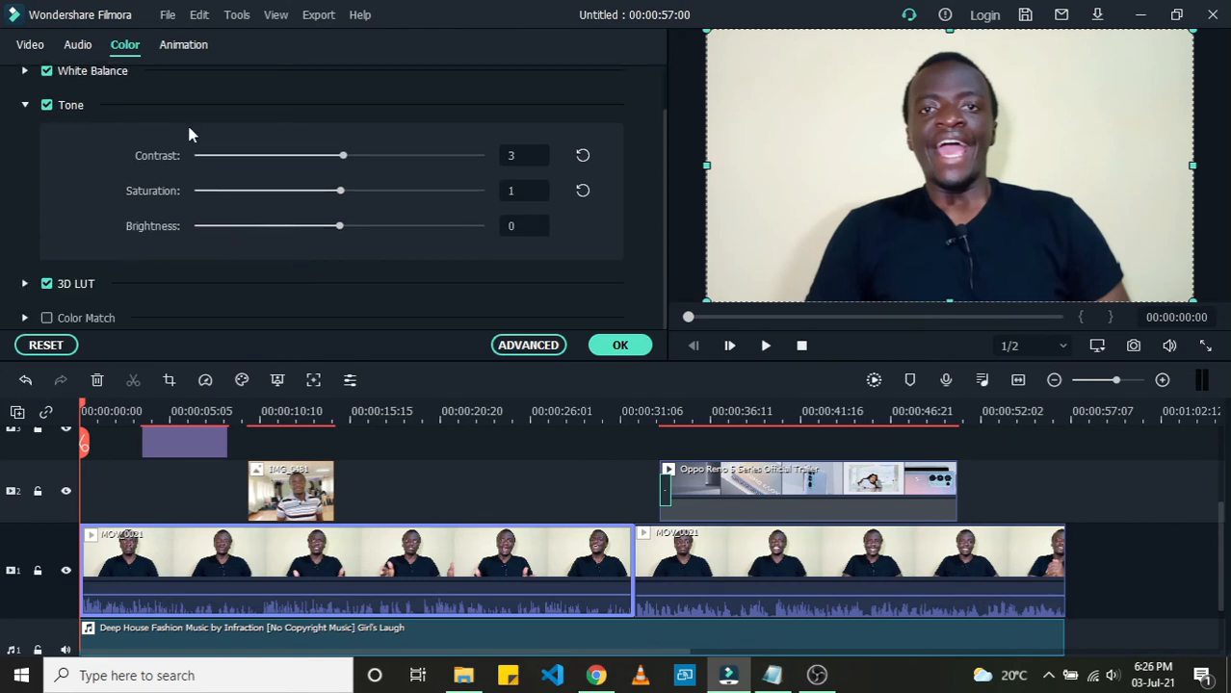
click(617, 346)
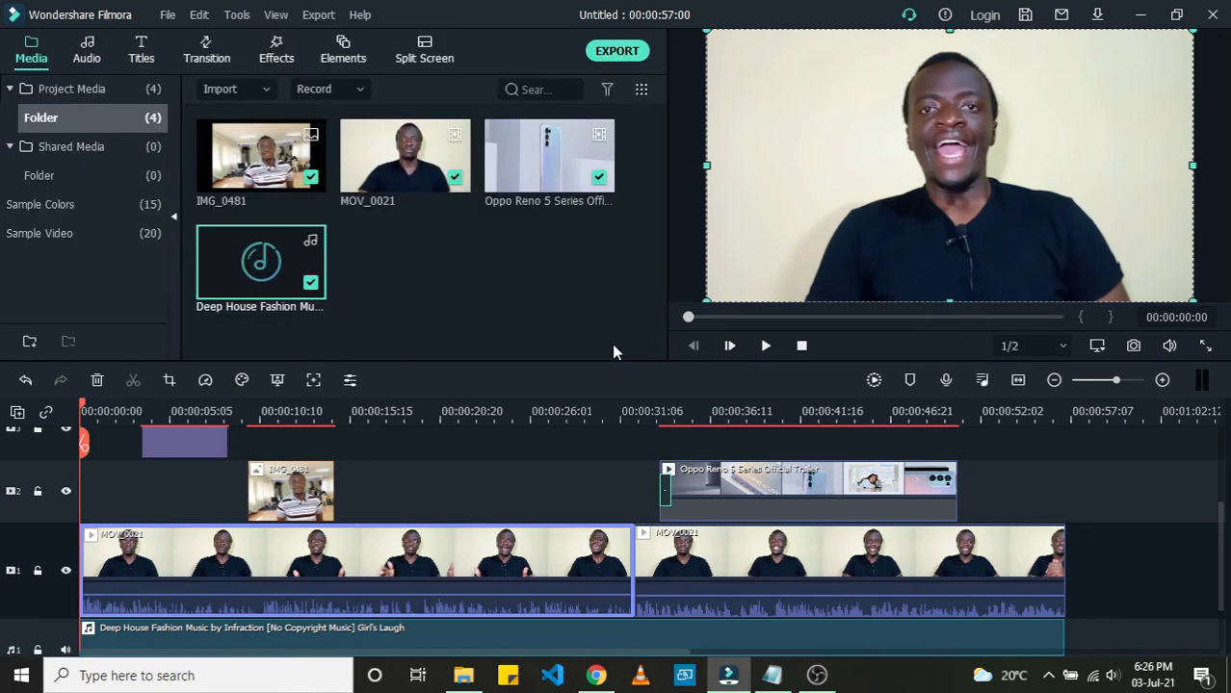
Step: Reopen the clip's settings and browse its Audio options and the Video Transform and Compositing sections
scroll(519, 380, down, 1)
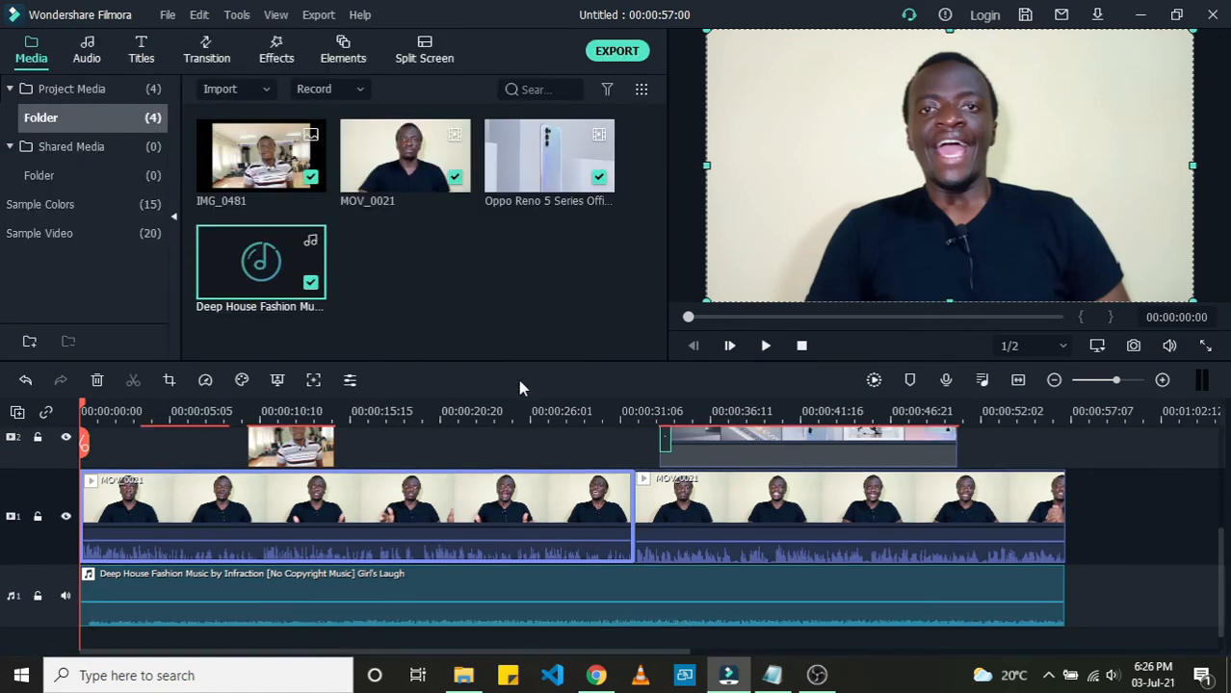
double_click(448, 488)
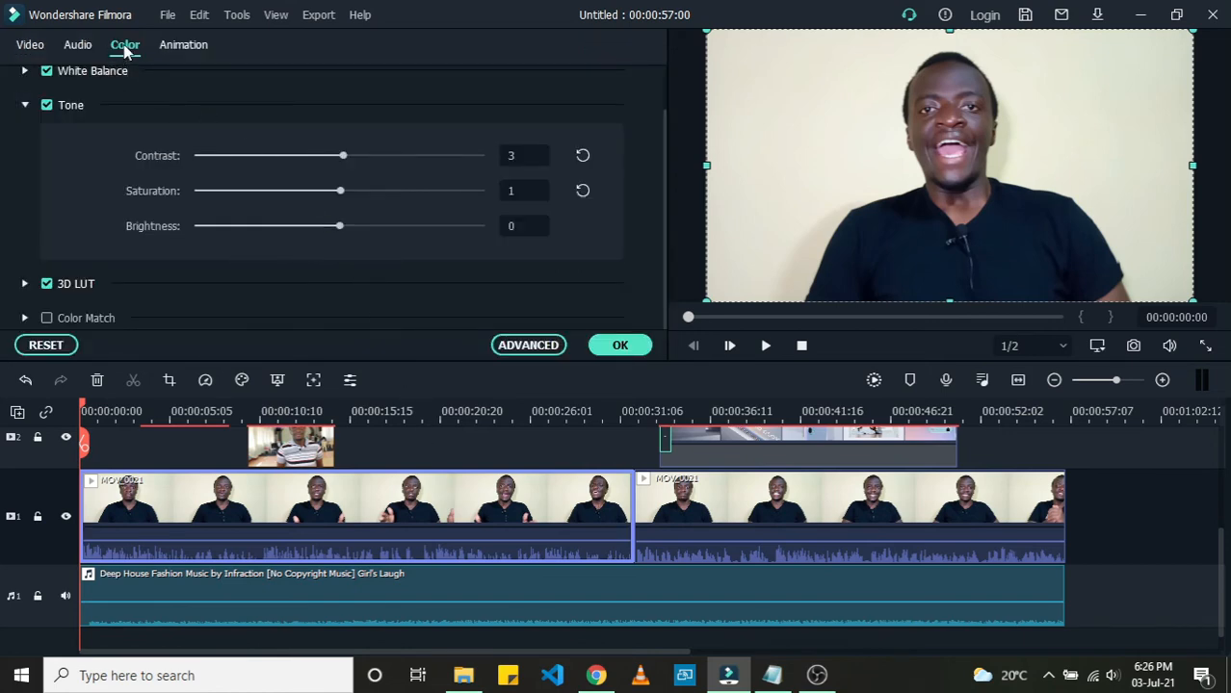
click(79, 48)
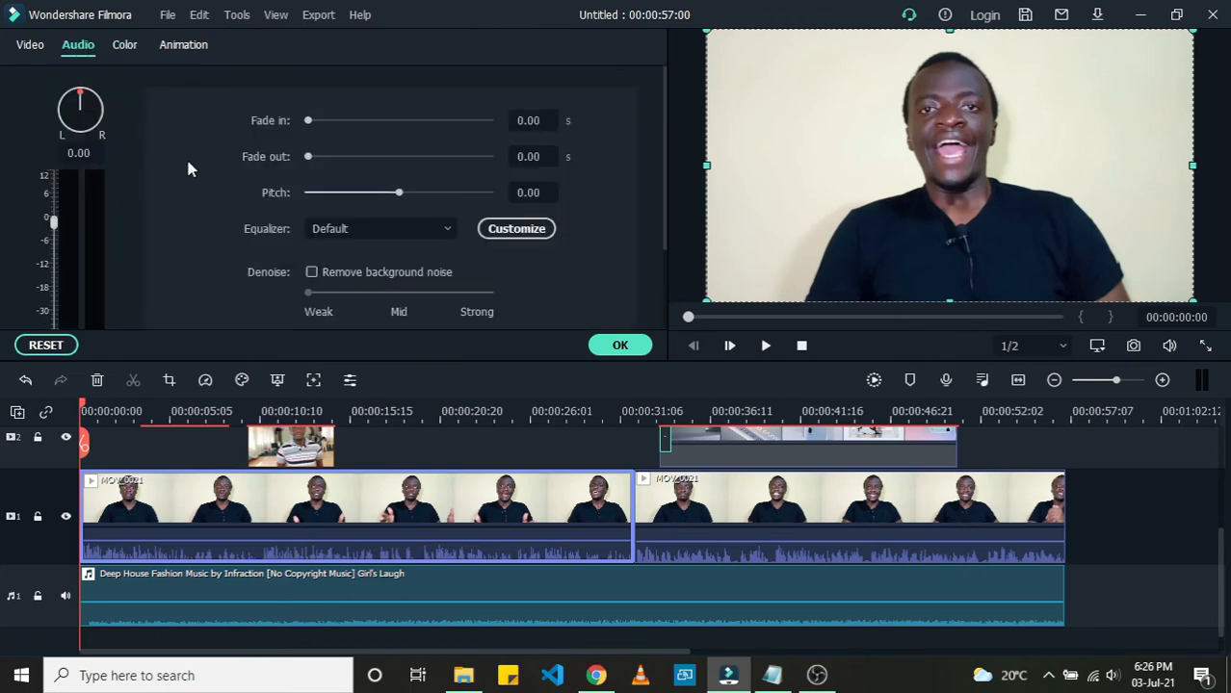
scroll(181, 198, down, 1)
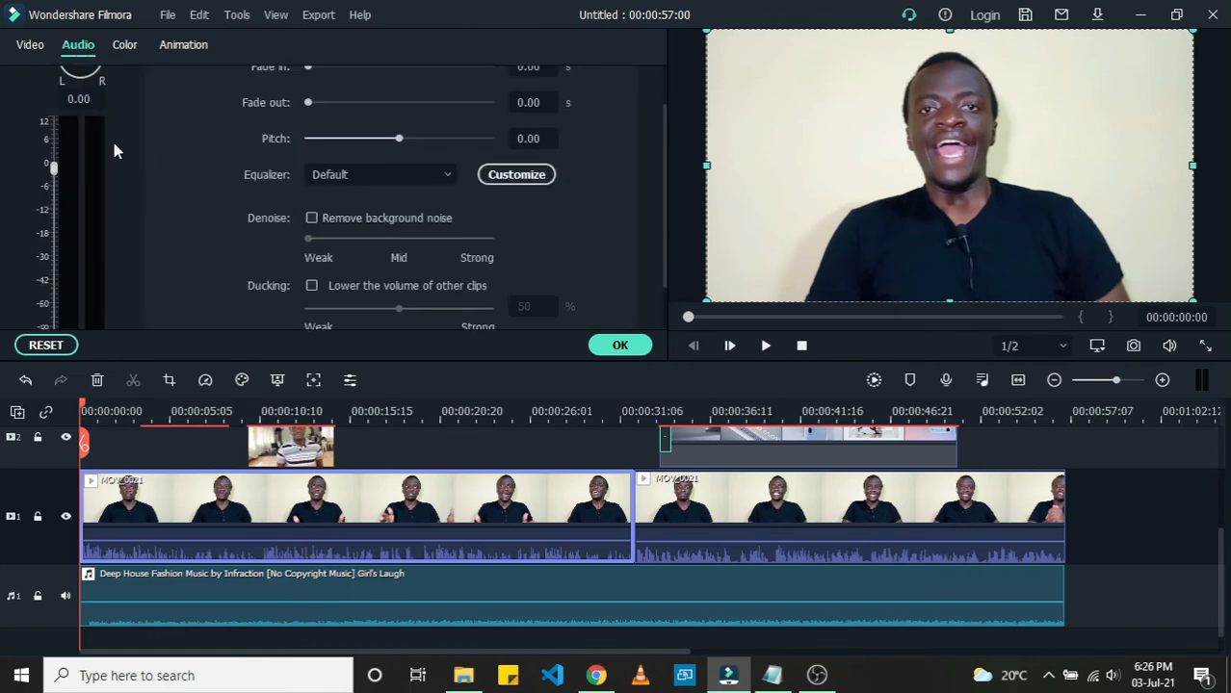
click(28, 47)
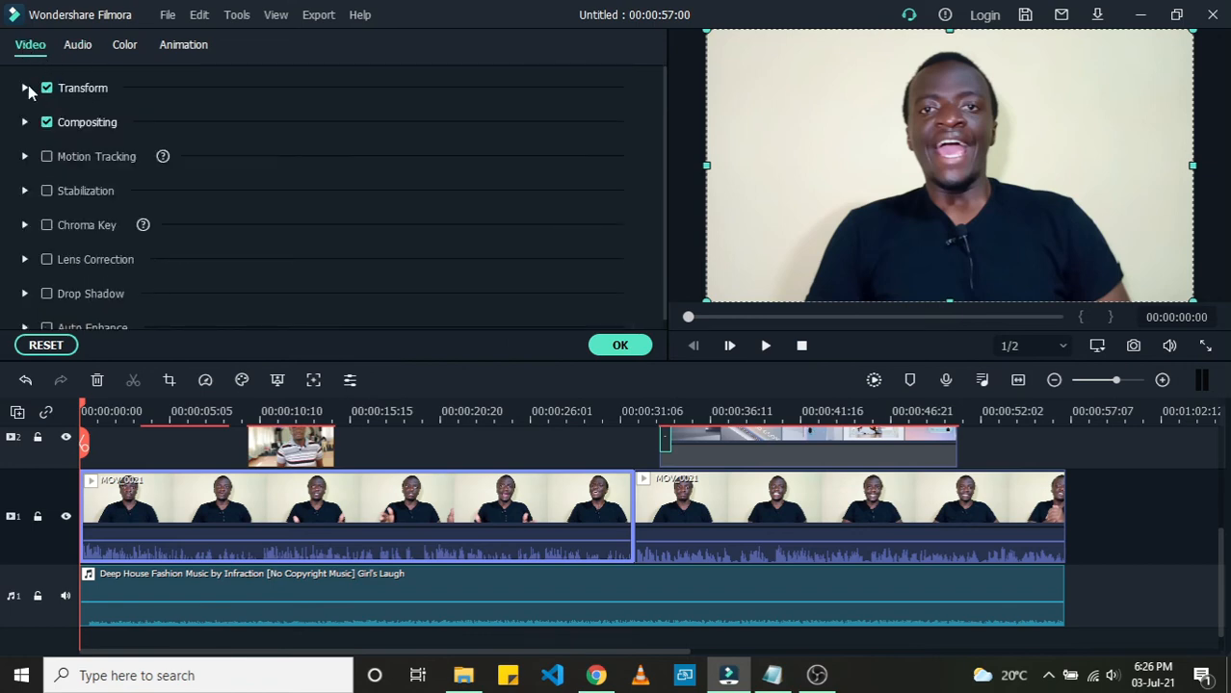
click(26, 88)
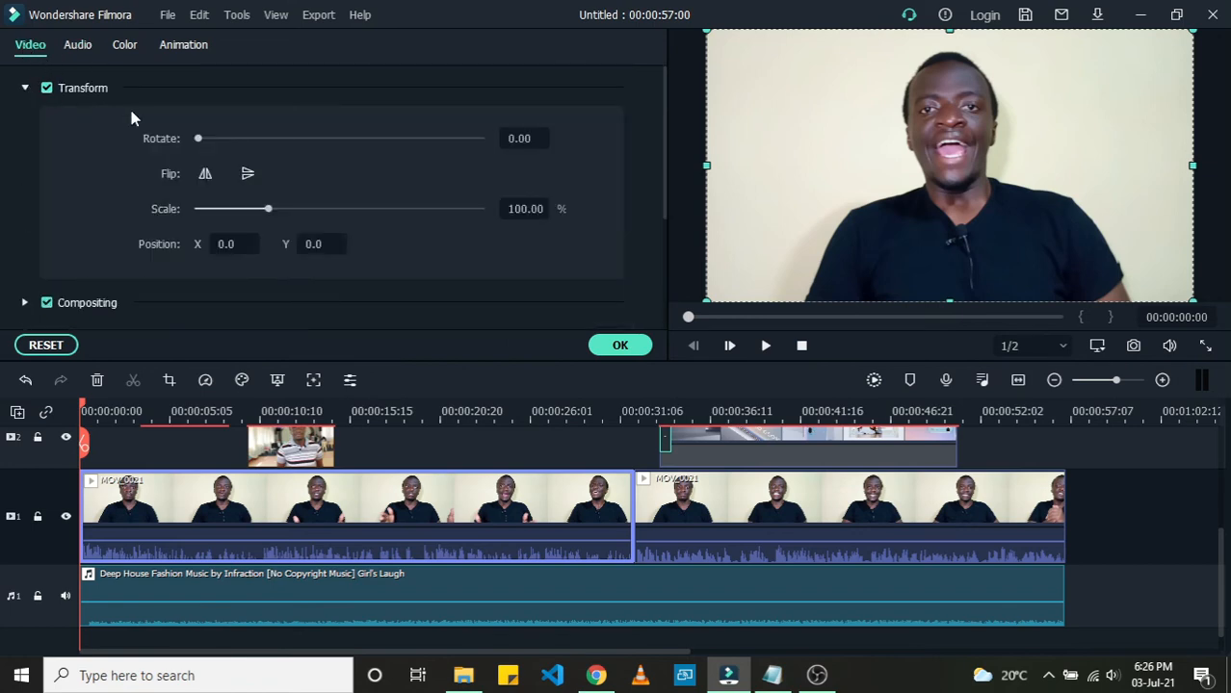
click(25, 89)
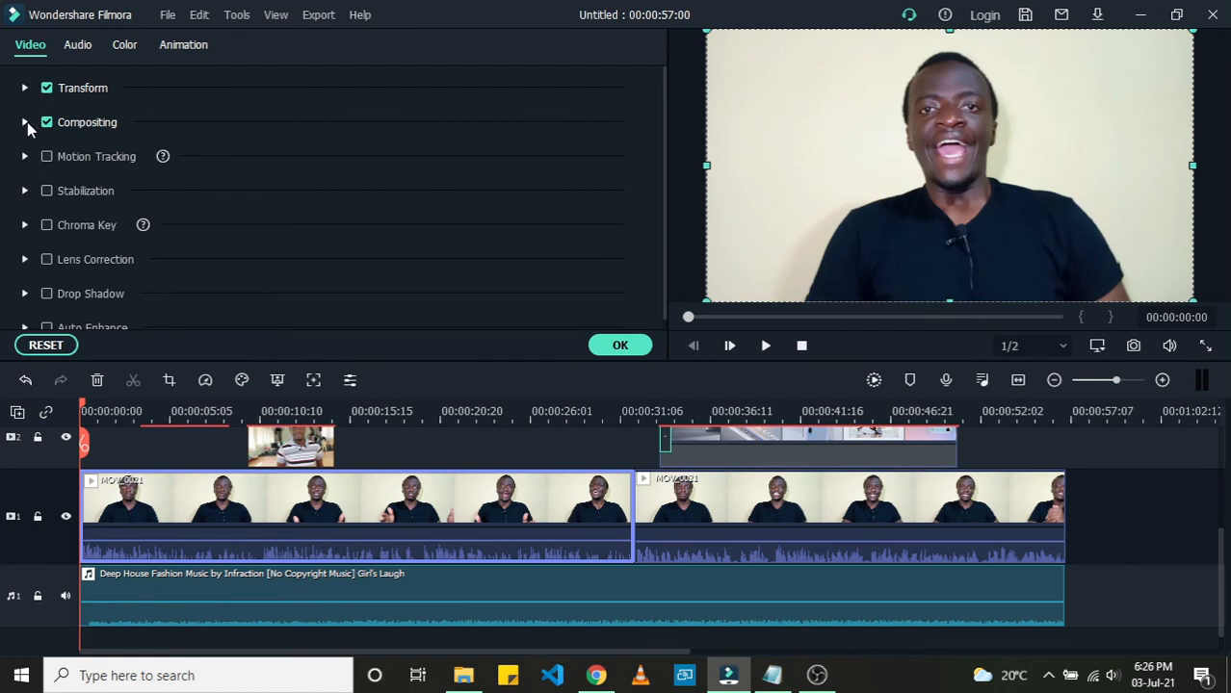
click(26, 122)
click(26, 122)
click(25, 88)
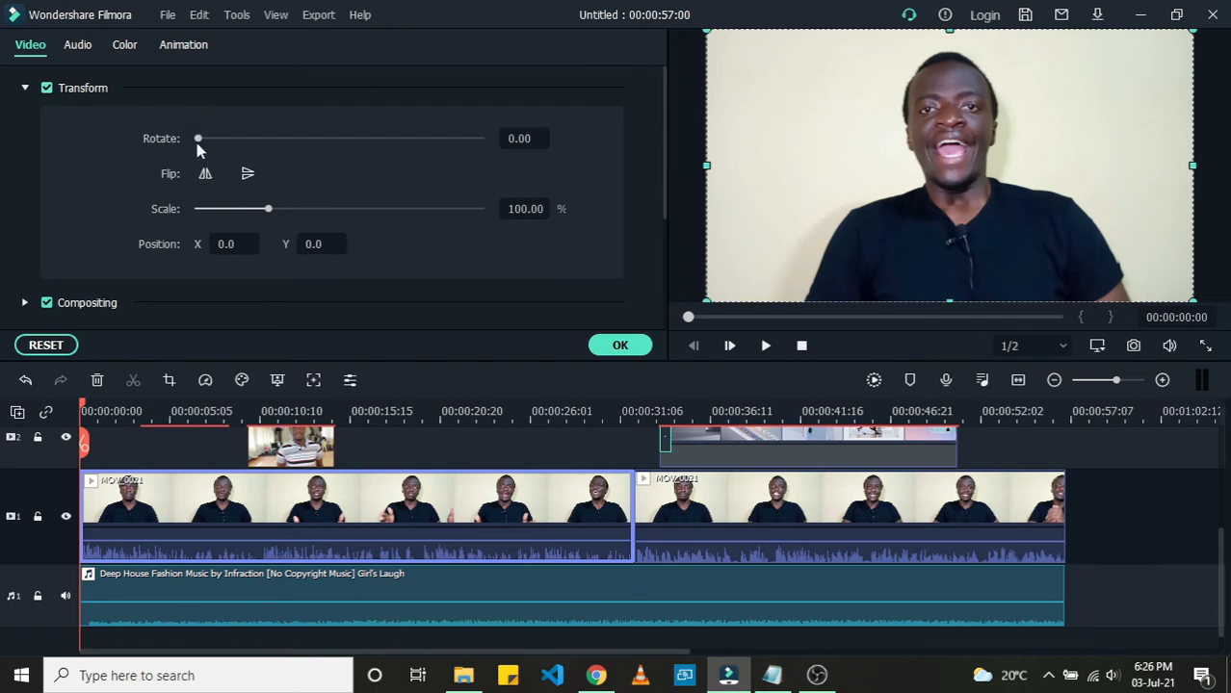
Step: Set the clip's Transform scale to about 100.64%
drag(197, 139, 188, 167)
mouse_move(269, 214)
mouse_down()
mouse_move(304, 206)
mouse_move(258, 213)
mouse_move(273, 216)
mouse_up()
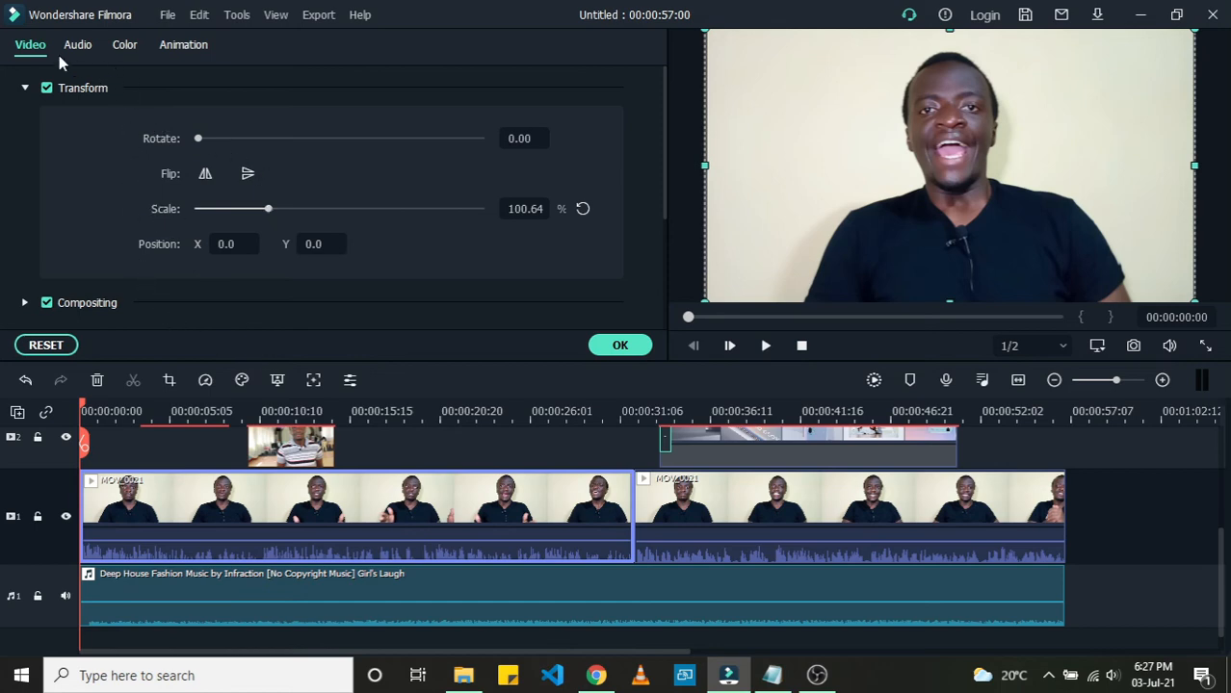
scroll(89, 208, down, 3)
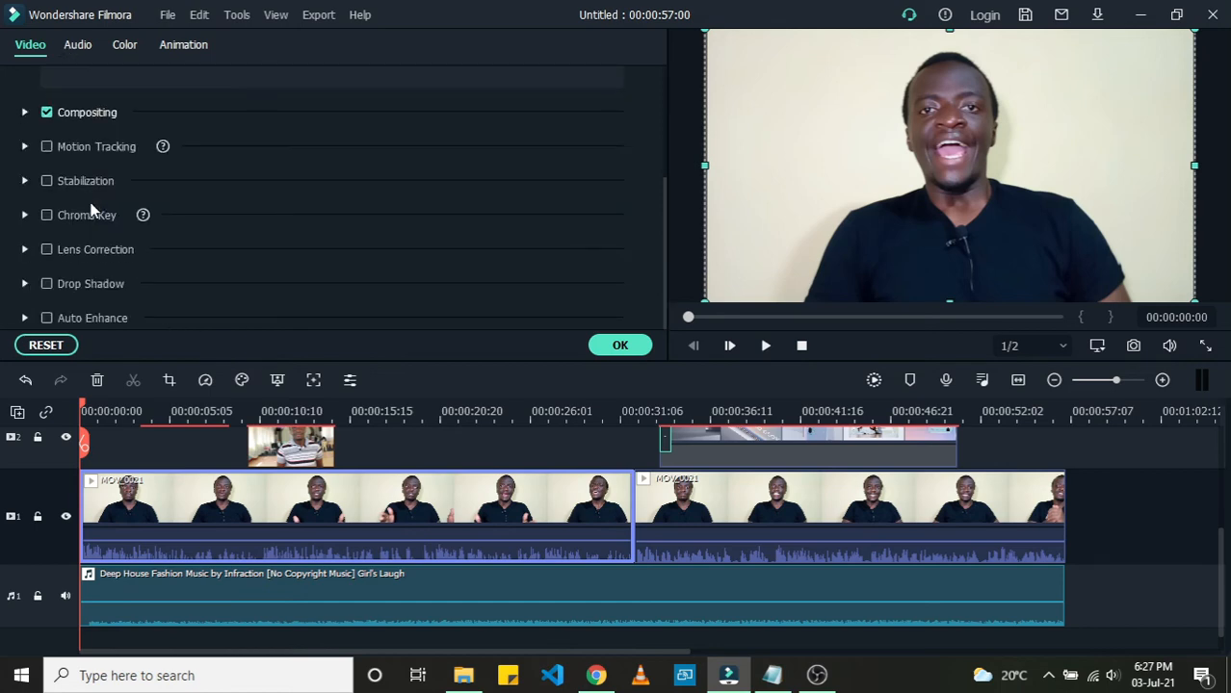
Step: Expand Compositing and Motion Tracking to review the blending mode, opacity and tracking options
click(26, 114)
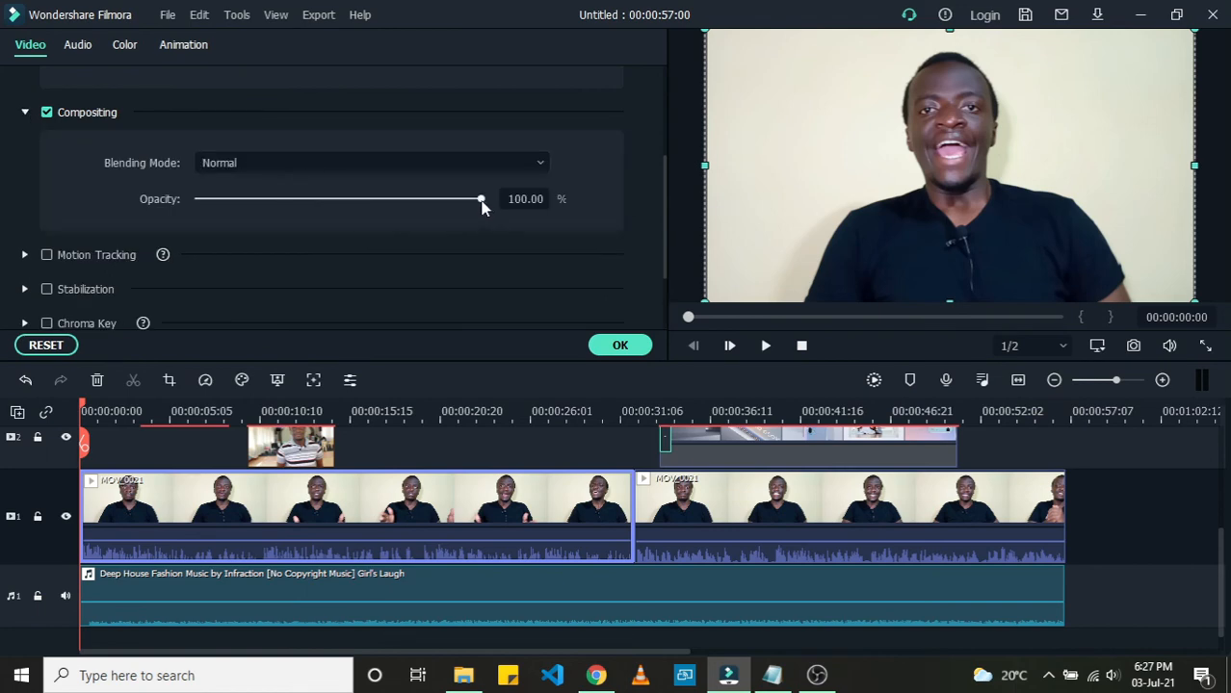
mouse_move(481, 206)
mouse_down()
mouse_move(348, 204)
mouse_move(488, 200)
mouse_up()
scroll(143, 204, down, 2)
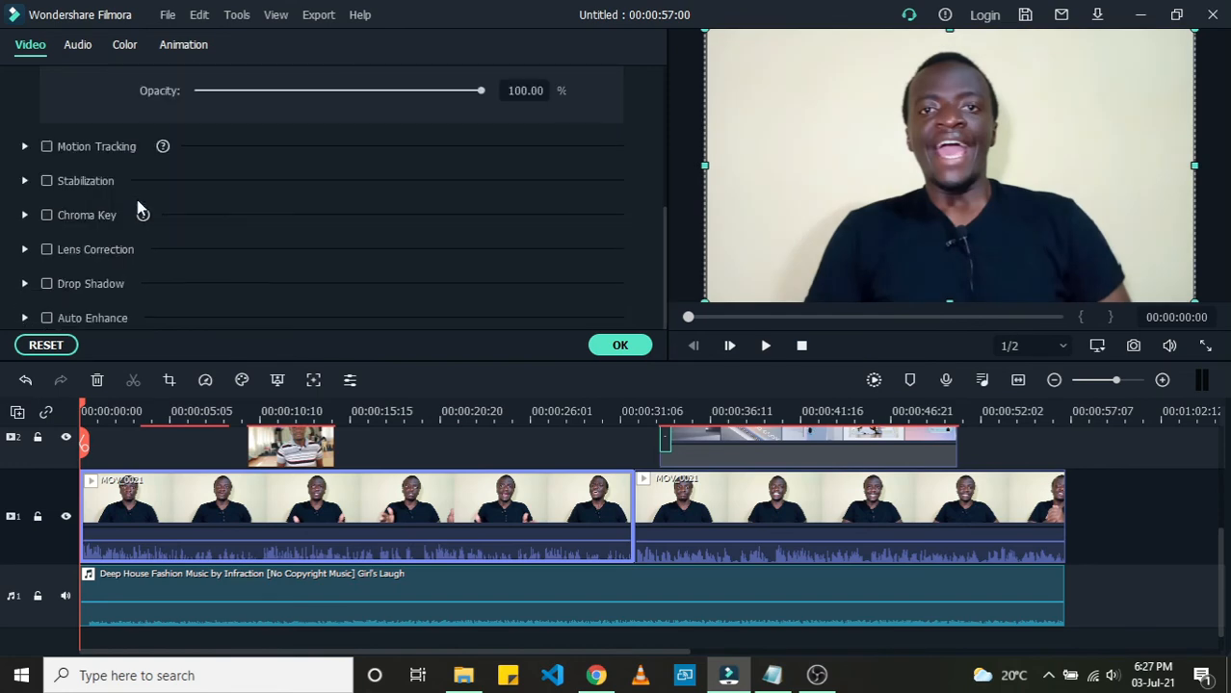
click(25, 147)
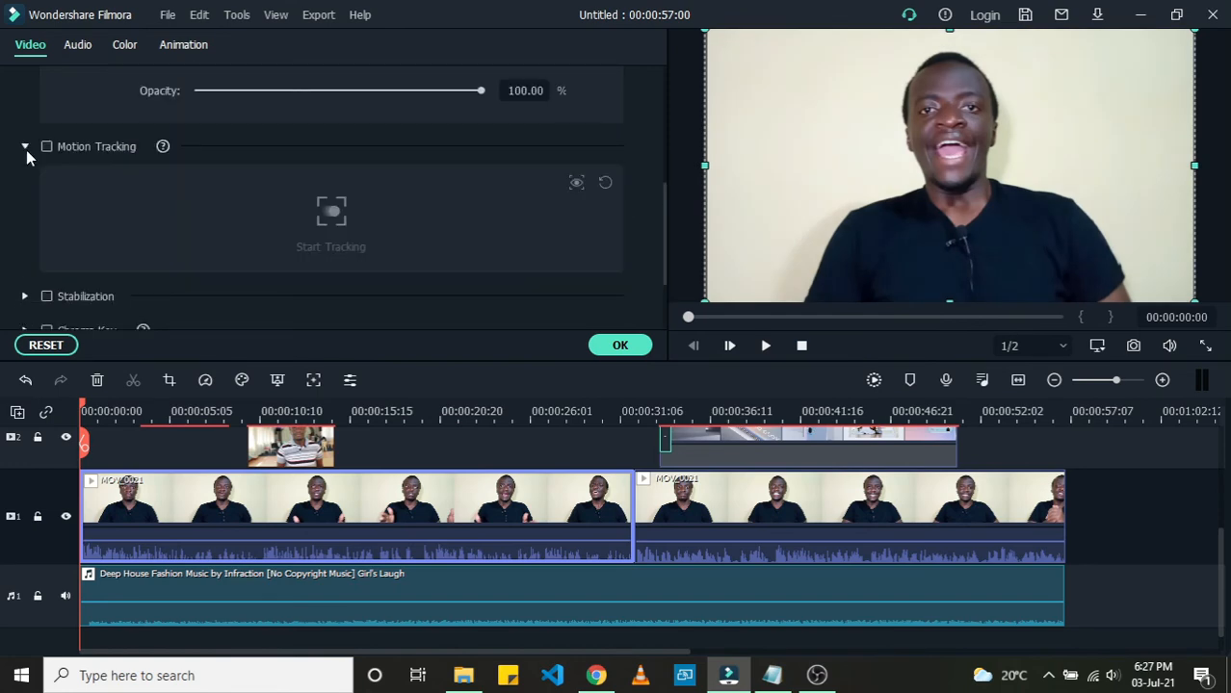
click(26, 150)
click(23, 149)
click(24, 149)
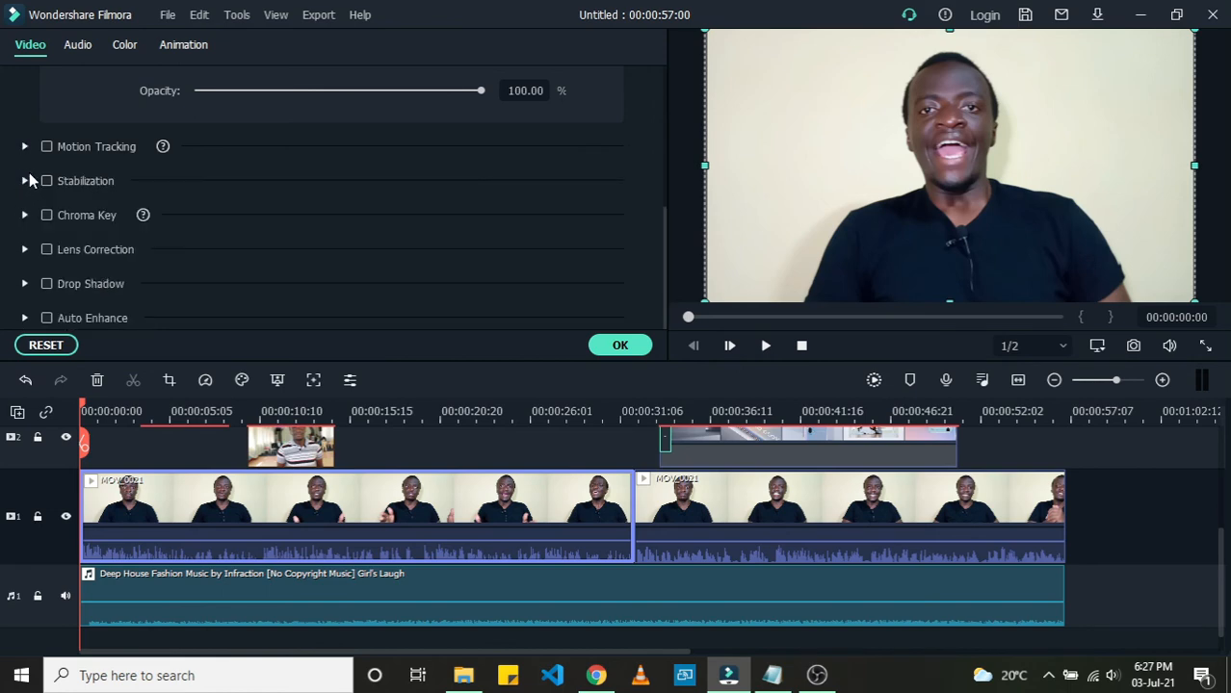
Step: Expand and collapse the Stabilization and Chroma Key sections to review their settings
click(26, 182)
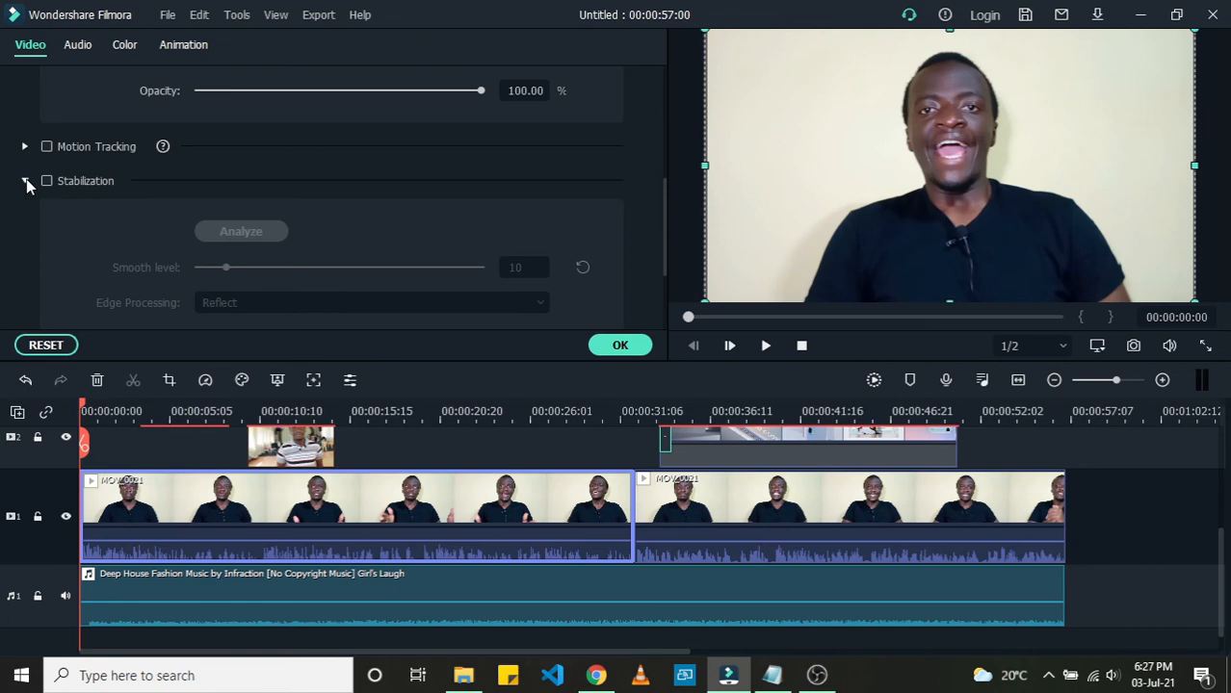
click(26, 182)
click(25, 214)
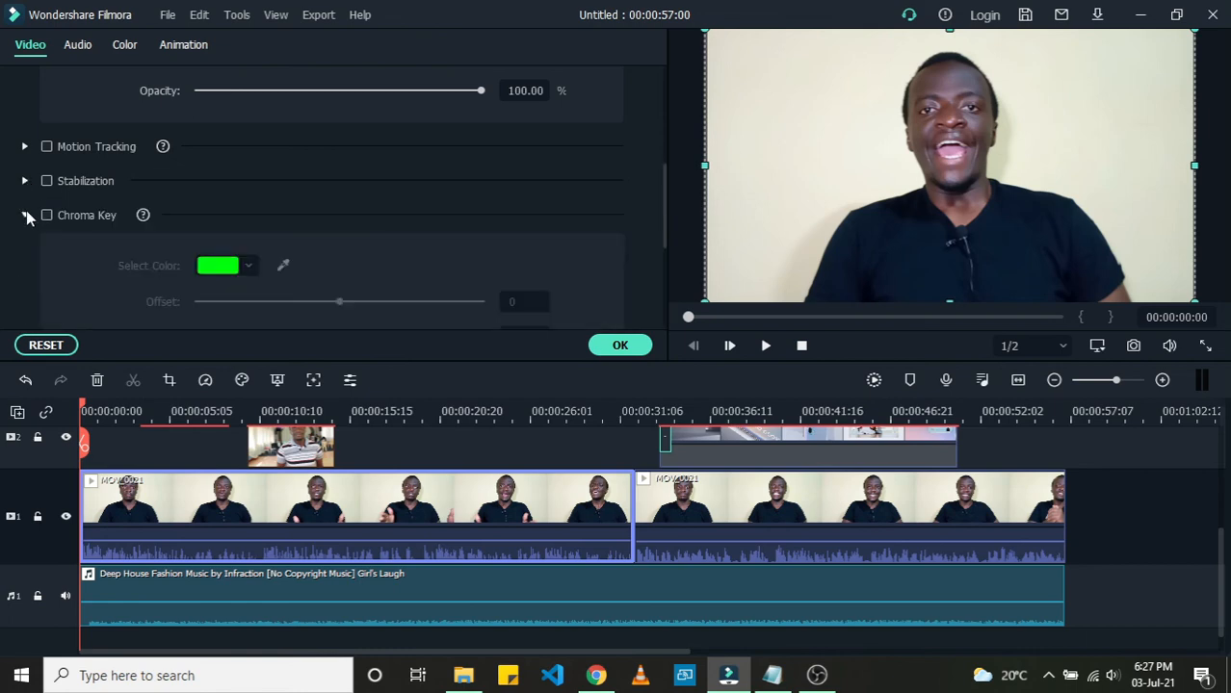
click(24, 181)
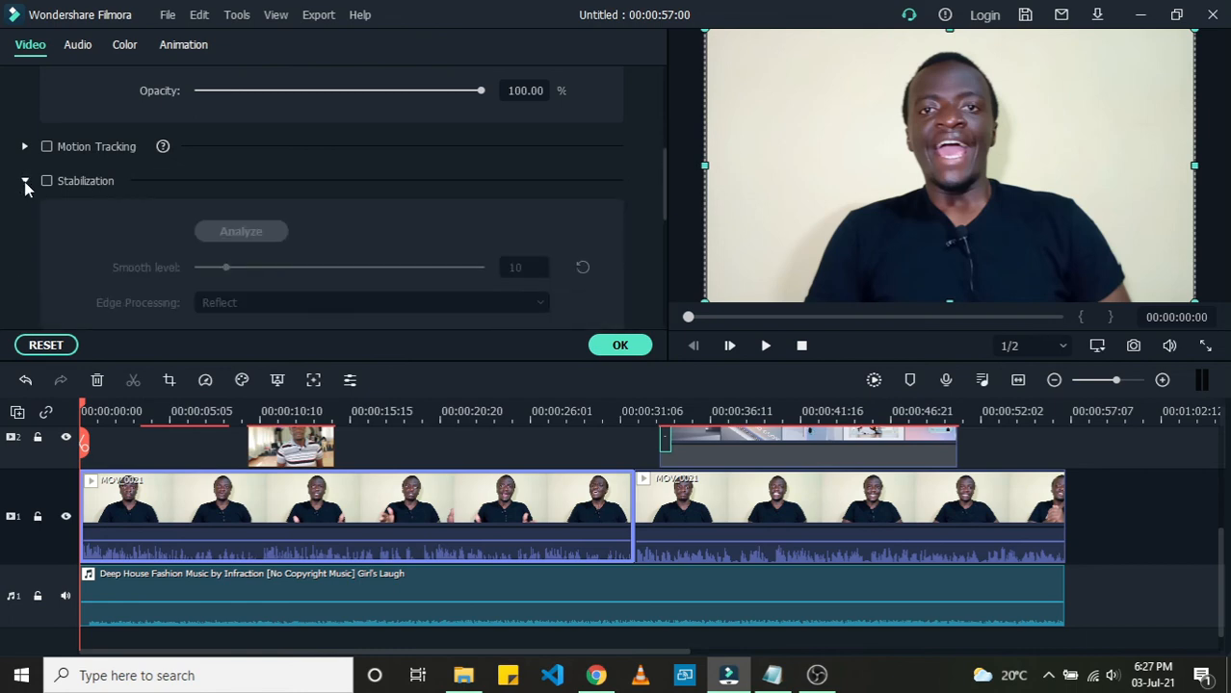
click(25, 182)
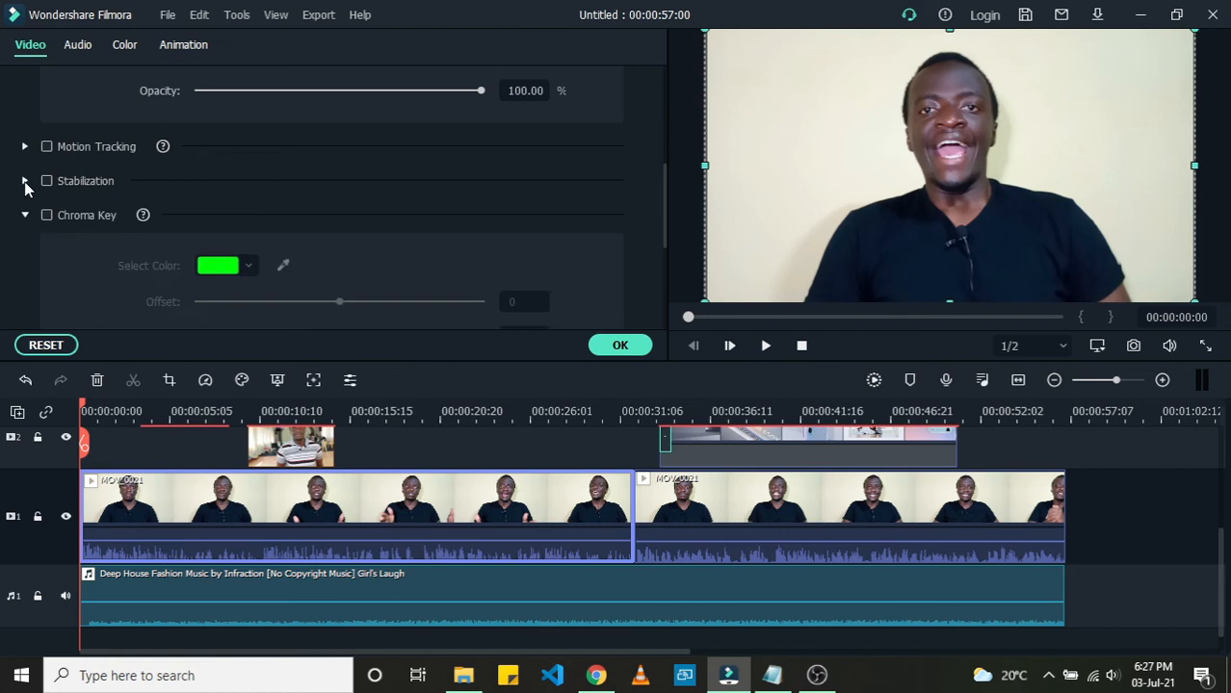
click(24, 182)
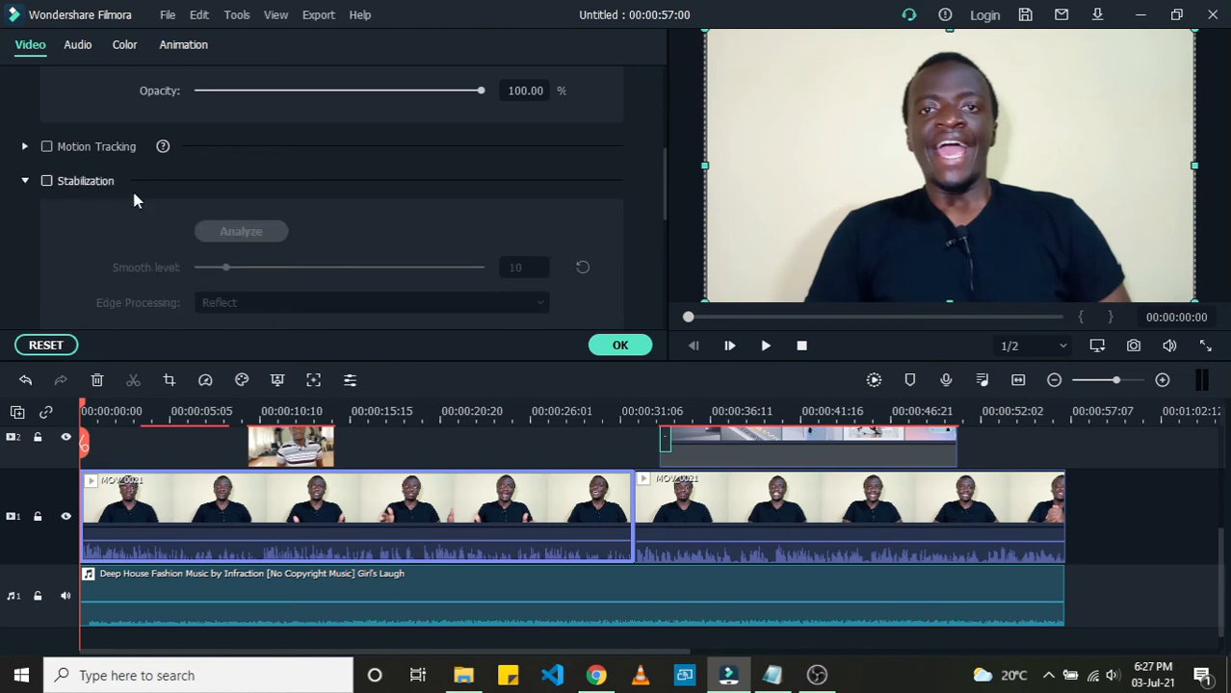
scroll(289, 241, down, 2)
scroll(292, 243, down, 1)
scroll(293, 243, up, 1)
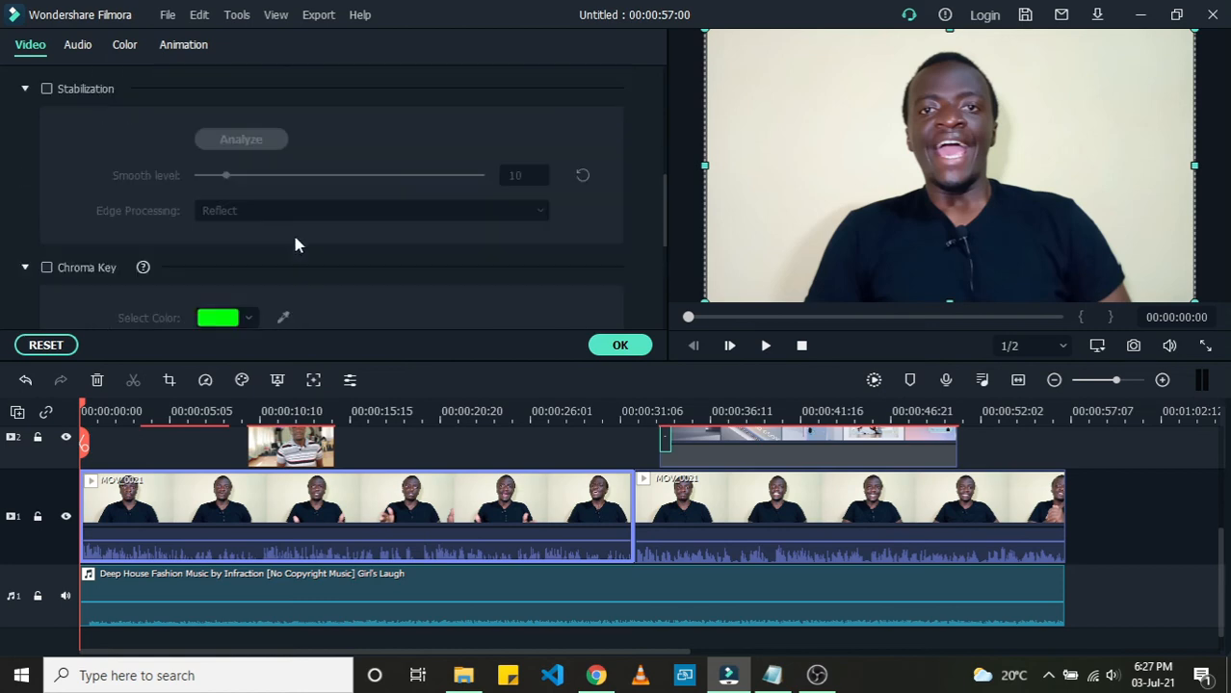
scroll(141, 183, up, 1)
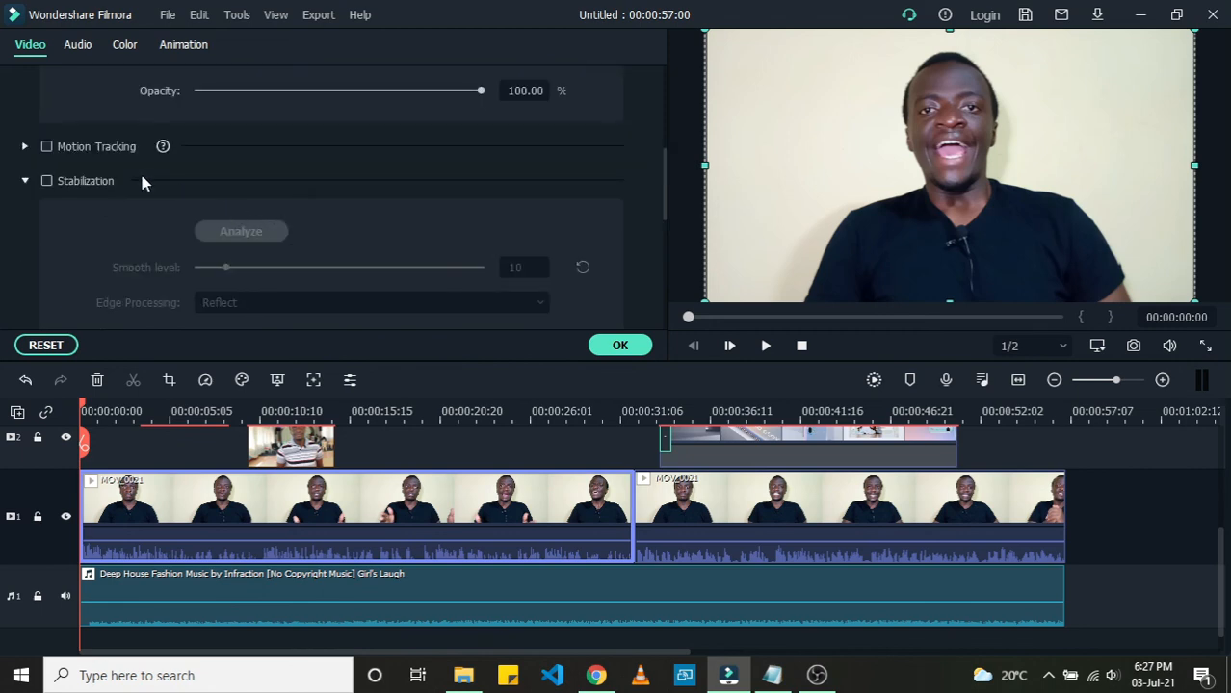
click(30, 180)
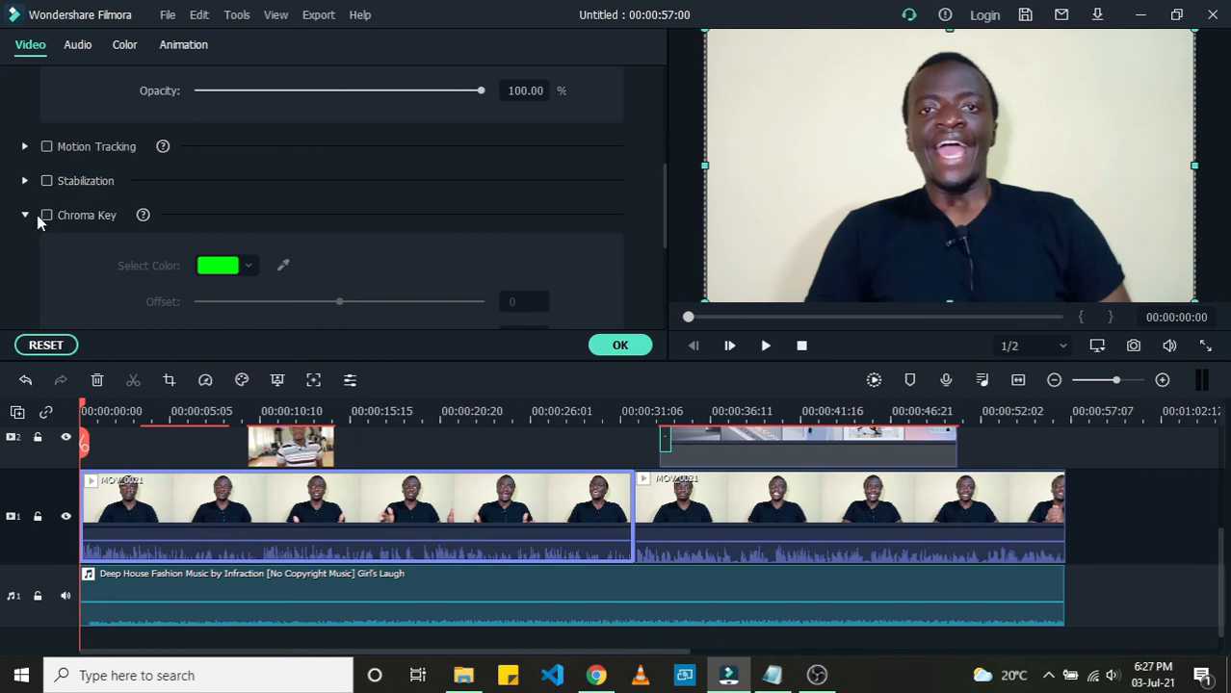
Step: Scroll through the Chroma Key options and resize the clip slightly by its corner handle in the preview
scroll(27, 217, down, 2)
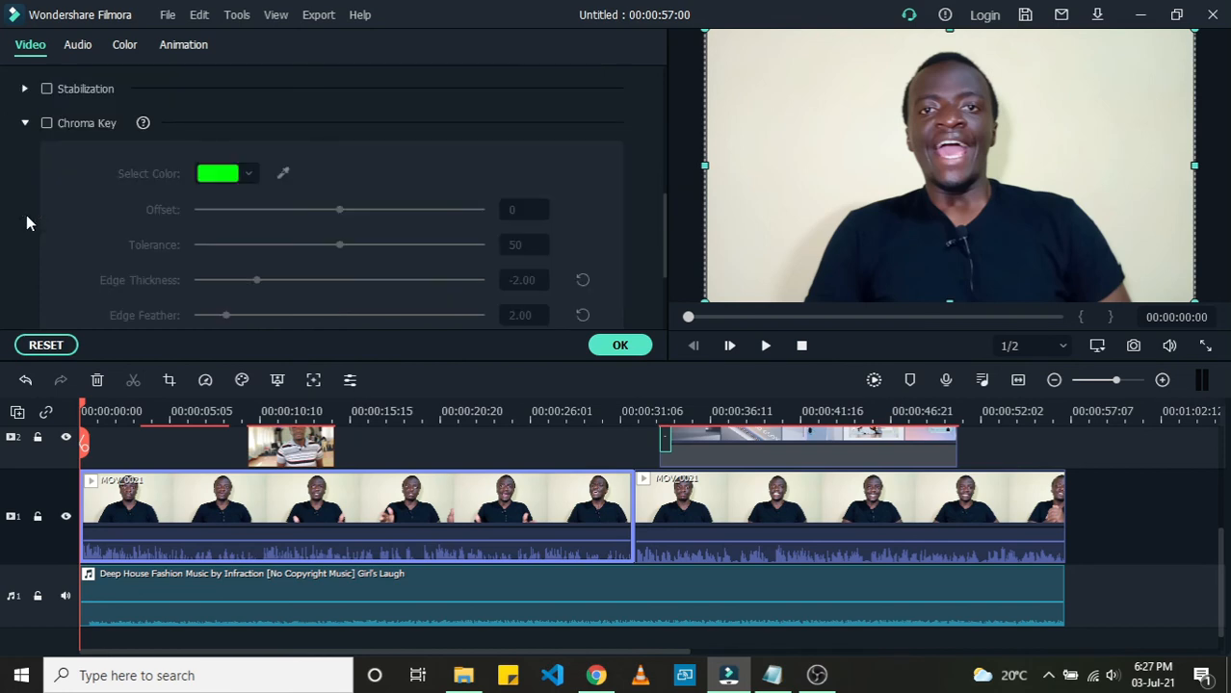
scroll(186, 214, down, 2)
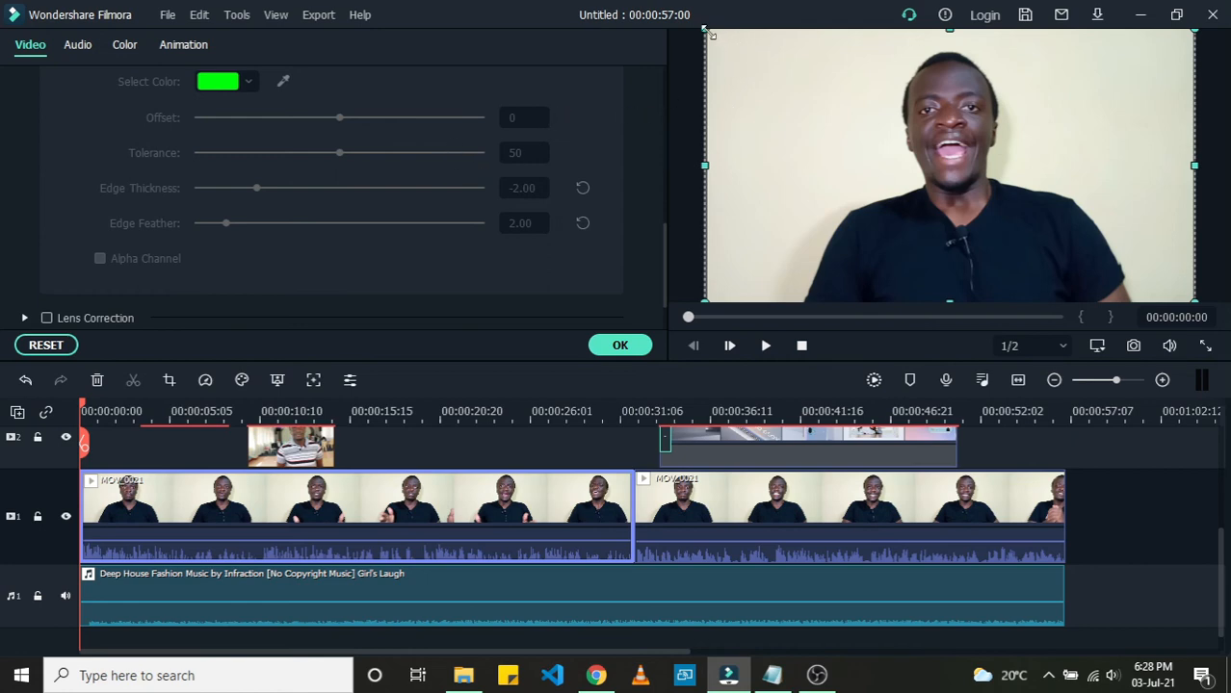
mouse_move(706, 30)
mouse_down()
mouse_move(754, 29)
mouse_move(718, 36)
mouse_up()
scroll(378, 157, up, 1)
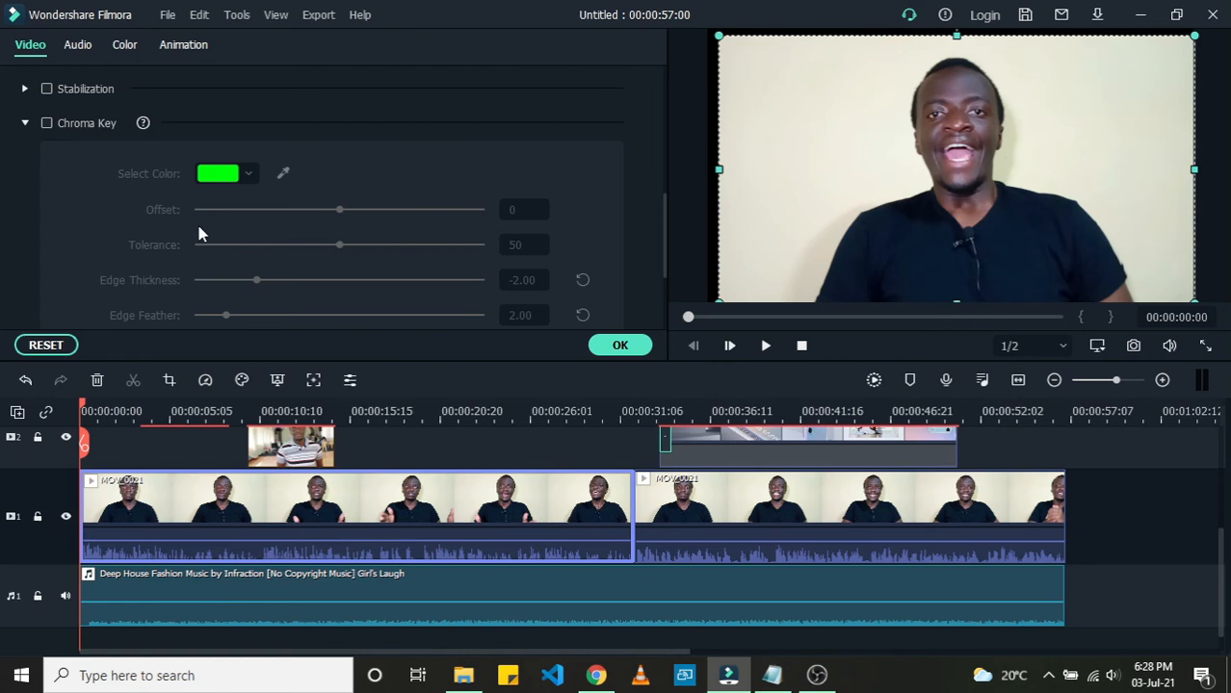
Step: Resize the first MOV_0021 clip slightly by its corner handle and move it toward the right of the preview frame
drag(710, 31, 703, 26)
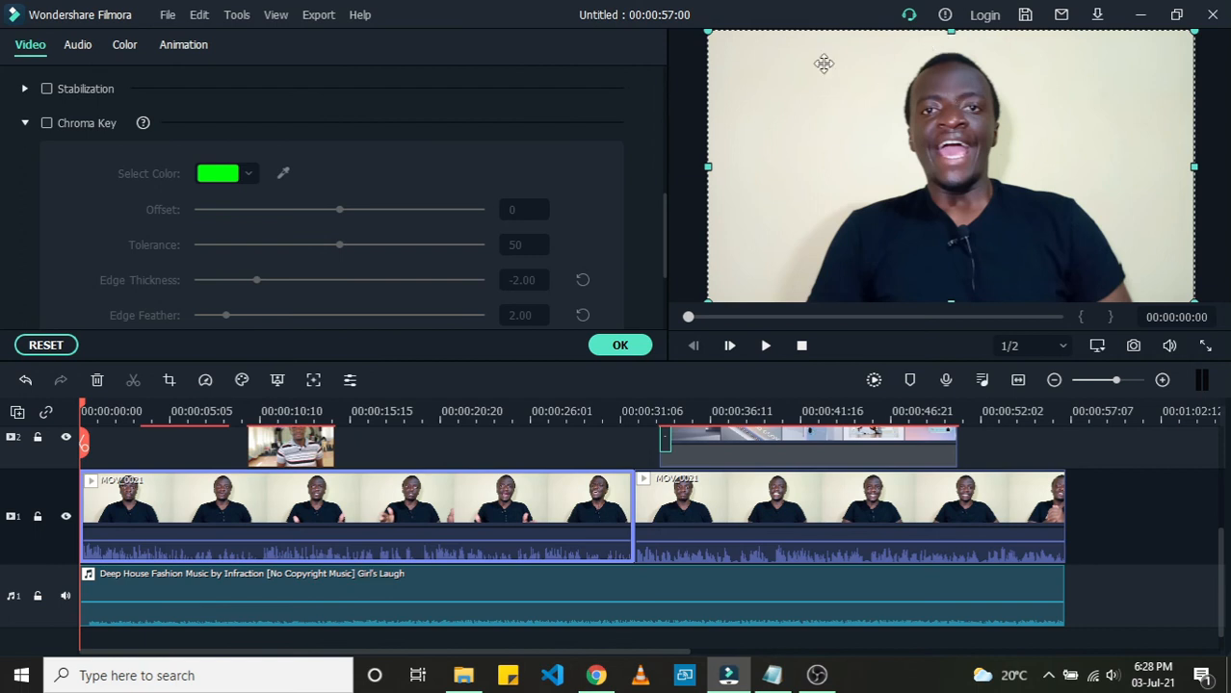
drag(934, 61, 1058, 66)
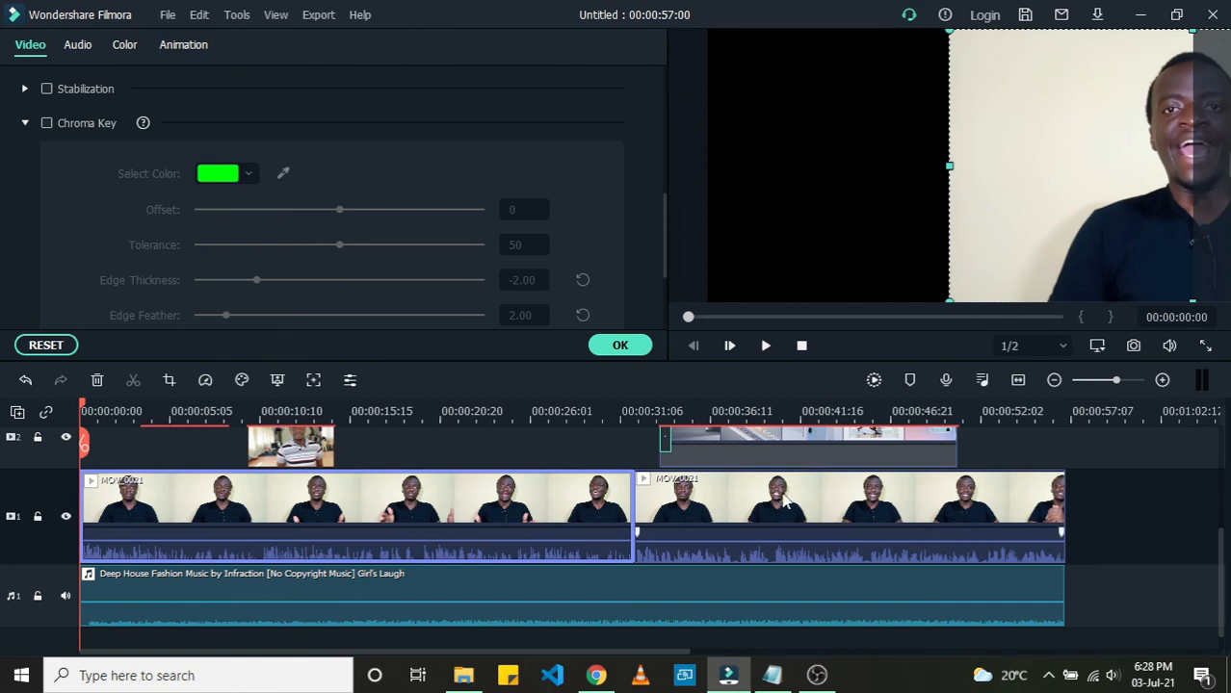
Step: Try repositioning the second MOV_0021 clip and the Oppo overlay in the preview and on the timeline, then undo those moves
click(744, 508)
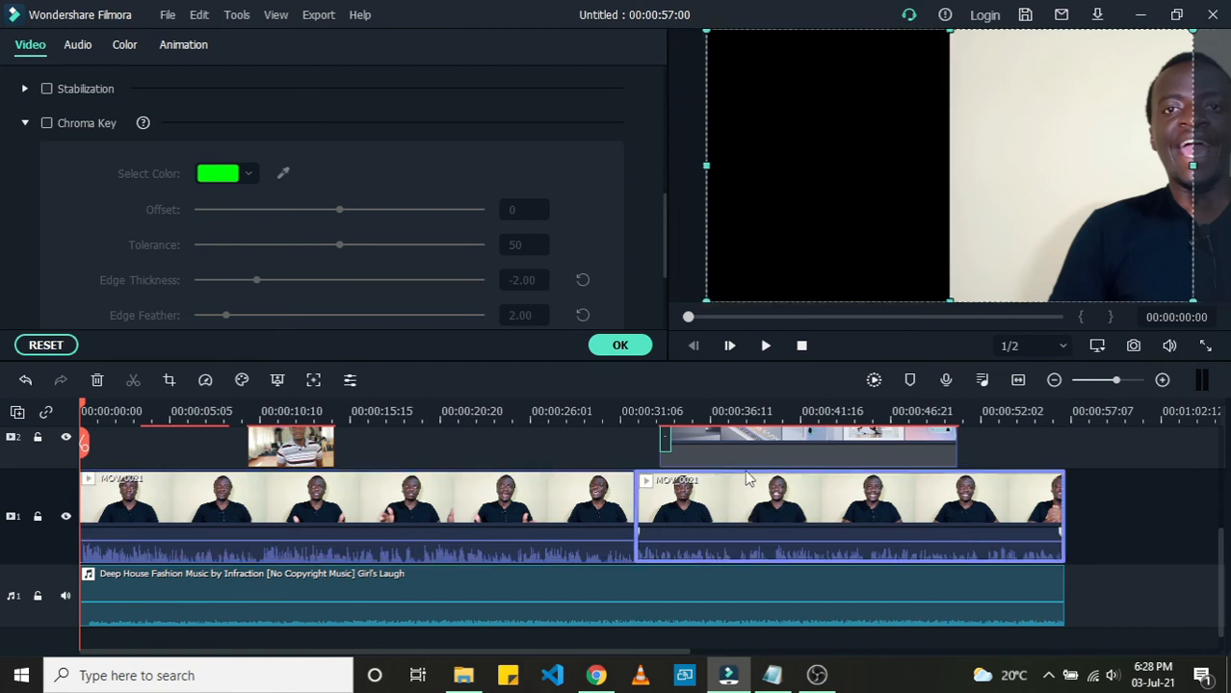
double_click(780, 511)
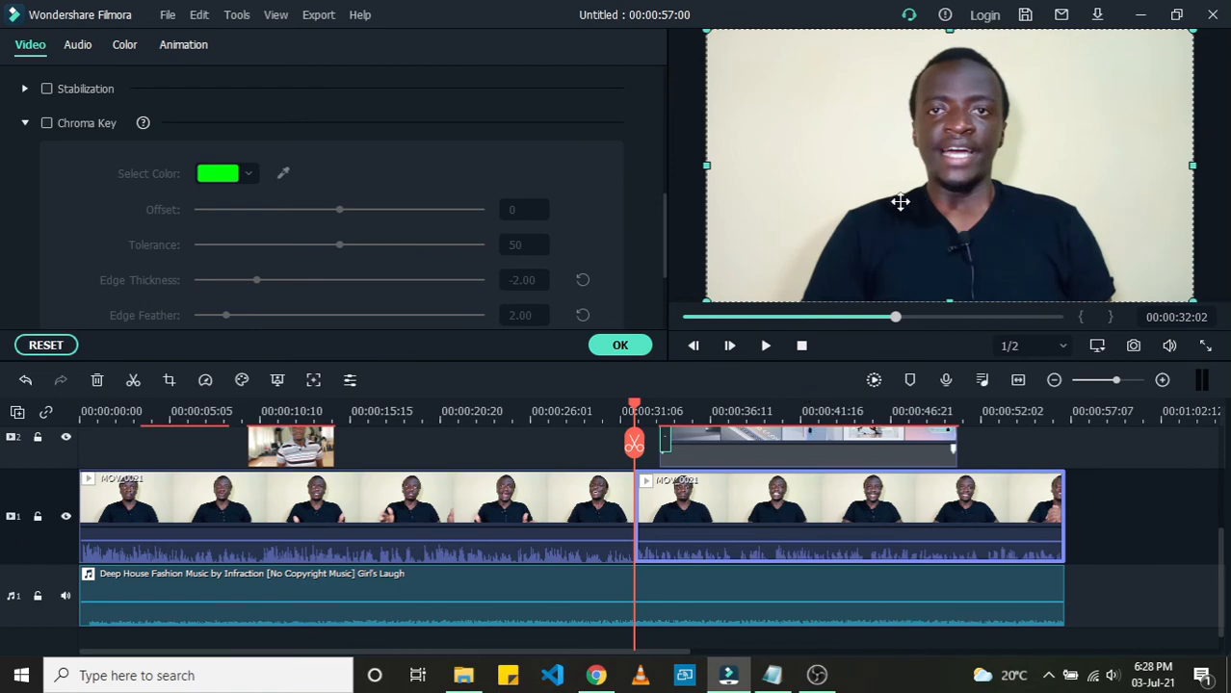
drag(859, 203, 827, 214)
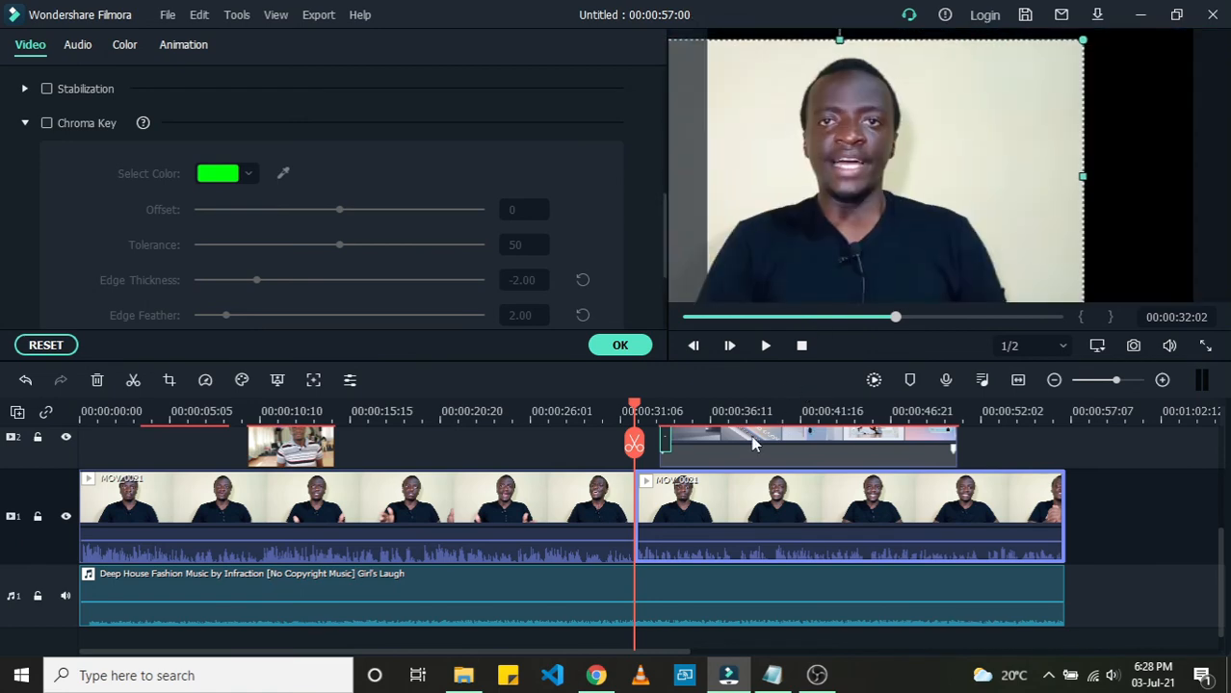
drag(754, 442, 606, 448)
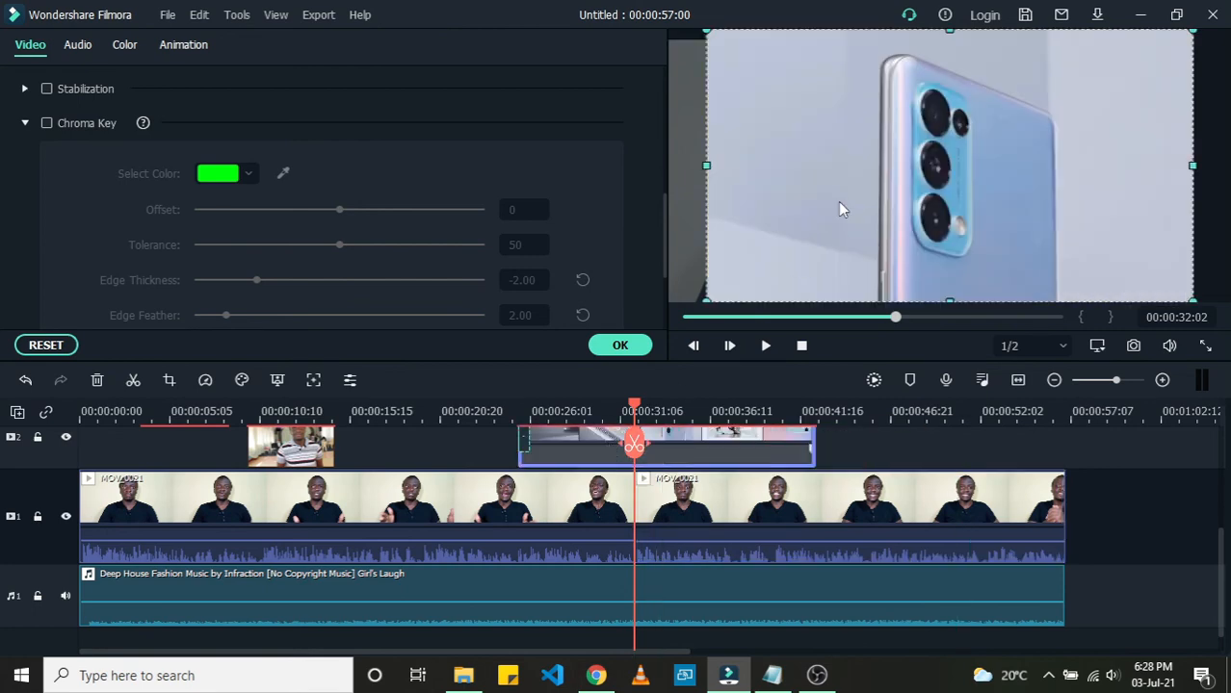
drag(897, 188, 915, 183)
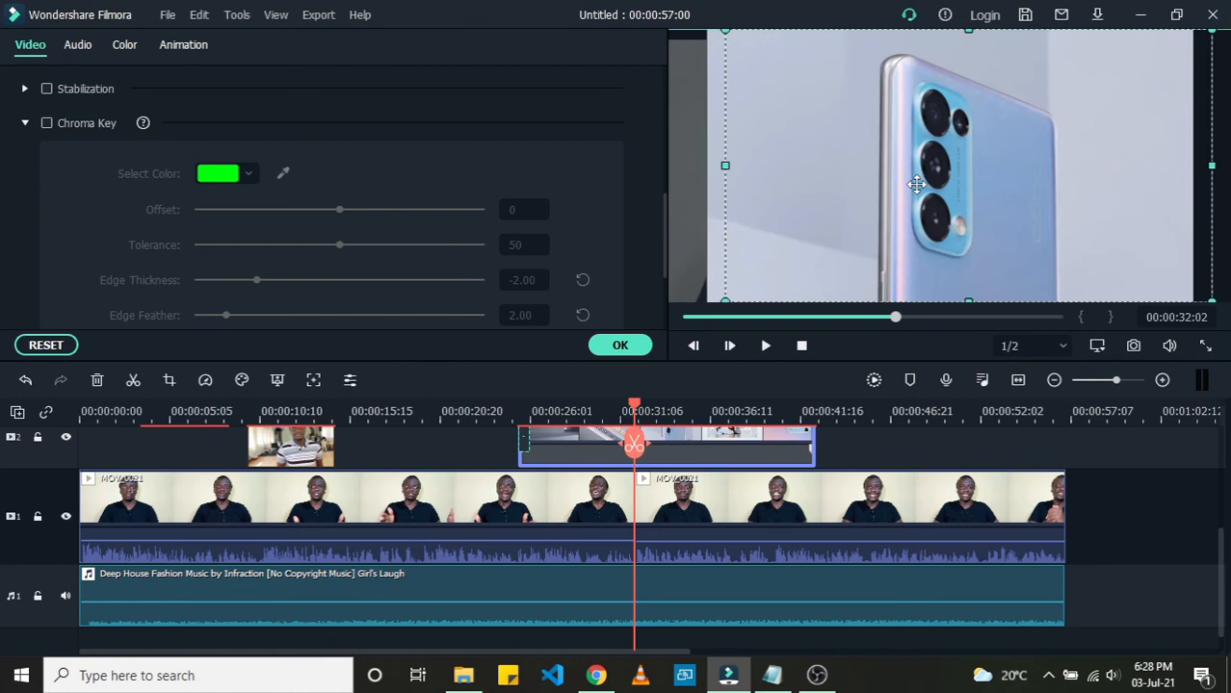
drag(915, 183, 1083, 214)
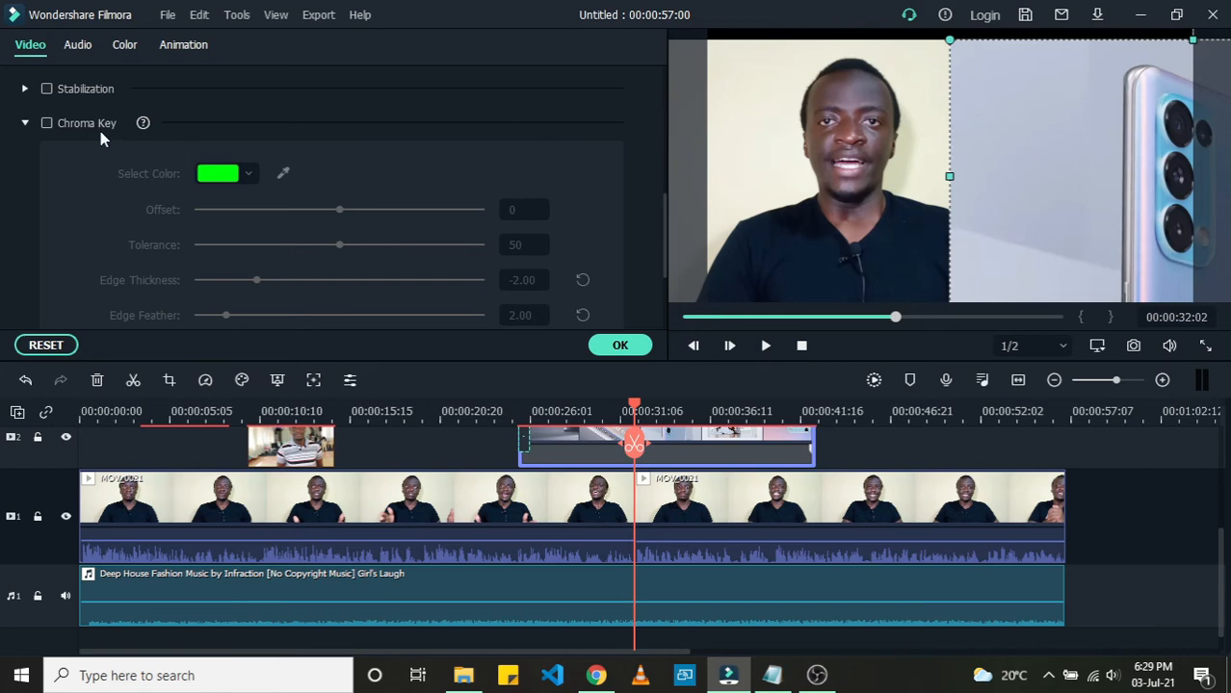
click(23, 124)
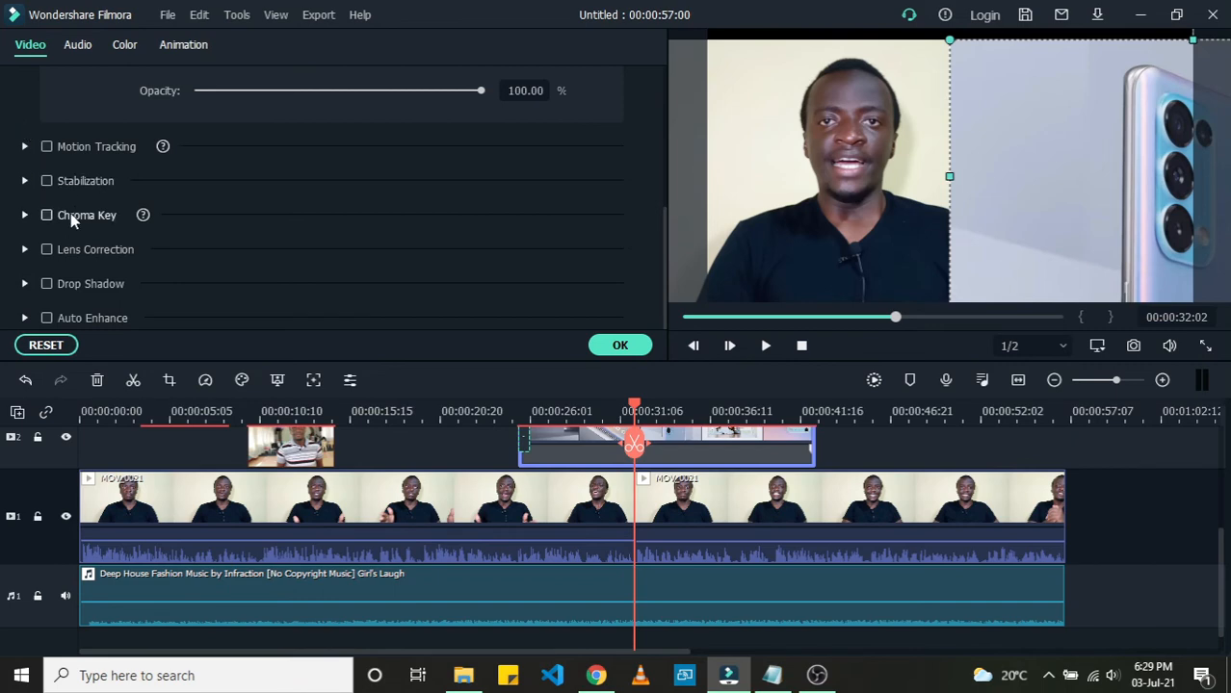
click(23, 381)
click(23, 381)
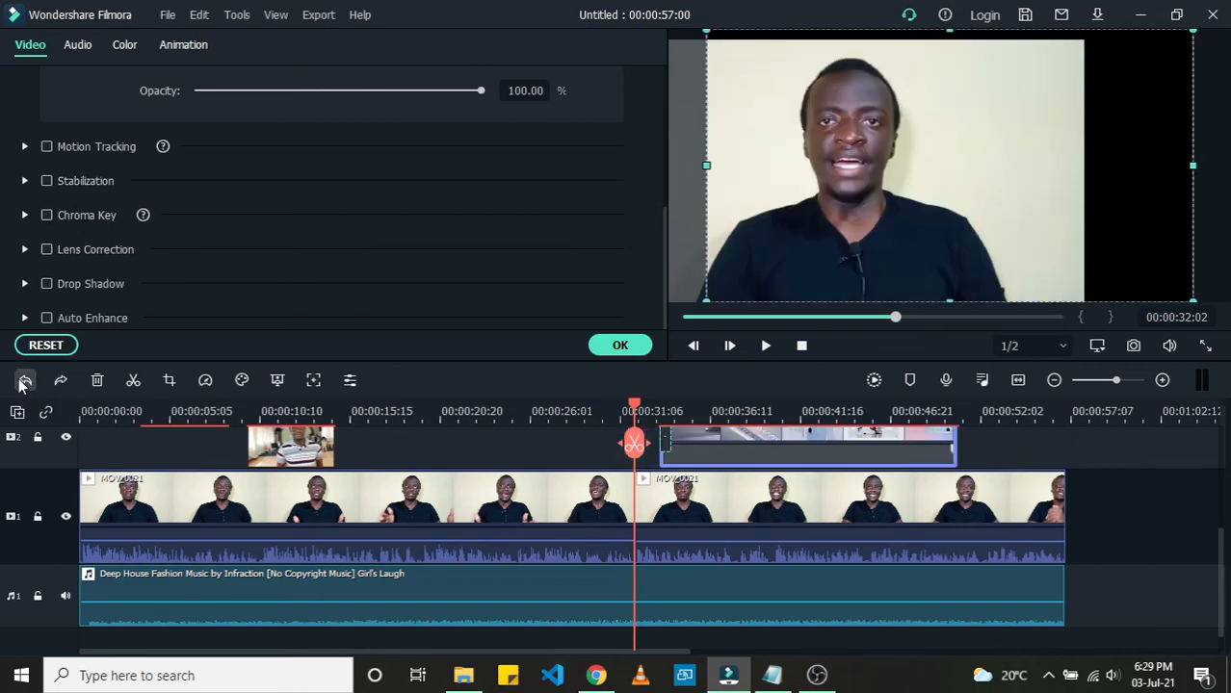
click(23, 382)
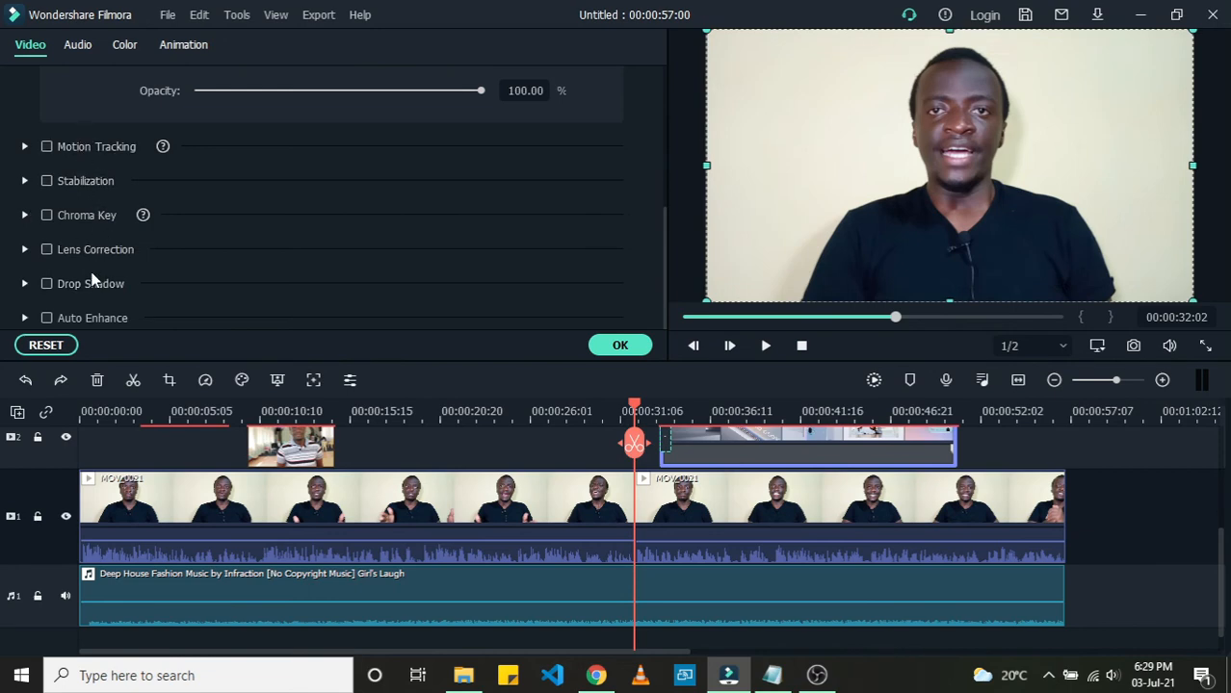
Step: Switch between the clip's Video, Audio and Color settings to review fades, pitch, equalizer, denoise and tone options
scroll(91, 279, up, 5)
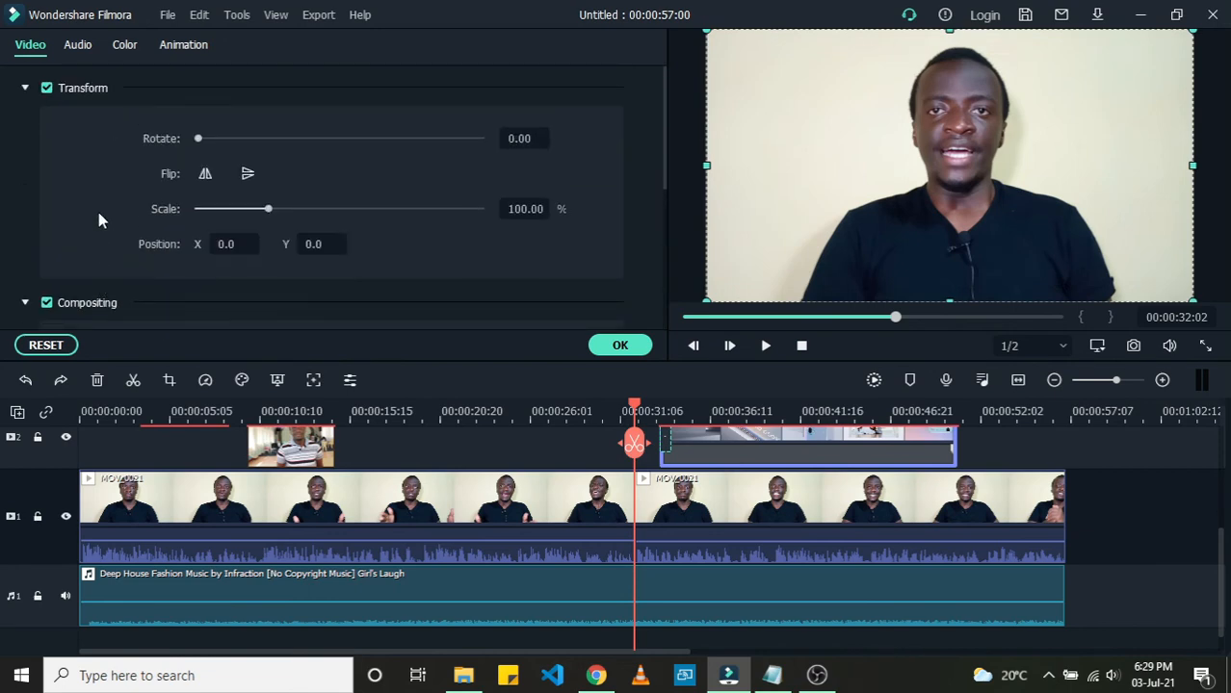
click(87, 43)
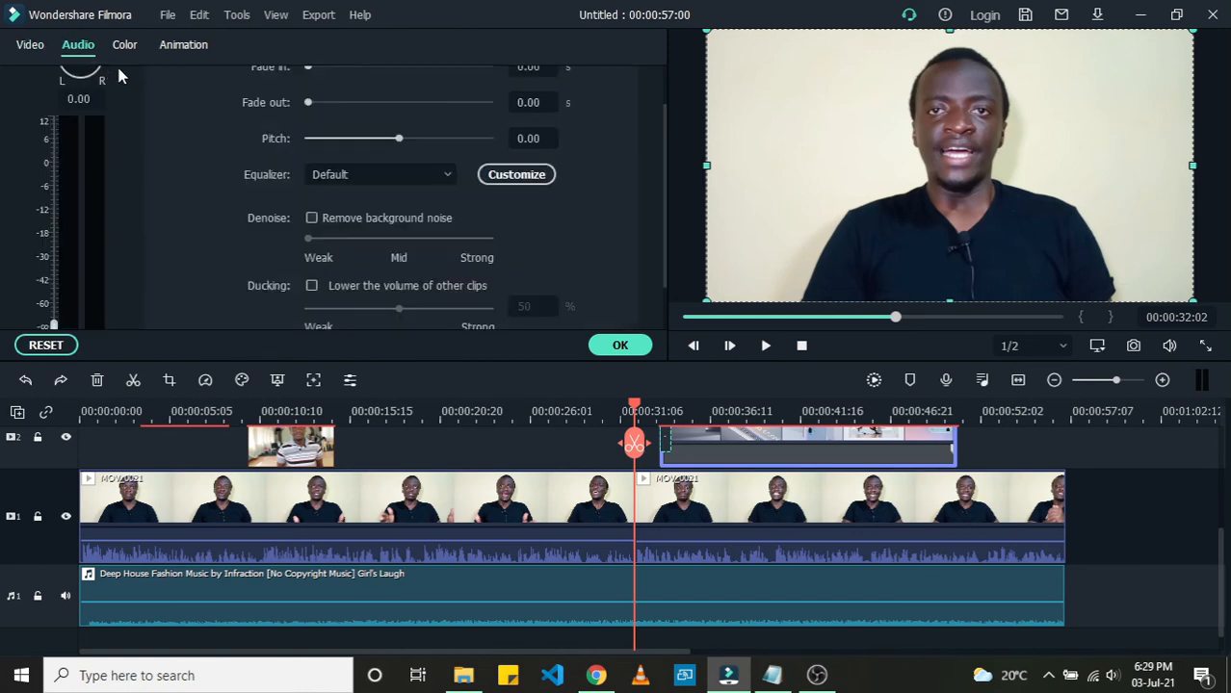
scroll(199, 176, up, 2)
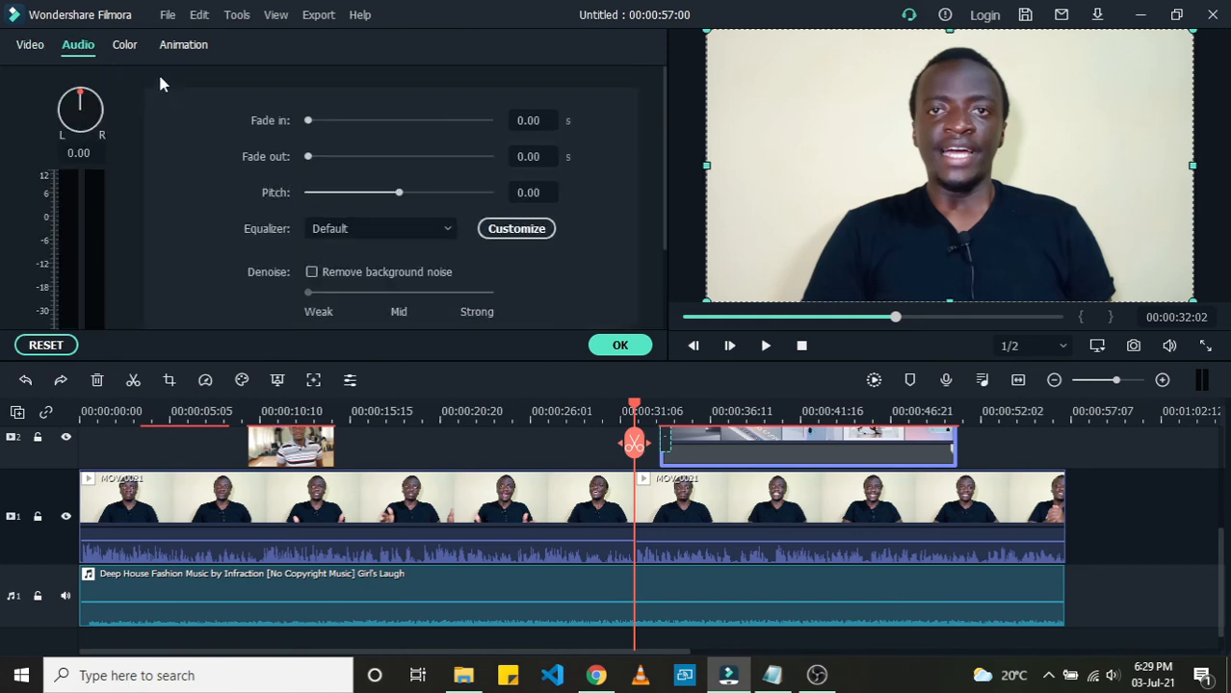
click(125, 45)
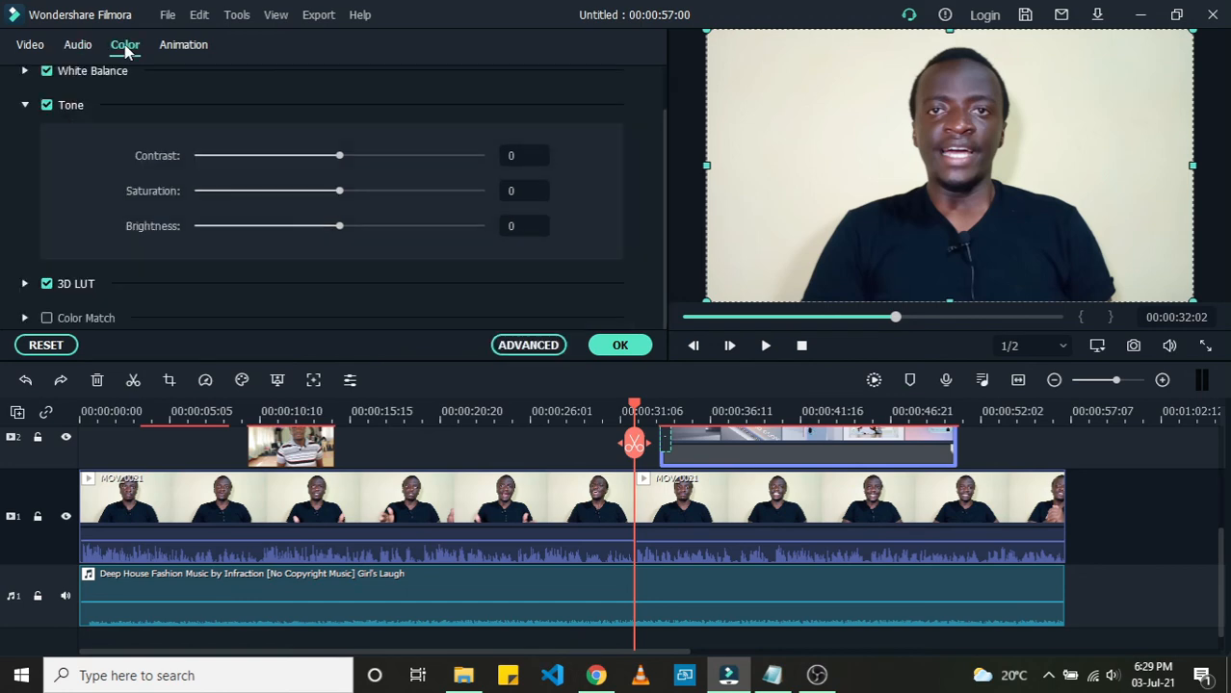
click(85, 44)
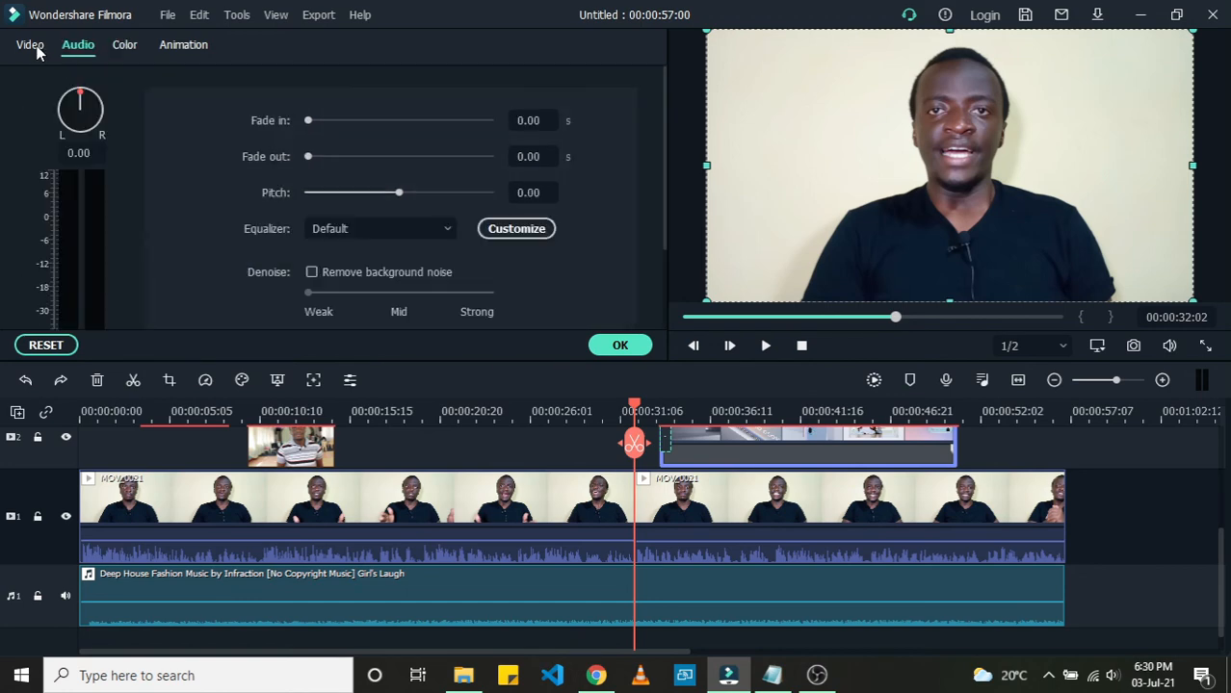
click(35, 47)
click(91, 49)
scroll(247, 169, down, 3)
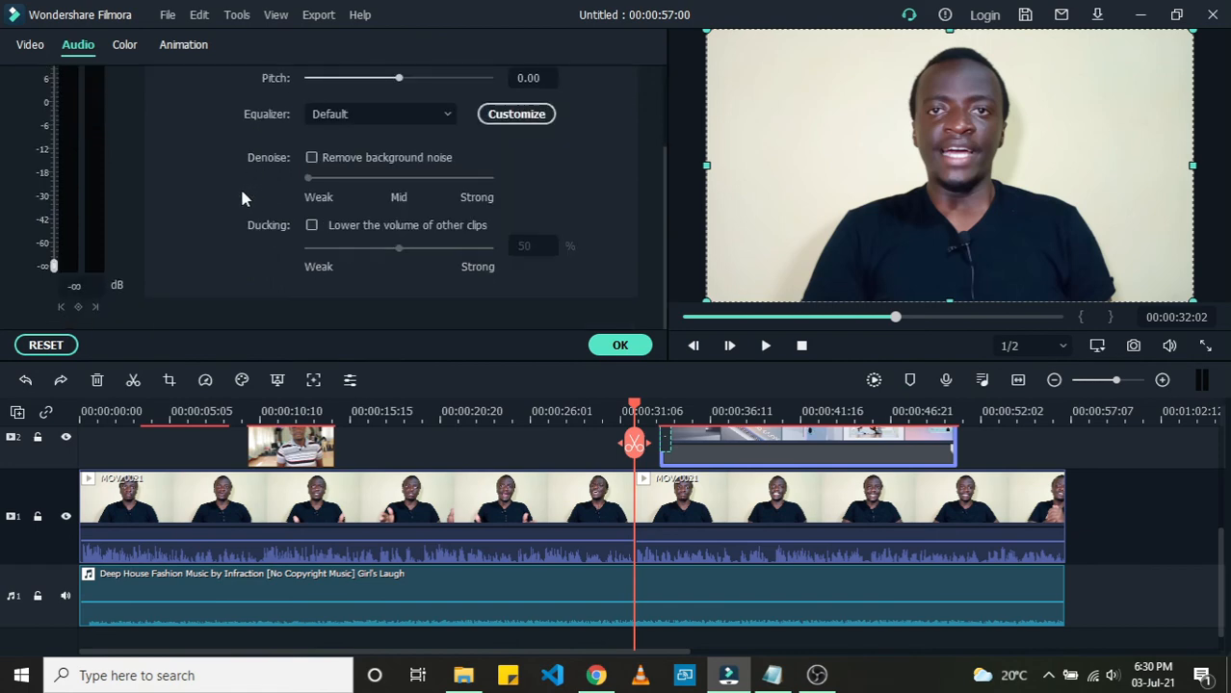
scroll(240, 186, up, 3)
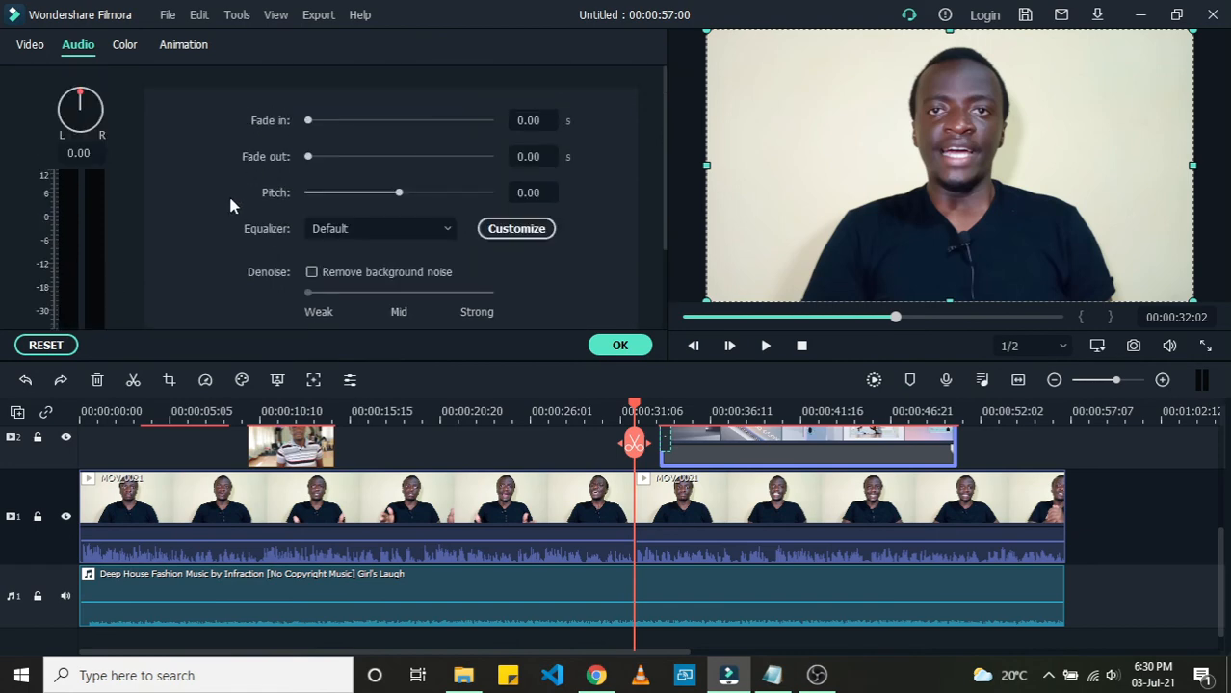
click(121, 48)
scroll(192, 123, up, 1)
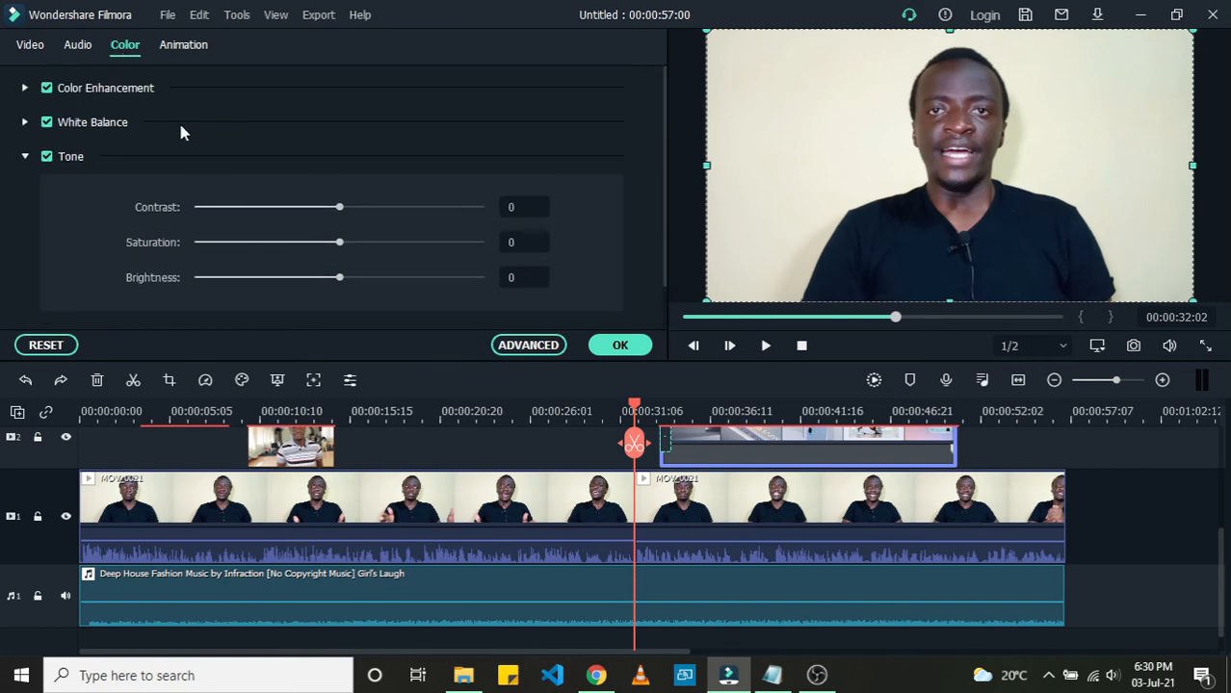
Step: Review the Animation preset list from Fade In down to Zoom Out, then close the clip editor
click(181, 47)
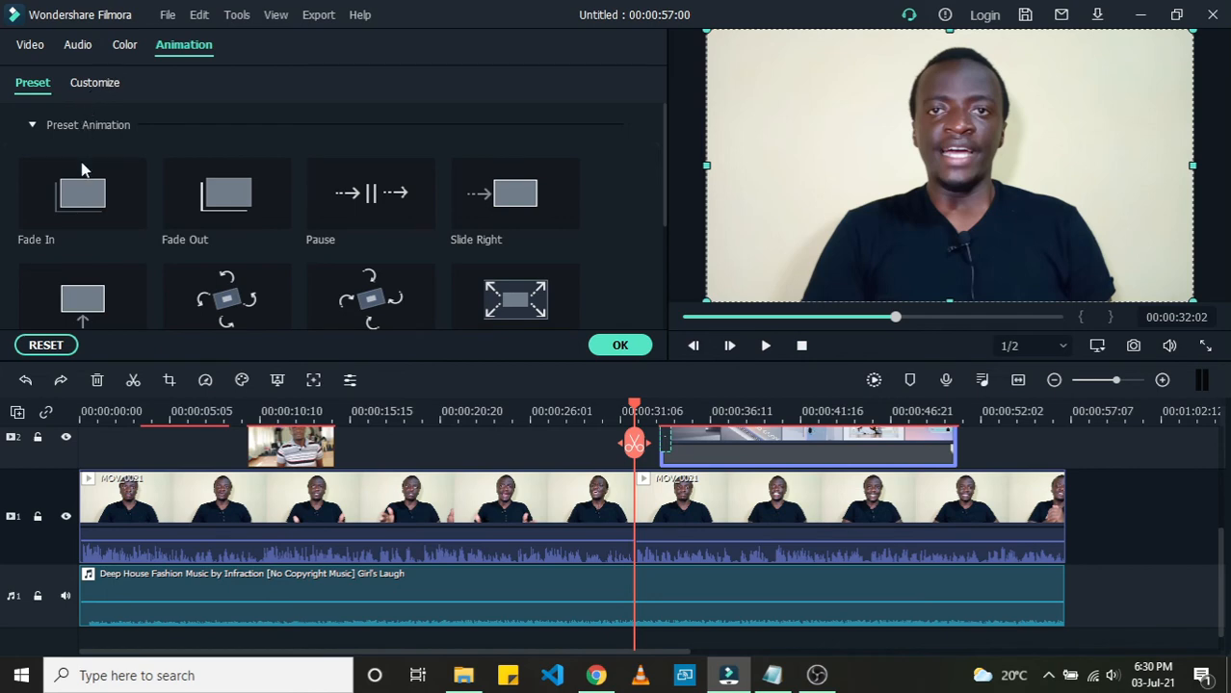
scroll(168, 208, down, 3)
scroll(204, 188, up, 3)
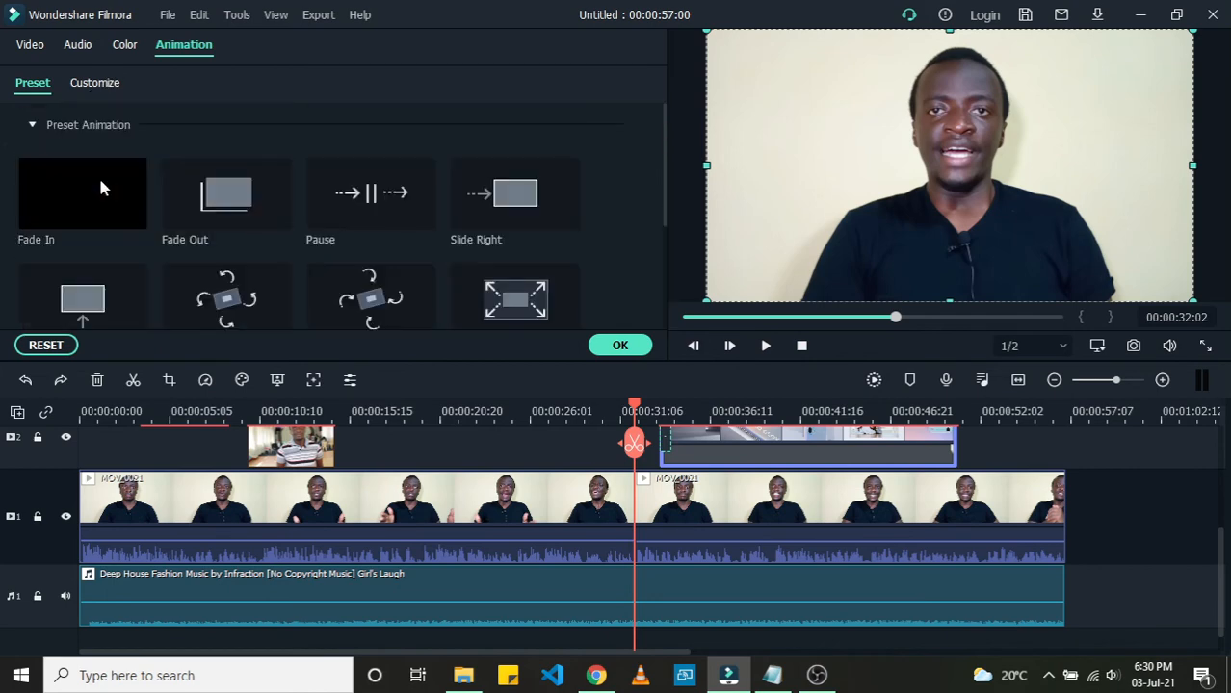
click(75, 44)
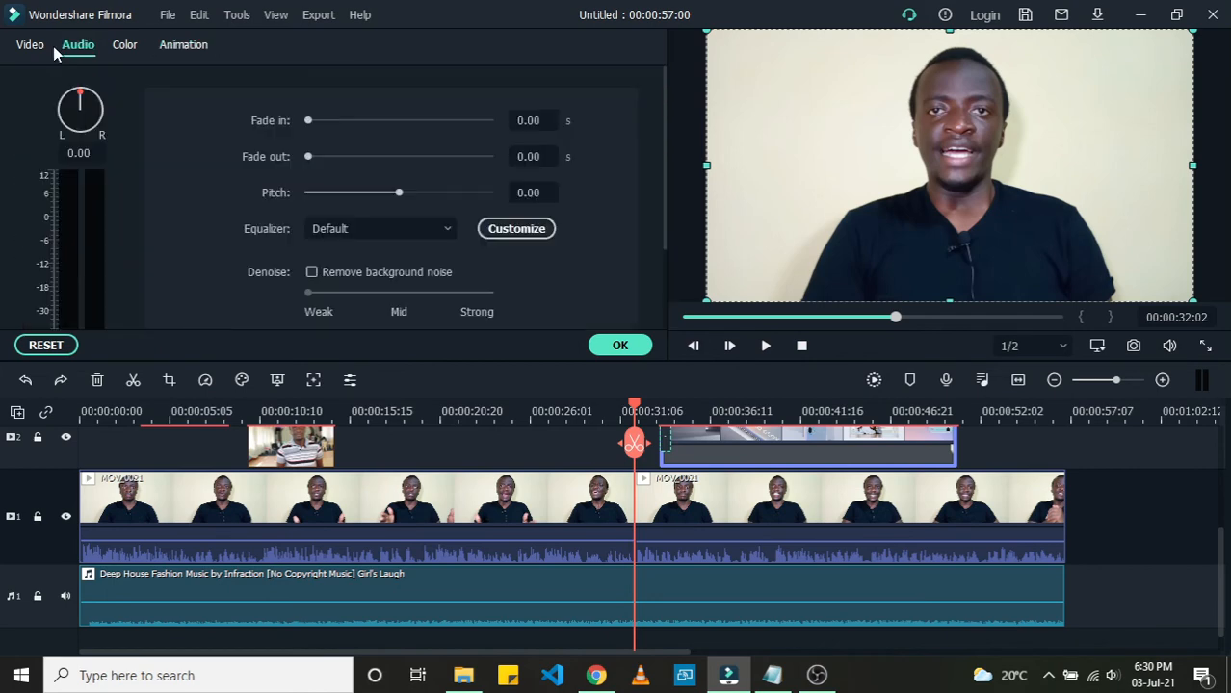
click(34, 48)
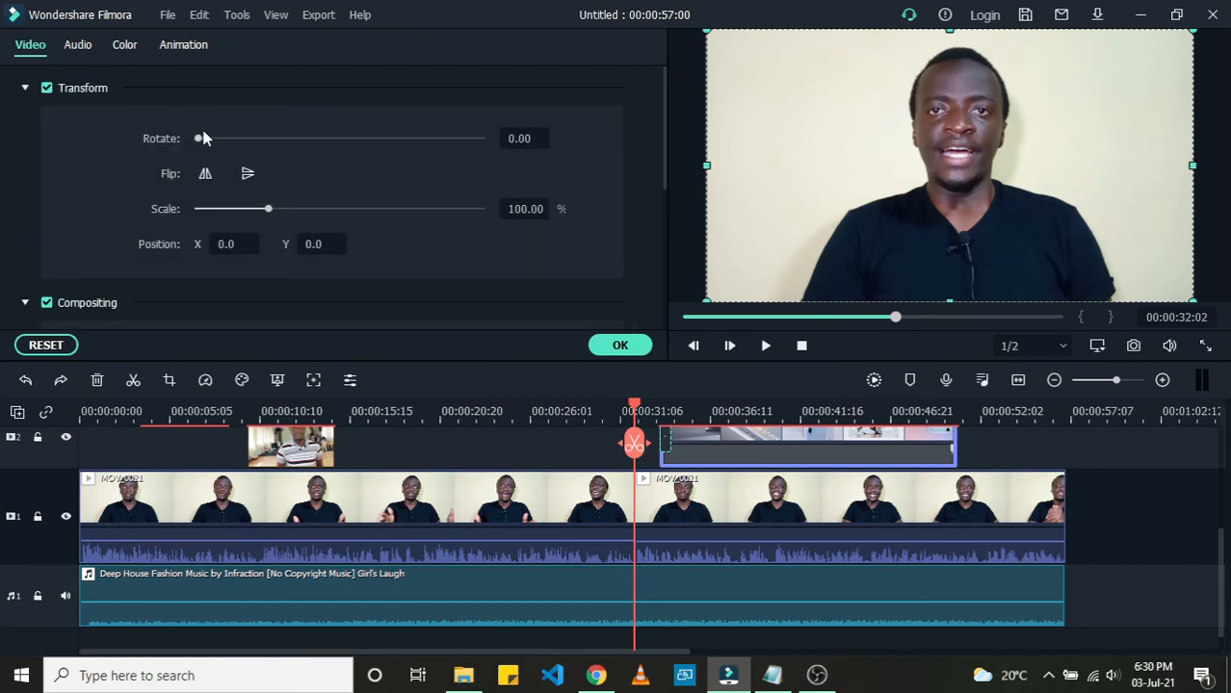
click(179, 53)
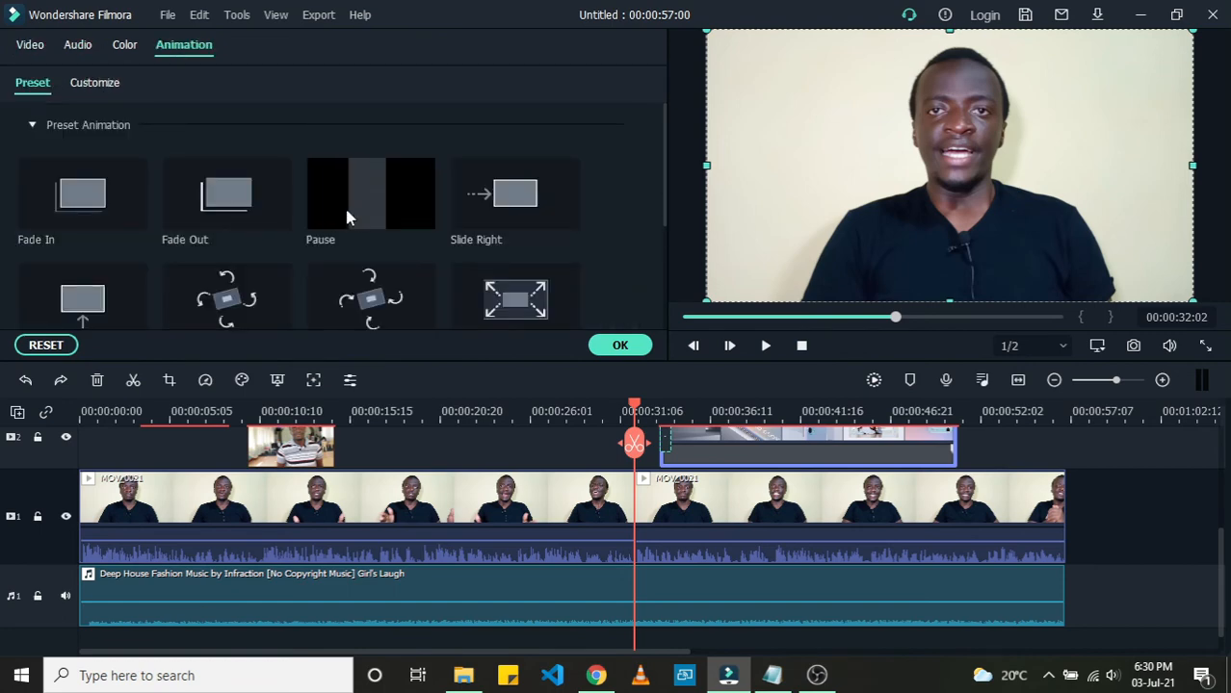
scroll(347, 216, down, 3)
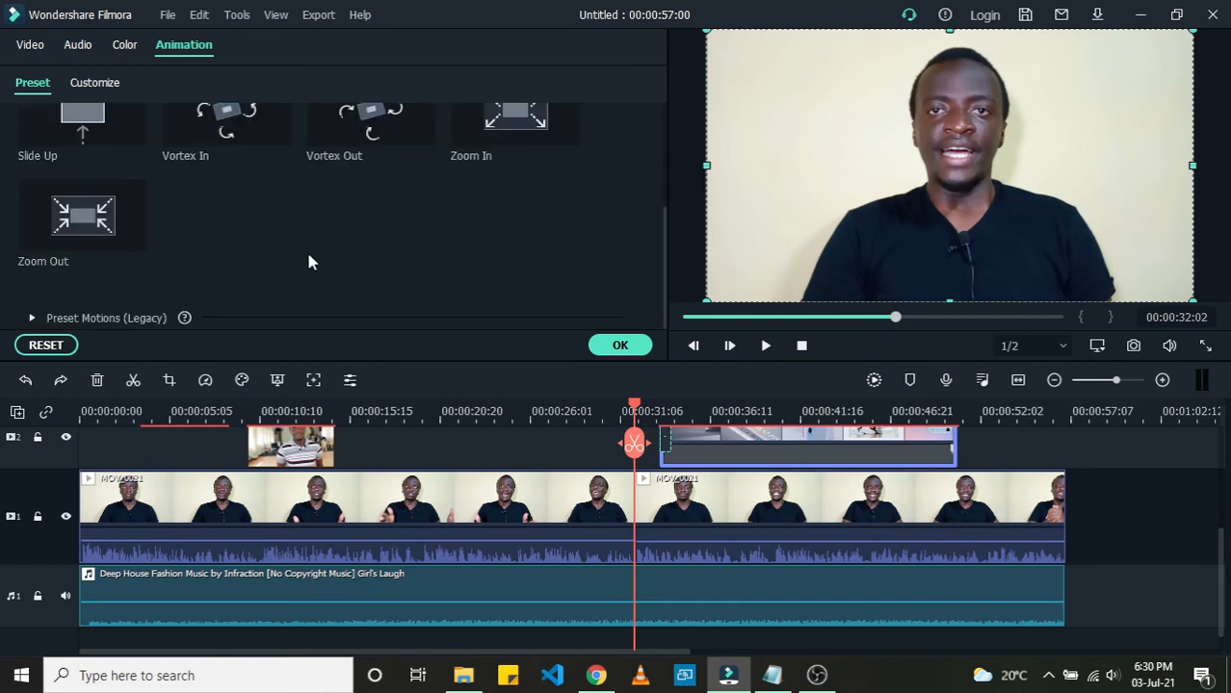
click(605, 347)
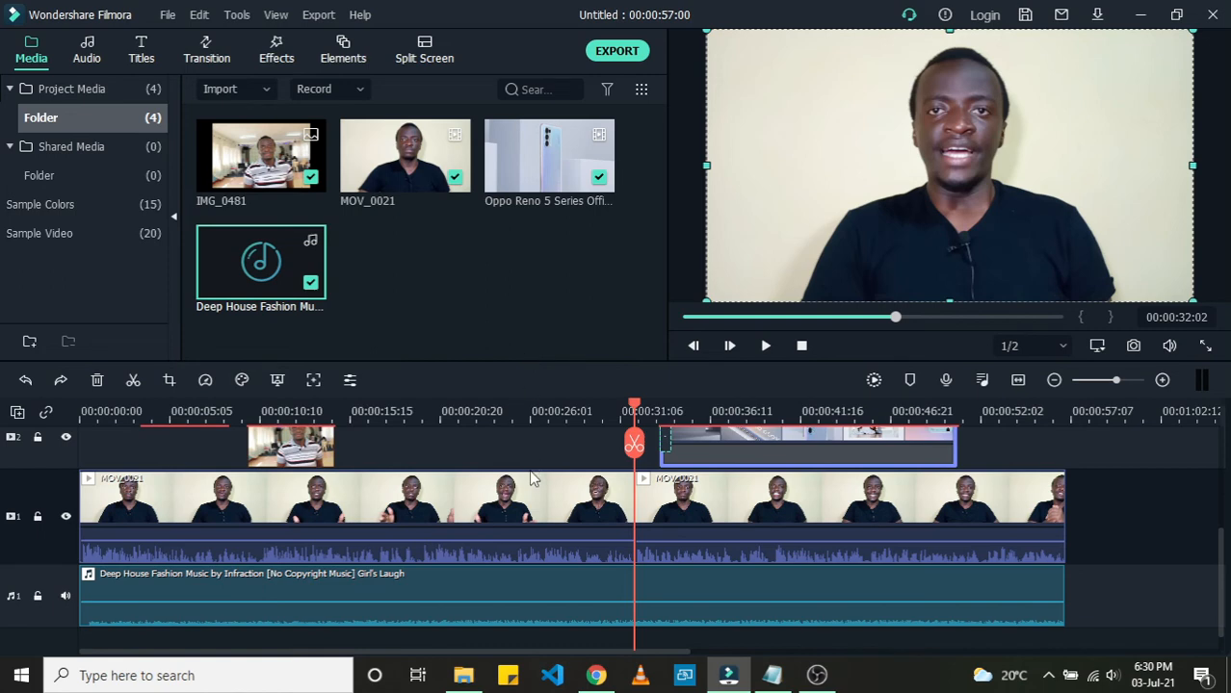
Step: Scroll the timeline tracks and move the playhead to several points to preview the layered clips
scroll(541, 520, up, 1)
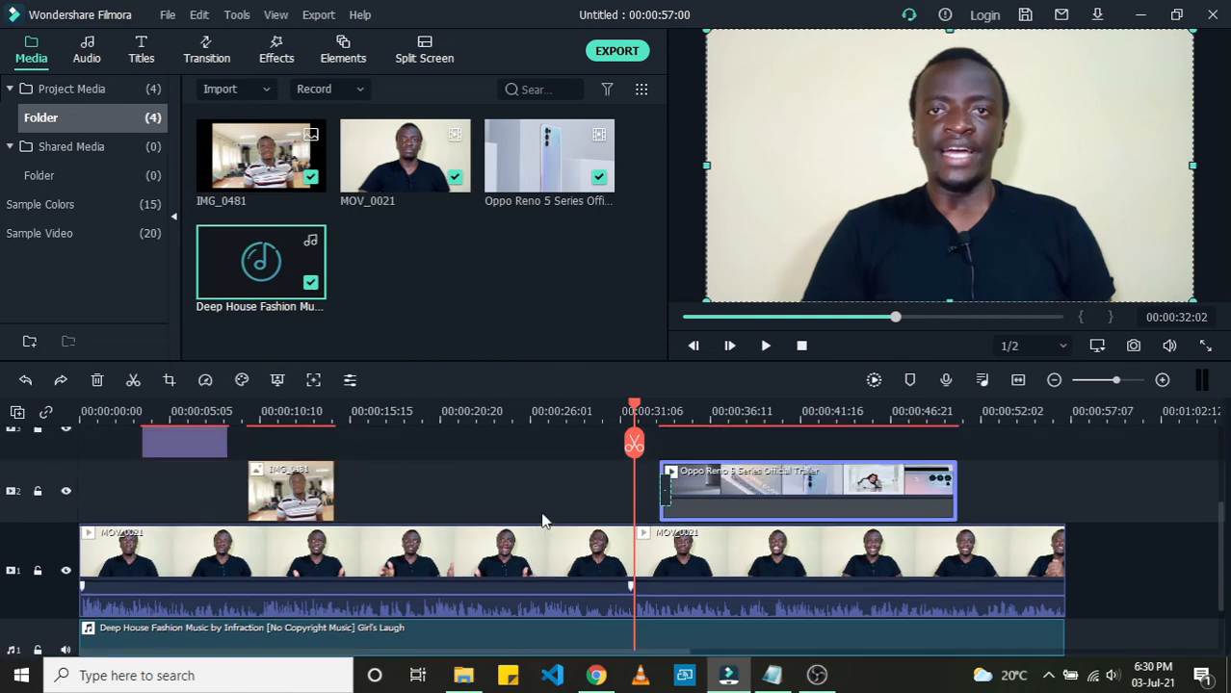
click(919, 425)
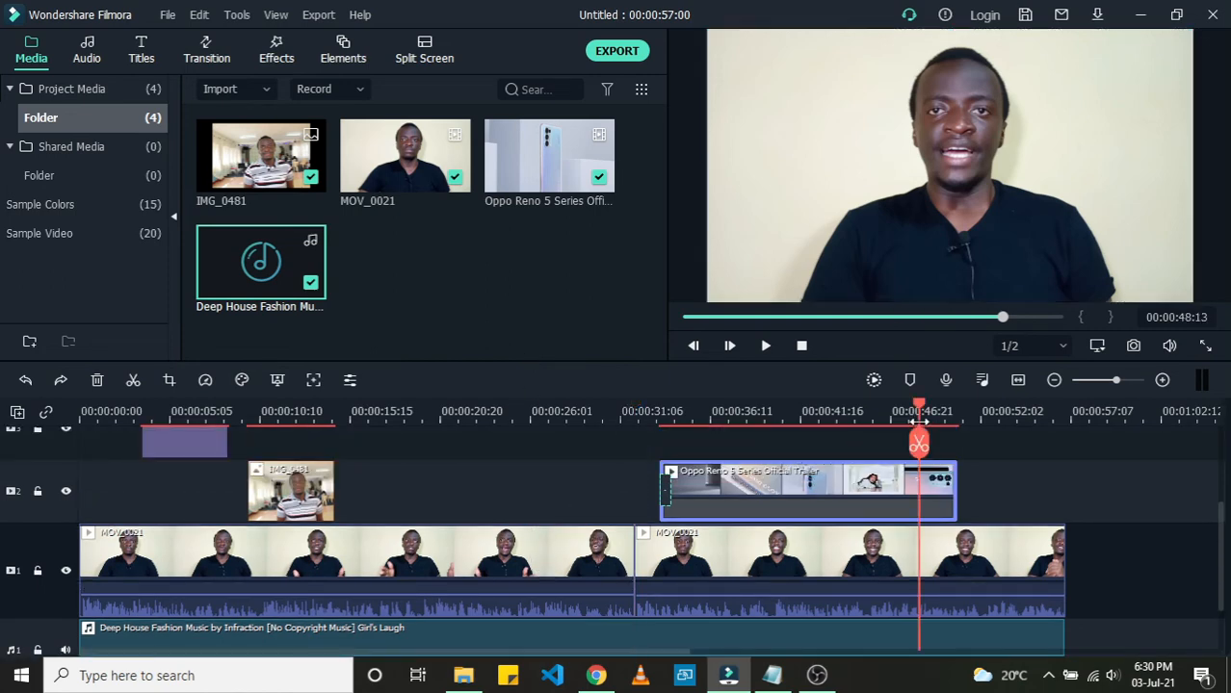
click(1027, 412)
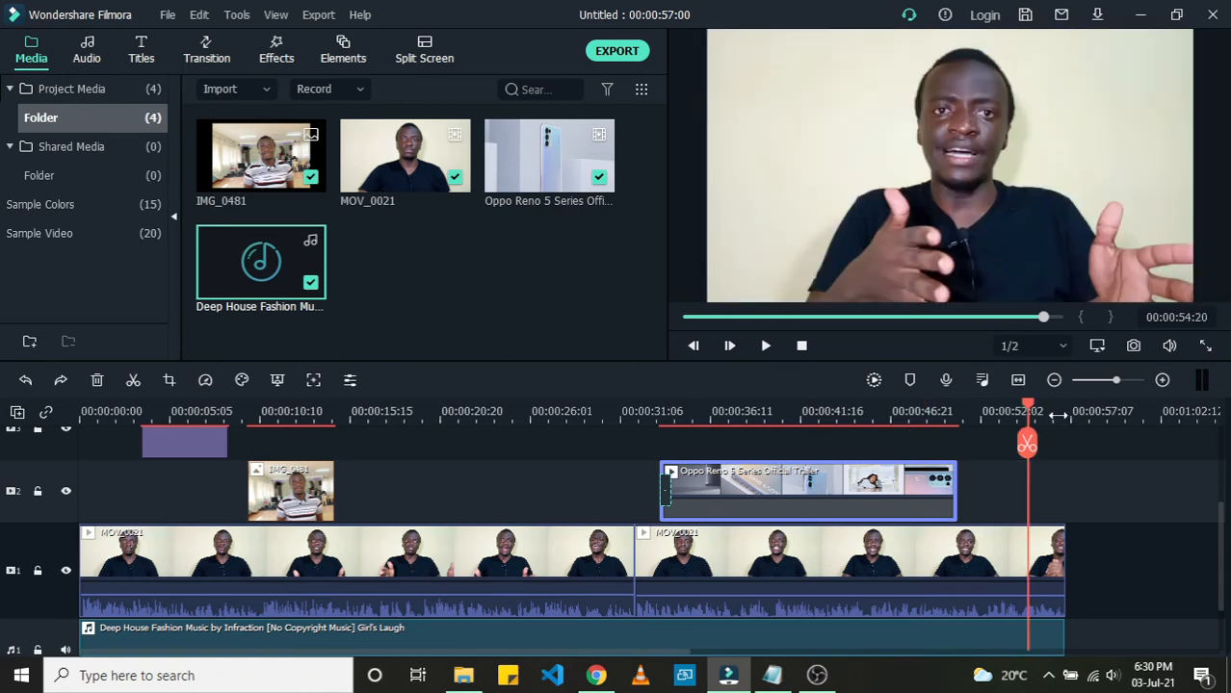
click(1057, 411)
click(101, 412)
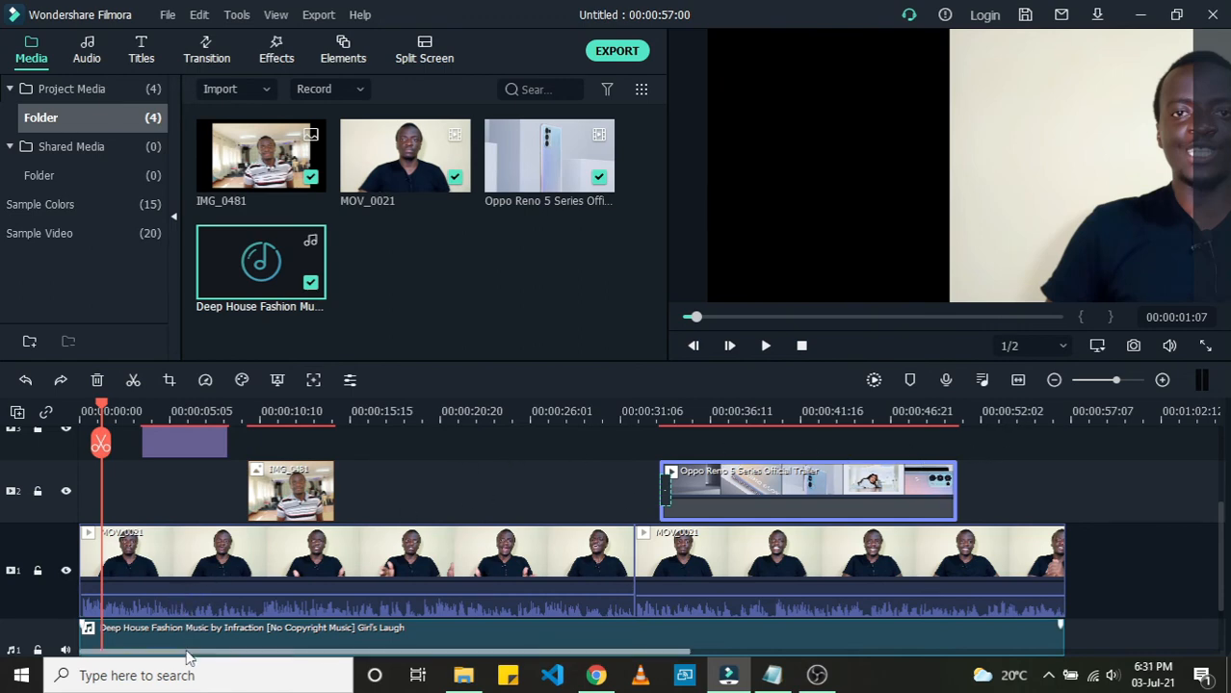
Step: Move the first MOV_0021 clip back so it fills the preview frame again
click(1001, 181)
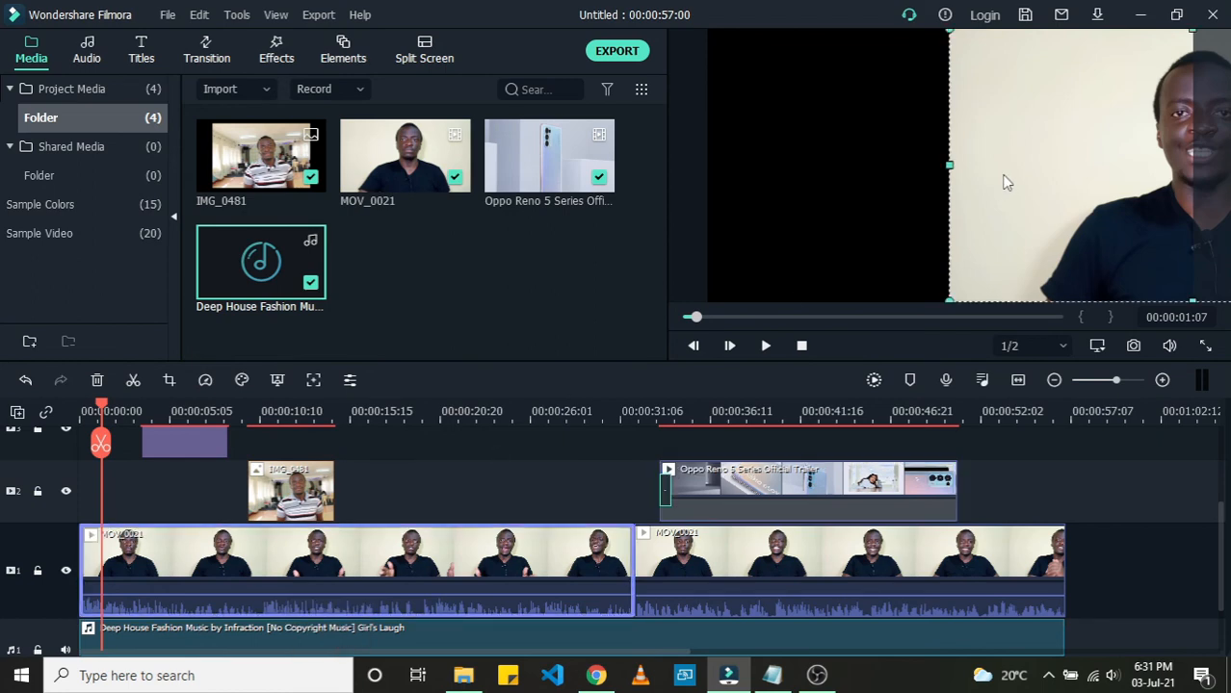
drag(1002, 181, 766, 183)
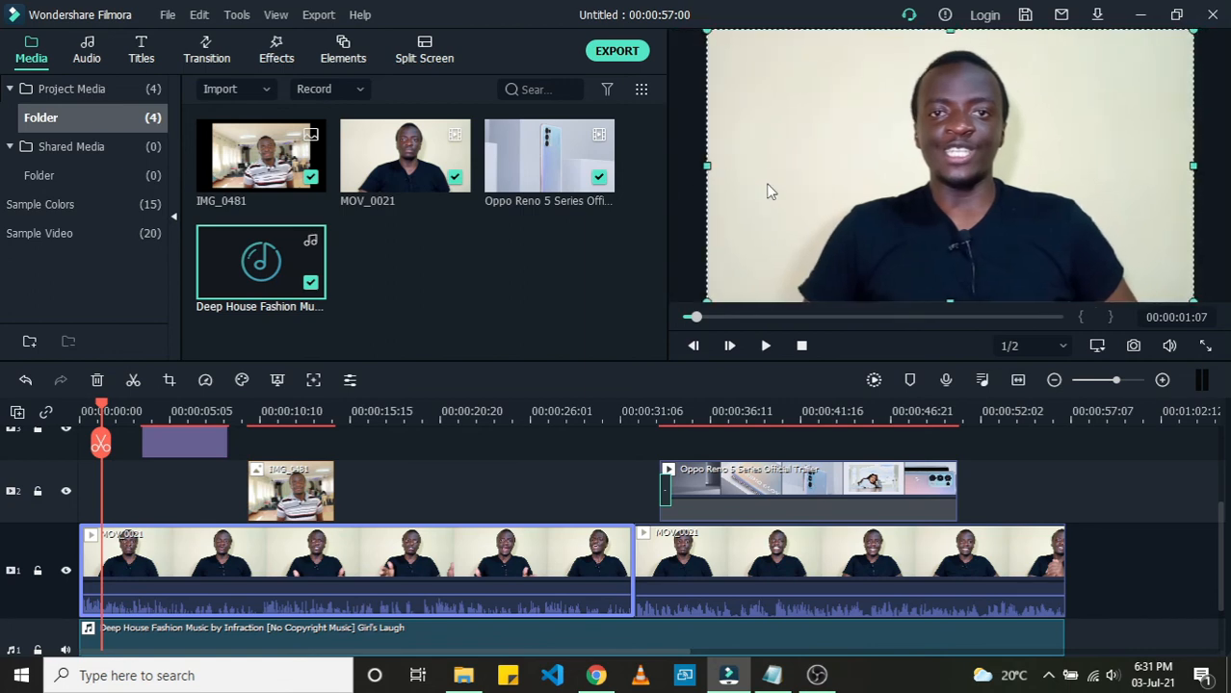
Step: Play the timeline from the beginning to preview the edited video
click(67, 419)
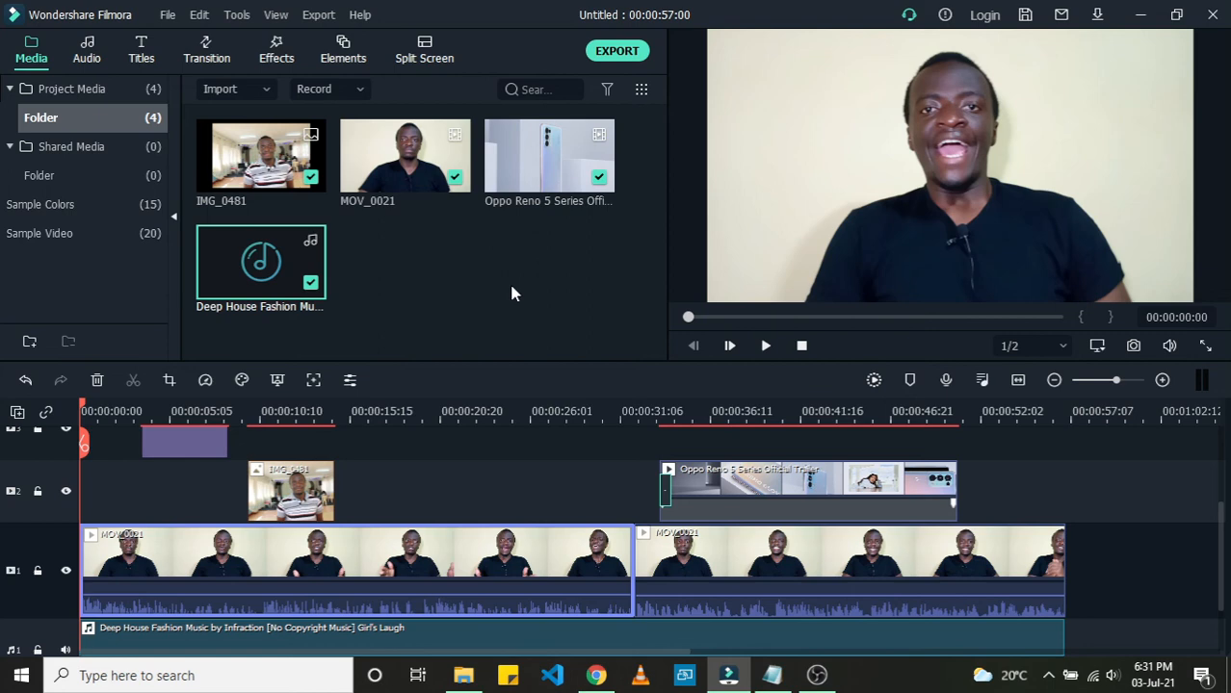
key(space)
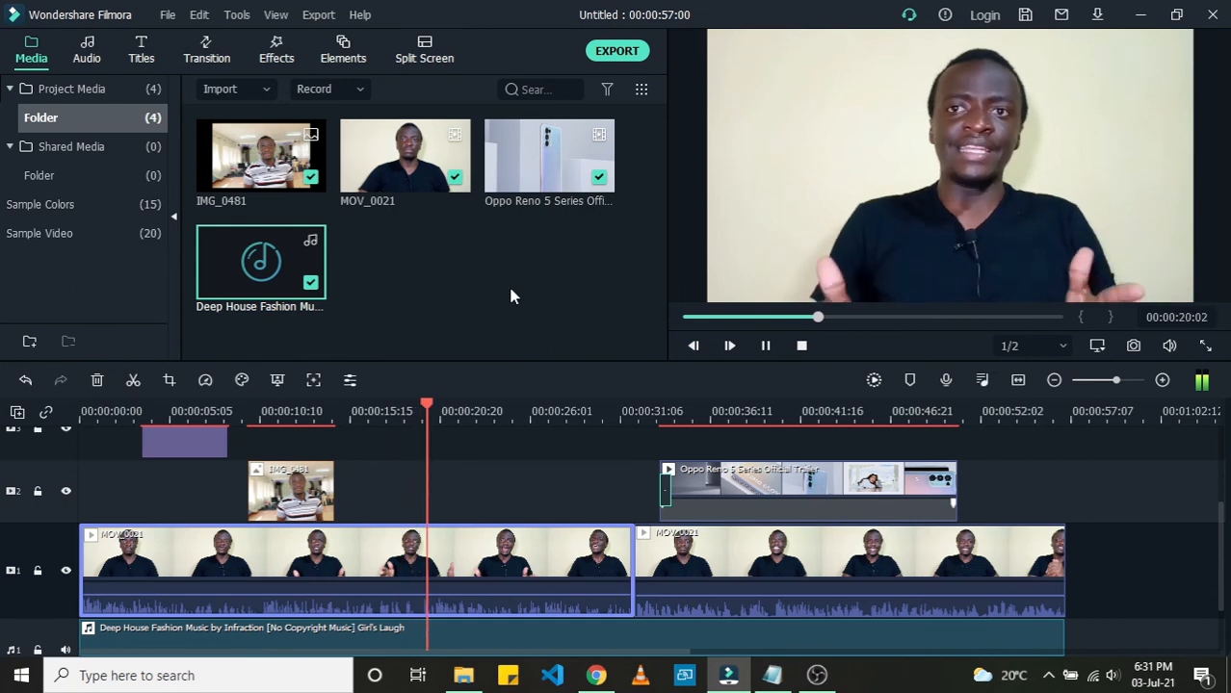
mouse_move(756, 483)
mouse_down()
mouse_move(729, 483)
mouse_move(736, 476)
mouse_up()
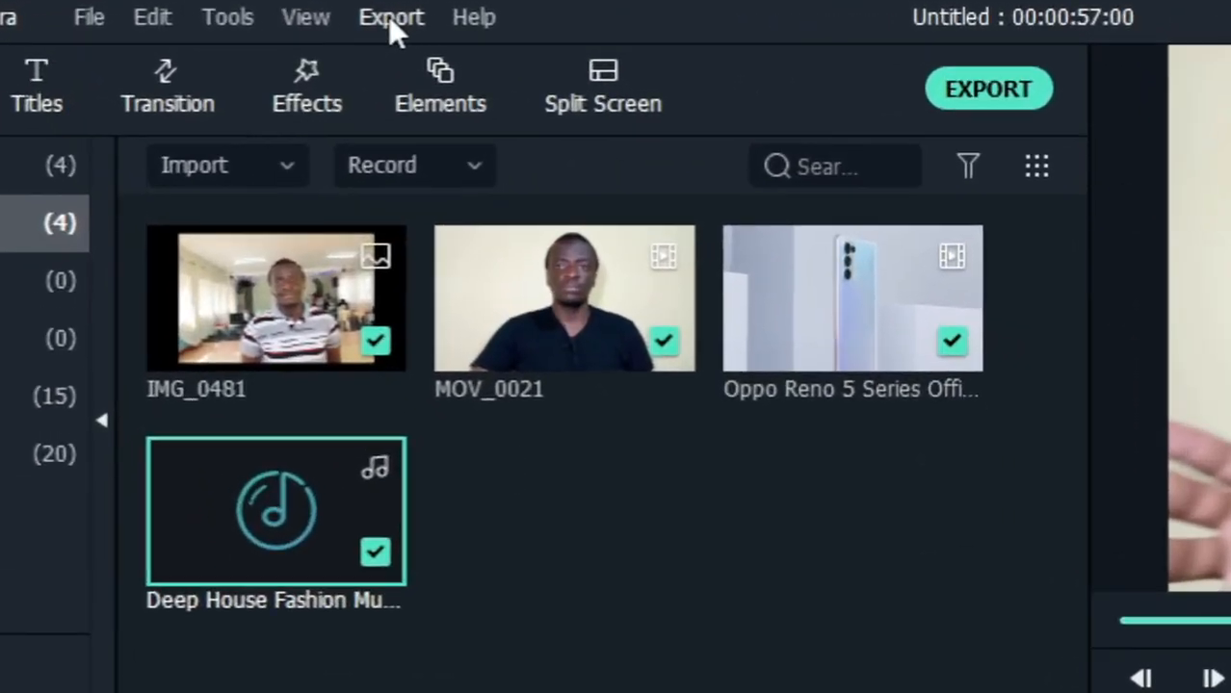
Step: Open the export dialog for creating a video and name the output file Willys video
click(389, 16)
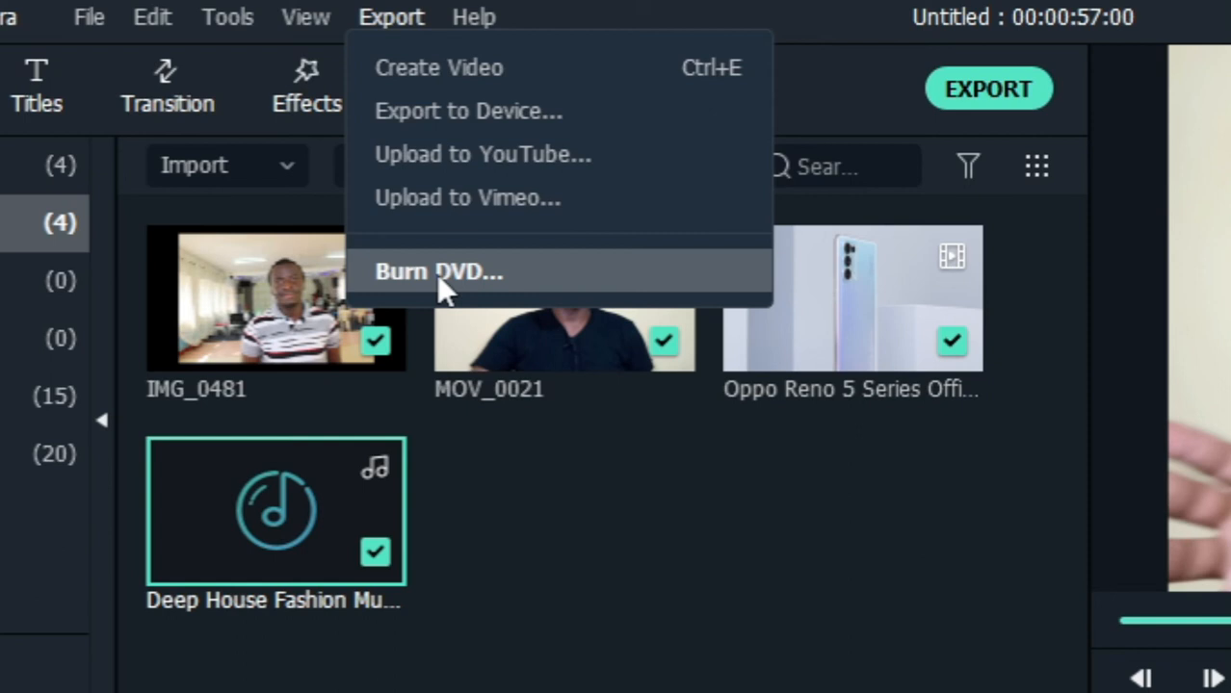
click(478, 69)
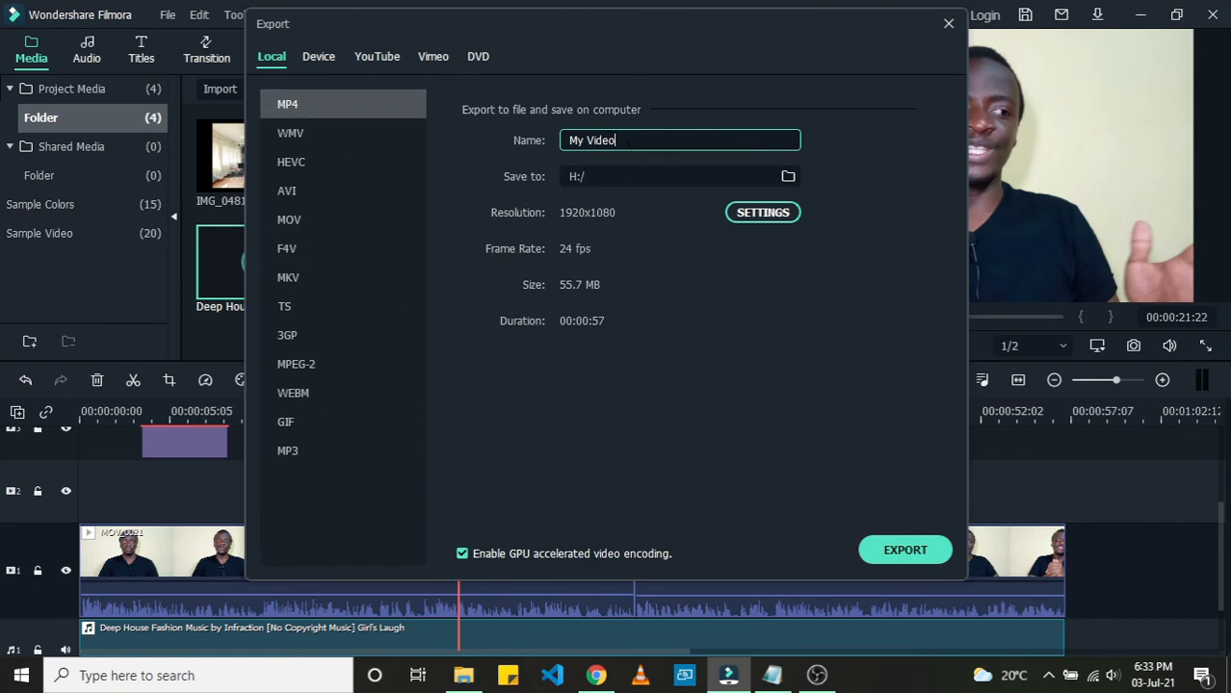
drag(628, 140, 541, 149)
text(Willys video)
Step: Choose the New Volume (H:) drive as the folder to save the exported video to
click(787, 177)
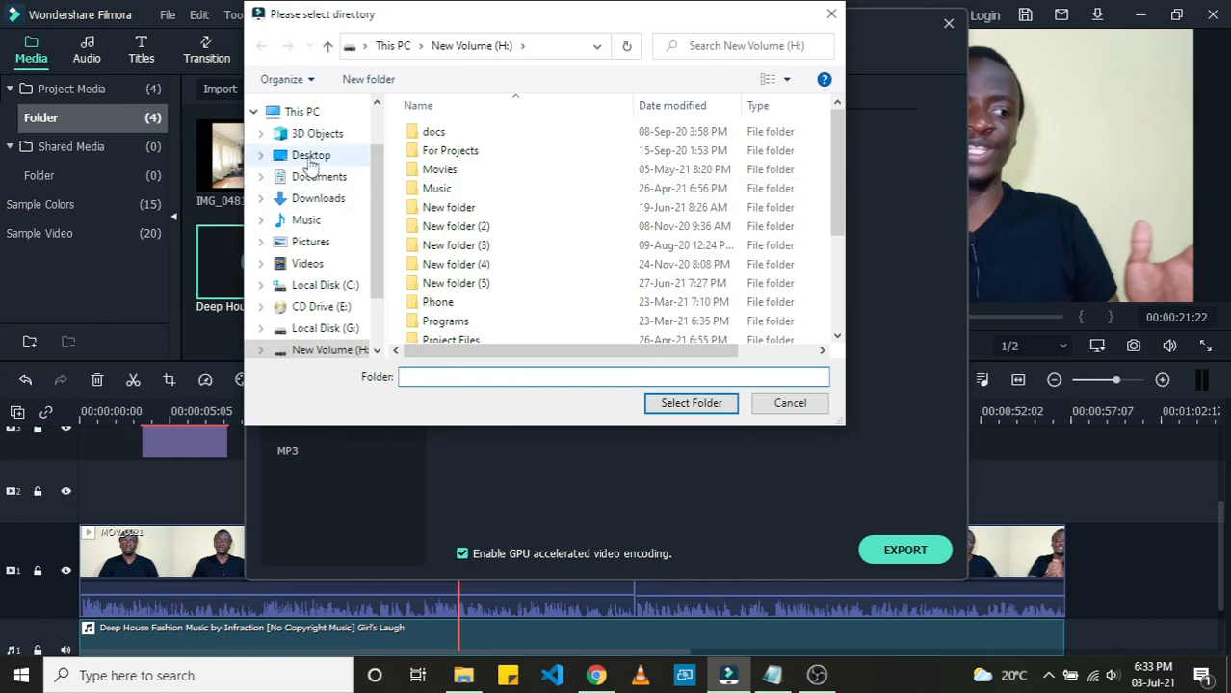
click(311, 160)
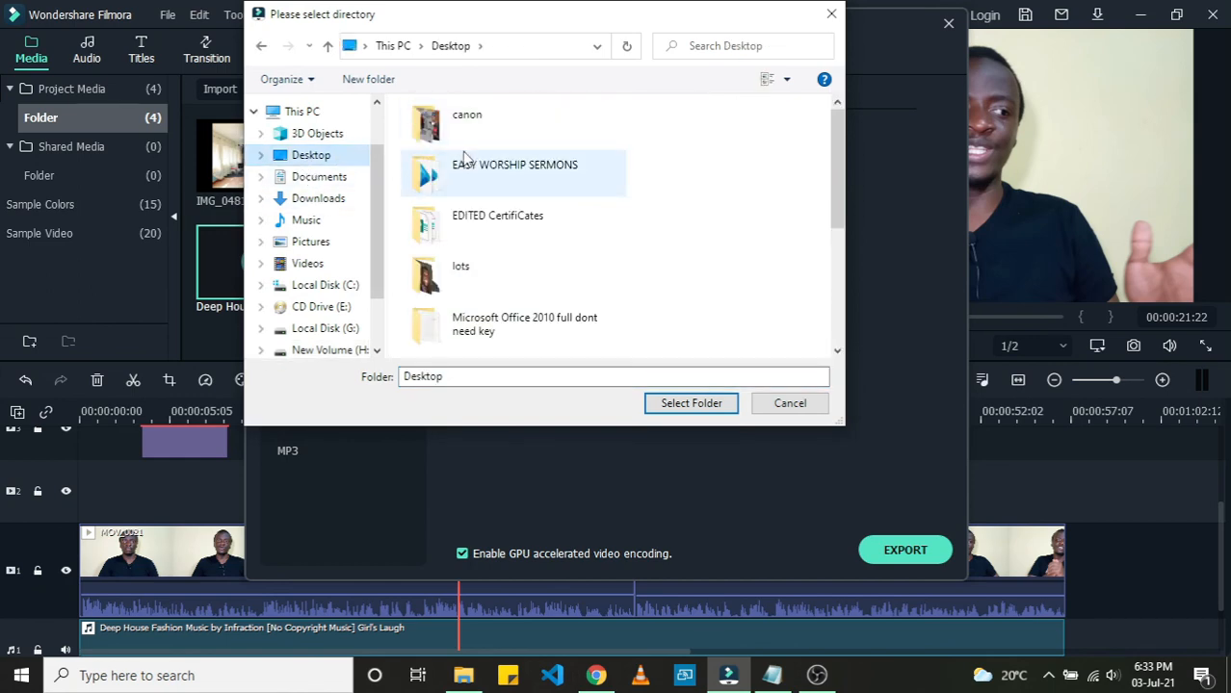
scroll(337, 169, down, 1)
scroll(335, 170, up, 1)
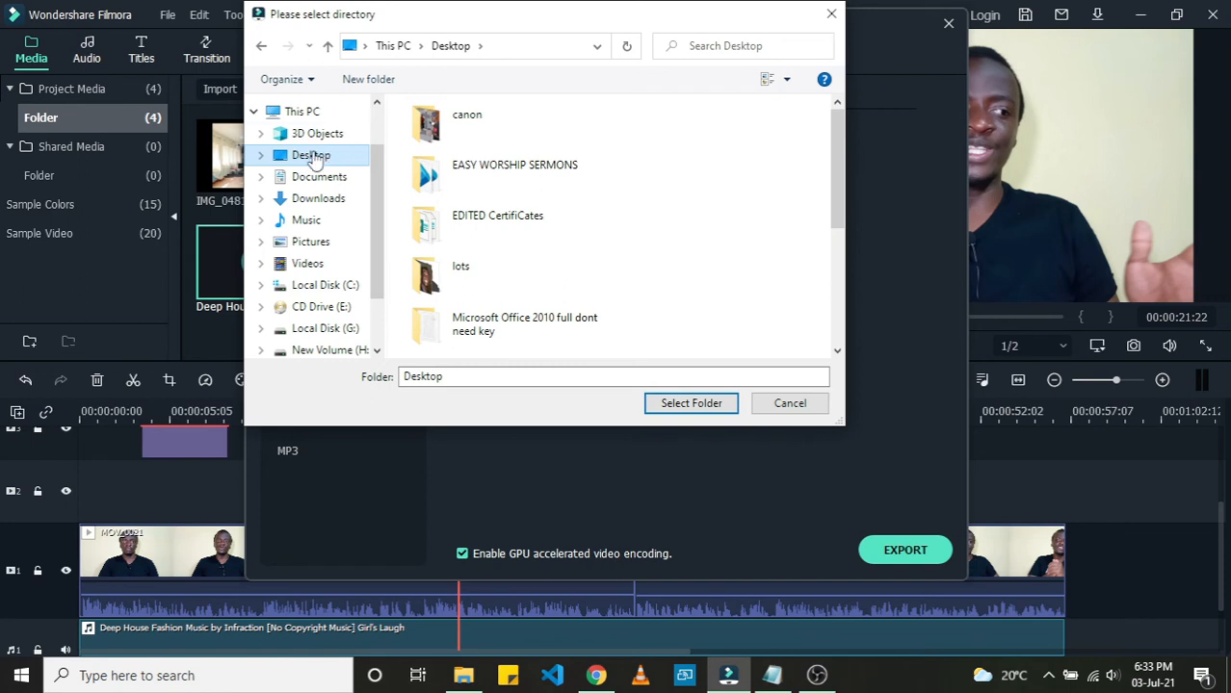
scroll(322, 231, down, 1)
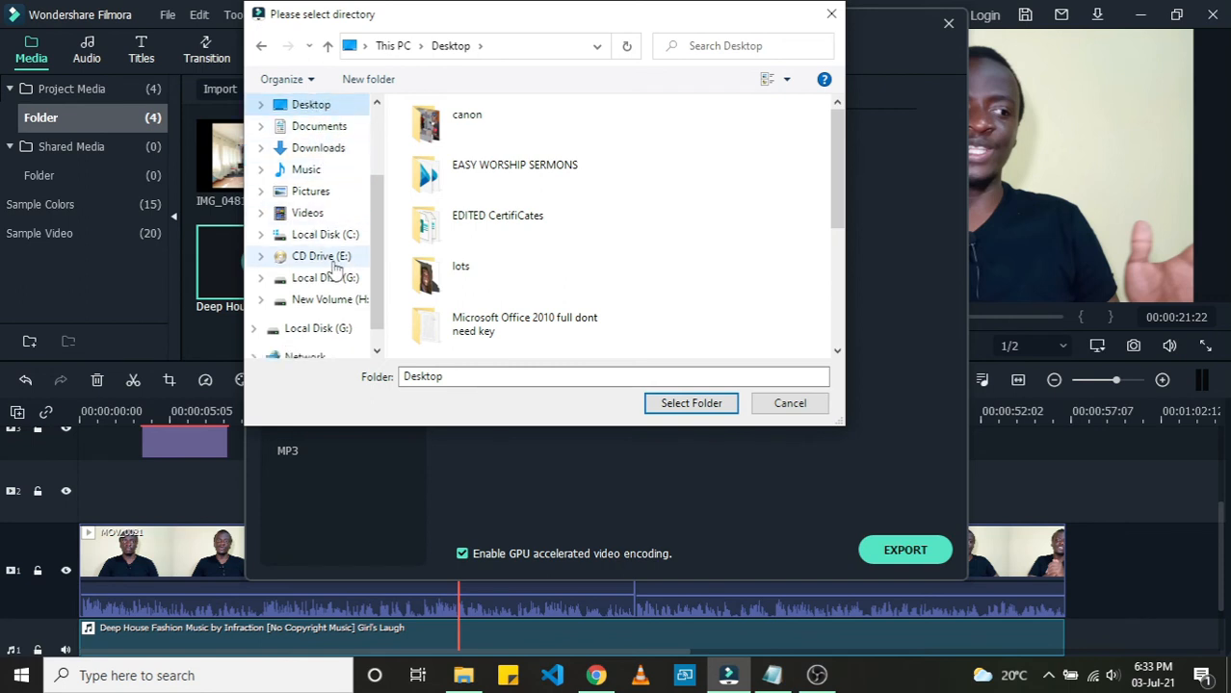
click(327, 302)
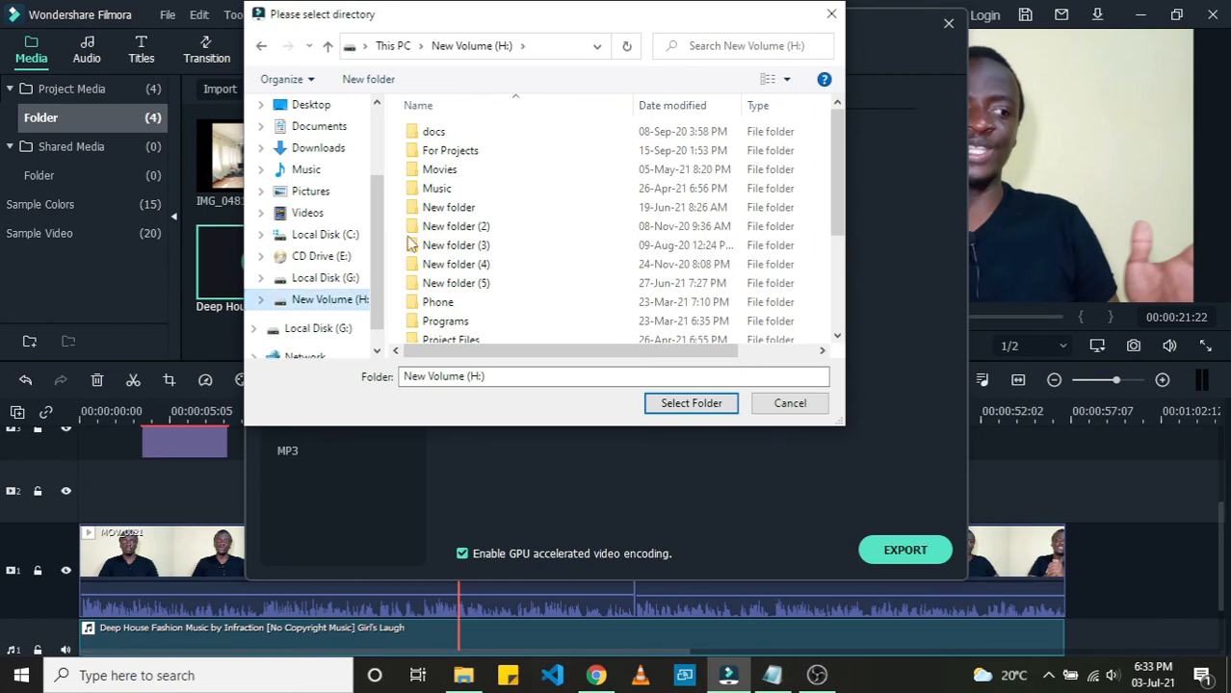
scroll(467, 217, down, 3)
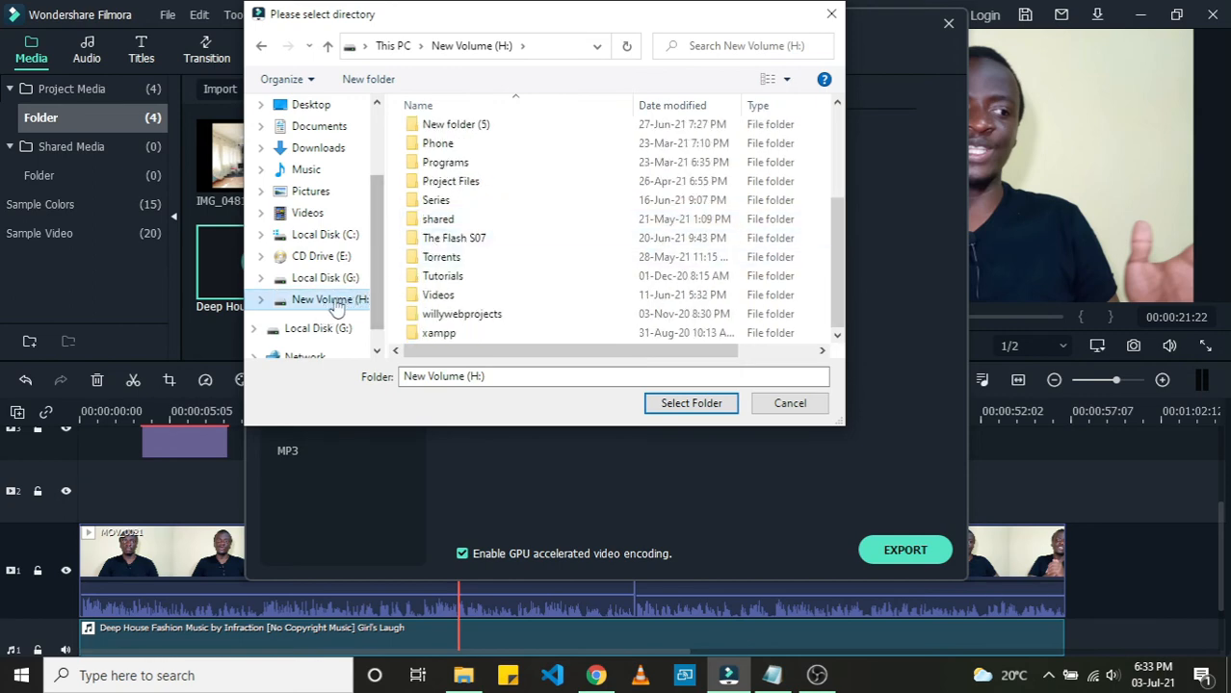
click(691, 403)
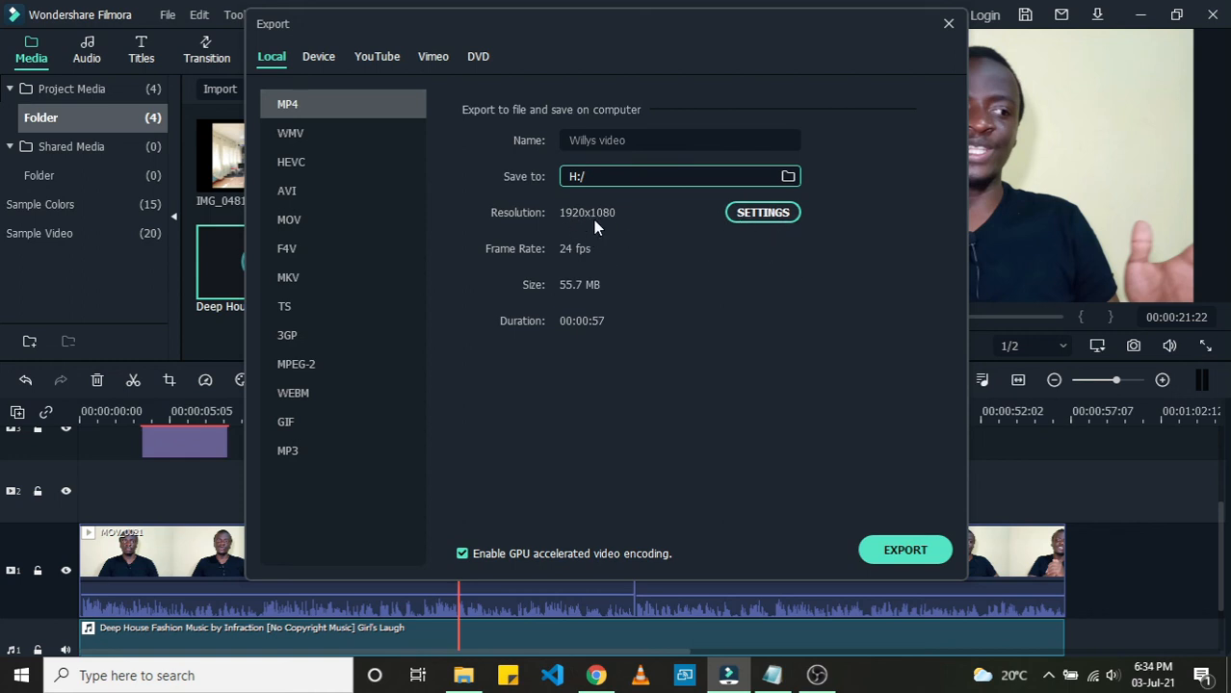
Step: Open the export settings and review the available resolution and video encoder options
click(752, 216)
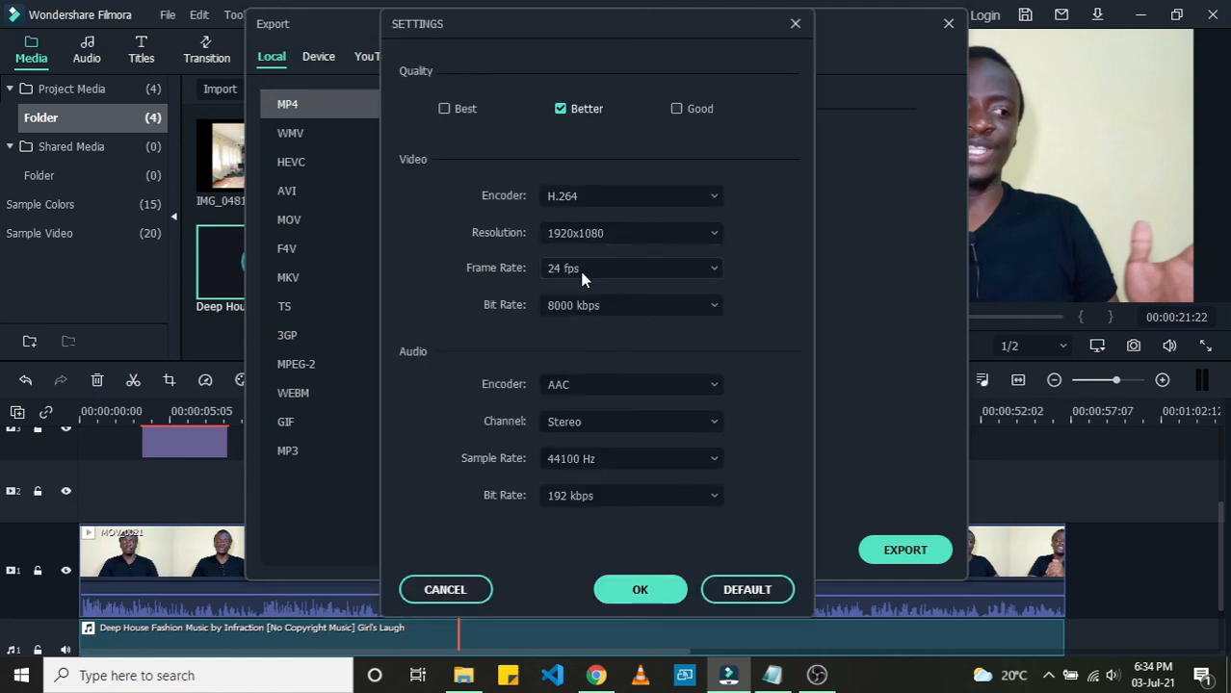
click(707, 237)
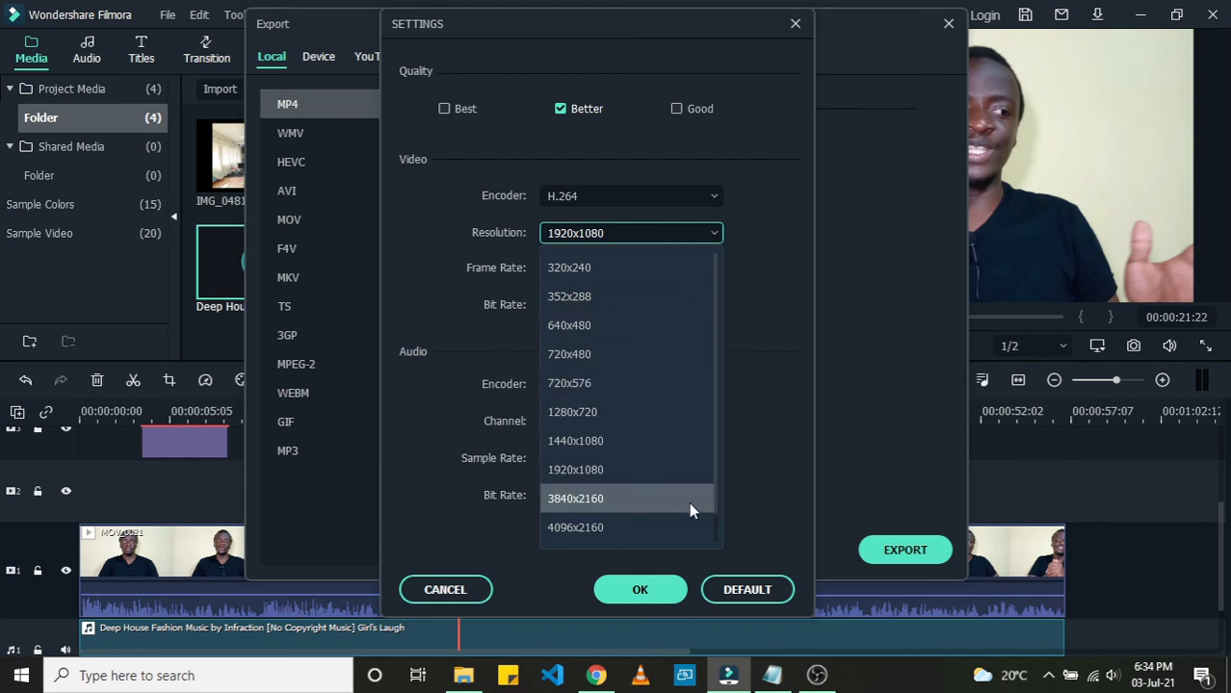
scroll(715, 525, down, 1)
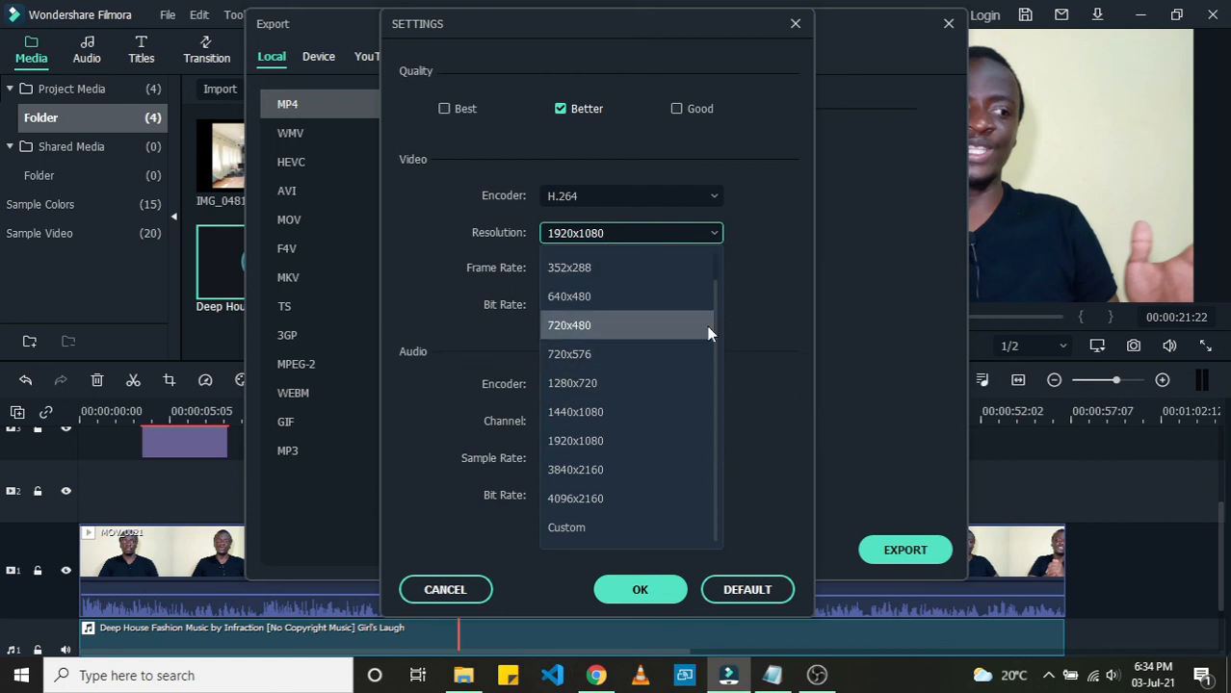
click(760, 293)
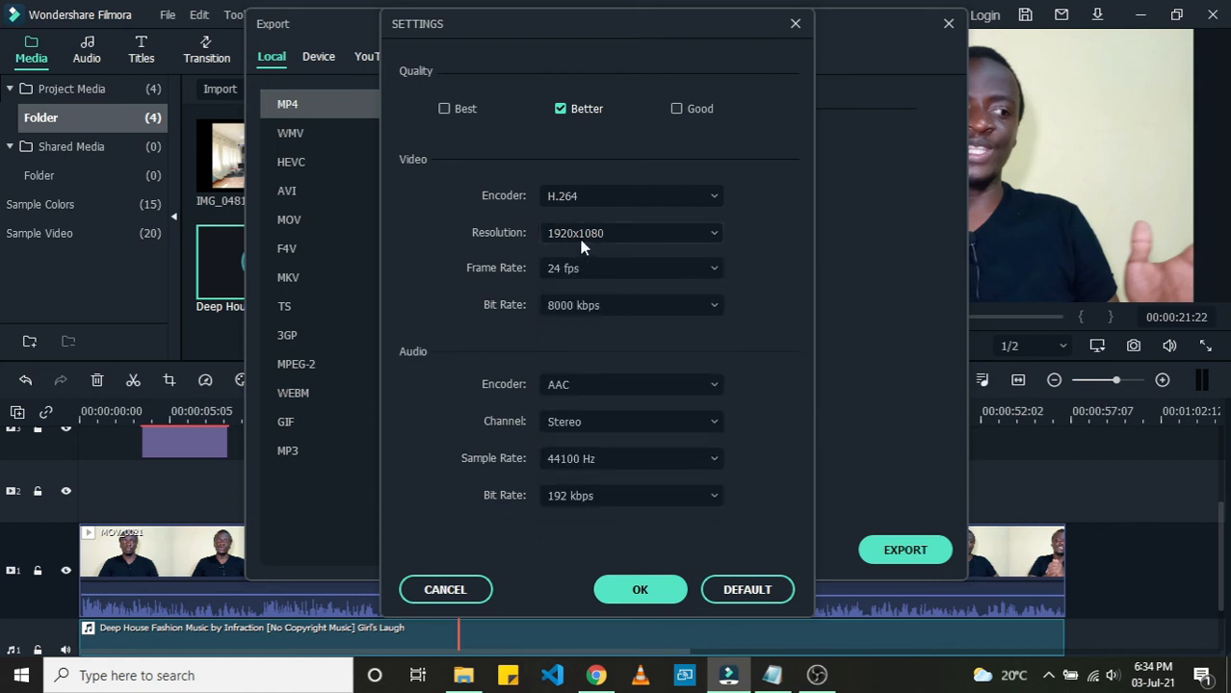
click(687, 197)
click(687, 198)
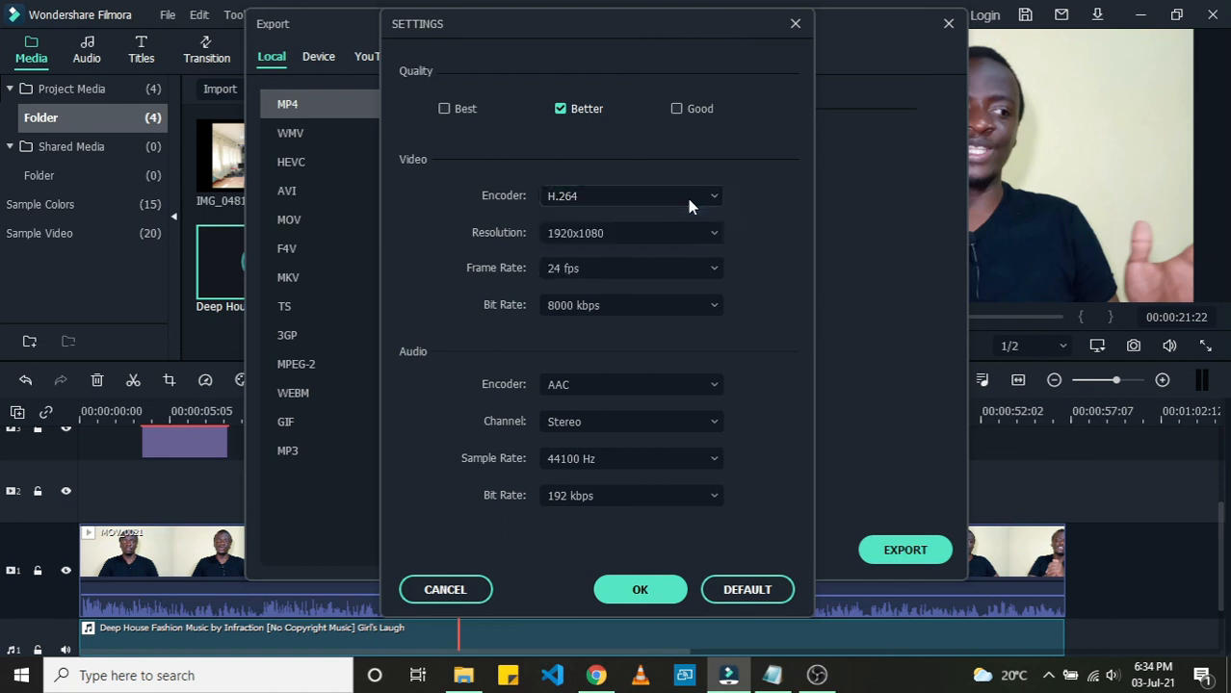
click(621, 197)
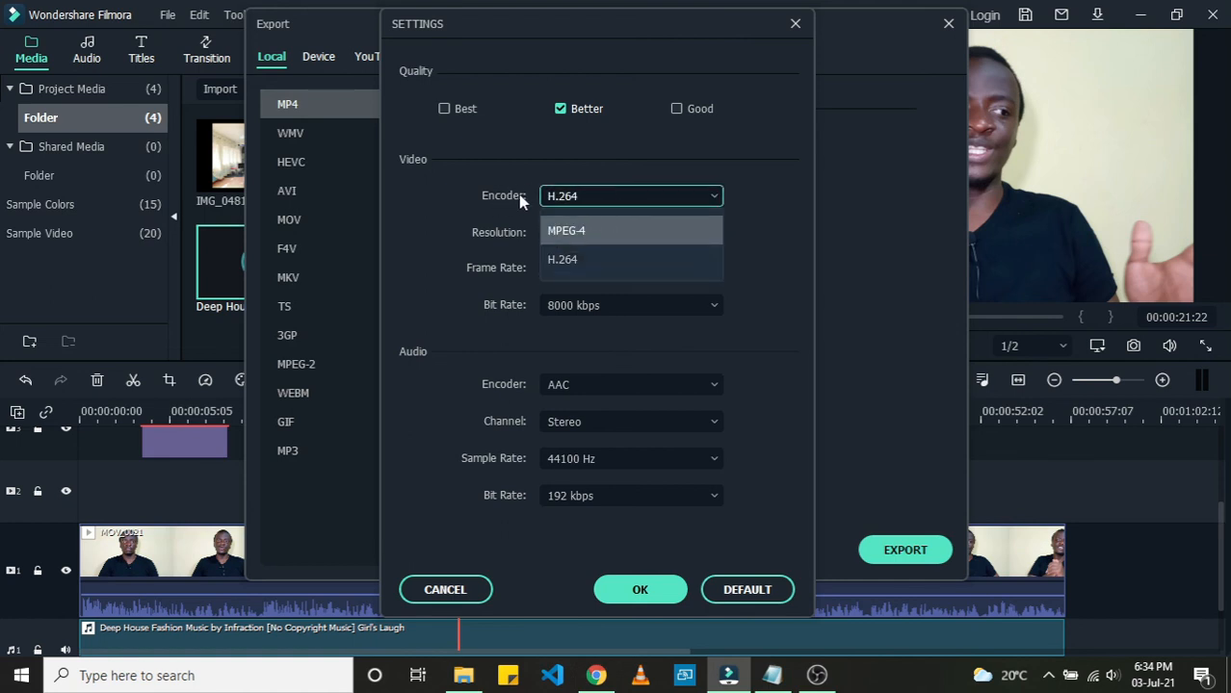
click(601, 267)
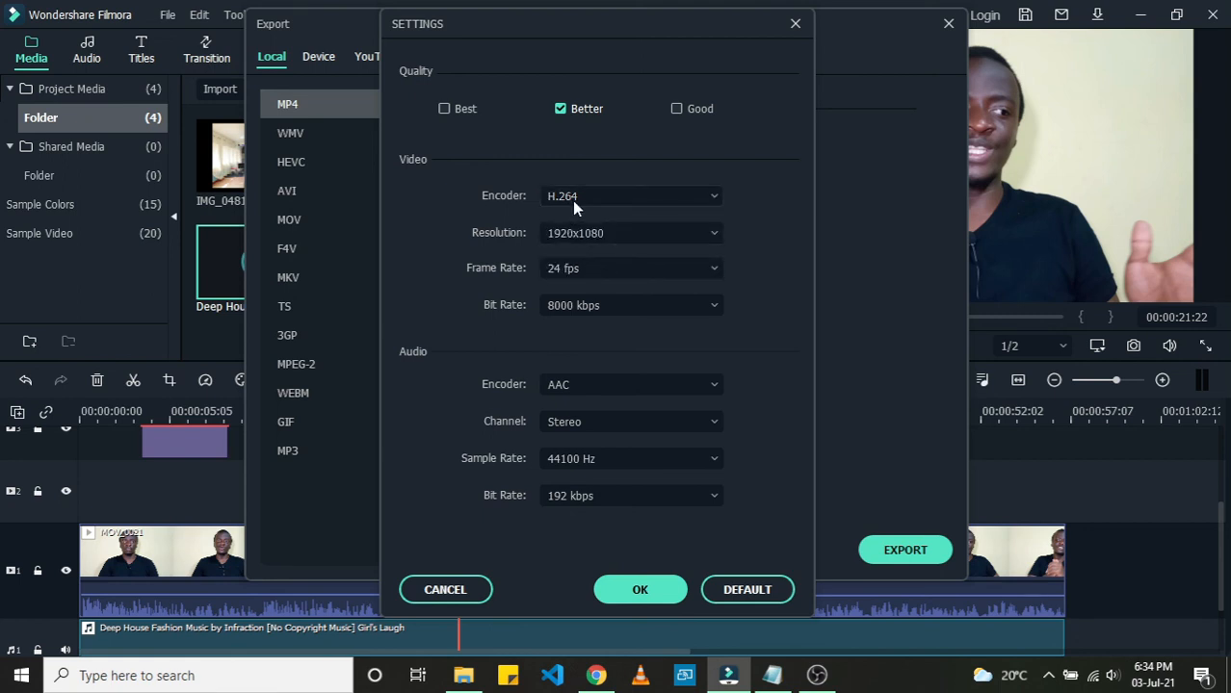
Step: Review the frame rate options, keep 24 fps, and confirm the export settings
click(575, 270)
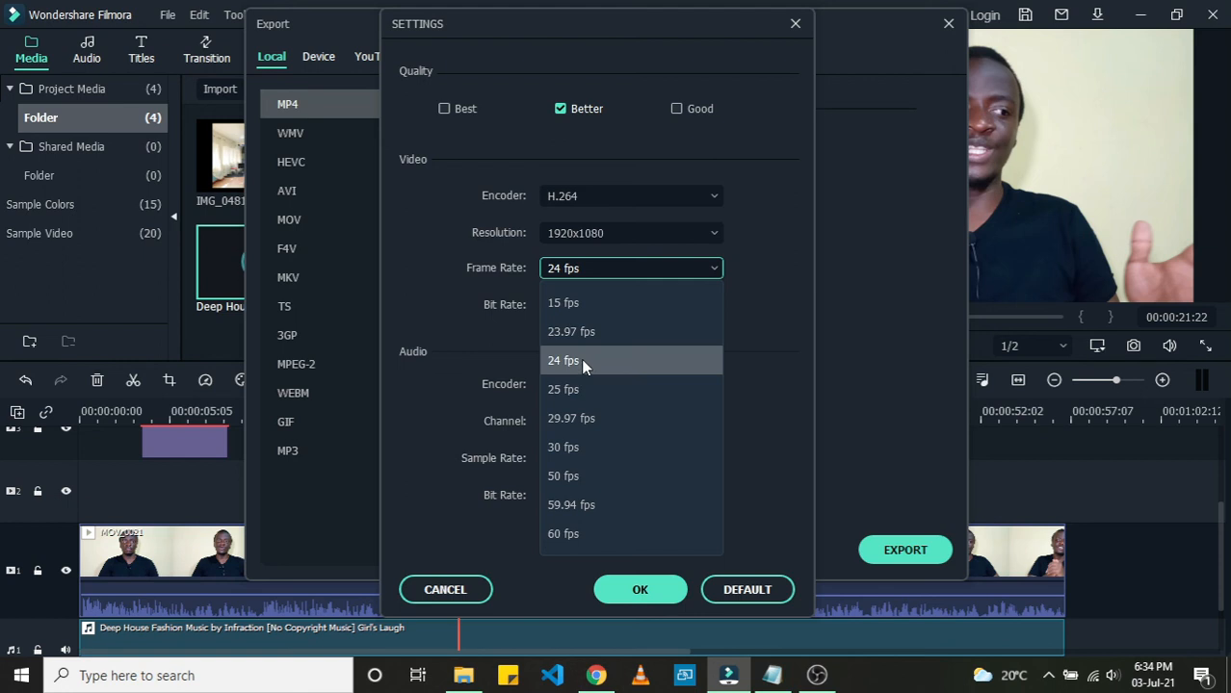
click(582, 362)
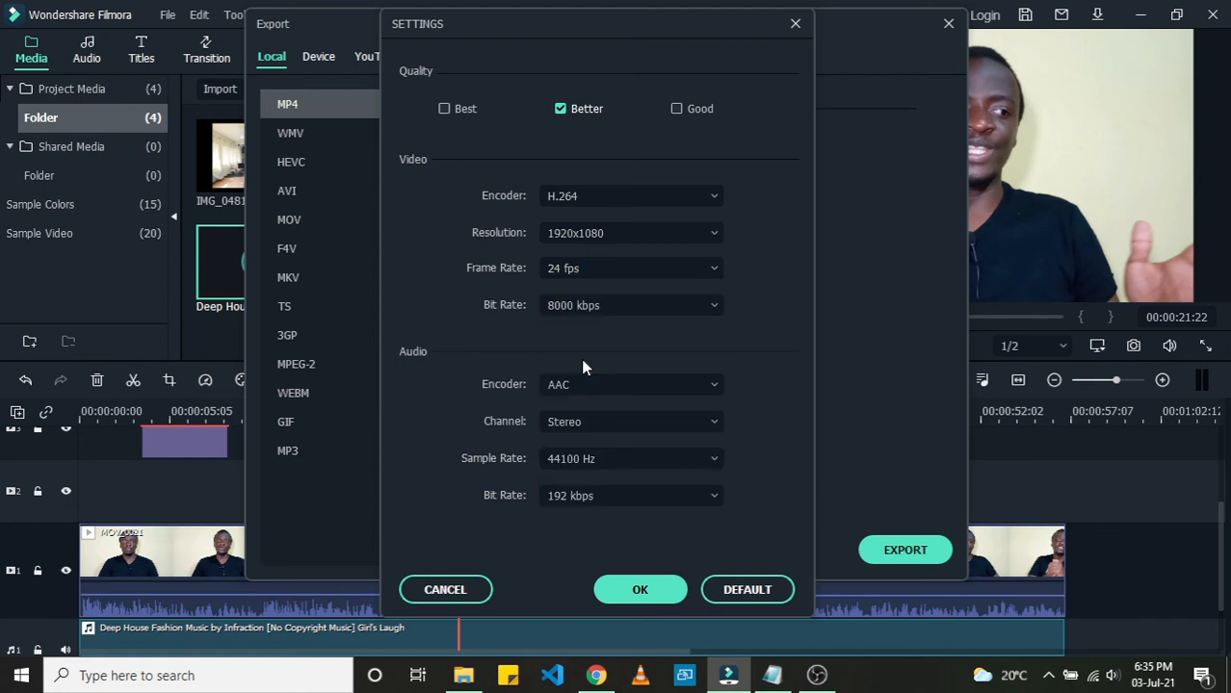
click(589, 269)
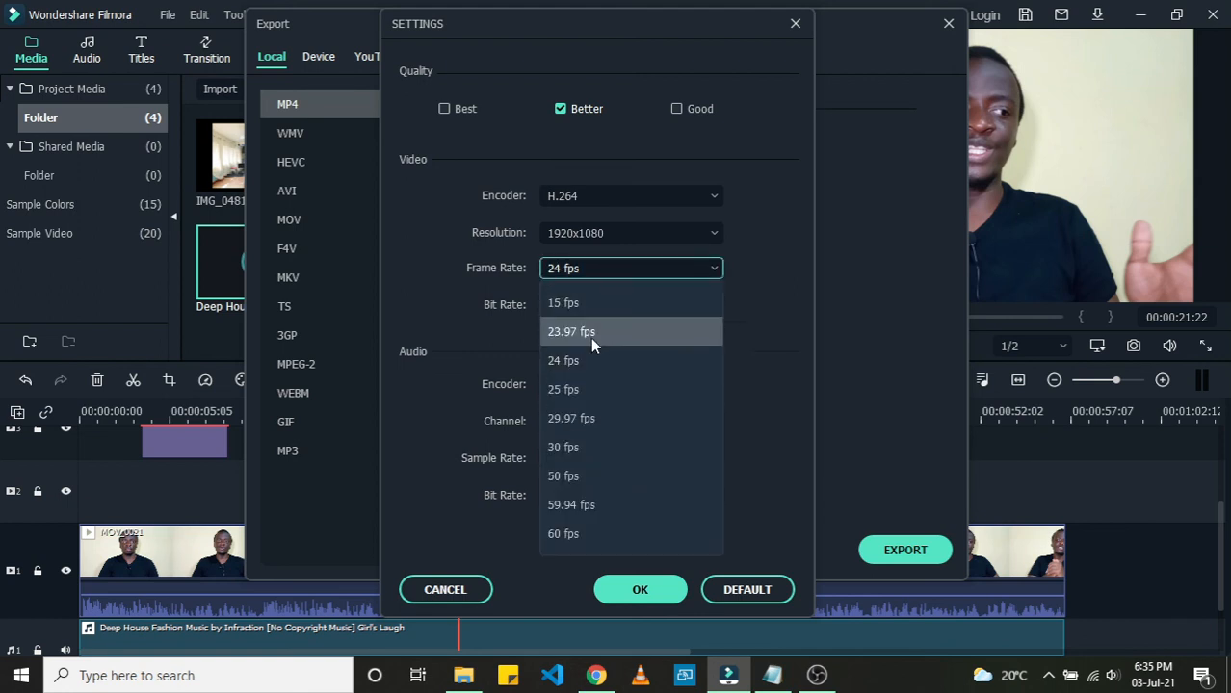
click(590, 355)
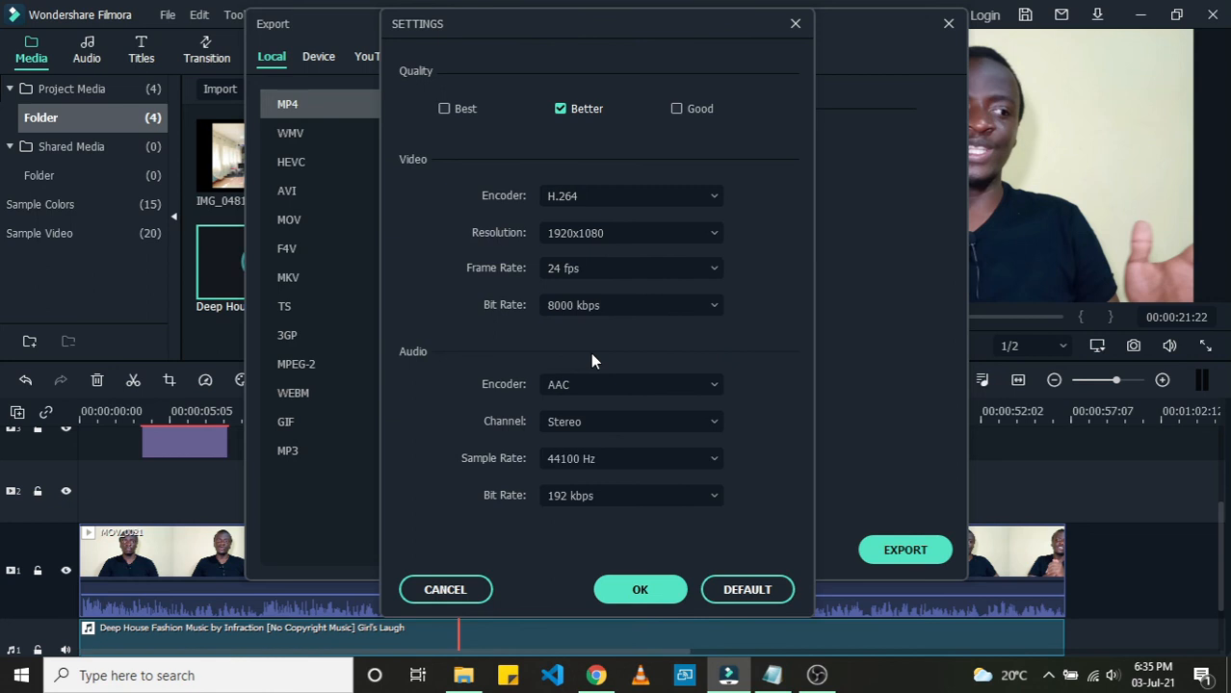
click(584, 267)
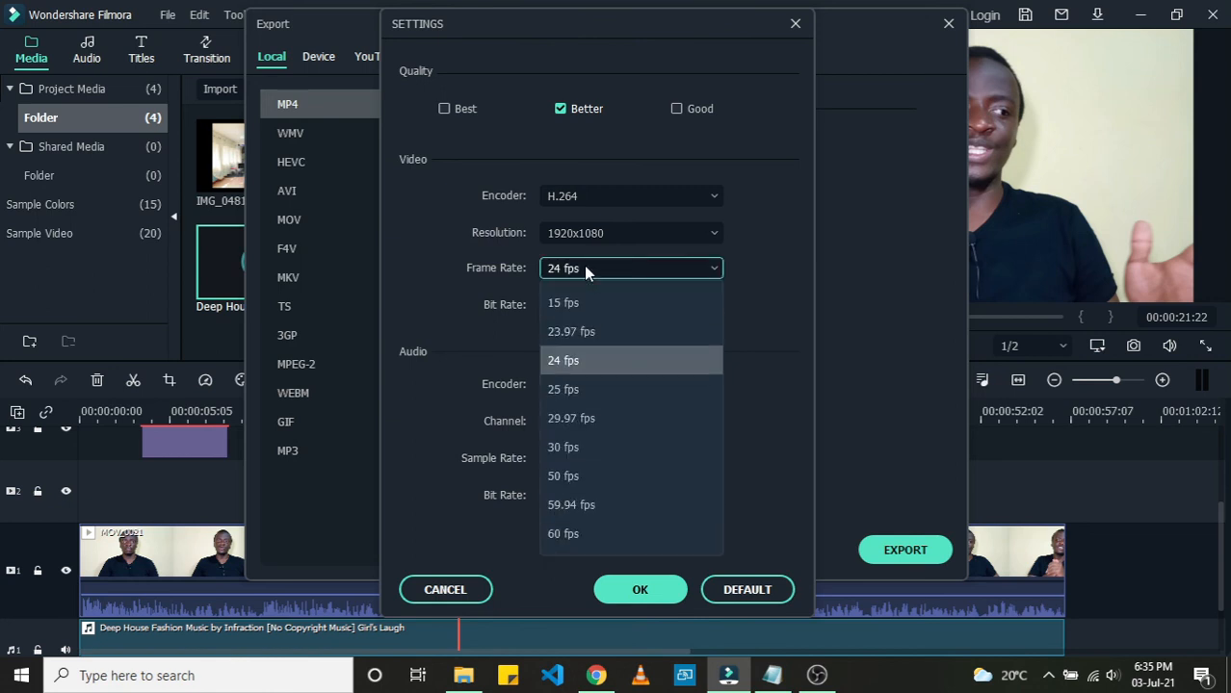
click(583, 265)
click(583, 269)
click(584, 269)
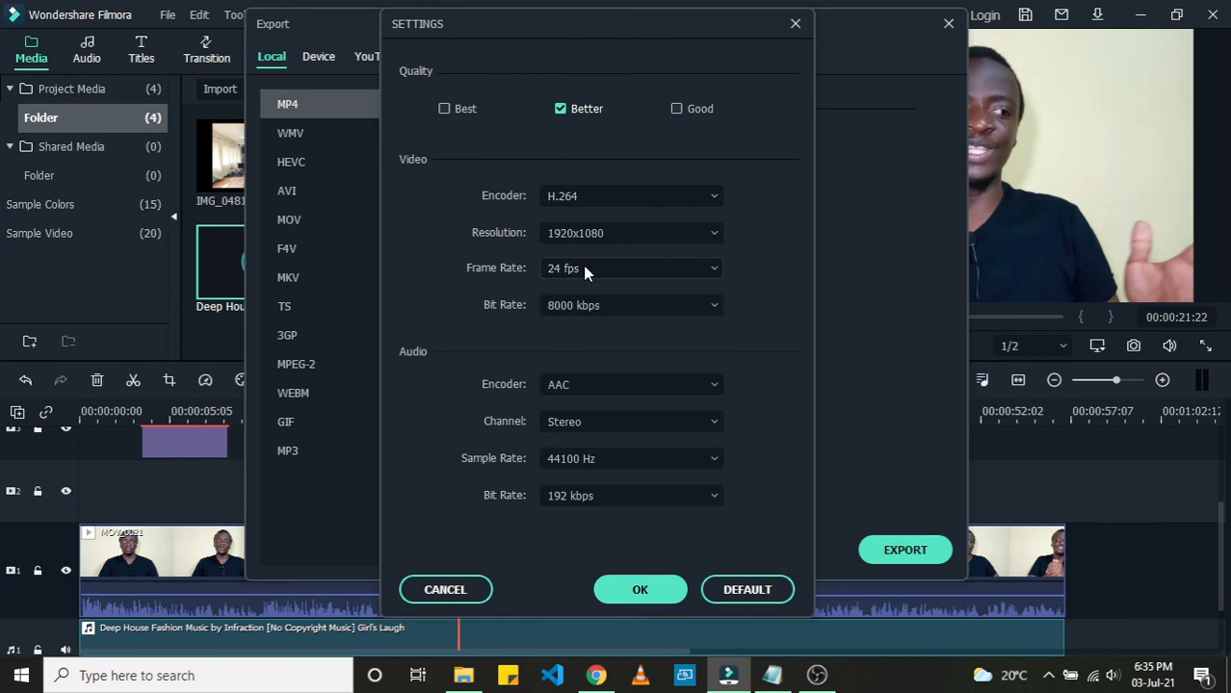
click(661, 269)
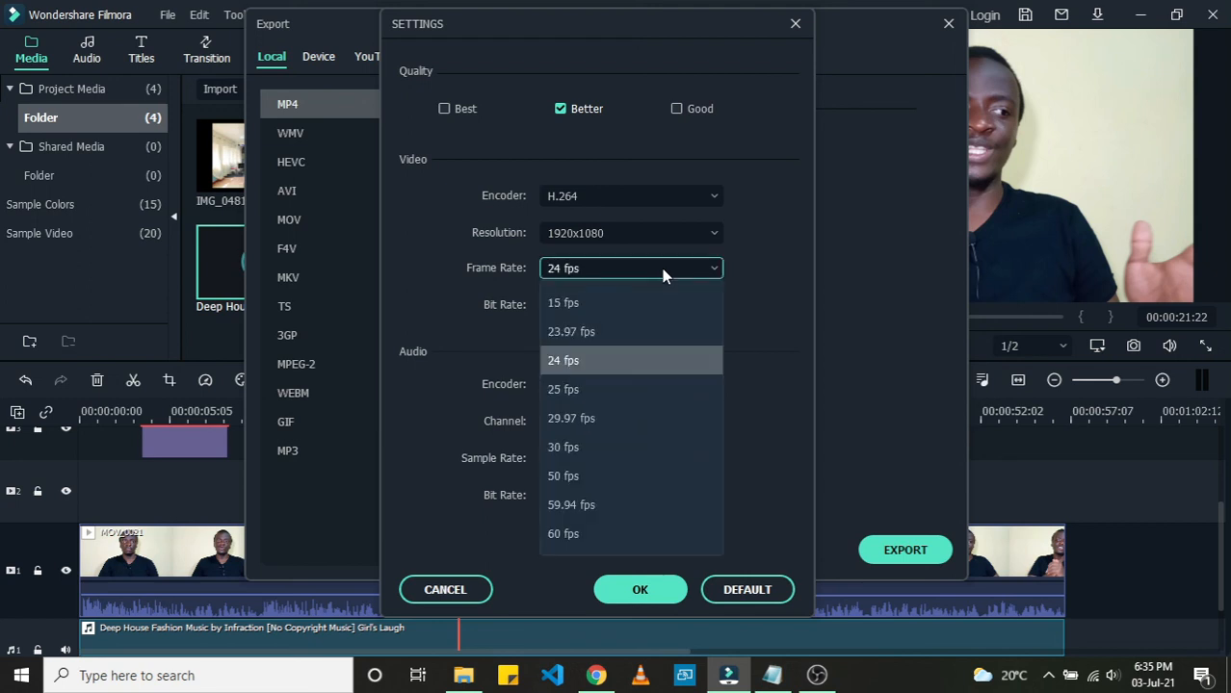
click(655, 269)
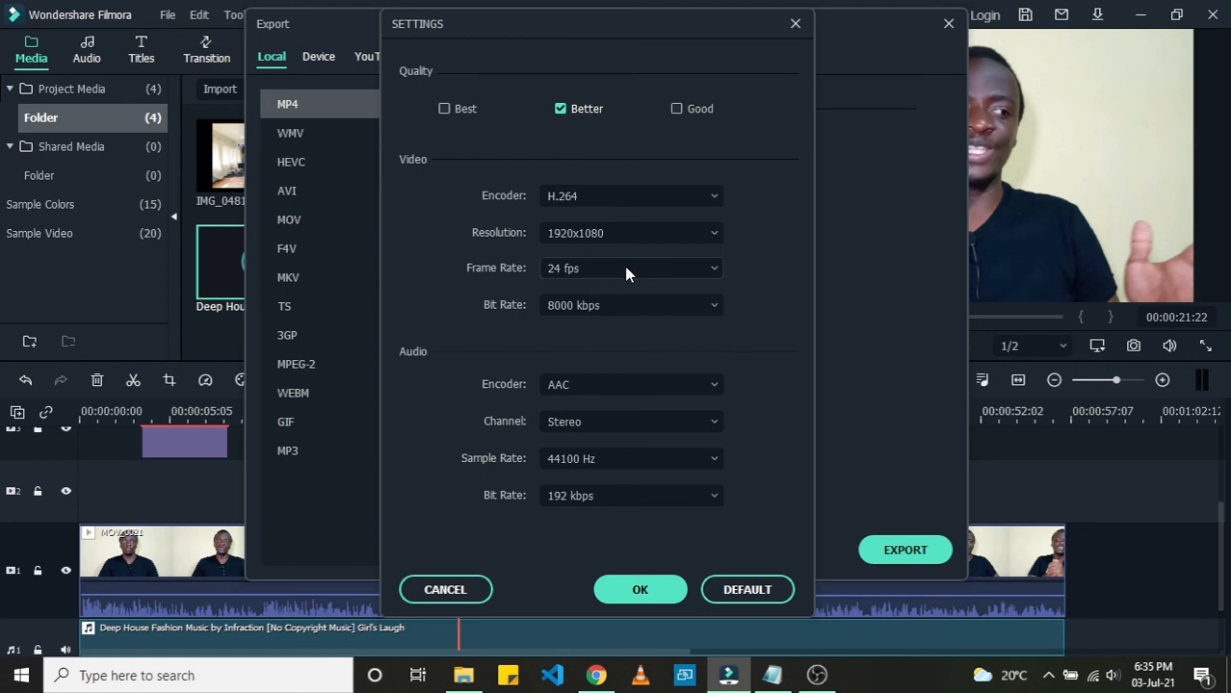
click(624, 268)
click(605, 359)
click(639, 589)
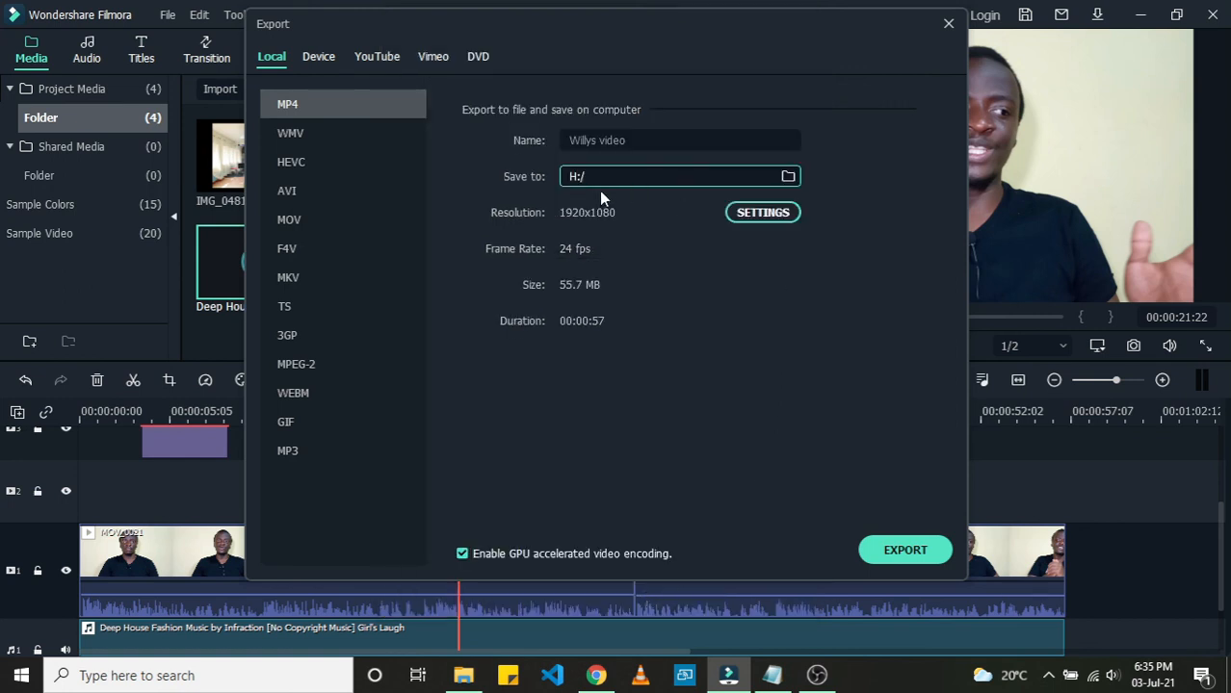
Step: Reopen and close the export settings, then compare the WMV and MP4 formats, keeping MP4 selected
click(752, 214)
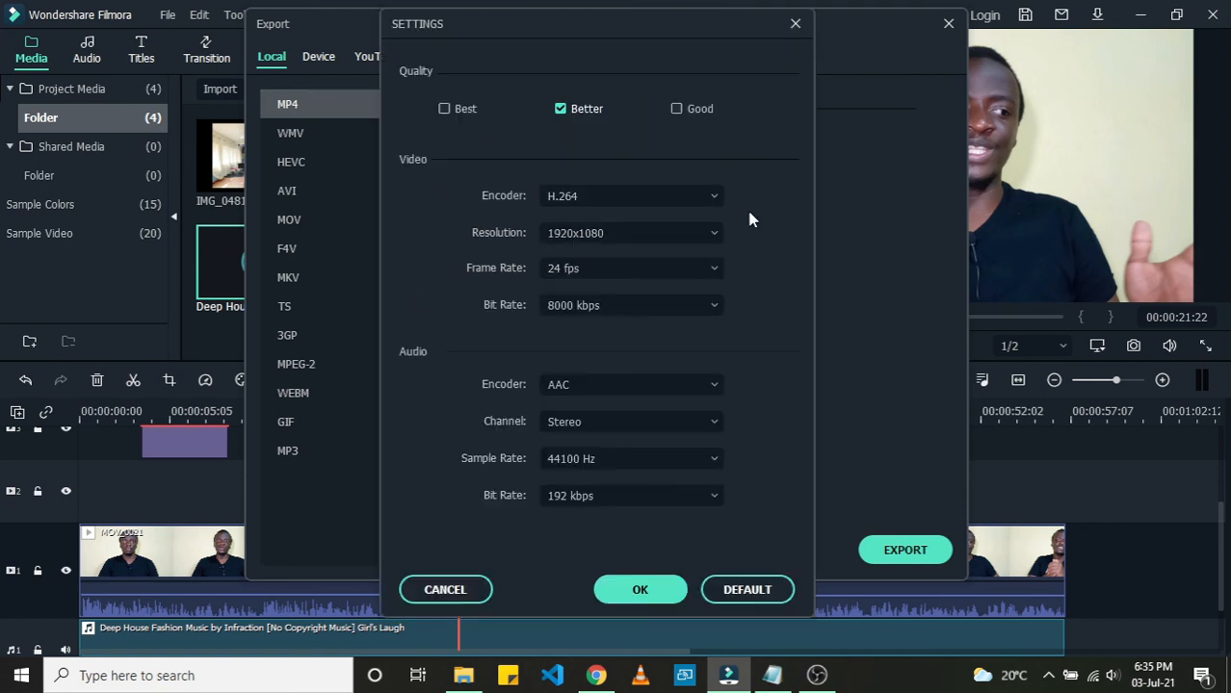
click(795, 25)
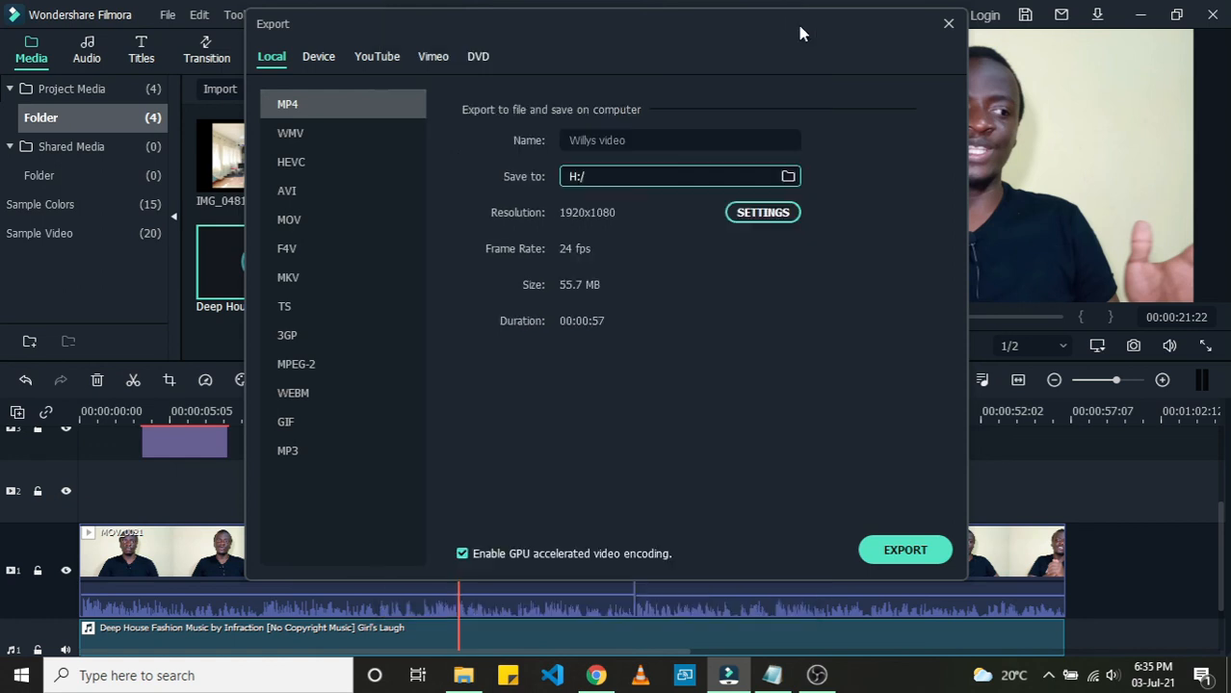
click(739, 221)
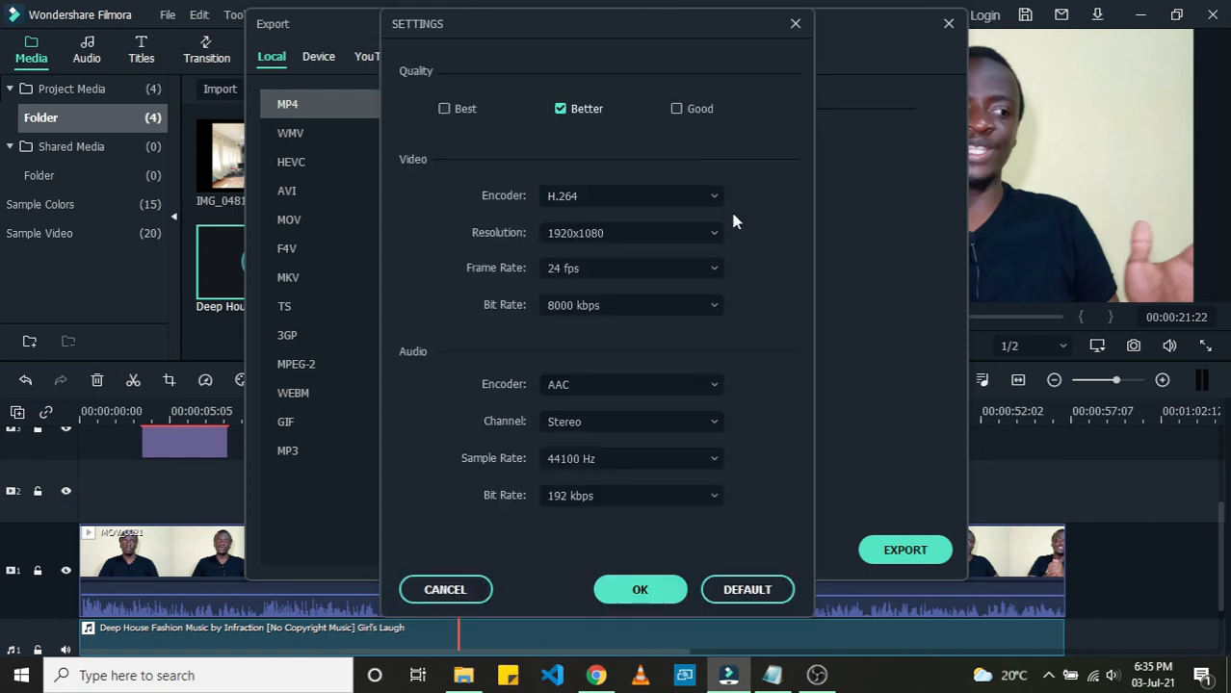
click(795, 24)
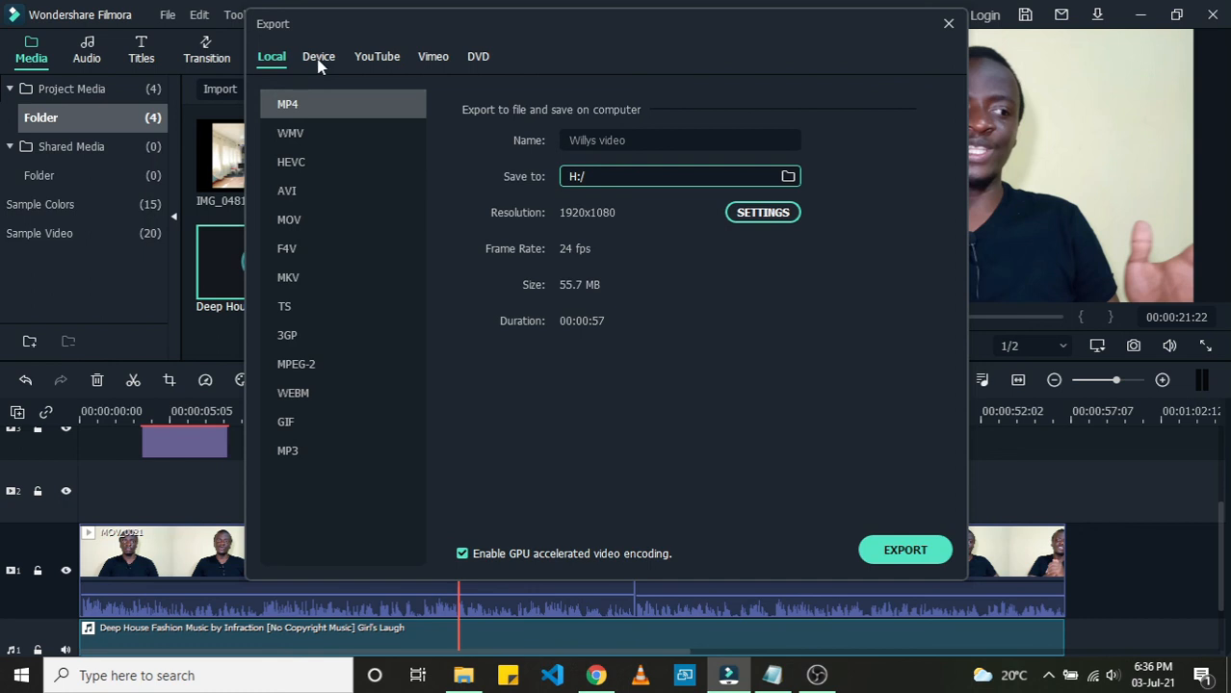
click(321, 133)
click(320, 107)
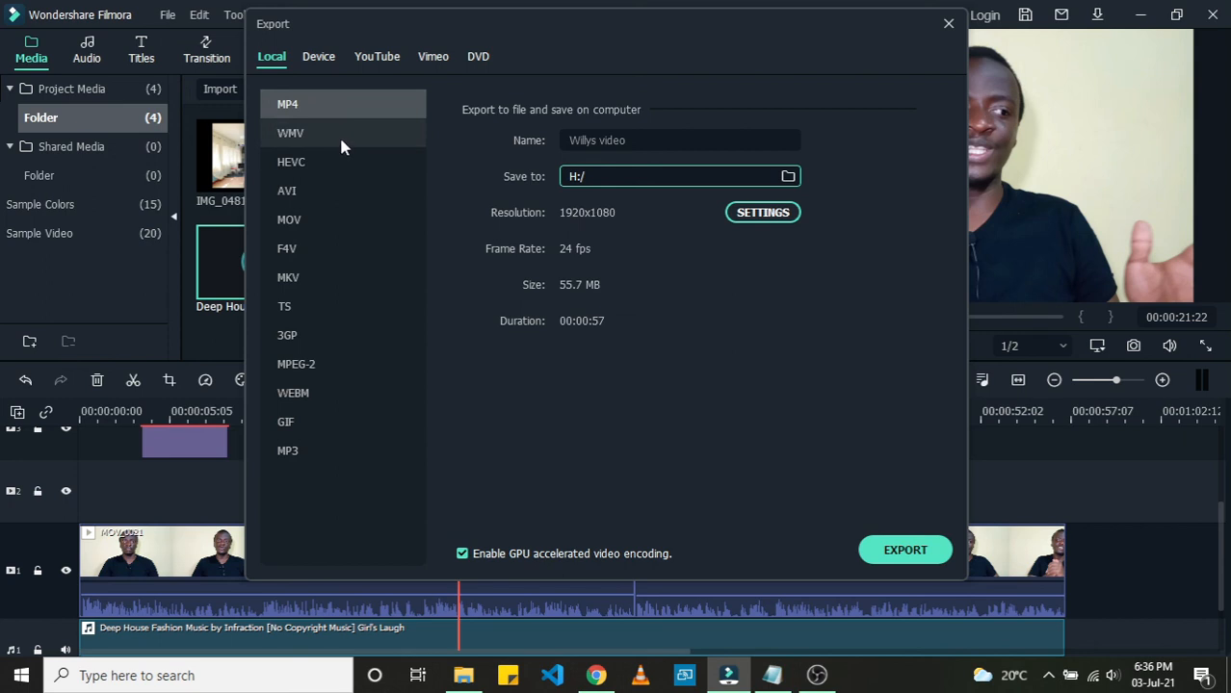
click(337, 137)
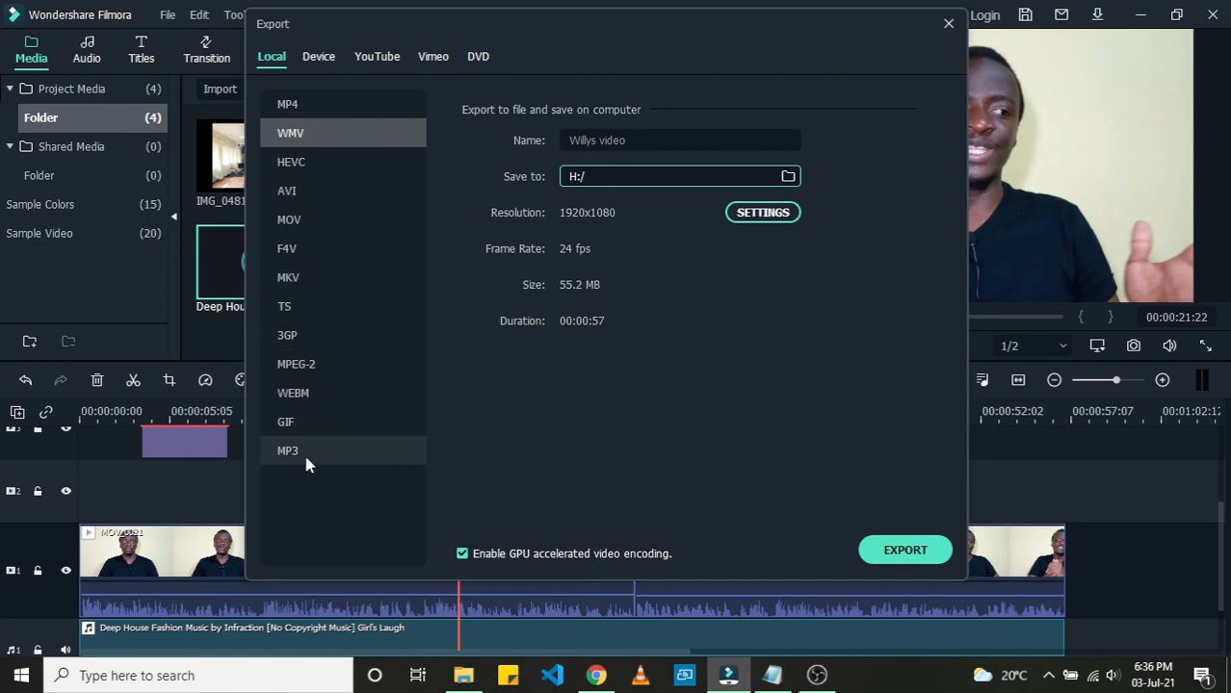
click(307, 113)
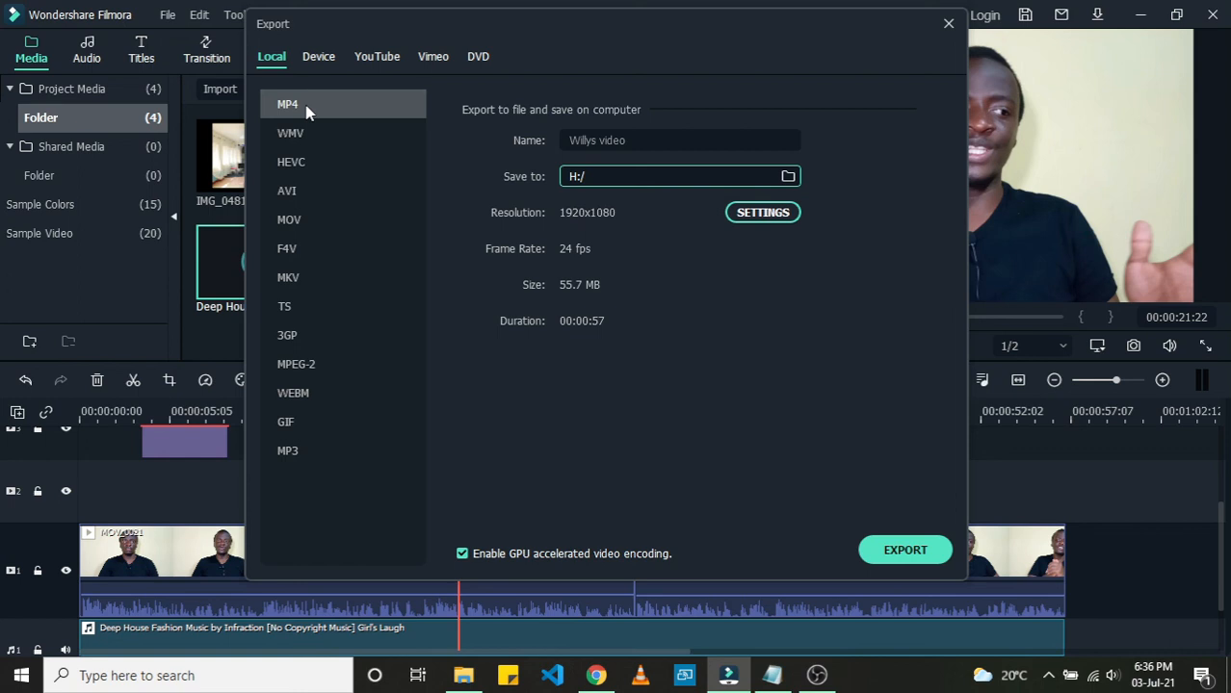
Step: Browse the Device, YouTube, Vimeo and DVD export destinations to see their options
click(316, 58)
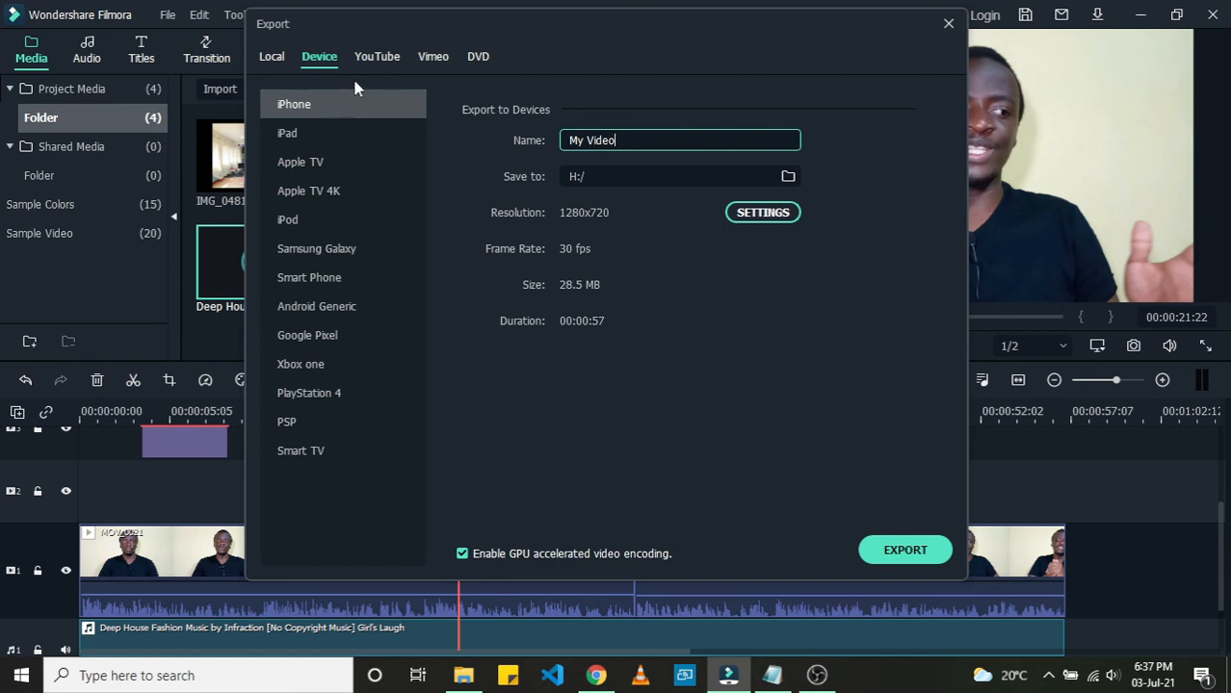
click(378, 58)
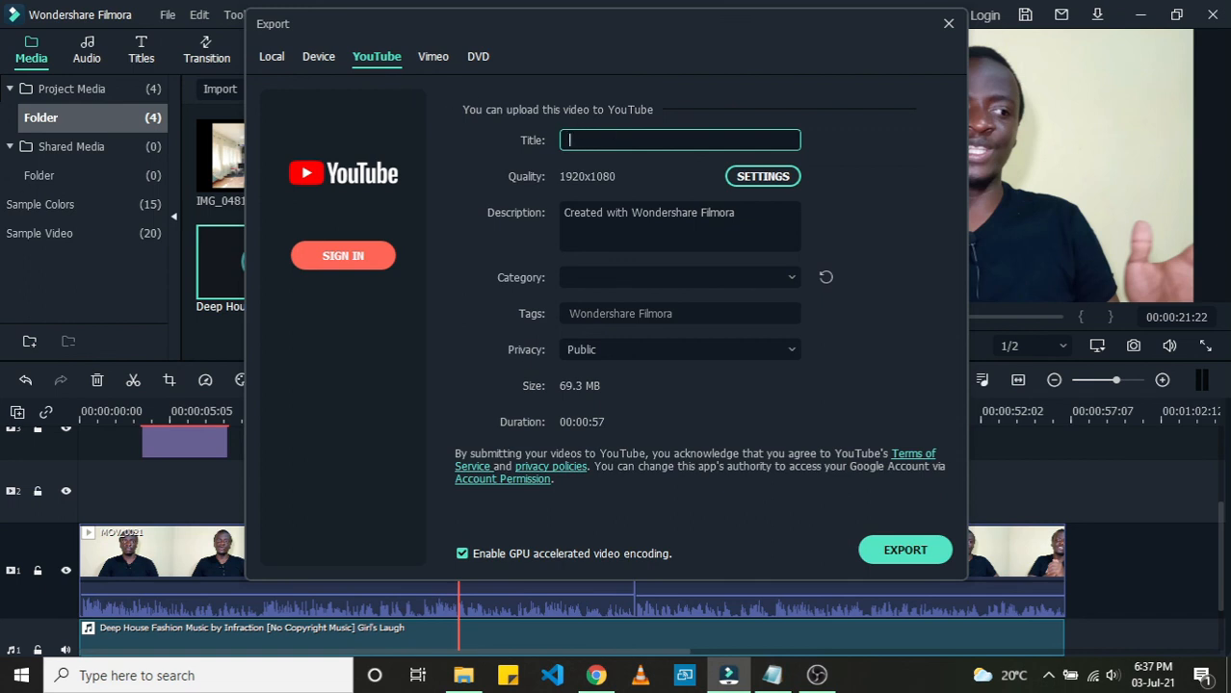
click(432, 57)
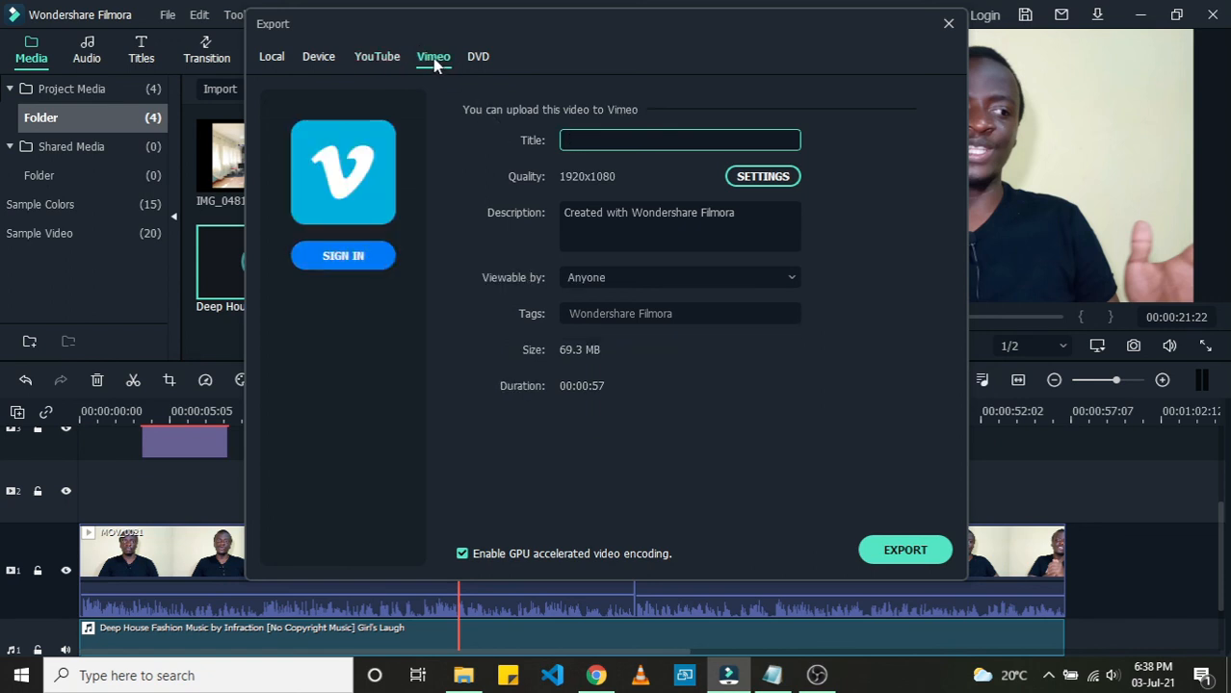
click(385, 61)
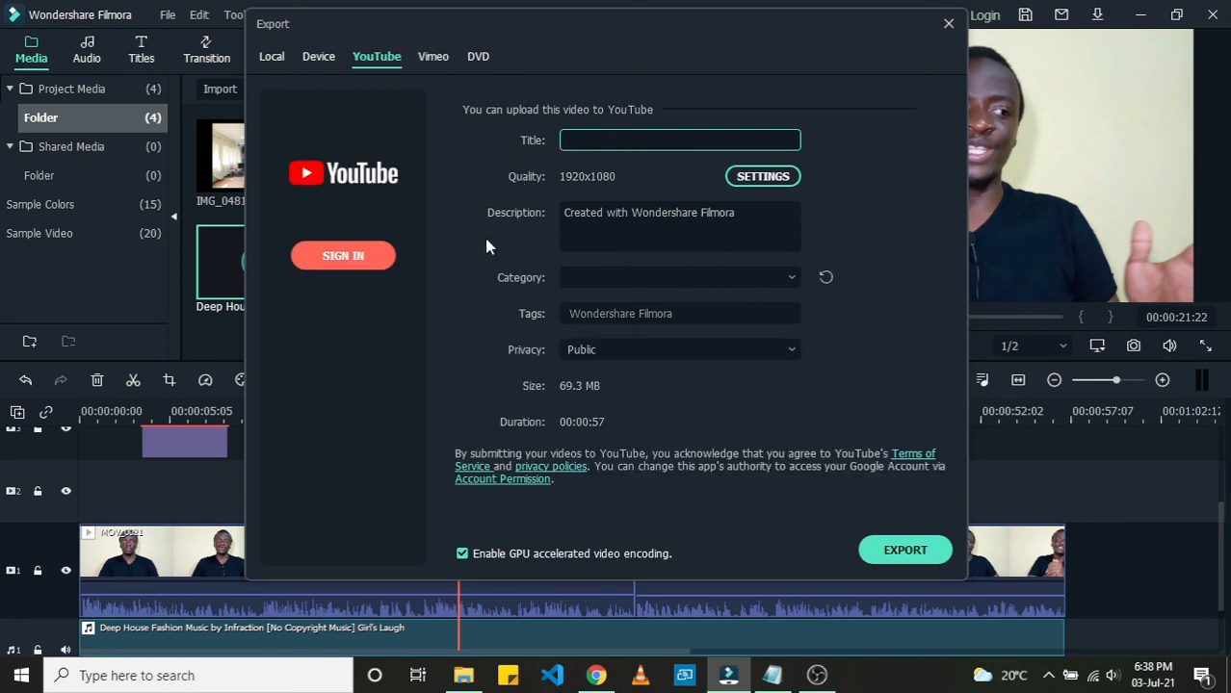
click(433, 59)
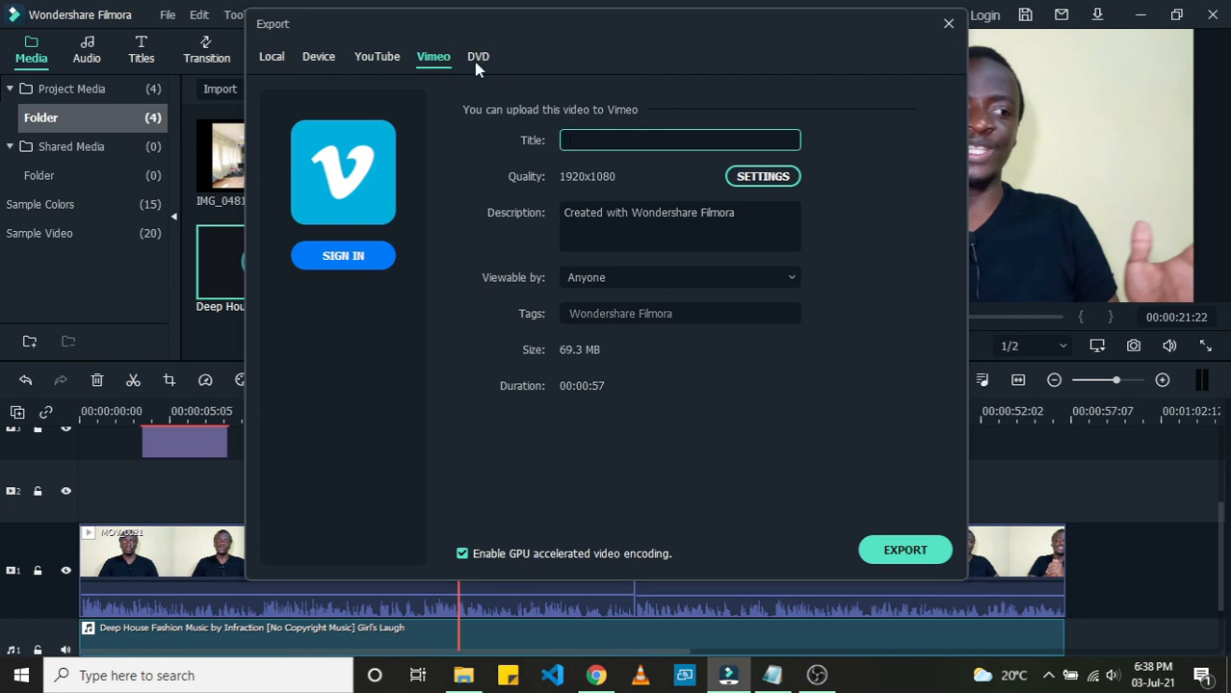
click(475, 60)
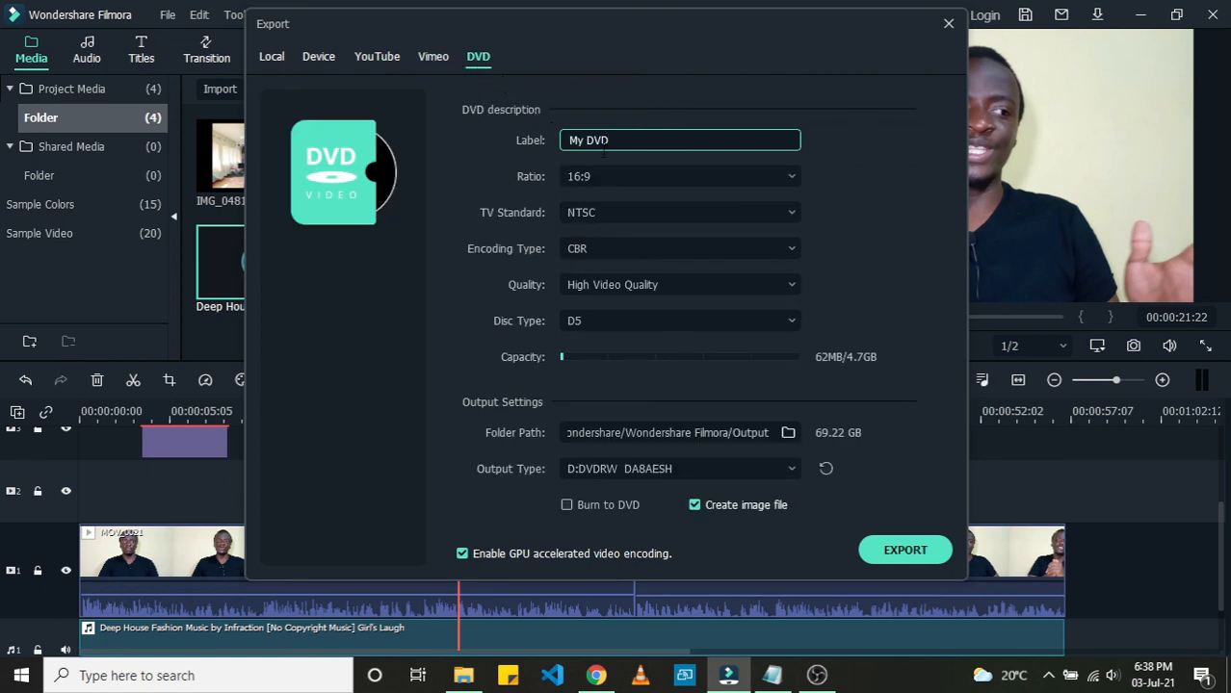
Step: Return to local export and start exporting the video as MP4
click(273, 56)
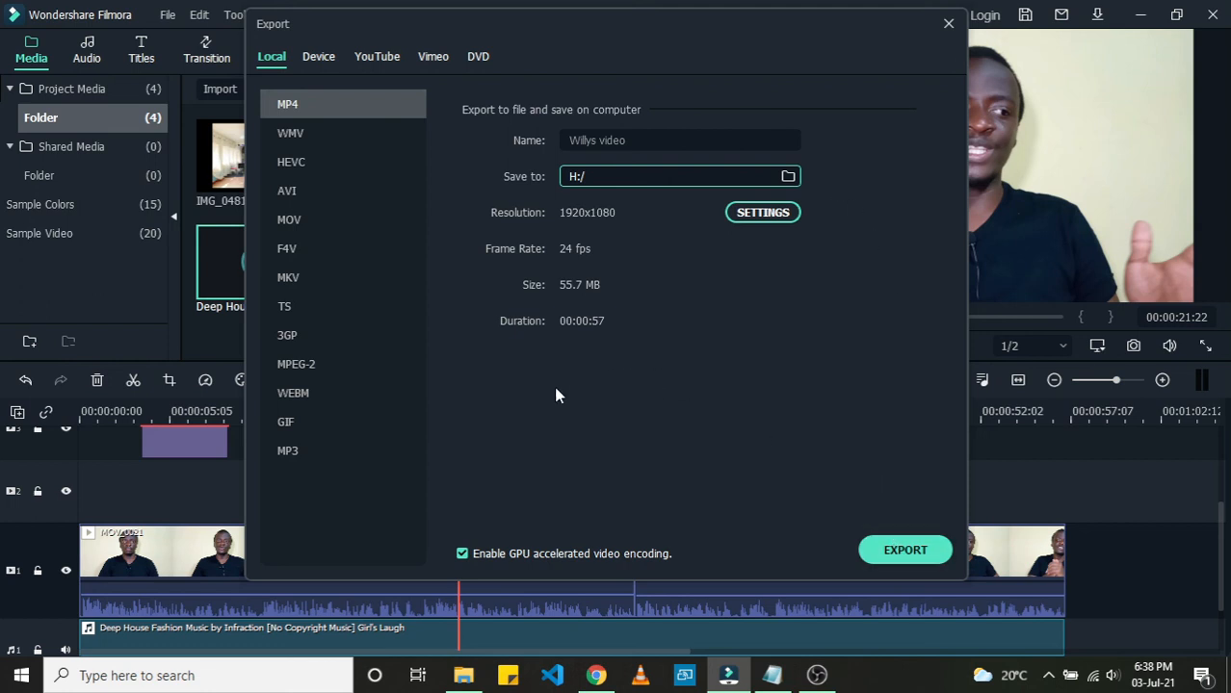
click(904, 551)
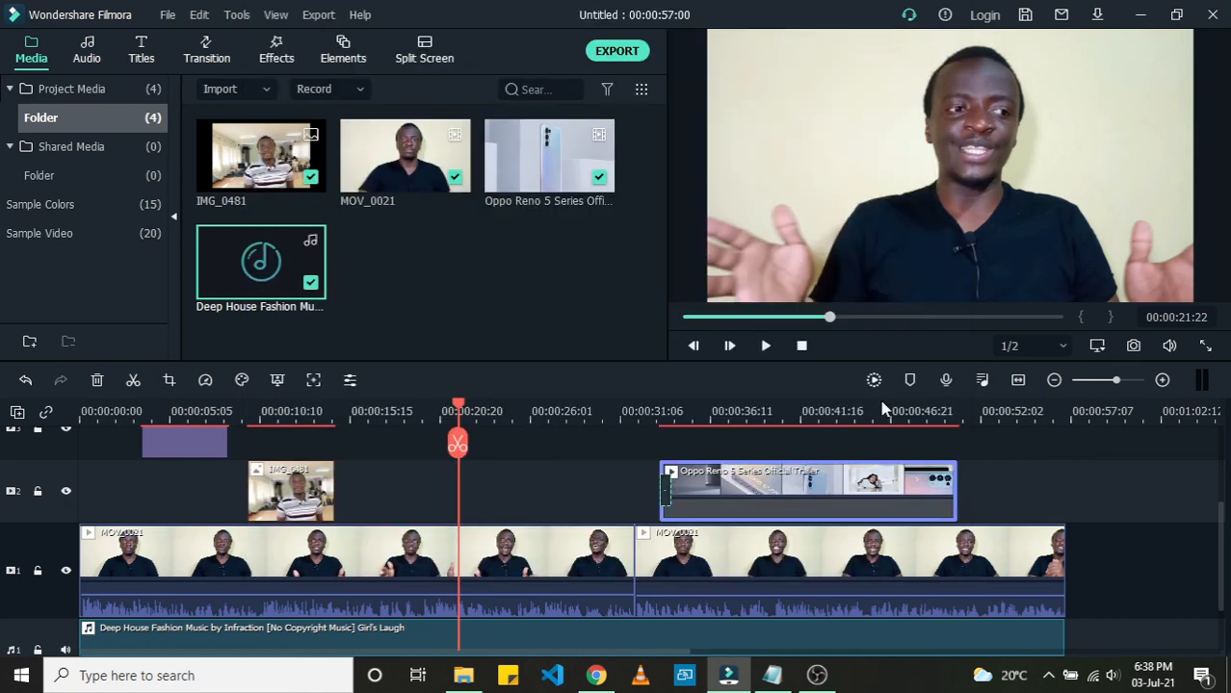
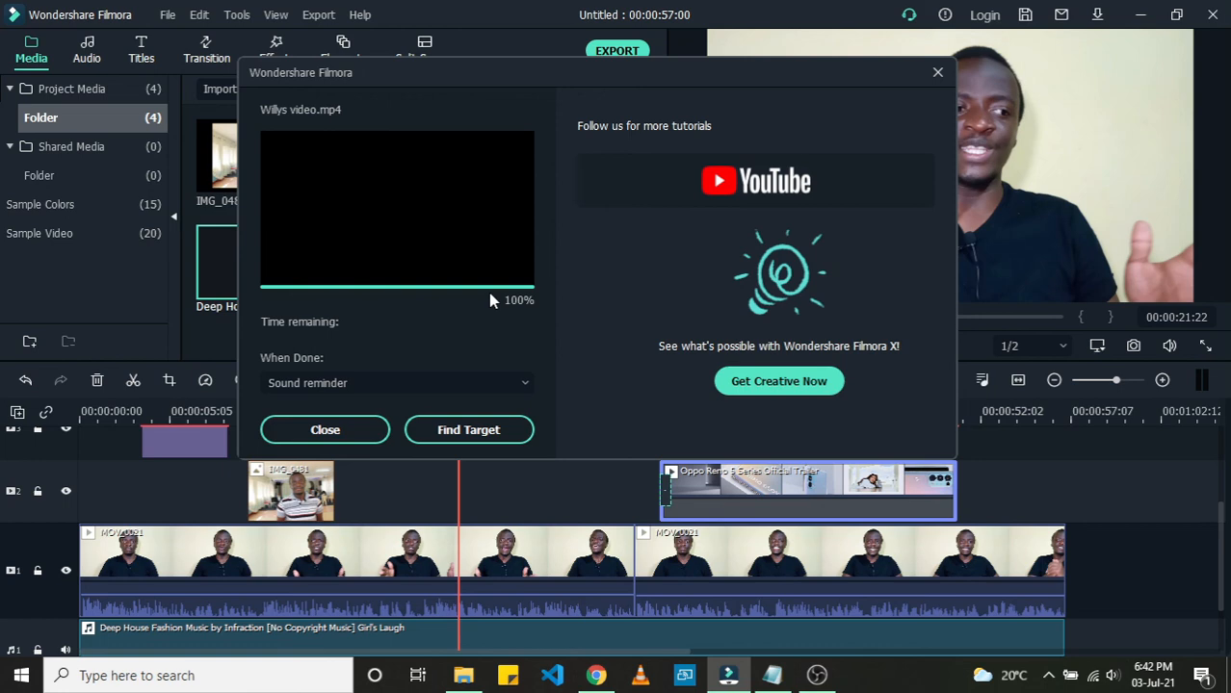
Step: Close the export window and save the project as MY VIDEO on the Desktop
click(325, 430)
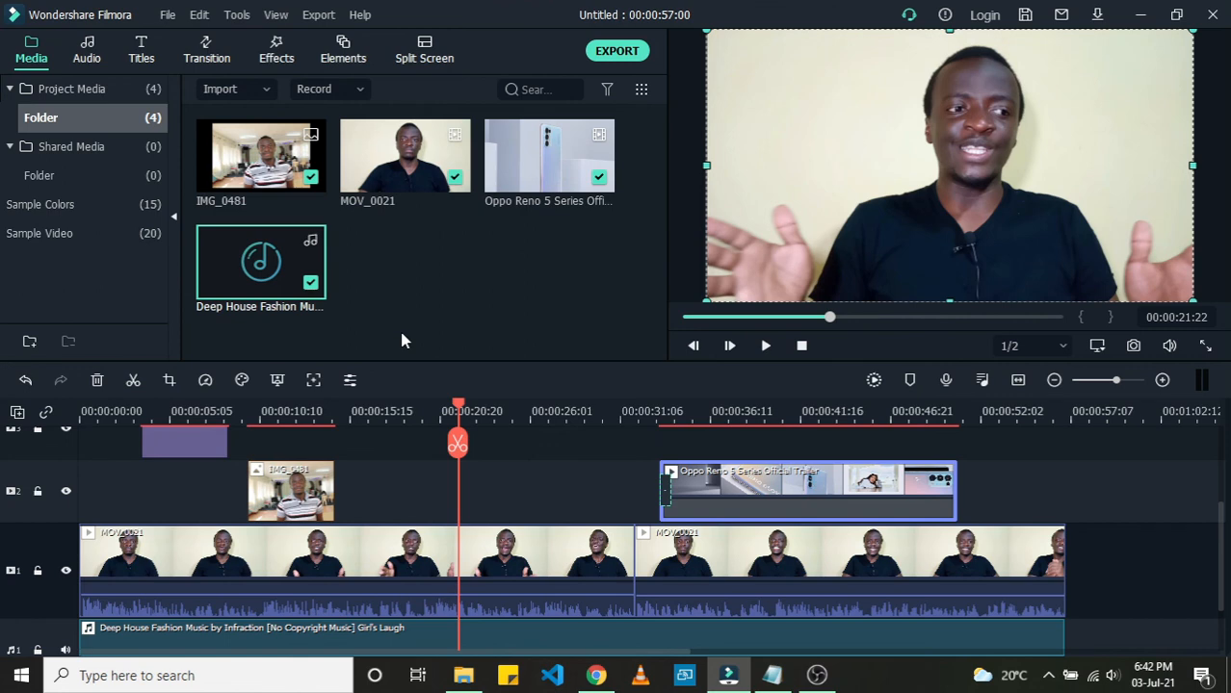
click(165, 17)
mouse_move(205, 43)
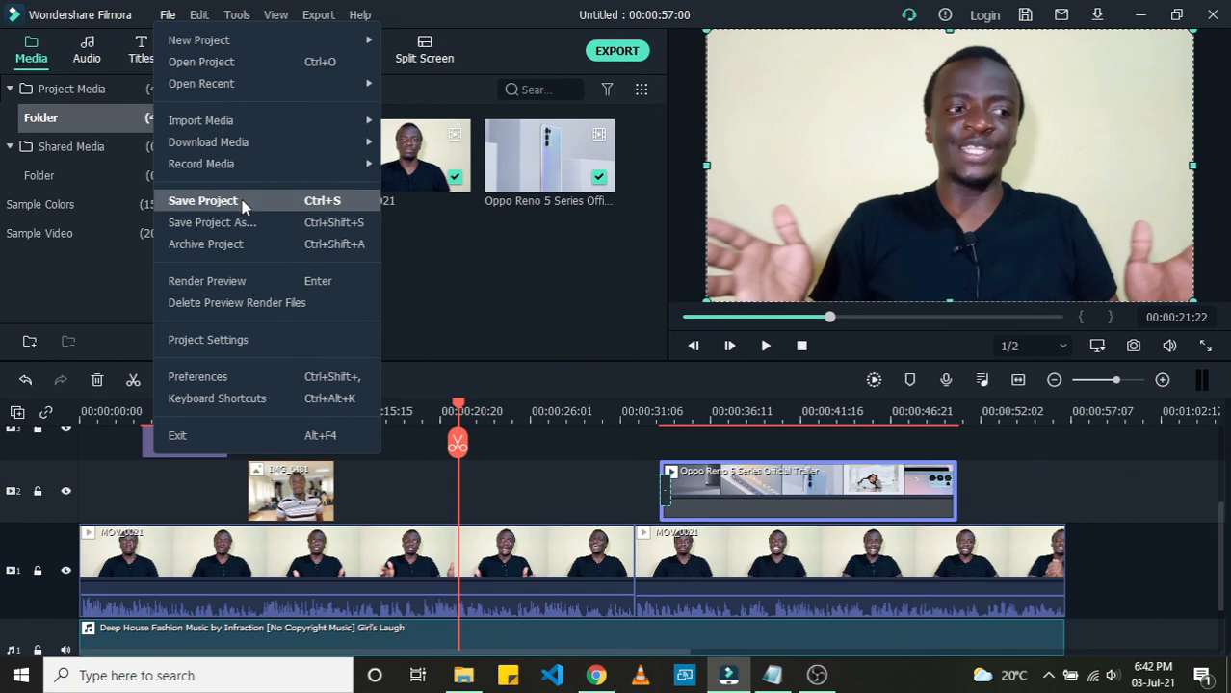
click(242, 201)
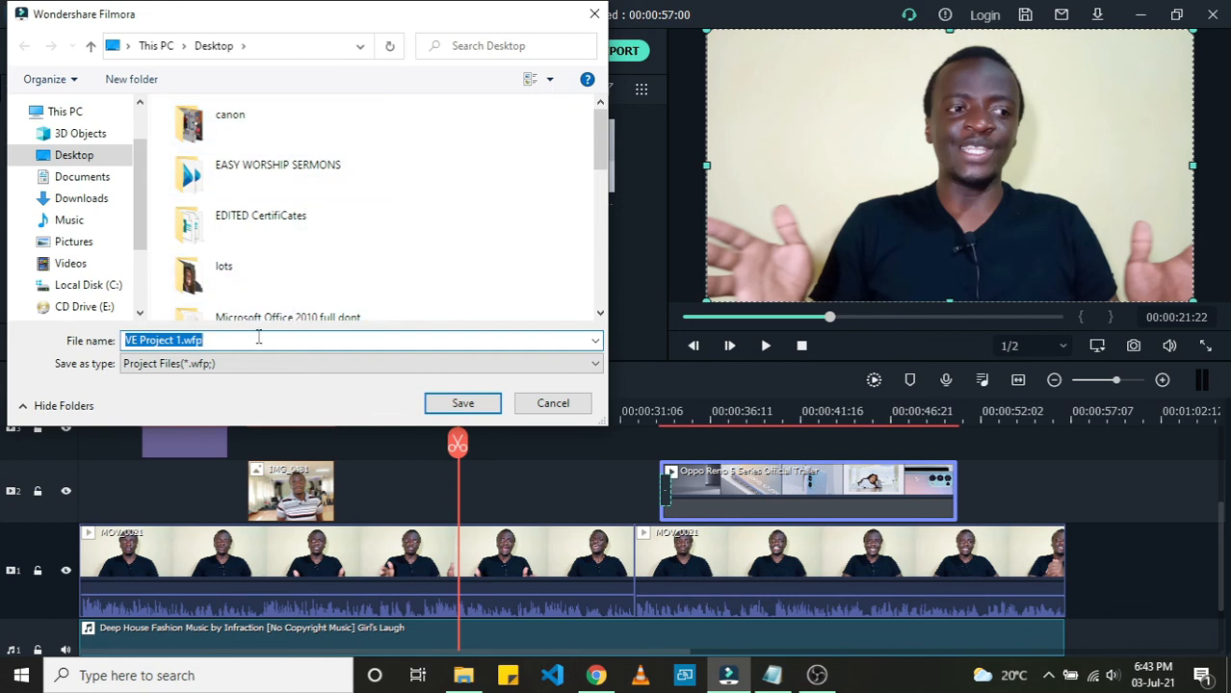
text(M)
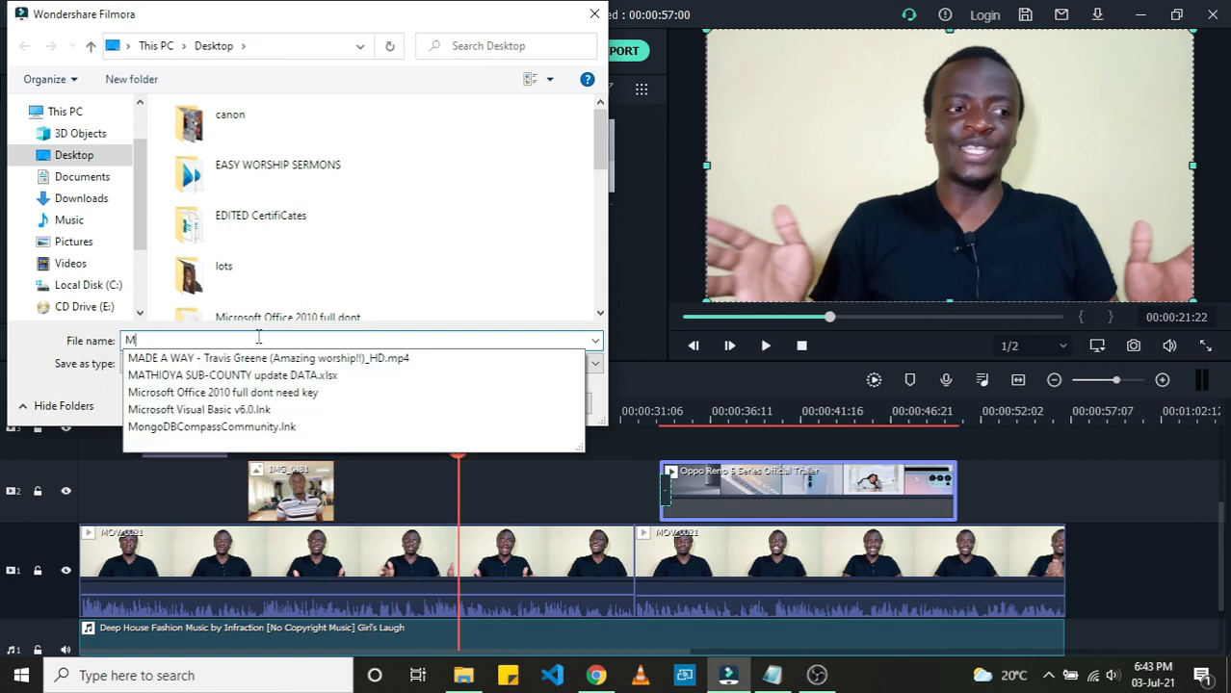
text(Y VIDEO)
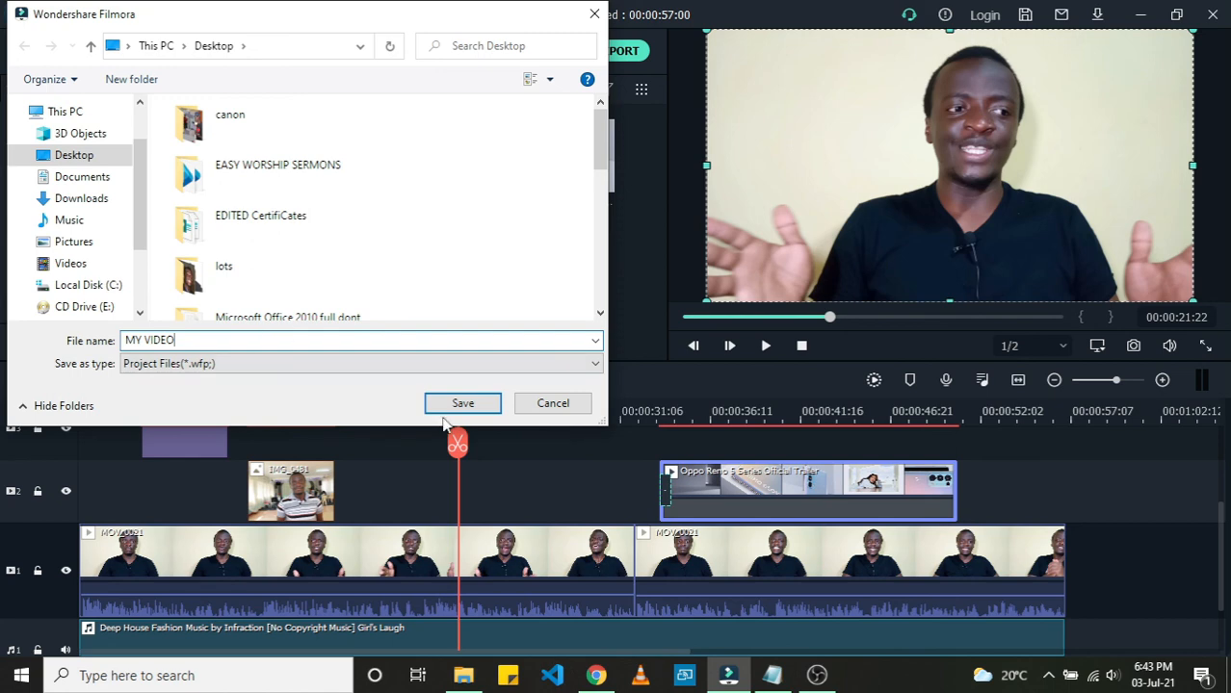
click(493, 408)
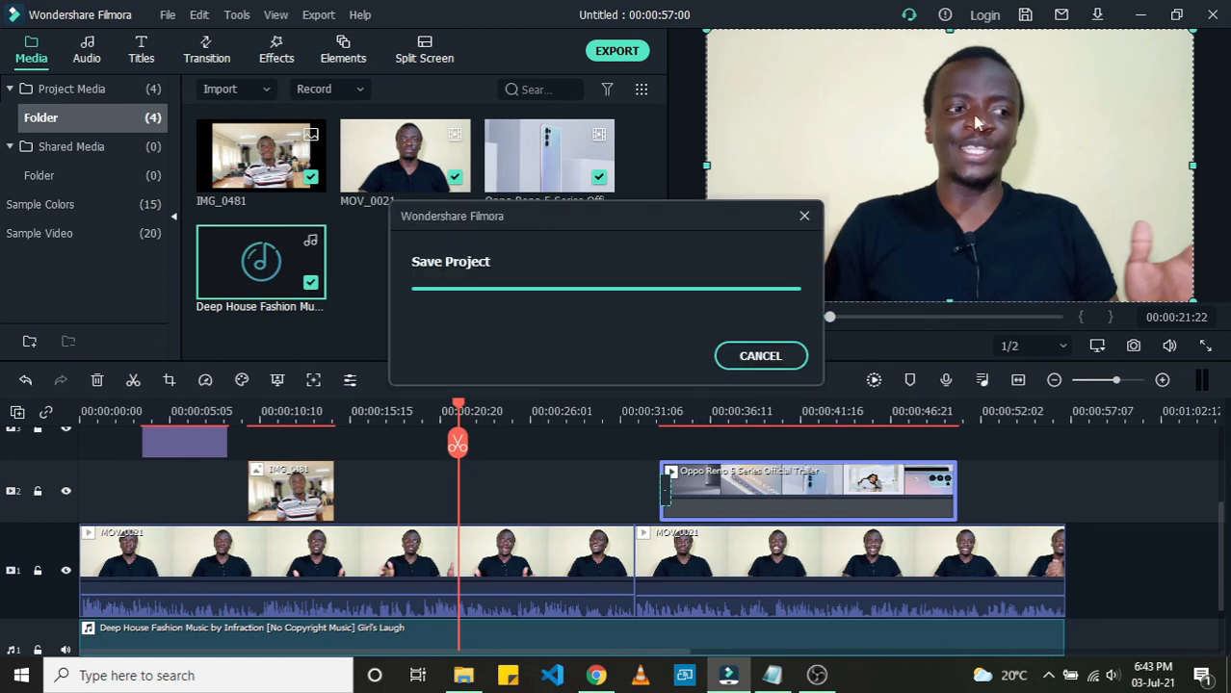
Step: Switch to File Explorer, open the New Volume (H:) drive and play the exported Willys video.mp4
click(461, 680)
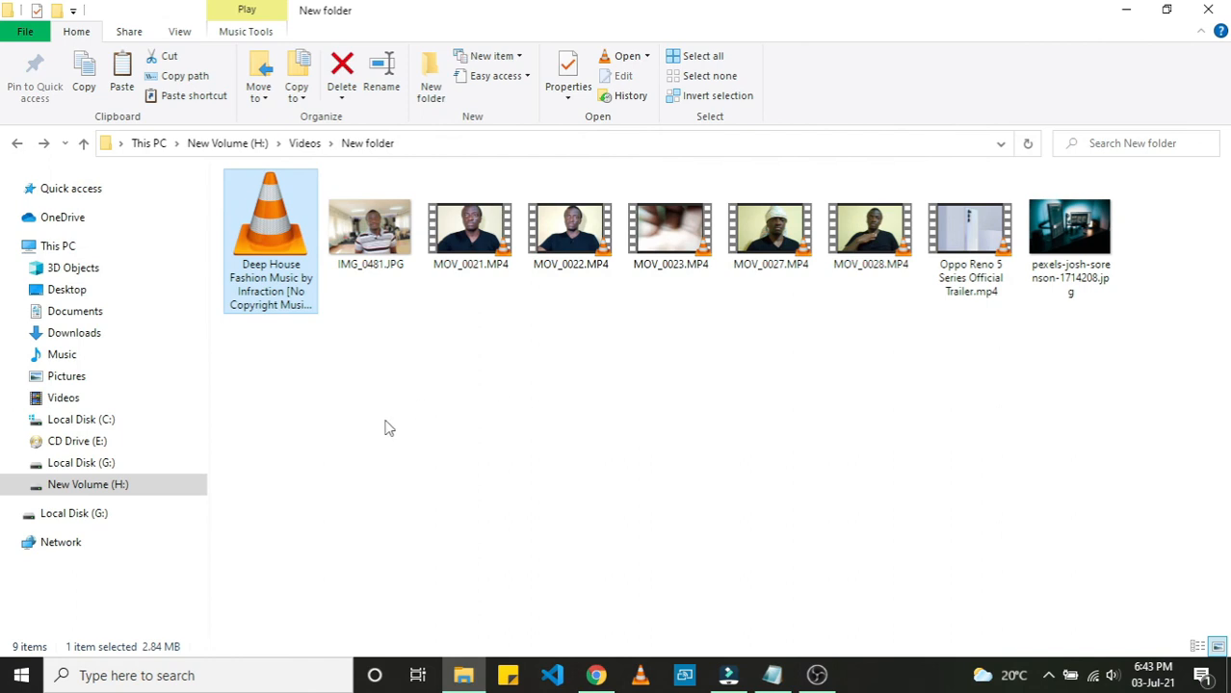
click(139, 489)
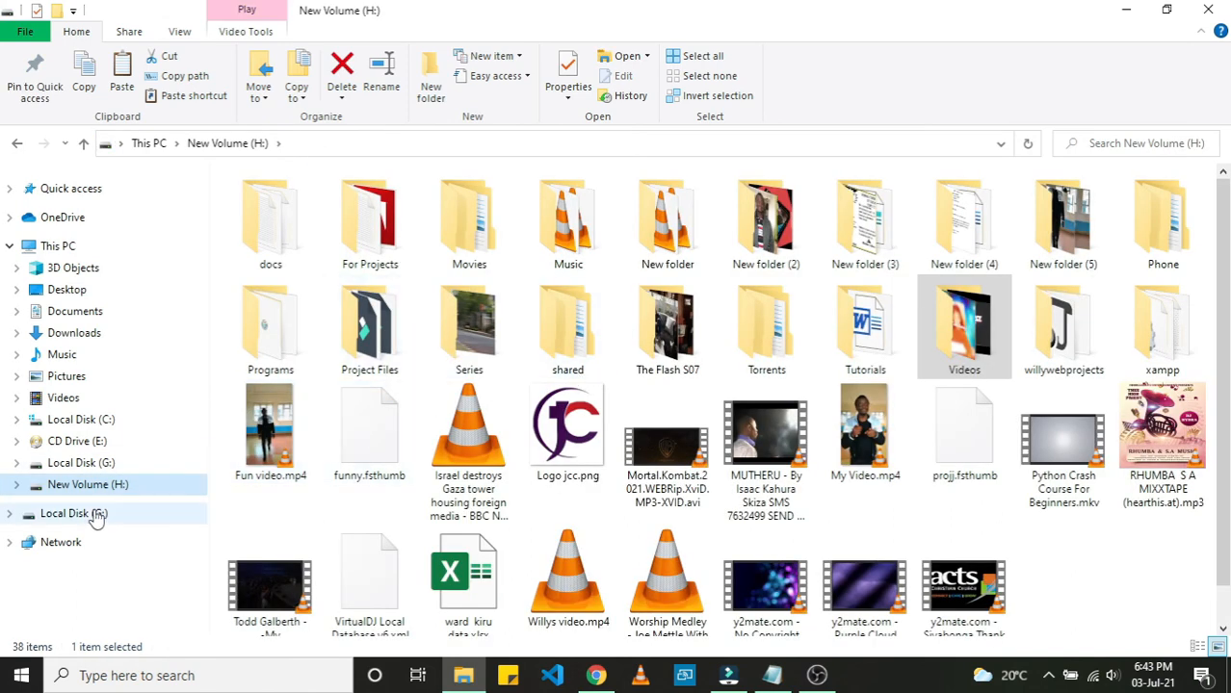
scroll(385, 511, down, 1)
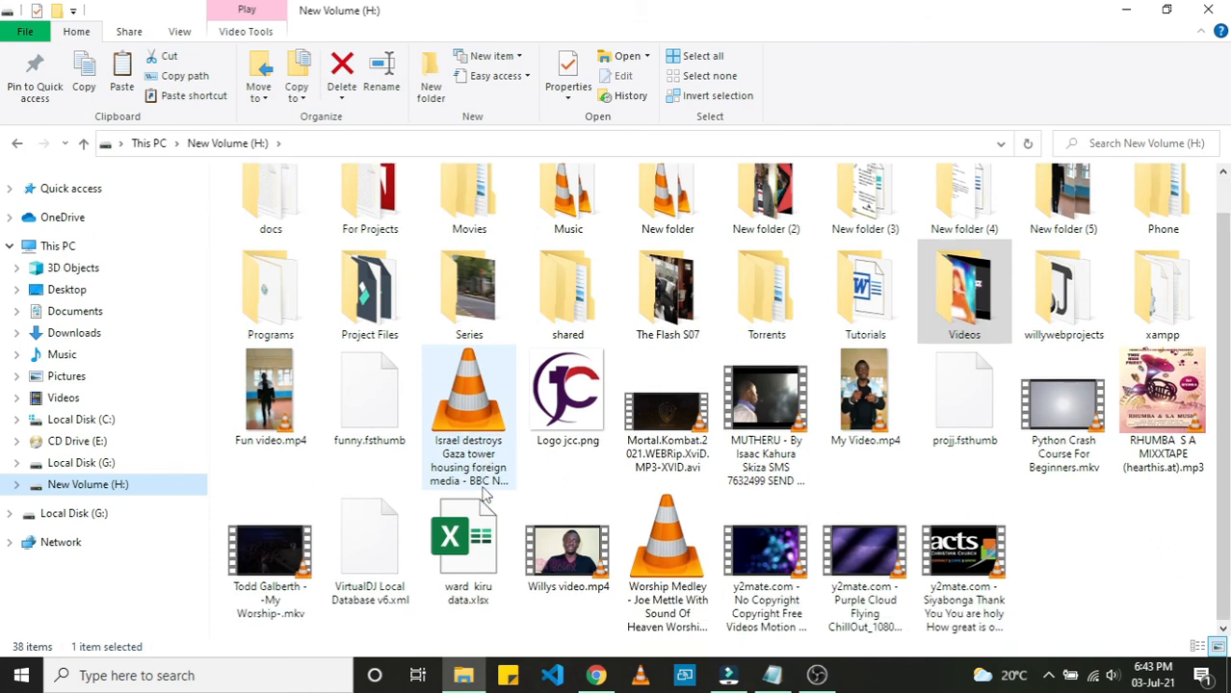
click(578, 549)
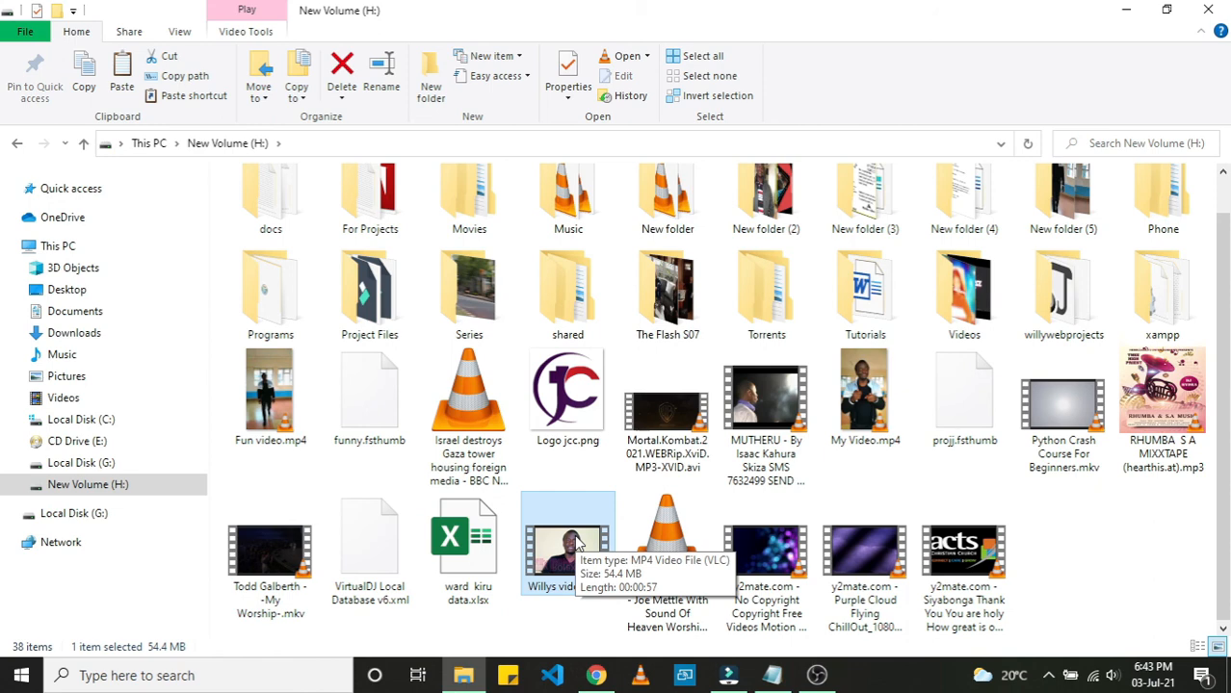
double_click(575, 545)
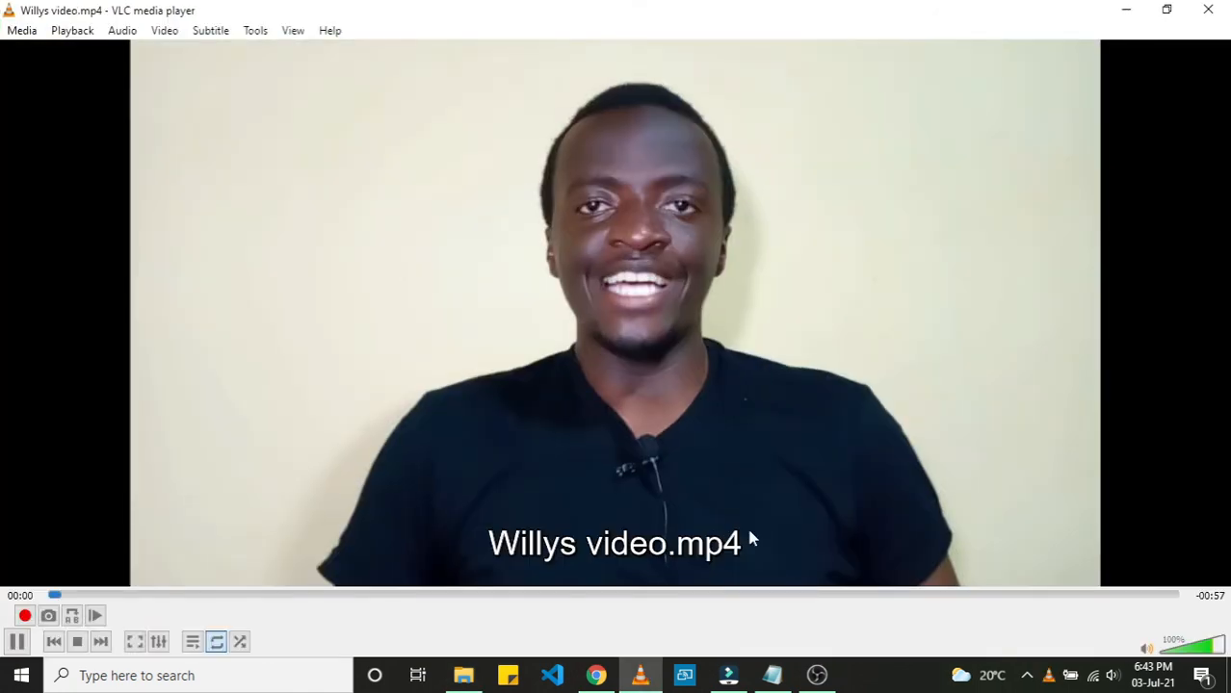
Step: Lower the playback volume to about 25%, then close the player and return to Filmora
click(1207, 647)
drag(1207, 650, 1183, 655)
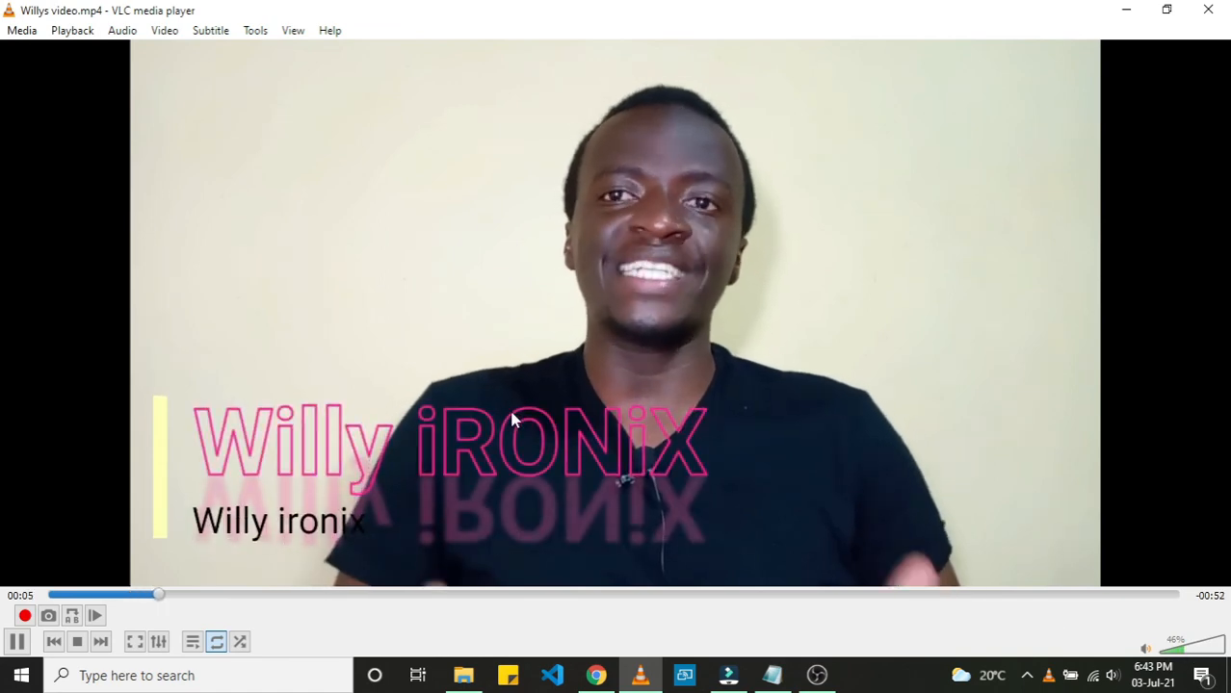
click(1173, 650)
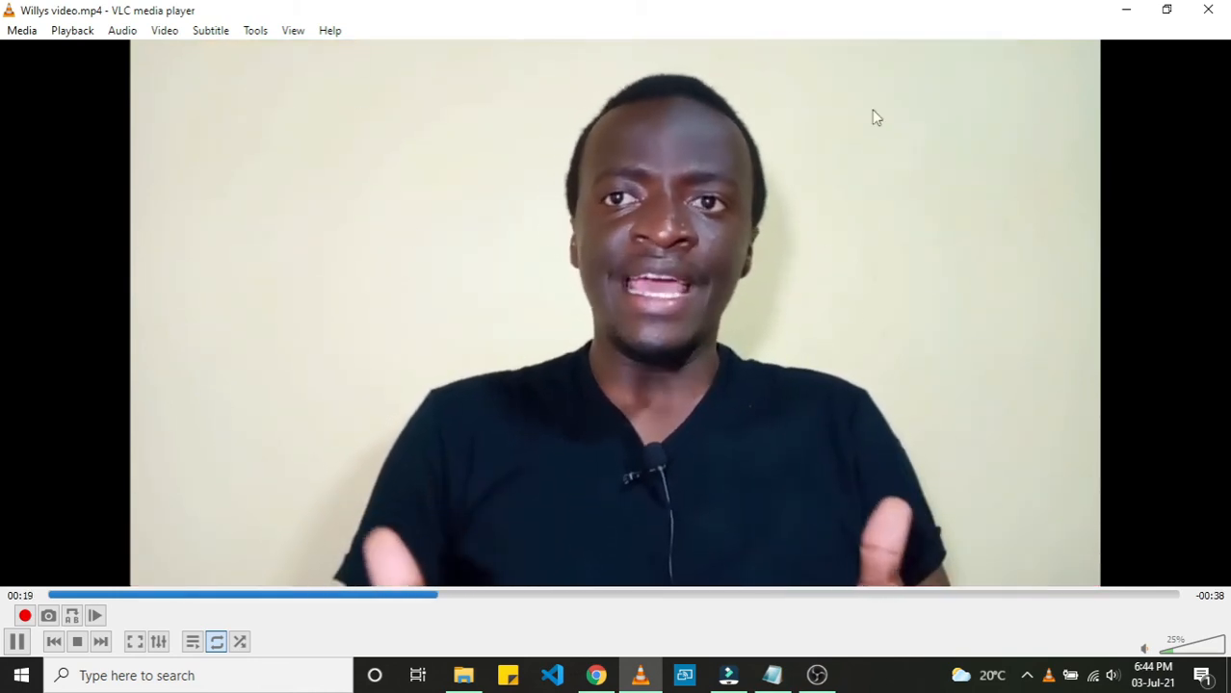
click(1216, 9)
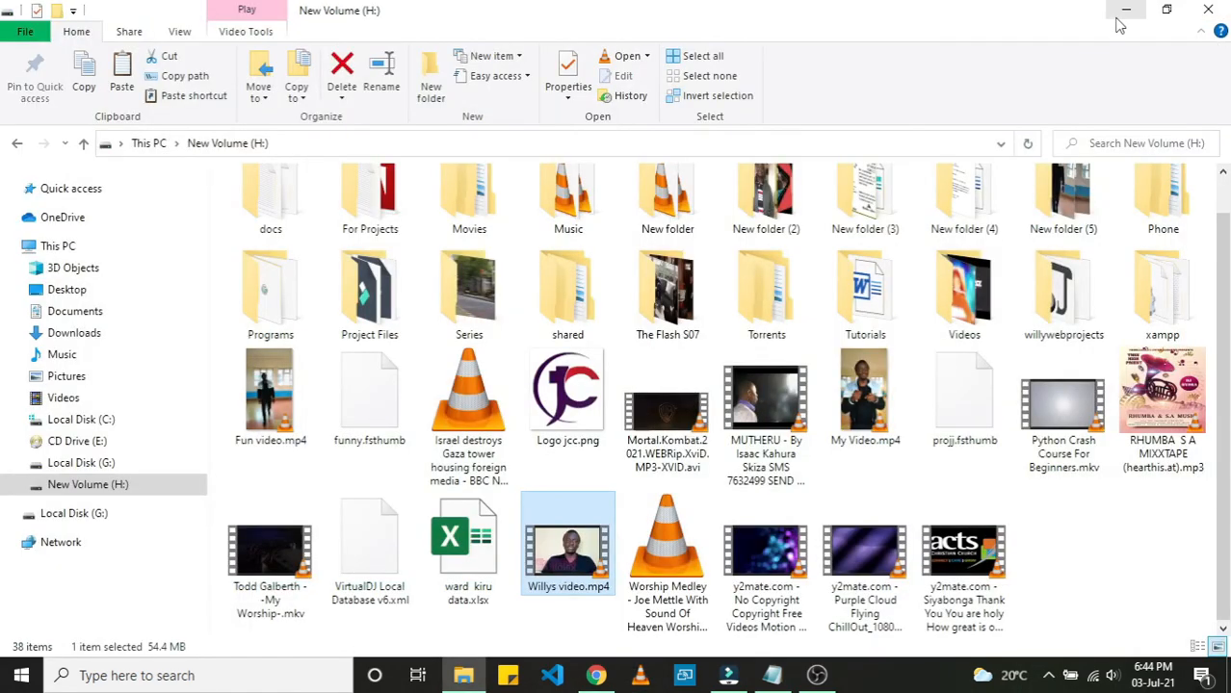
click(1125, 10)
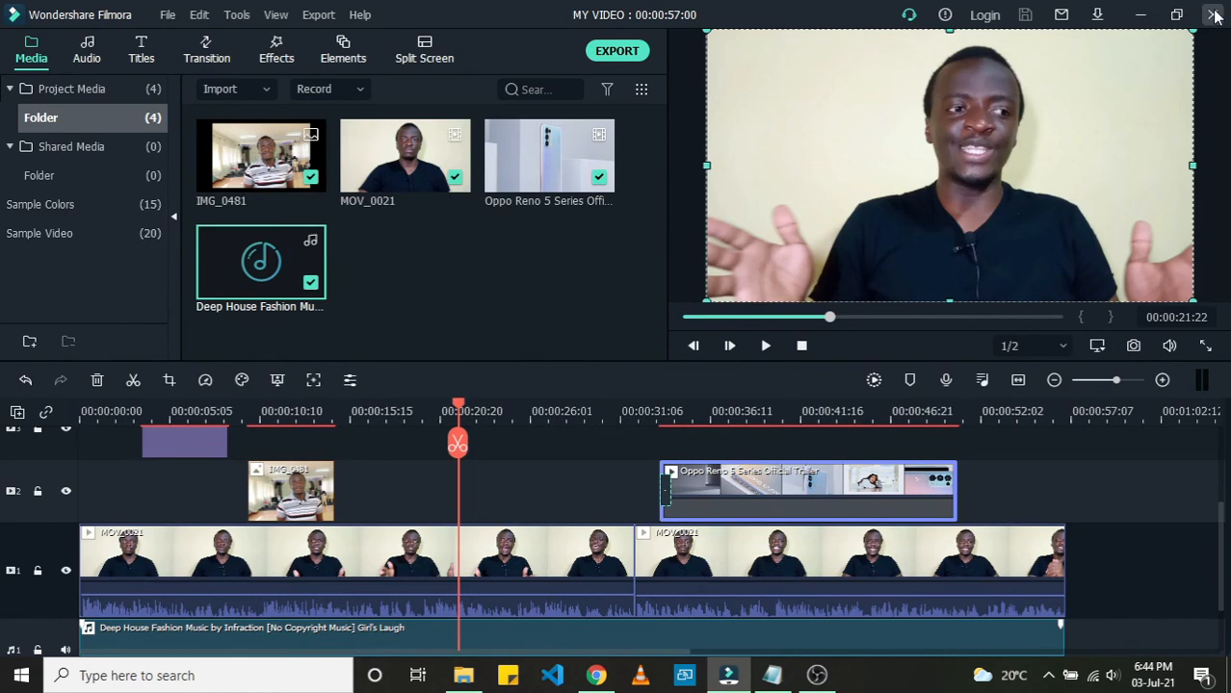